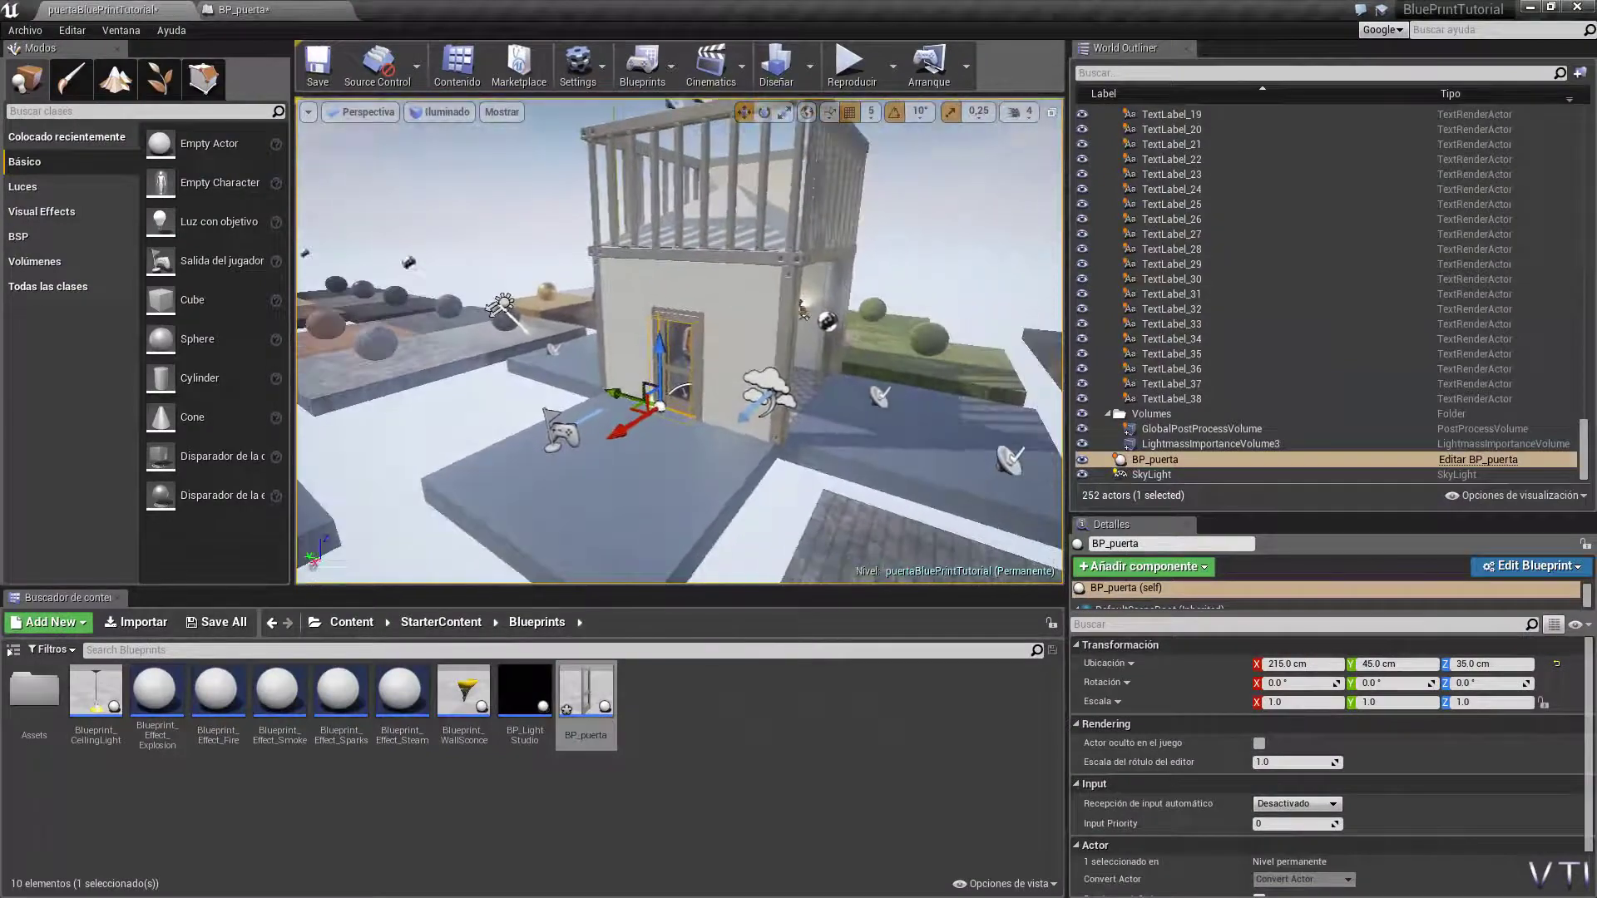
# Step: Turn the level view and inspect the action menus for the floor and door actors
pyautogui.moveTo(707, 458); pyautogui.dragTo(699, 457, button='right')
pyautogui.rightClick(708, 451)
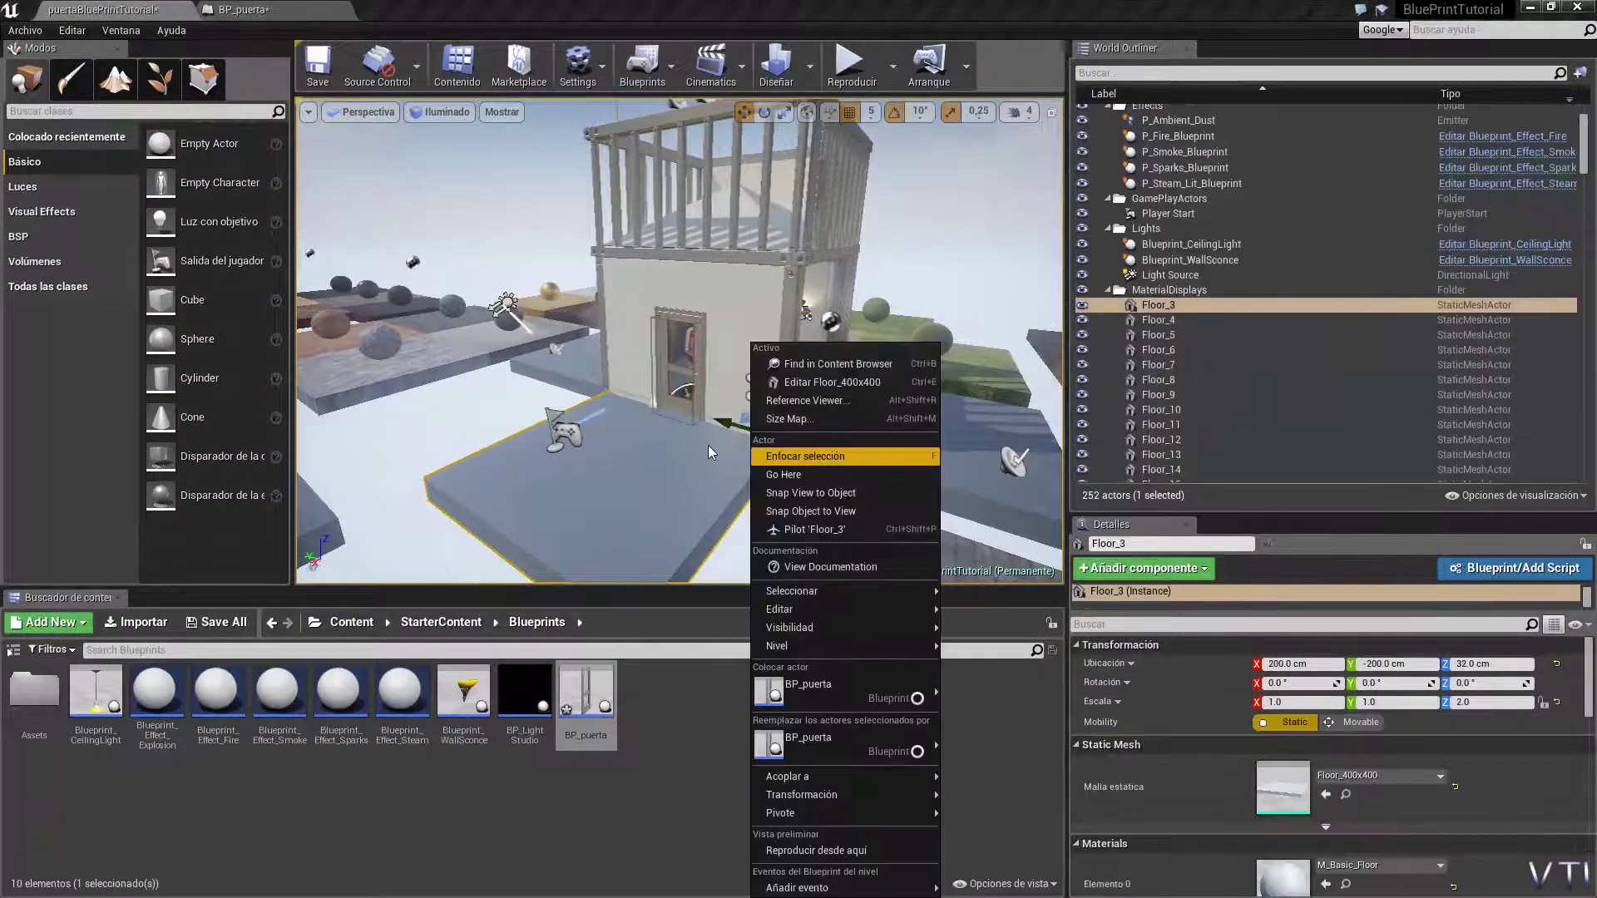
pyautogui.click(701, 6)
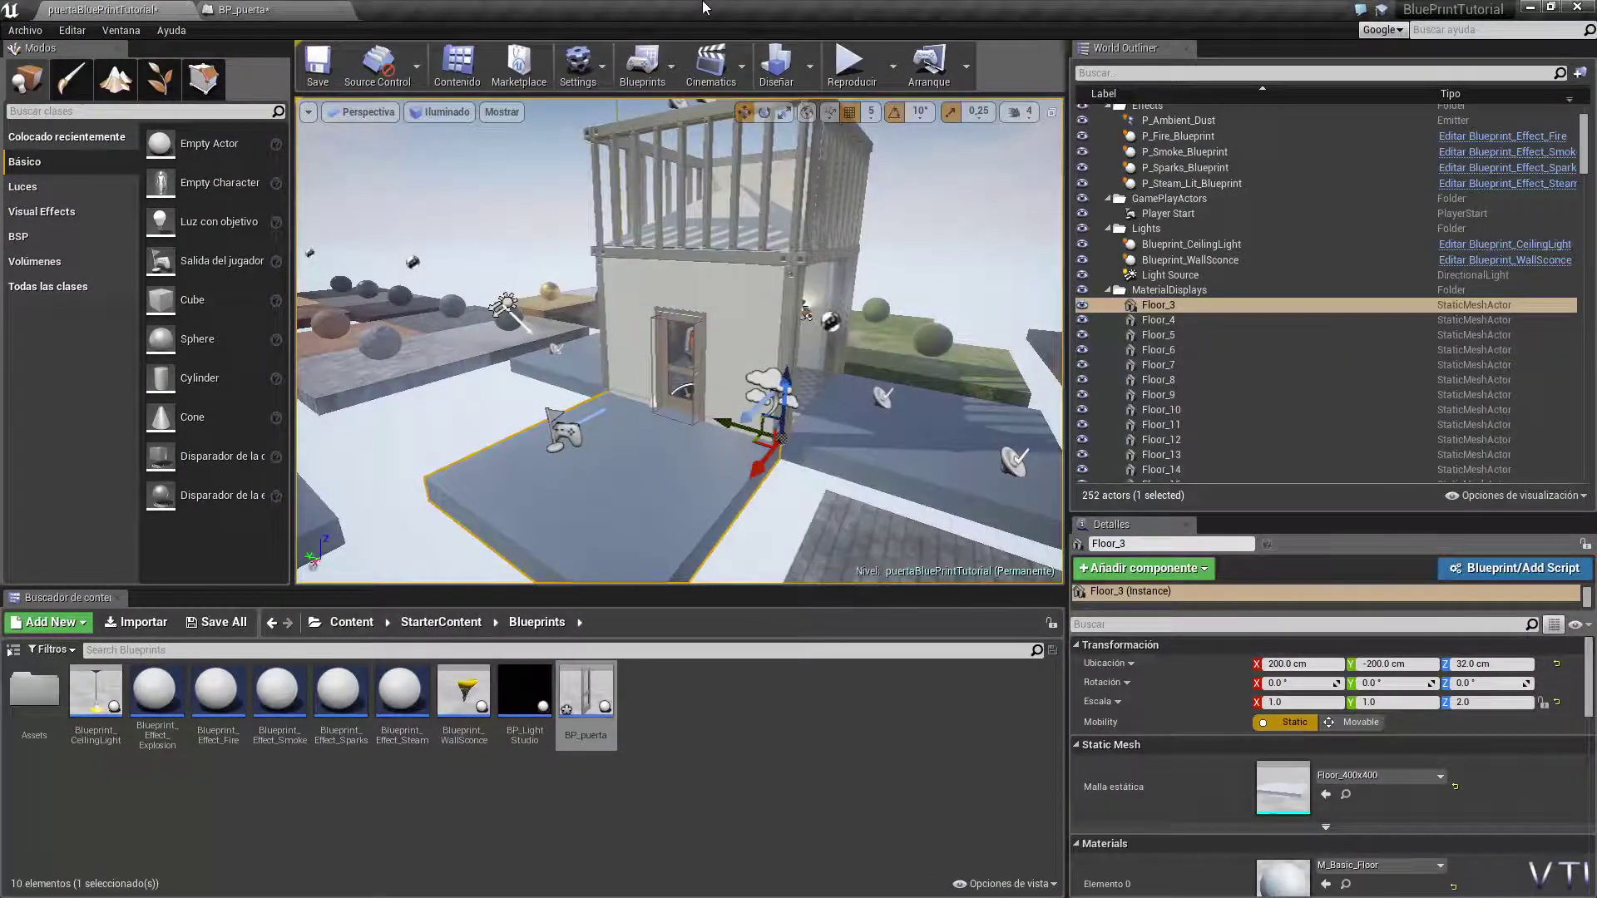
pyautogui.moveTo(690, 376); pyautogui.dragTo(665, 372, button='right')
pyautogui.rightClick(691, 378)
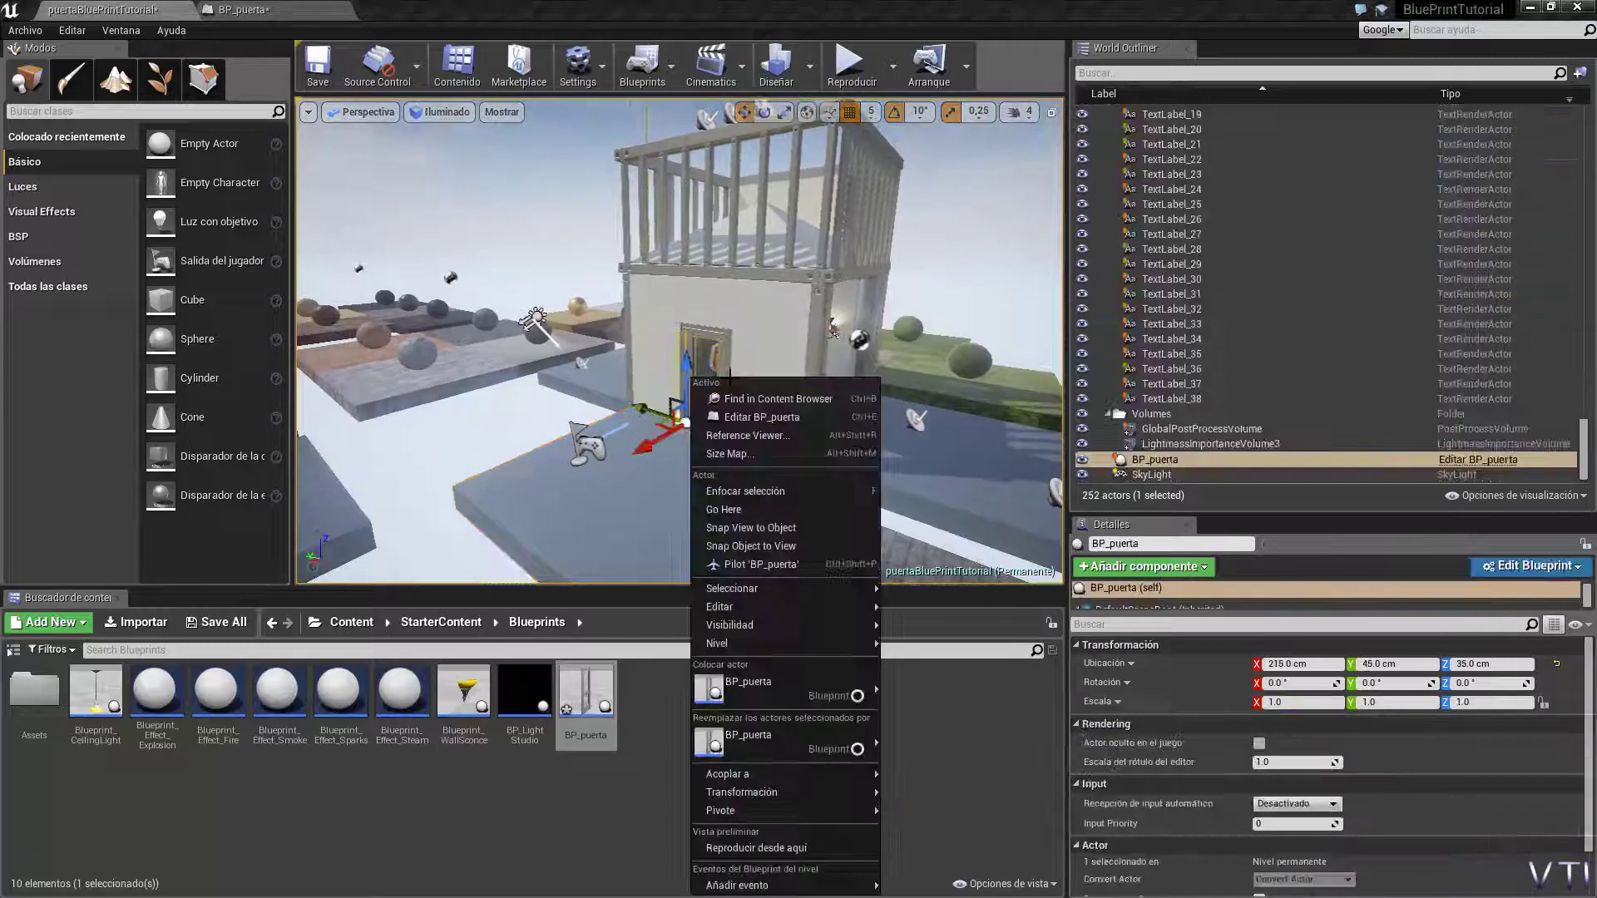
pyautogui.click(722, 12)
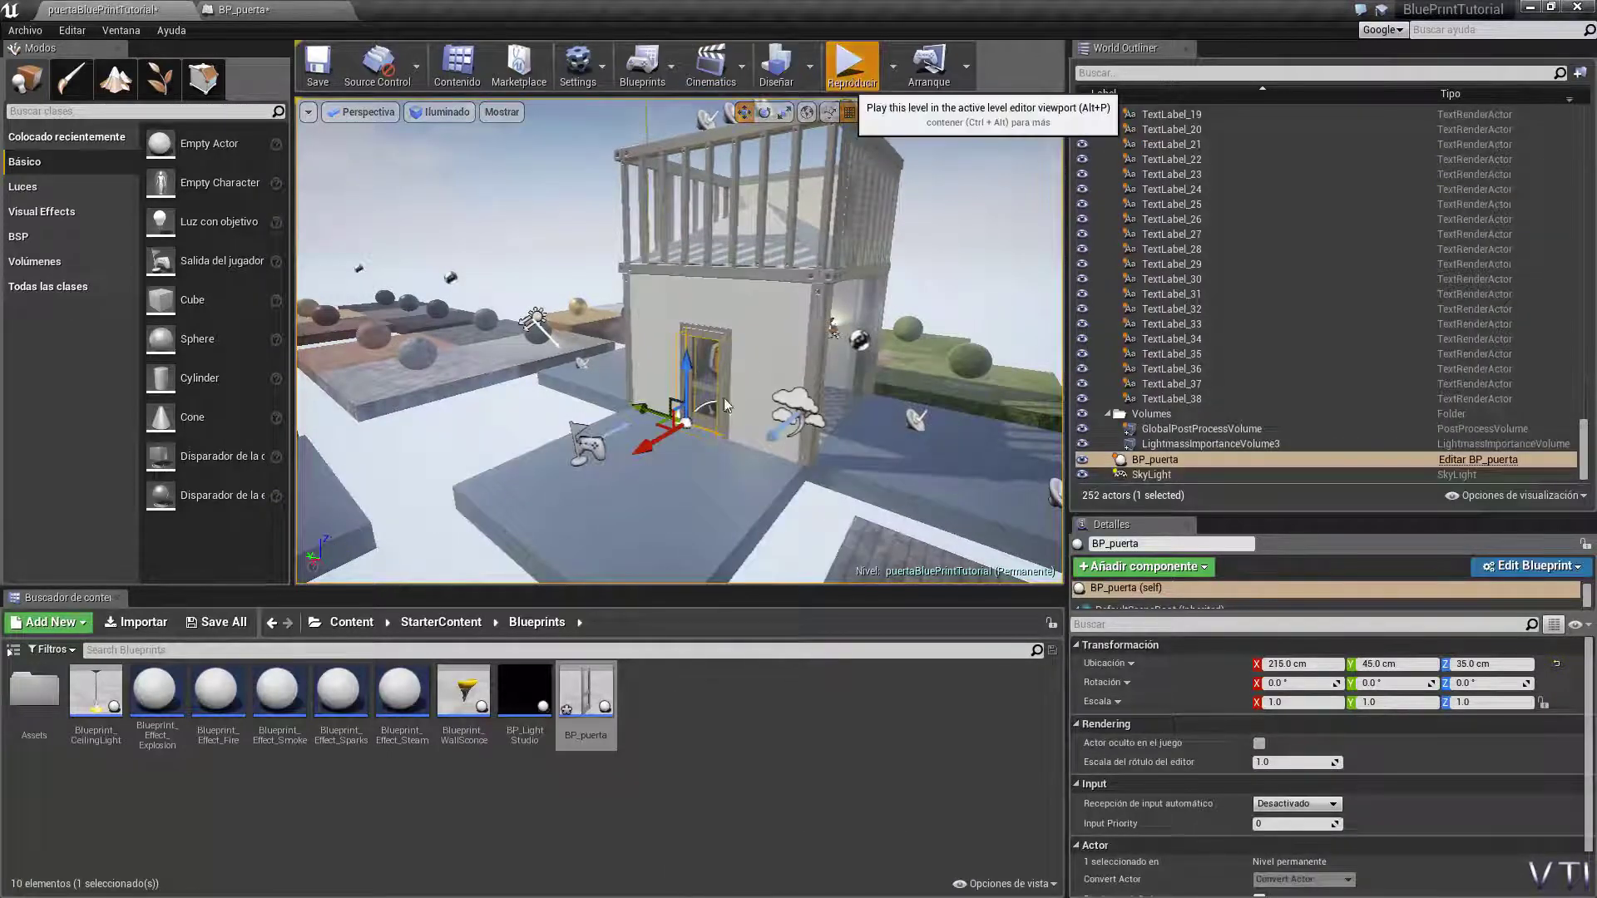
# Step: Play-test the level, walking the player toward and away from the house door, then stop
pyautogui.click(850, 67)
pyautogui.click(681, 341)
pyautogui.press('s')
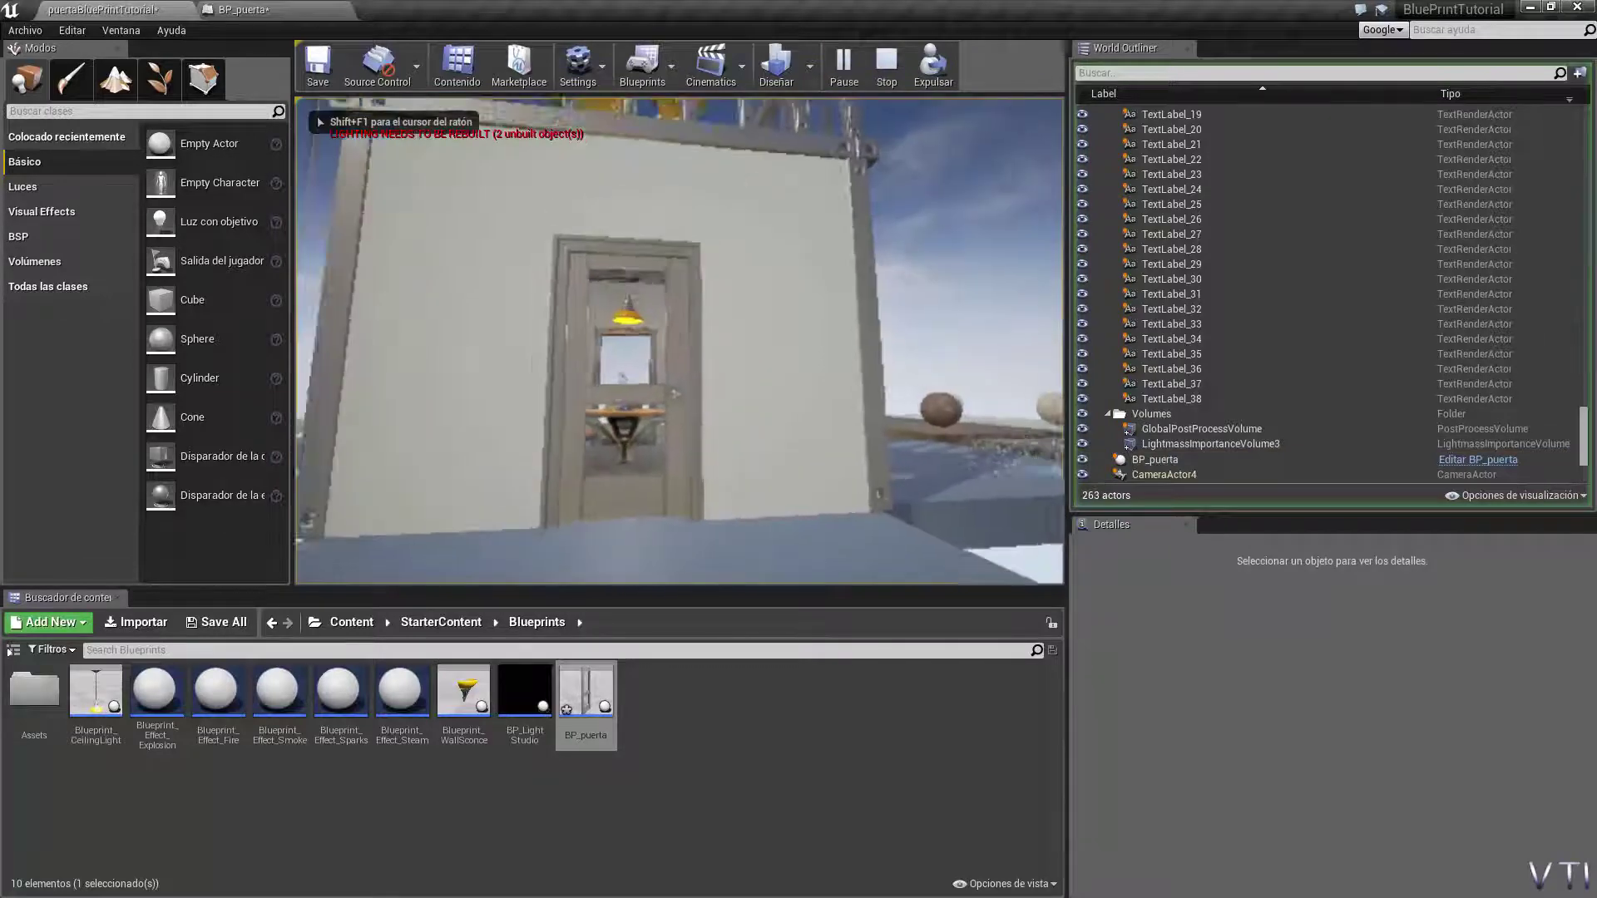
pyautogui.press('s')
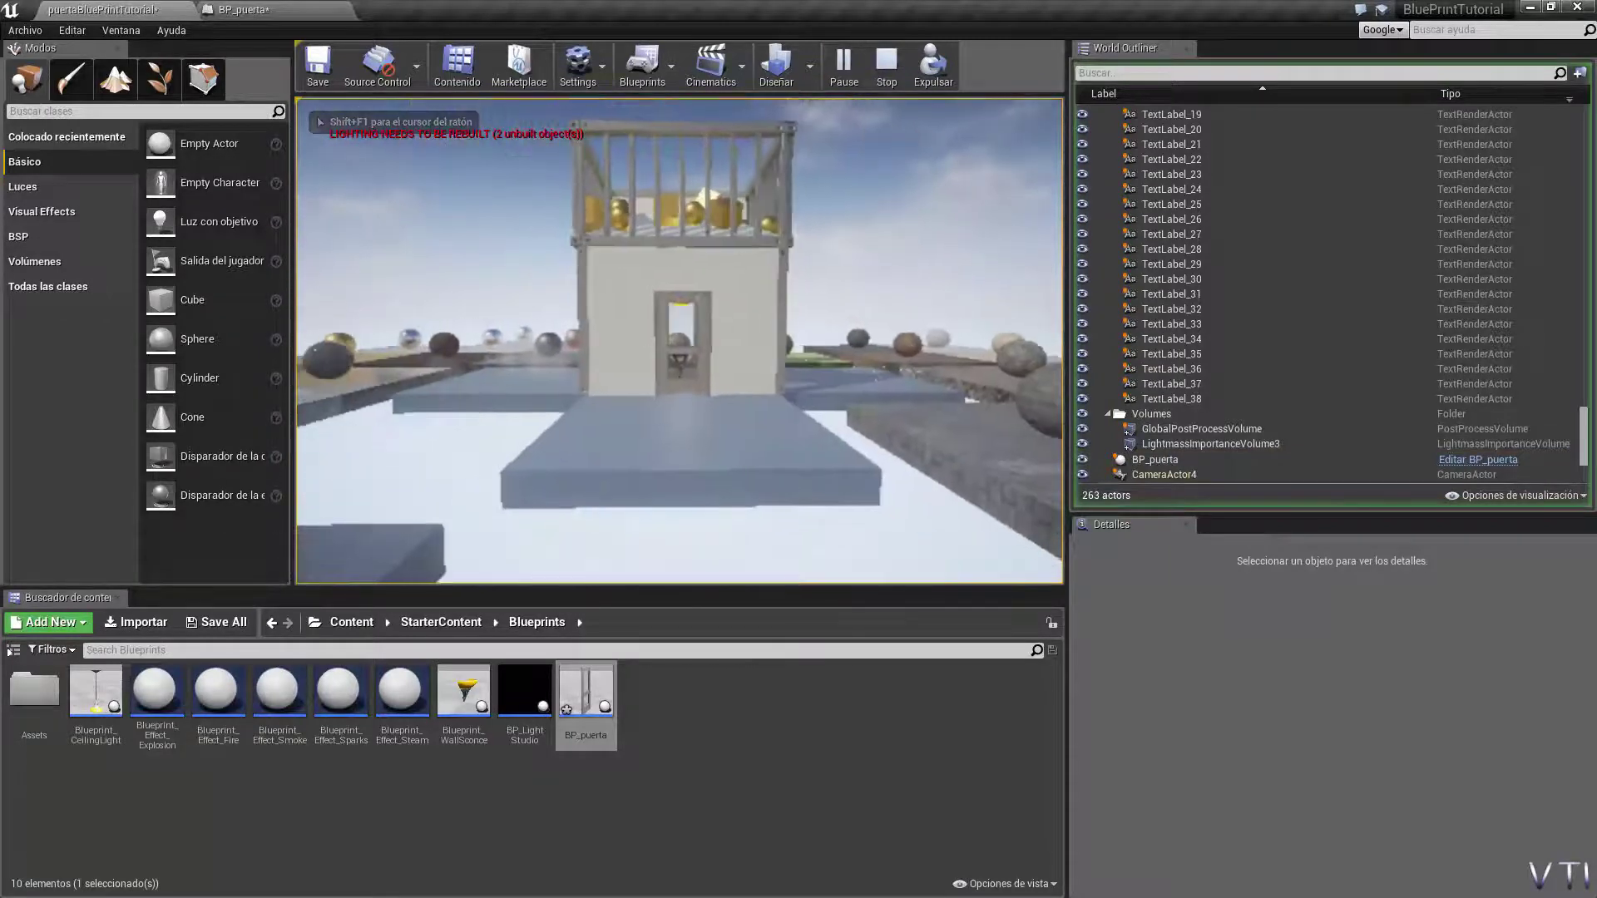
pyautogui.press('a')
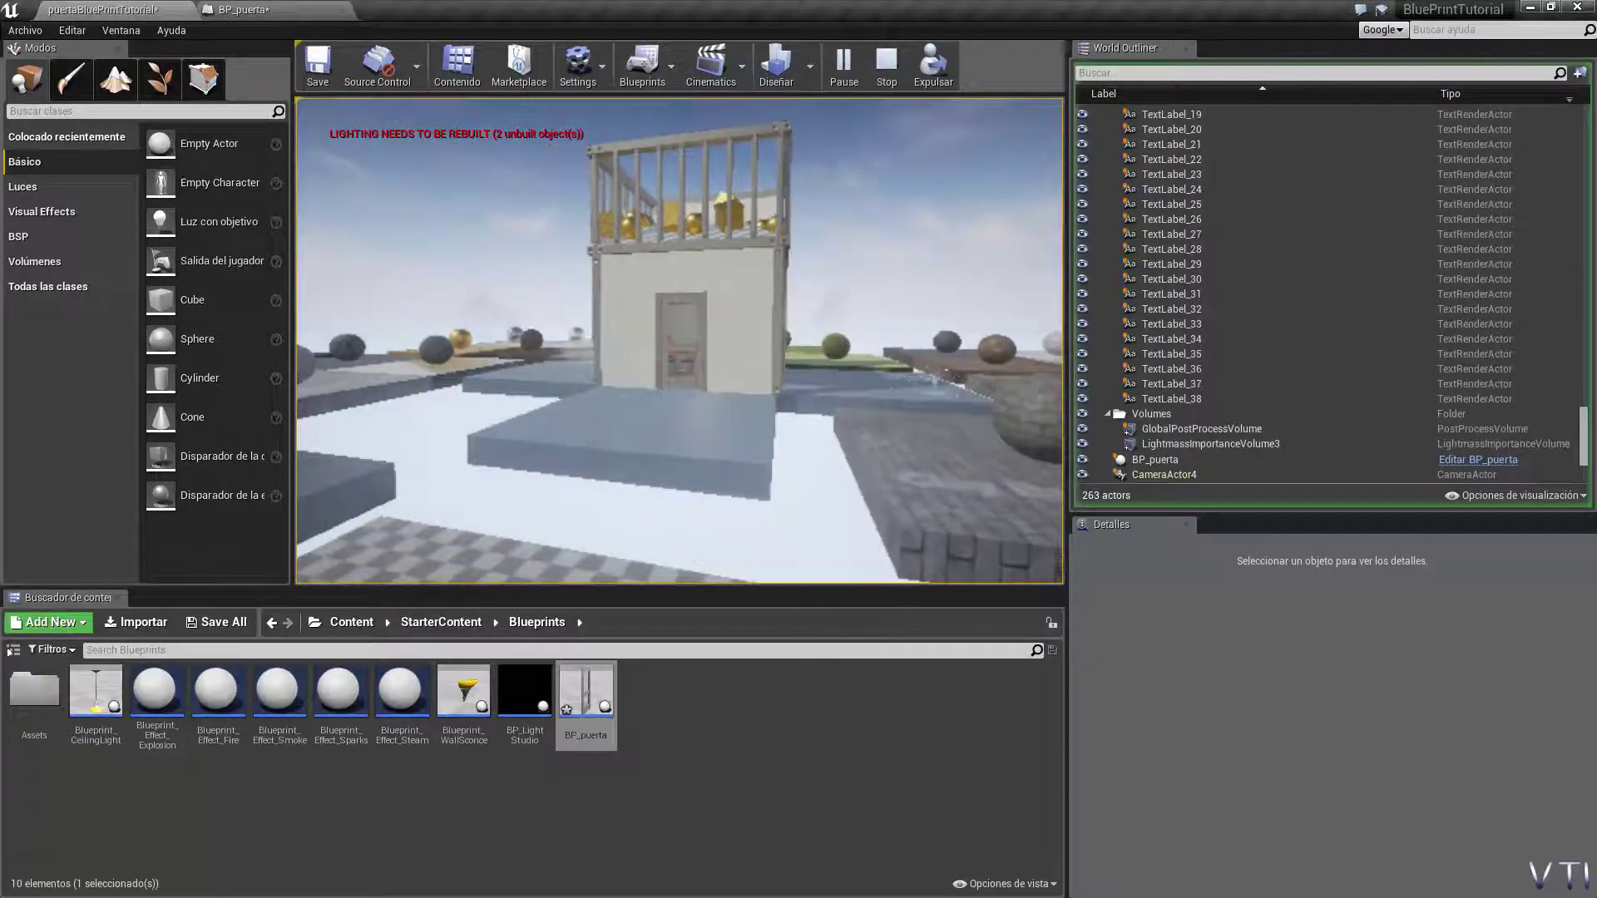
pyautogui.press('w')
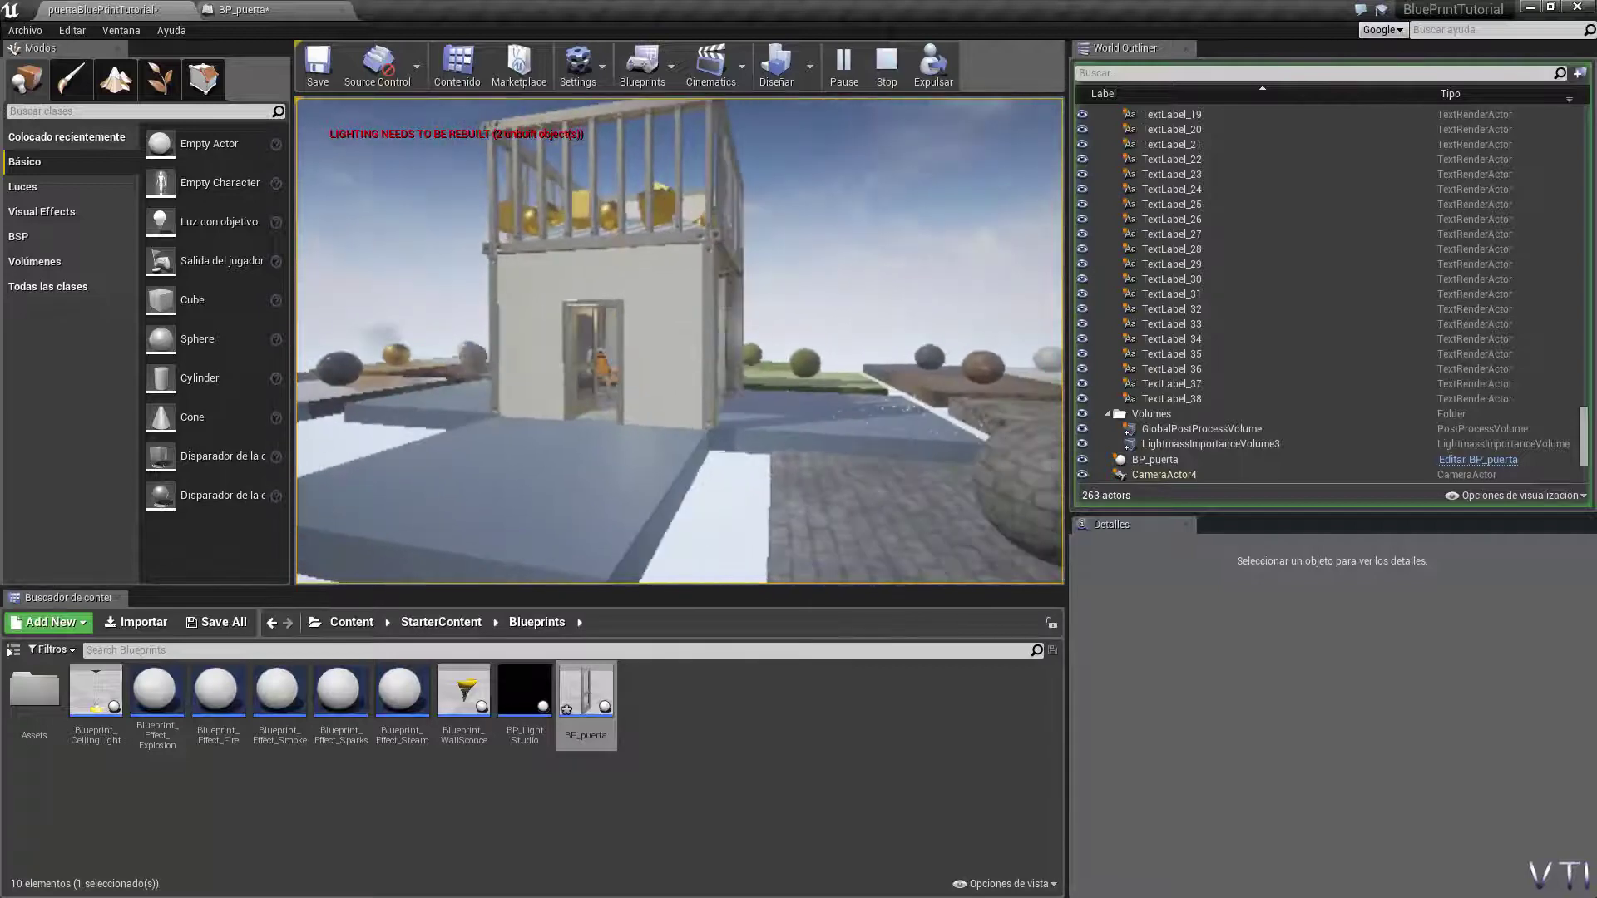
pyautogui.press('s')
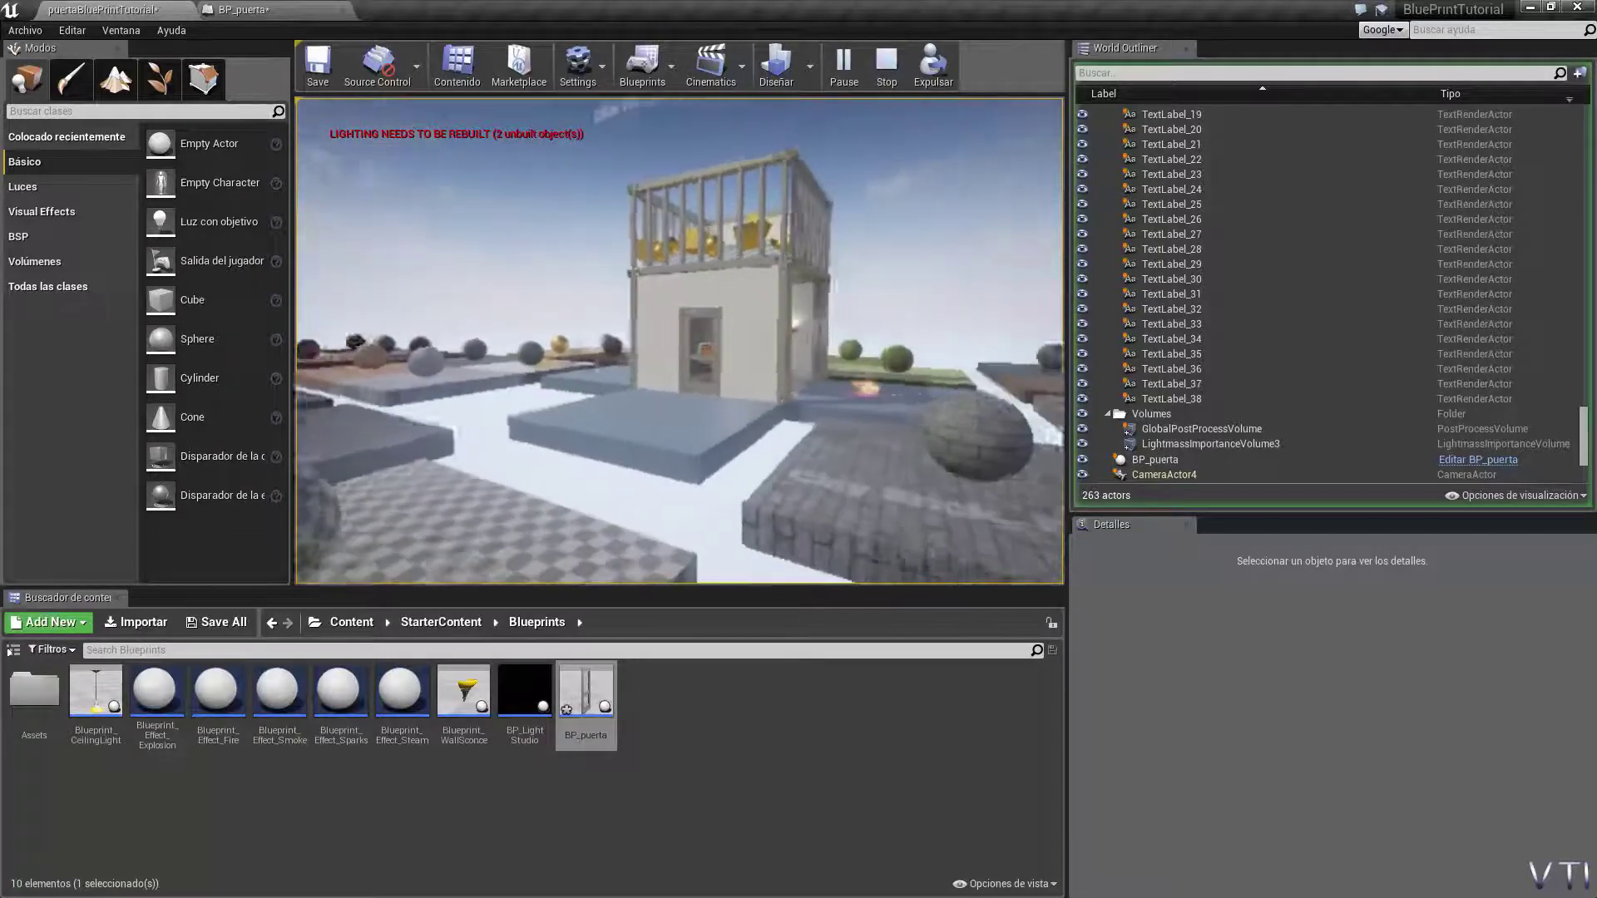
pyautogui.press('w')
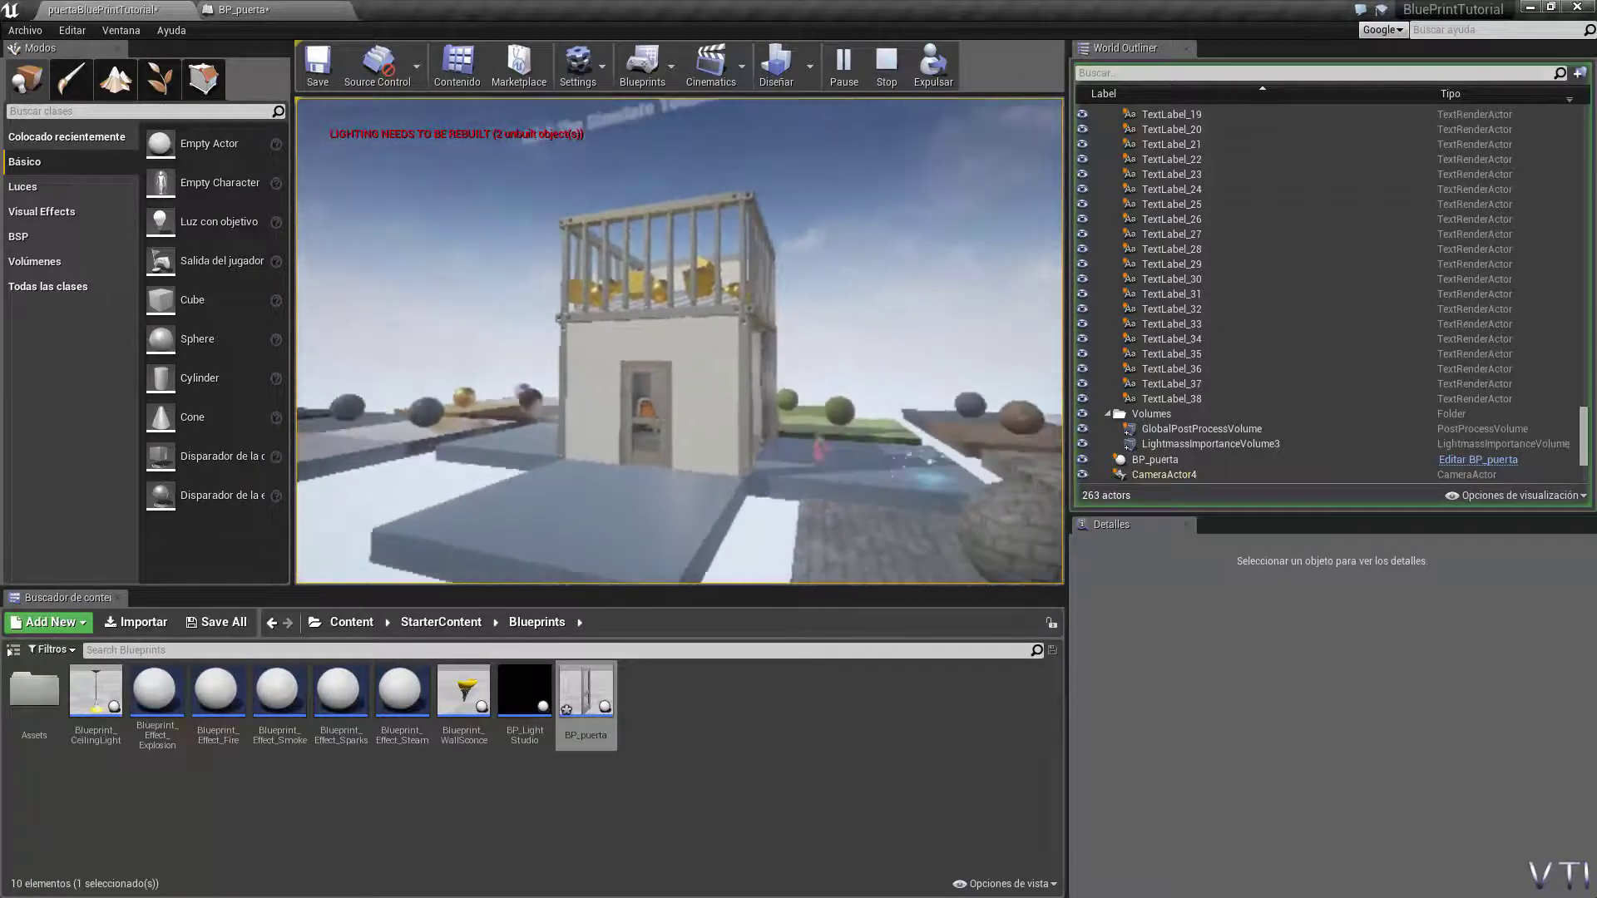
pyautogui.press('w')
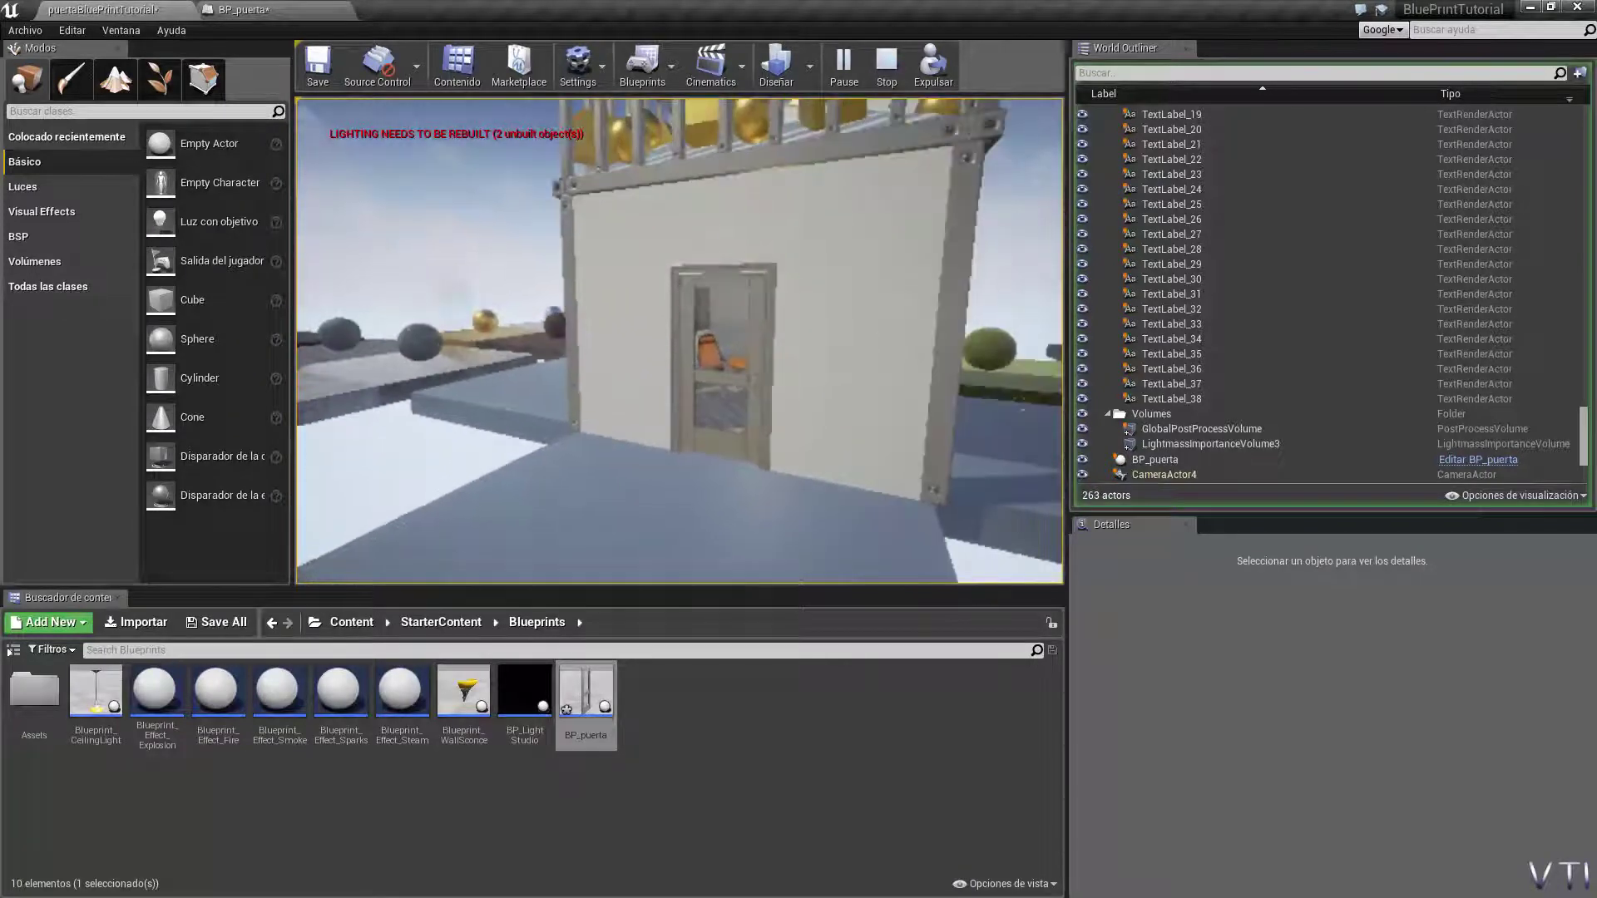
pyautogui.press('Escape')
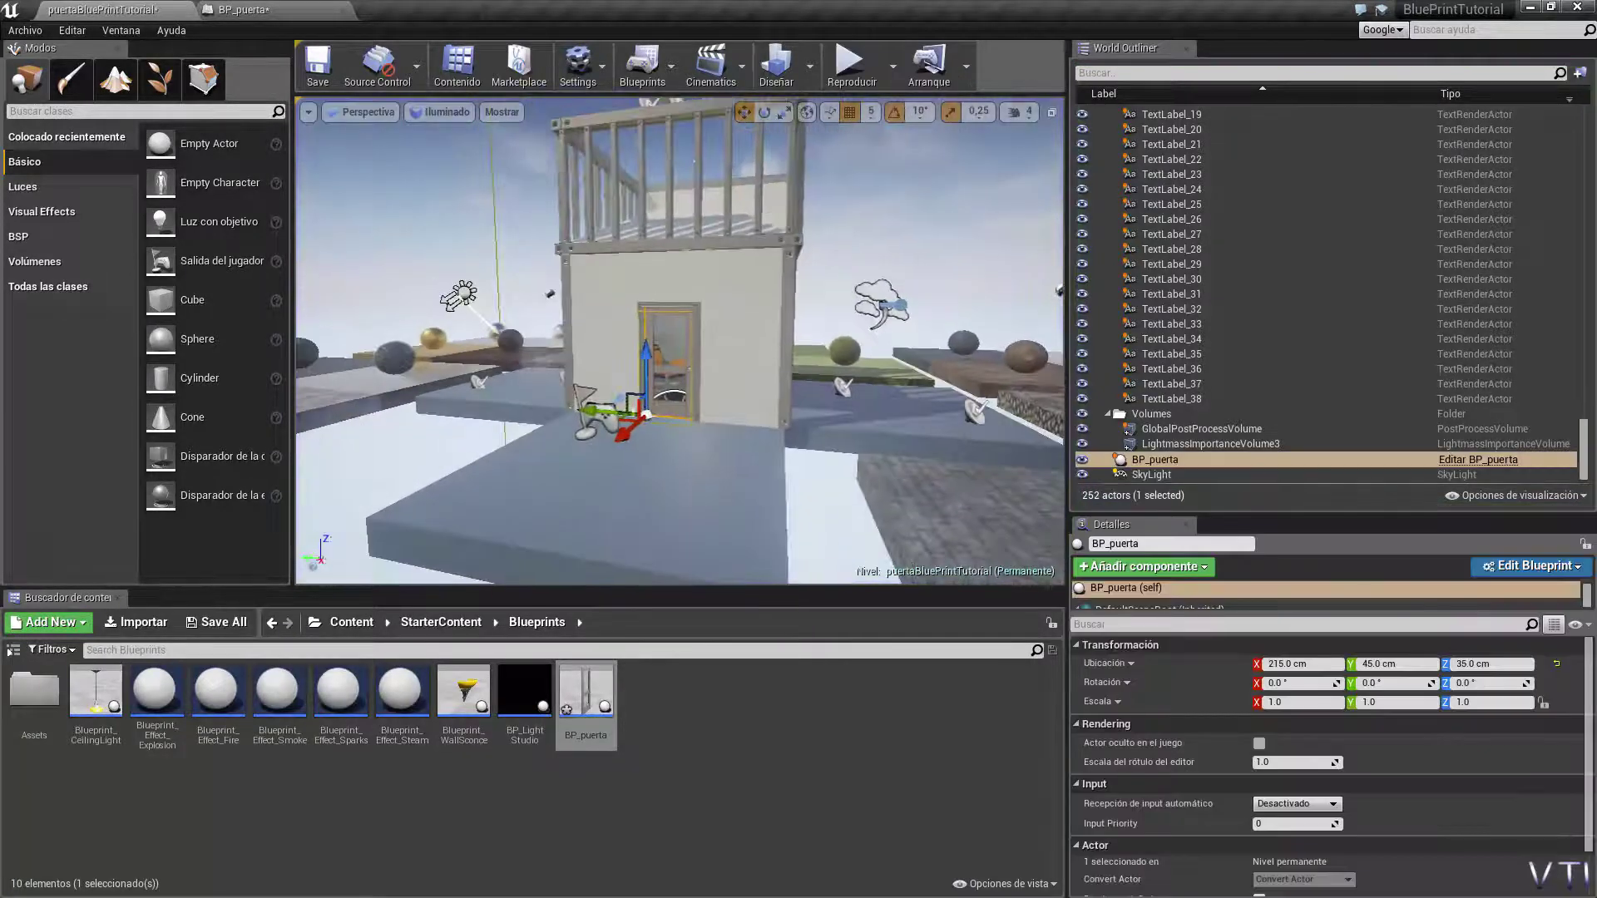
# Step: Move the editor view close to the door, then back off to face the house front-on
pyautogui.press('f')
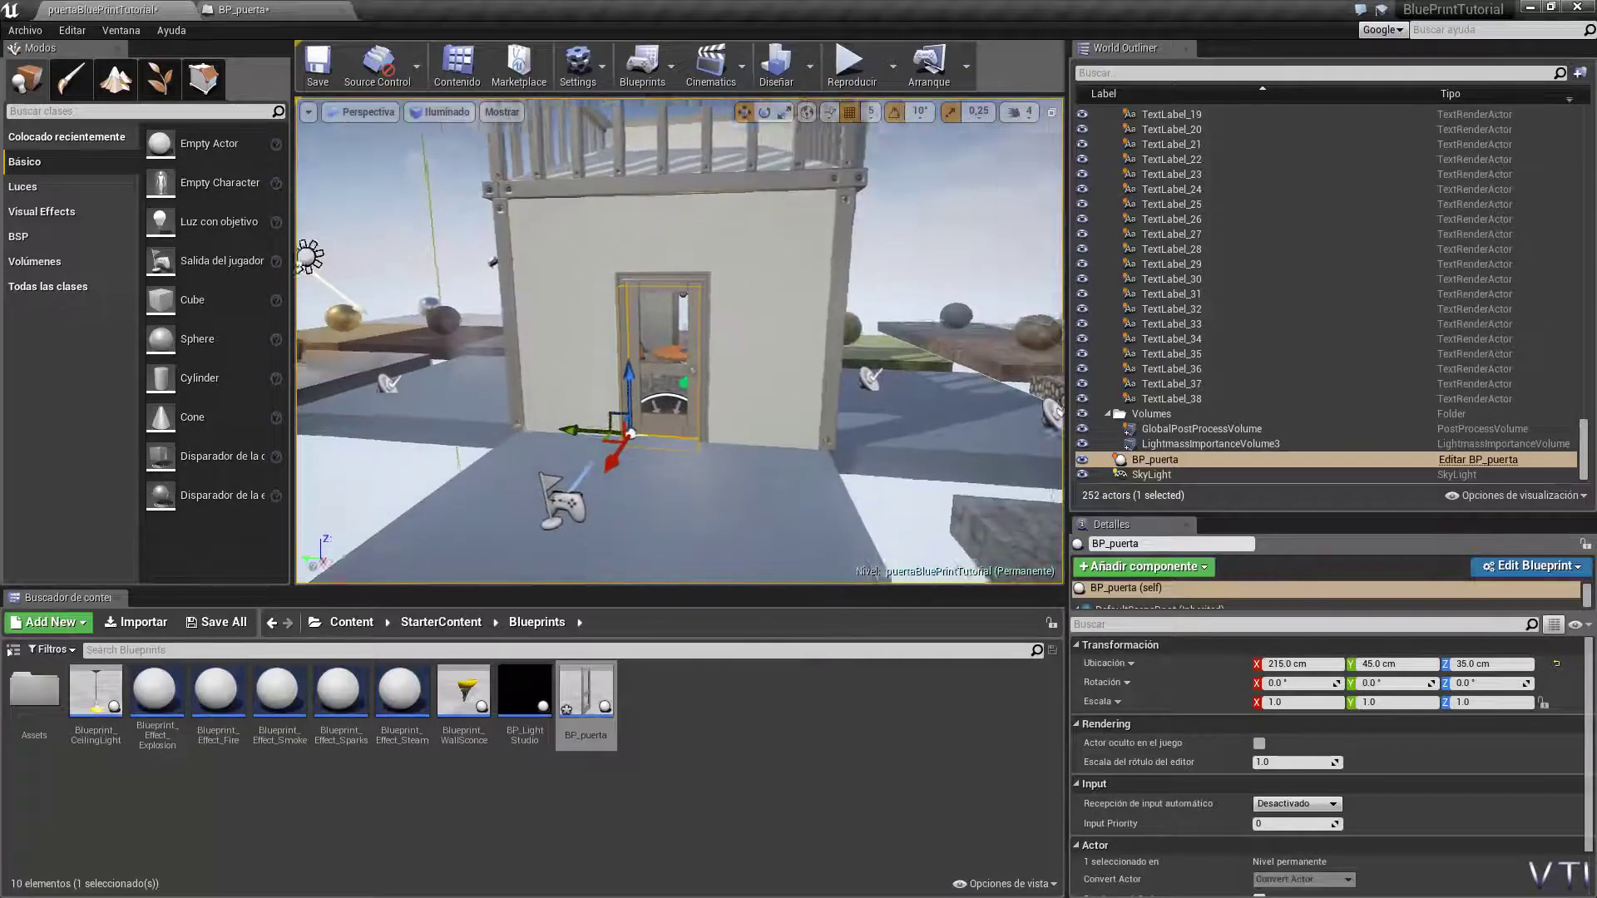
pyautogui.press('w')
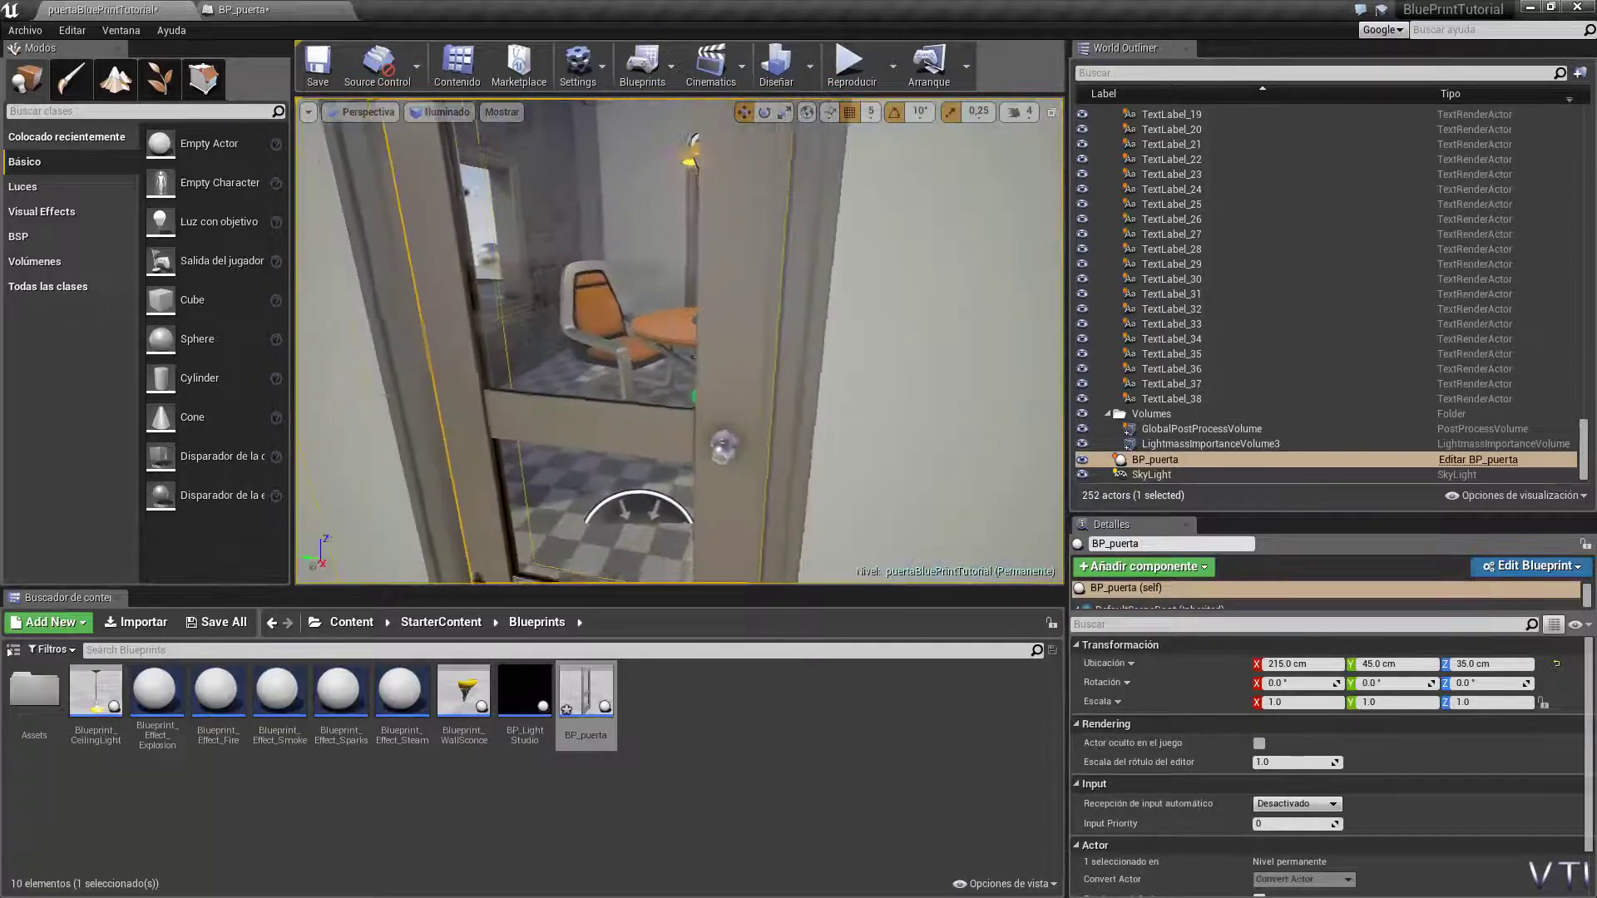
pyautogui.press('s')
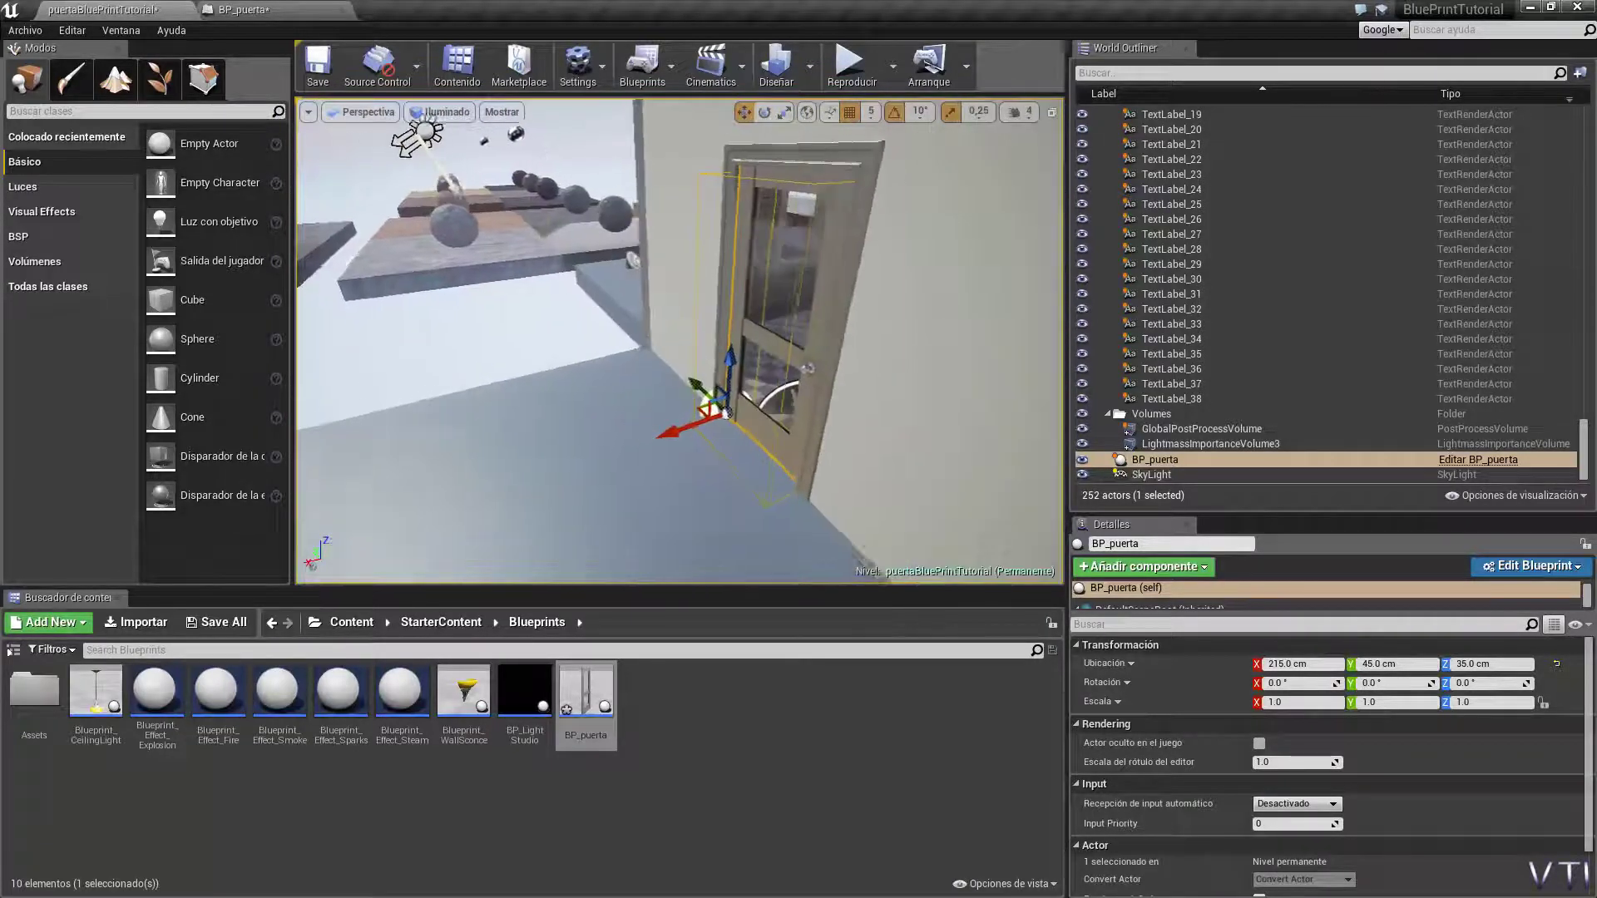
pyautogui.press('a')
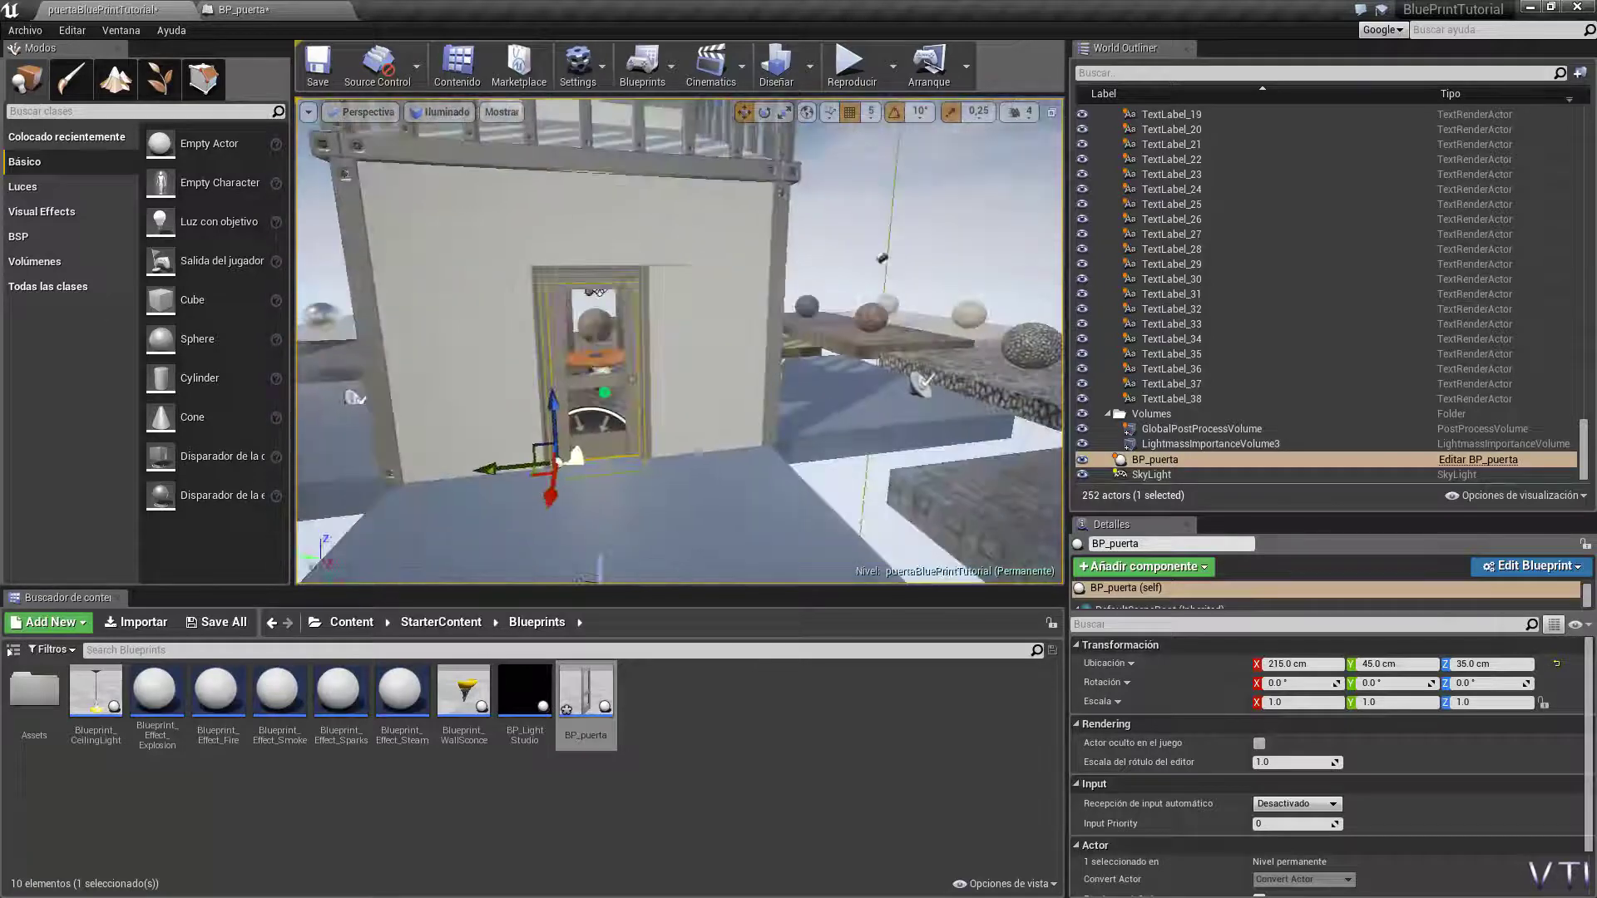
pyautogui.press('s')
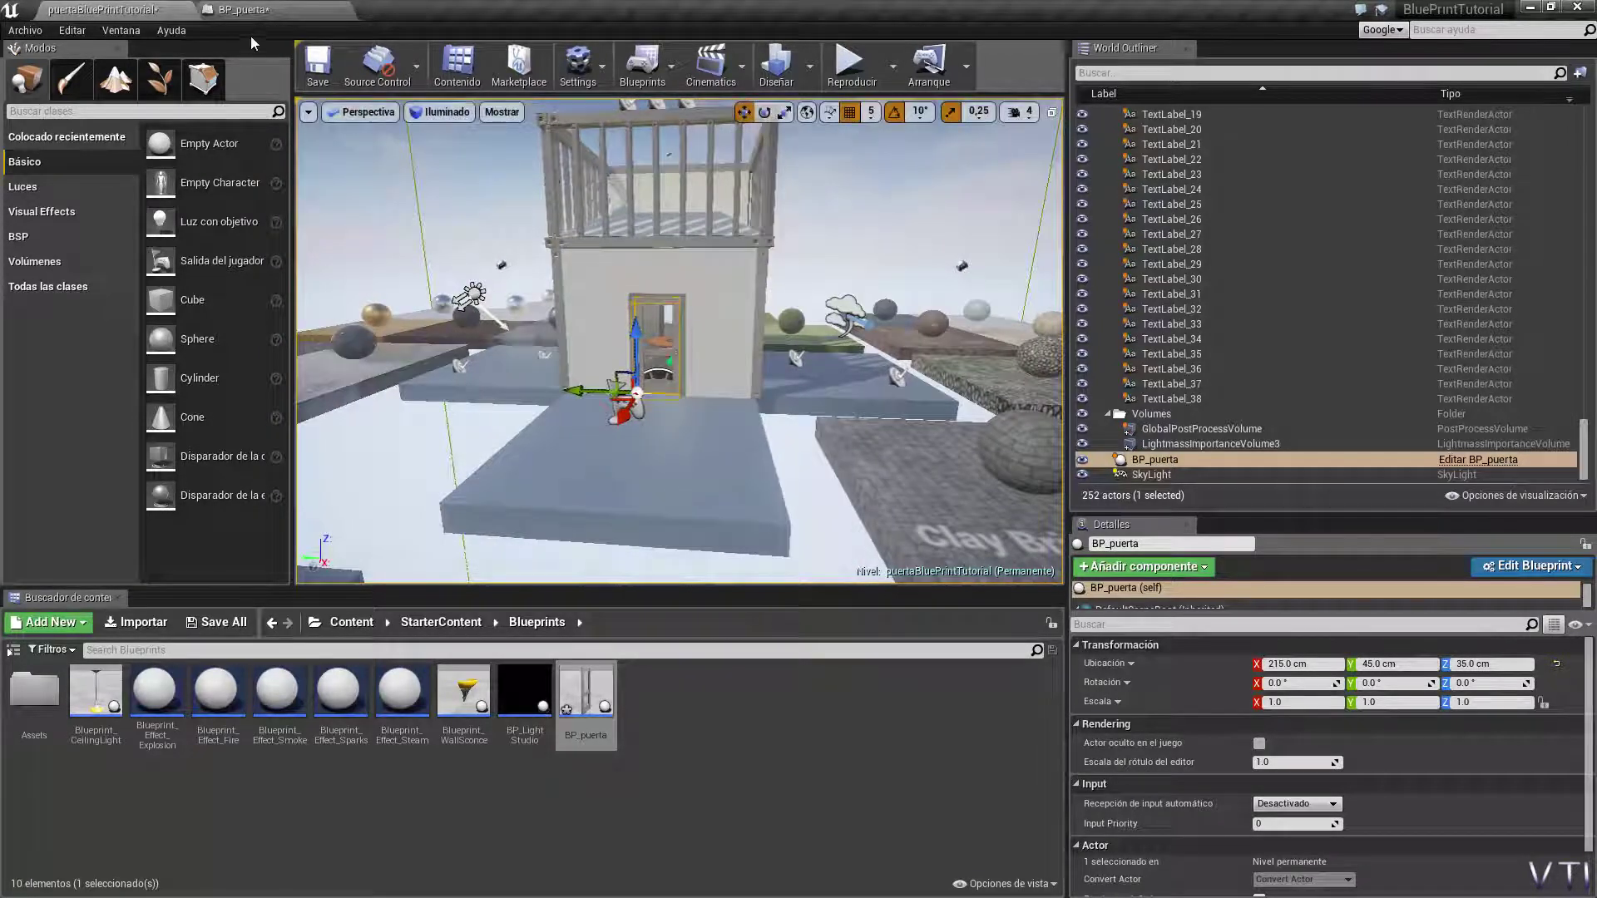
# Step: Open the BP_puerta Blueprint and browse its rotation, InputAction, BeginPlay and input-enabling nodes
pyautogui.moveTo(595, 729)
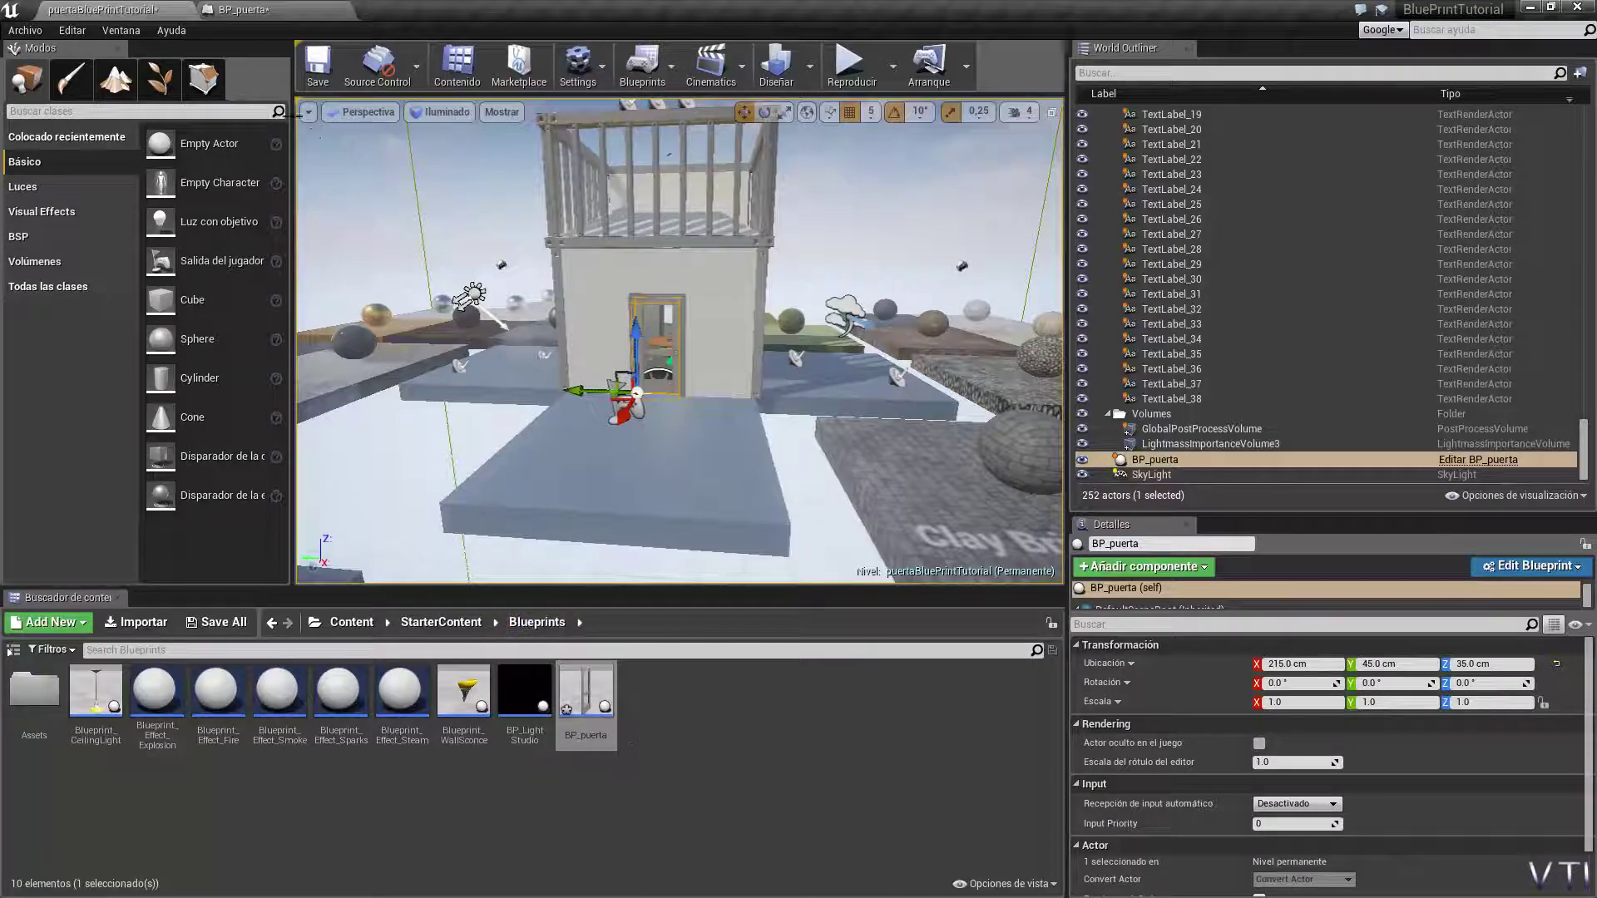
pyautogui.doubleClick(587, 713)
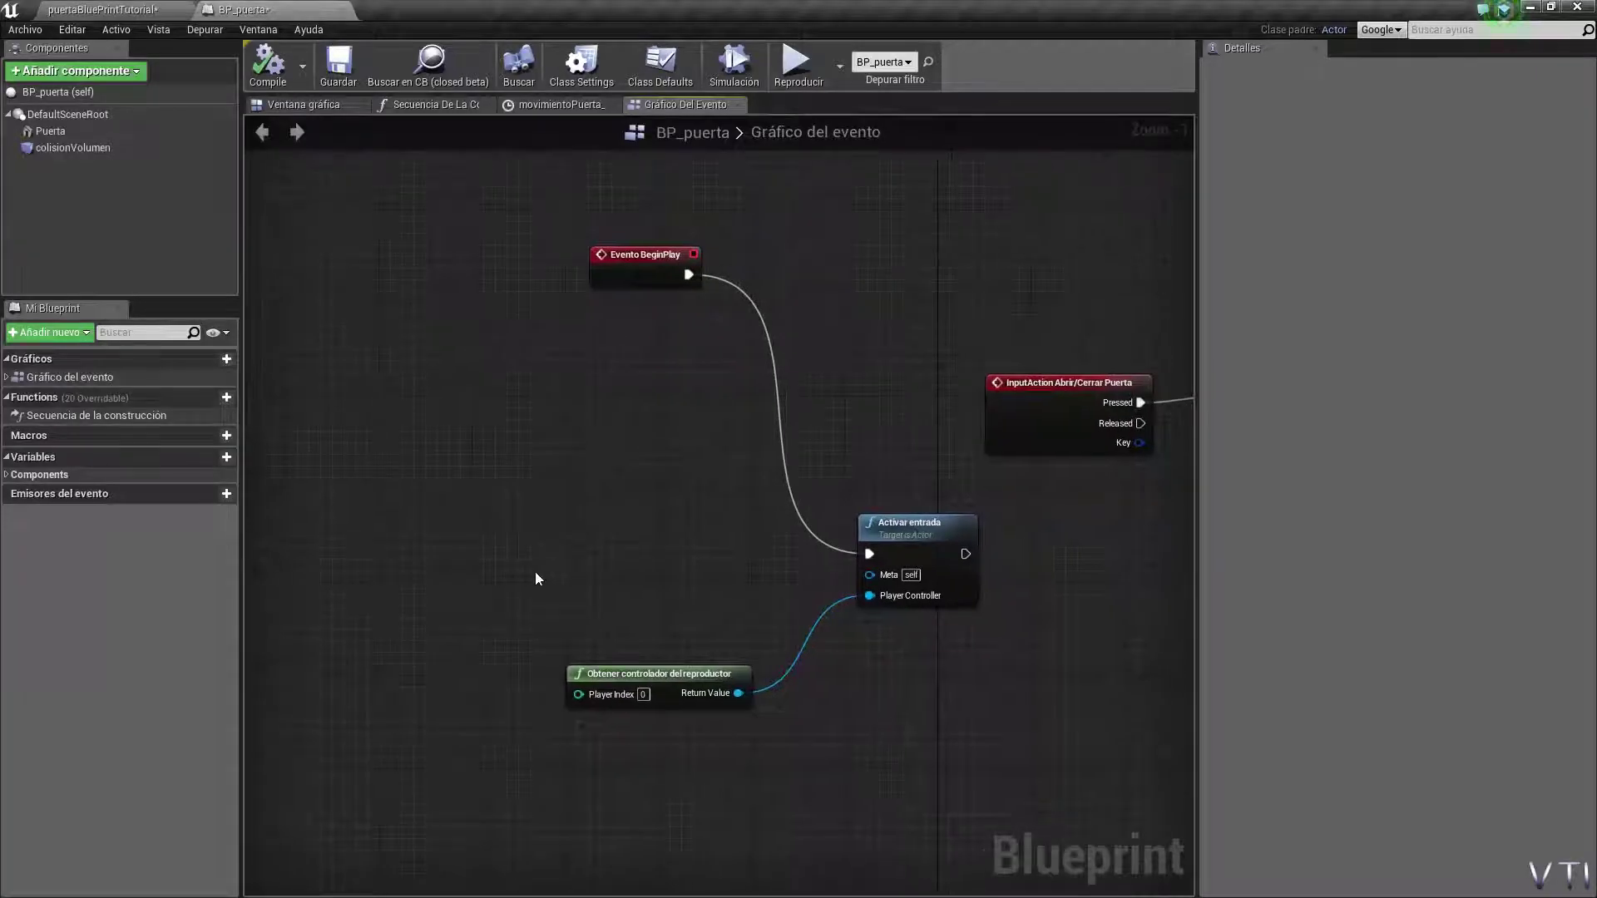
pyautogui.scroll(-2, 640, 597)
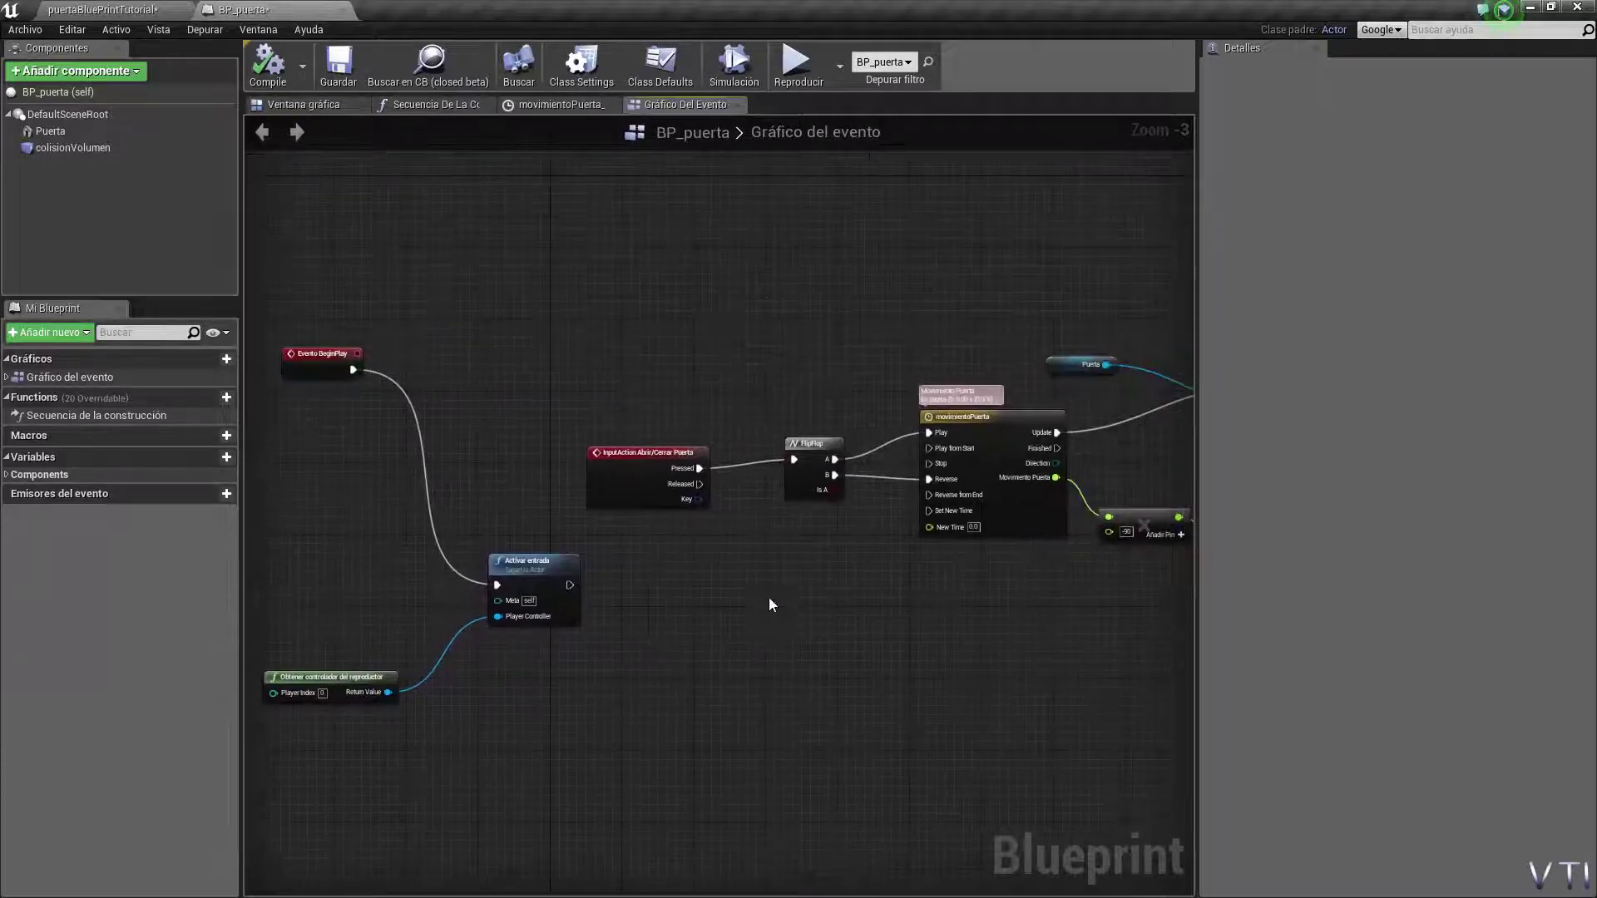
pyautogui.moveTo(1166, 585)
pyautogui.mouseDown(button='right')
pyautogui.moveTo(911, 569)
pyautogui.moveTo(806, 493)
pyautogui.mouseUp(button='right')
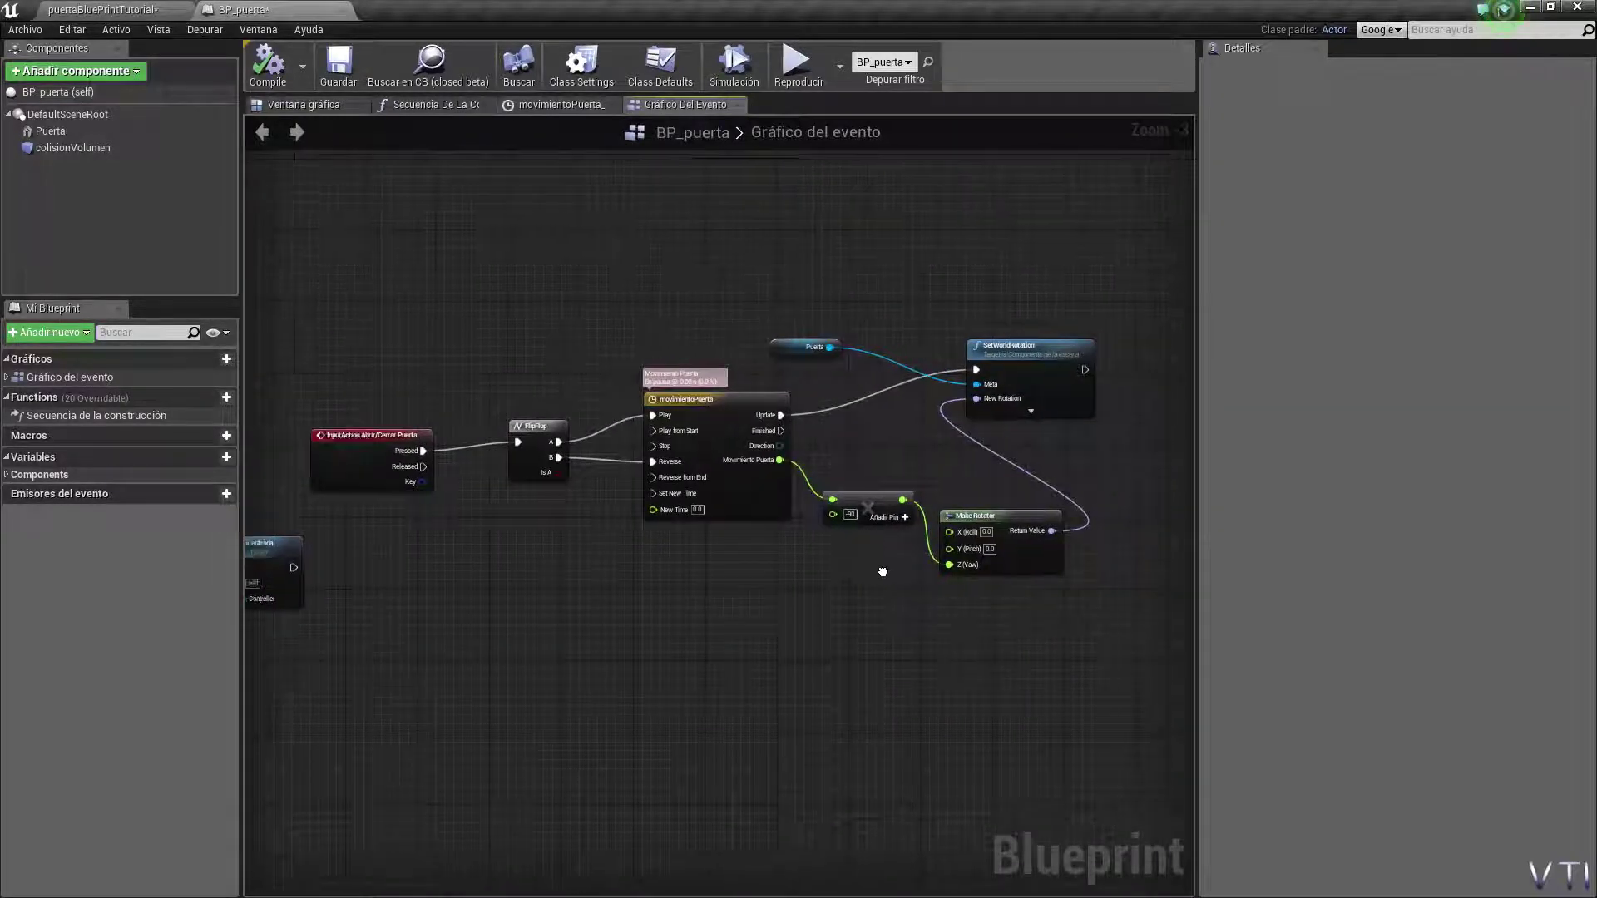
pyautogui.scroll(2, 794, 553)
pyautogui.scroll(1, 792, 549)
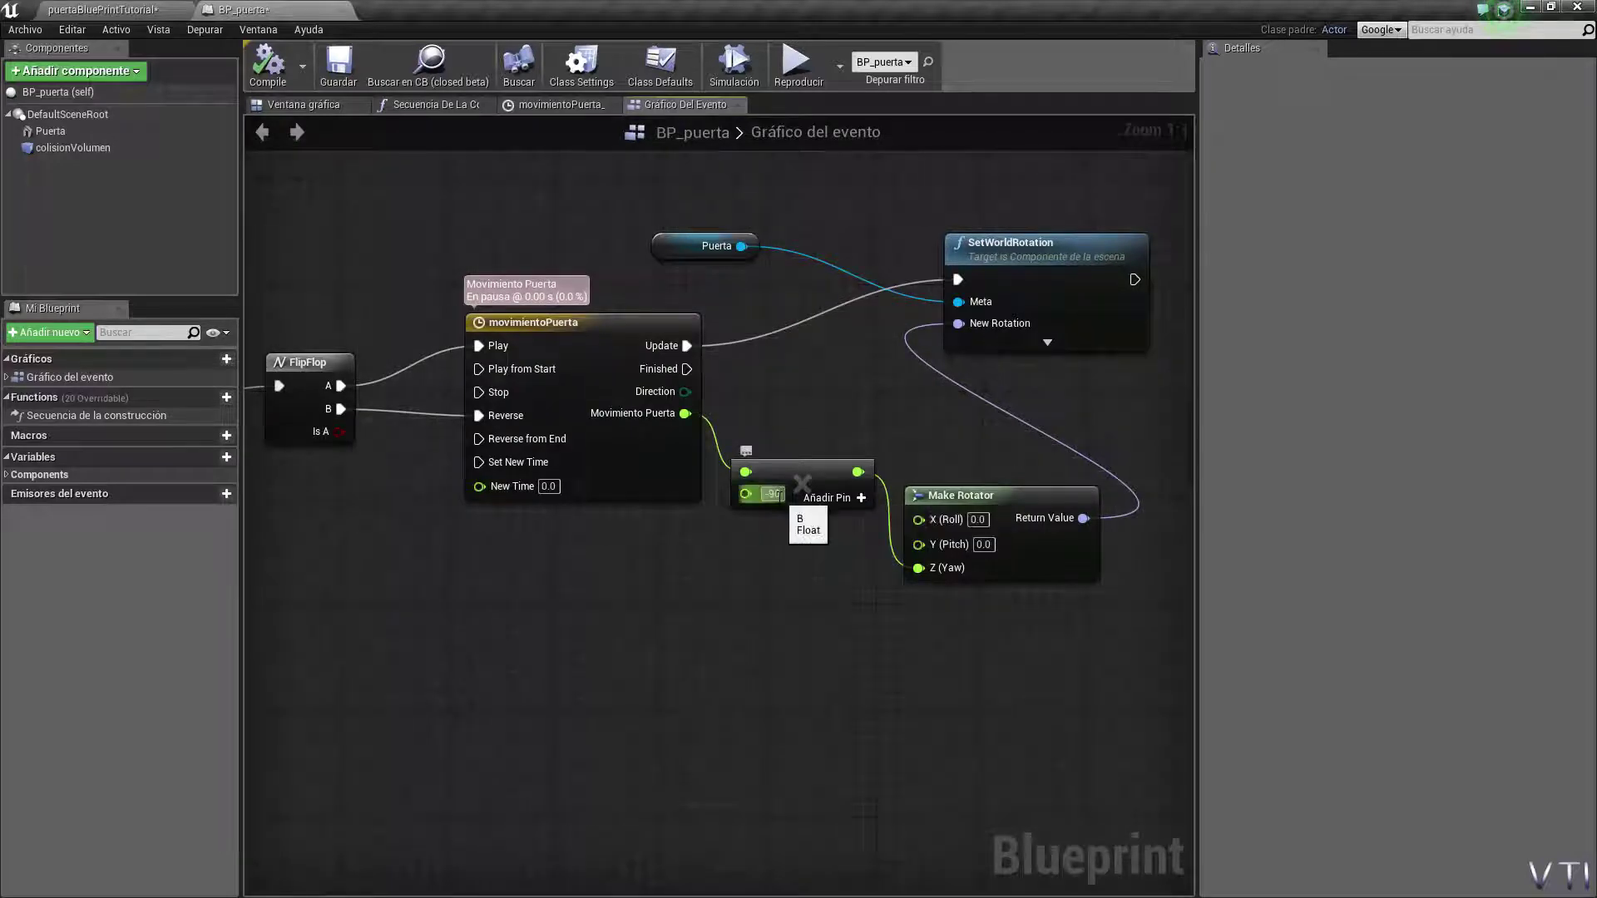
pyautogui.moveTo(735, 589); pyautogui.dragTo(869, 593, button='right')
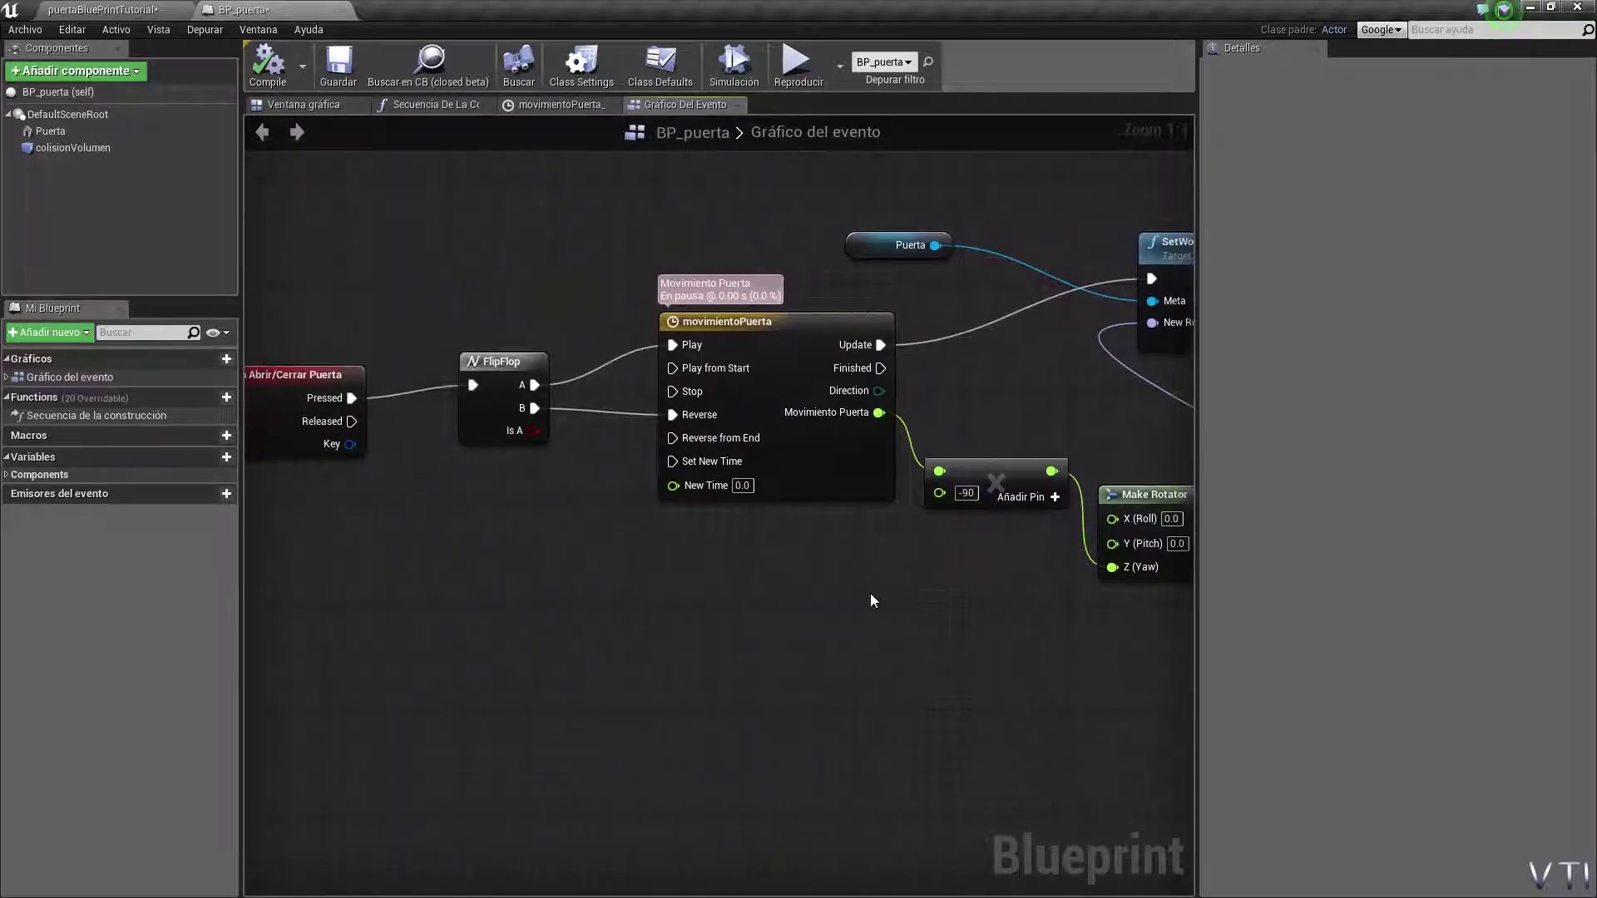
pyautogui.scroll(-1, 860, 600)
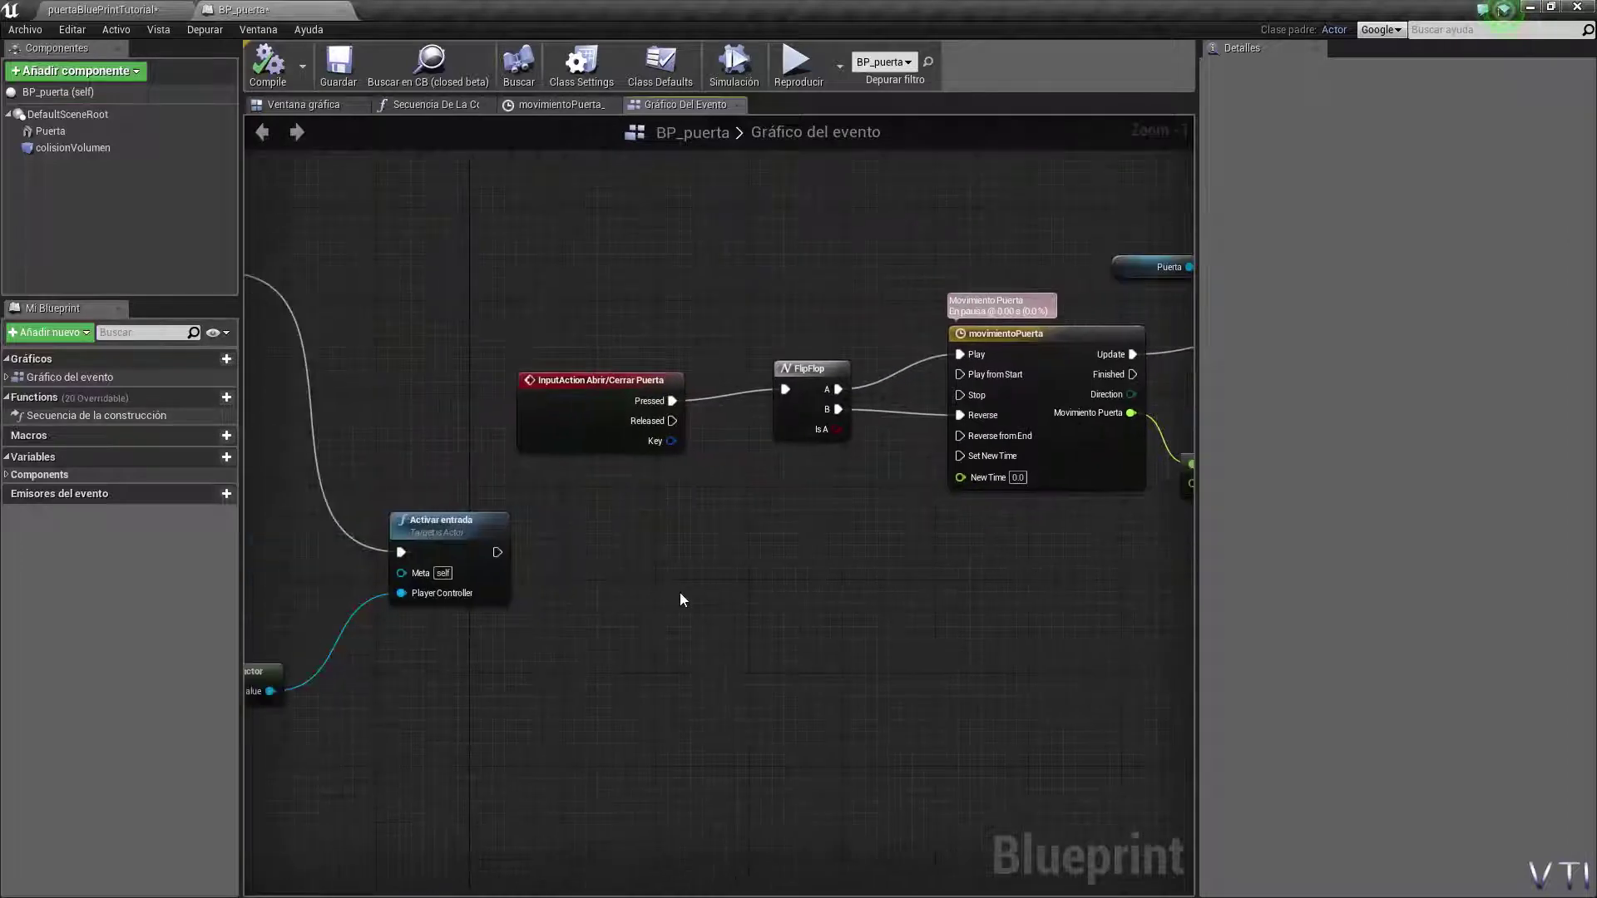
pyautogui.moveTo(680, 598); pyautogui.dragTo(812, 612, button='right')
pyautogui.moveTo(378, 413)
pyautogui.mouseDown(button='right')
pyautogui.moveTo(470, 457)
pyautogui.moveTo(592, 471)
pyautogui.moveTo(681, 464)
pyautogui.moveTo(690, 416)
pyautogui.moveTo(659, 453)
pyautogui.moveTo(722, 488)
pyautogui.mouseUp(button='right')
pyautogui.scroll(-1, 592, 472)
pyautogui.scroll(-1, 613, 481)
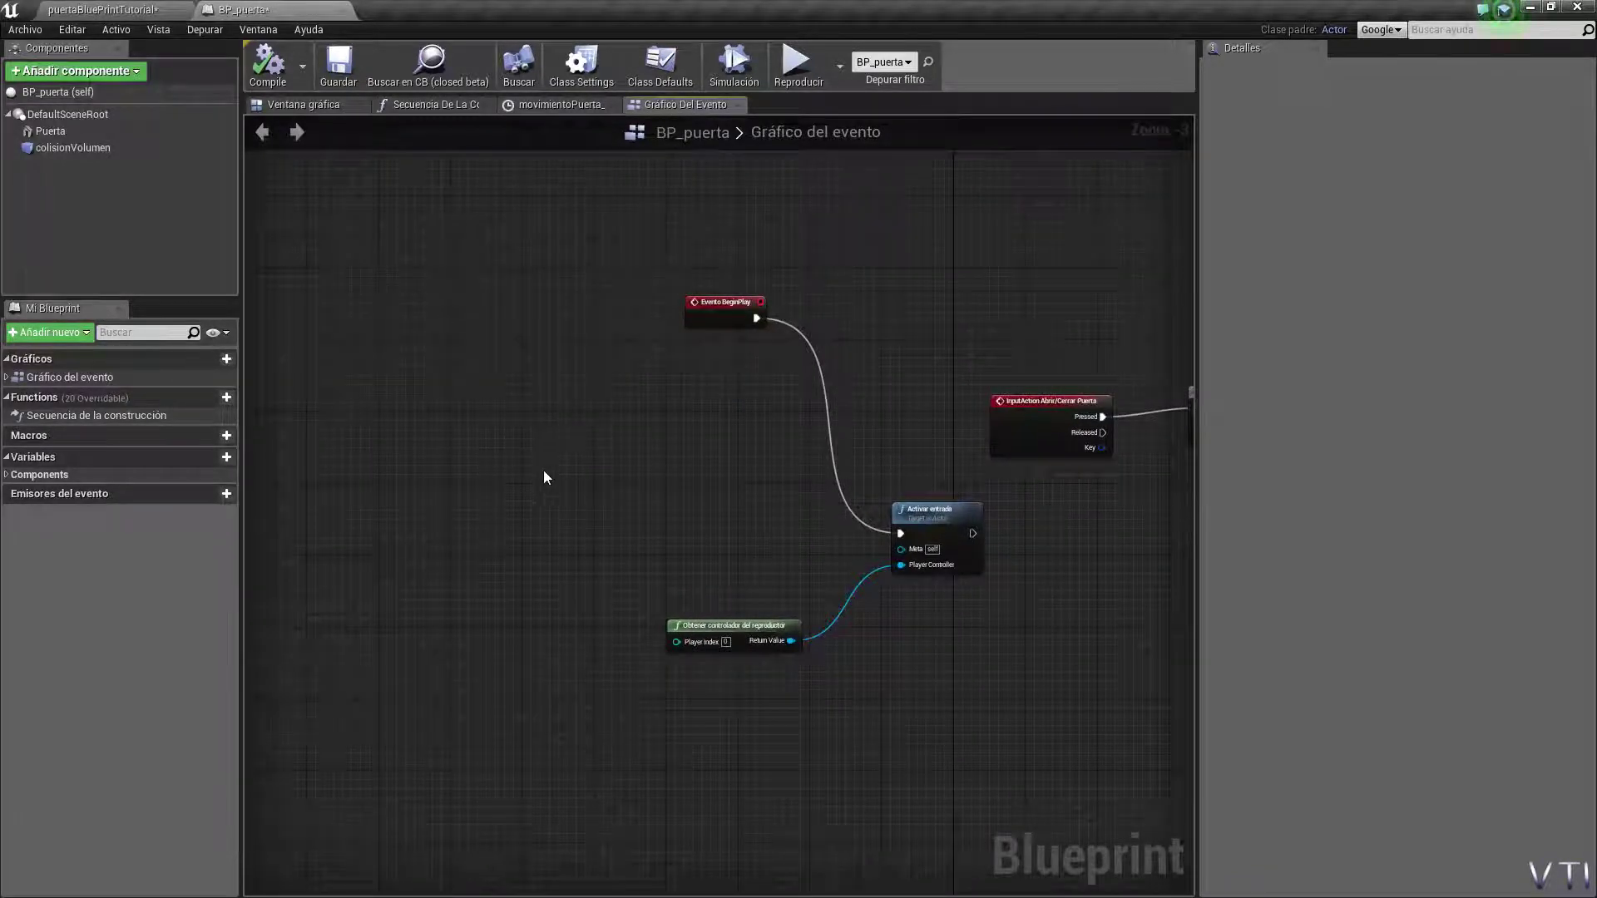
pyautogui.moveTo(545, 476); pyautogui.dragTo(604, 483, button='right')
# Step: In the level, frame the door actor with F and orbit around it, then return to BP_puerta
pyautogui.click(96, 9)
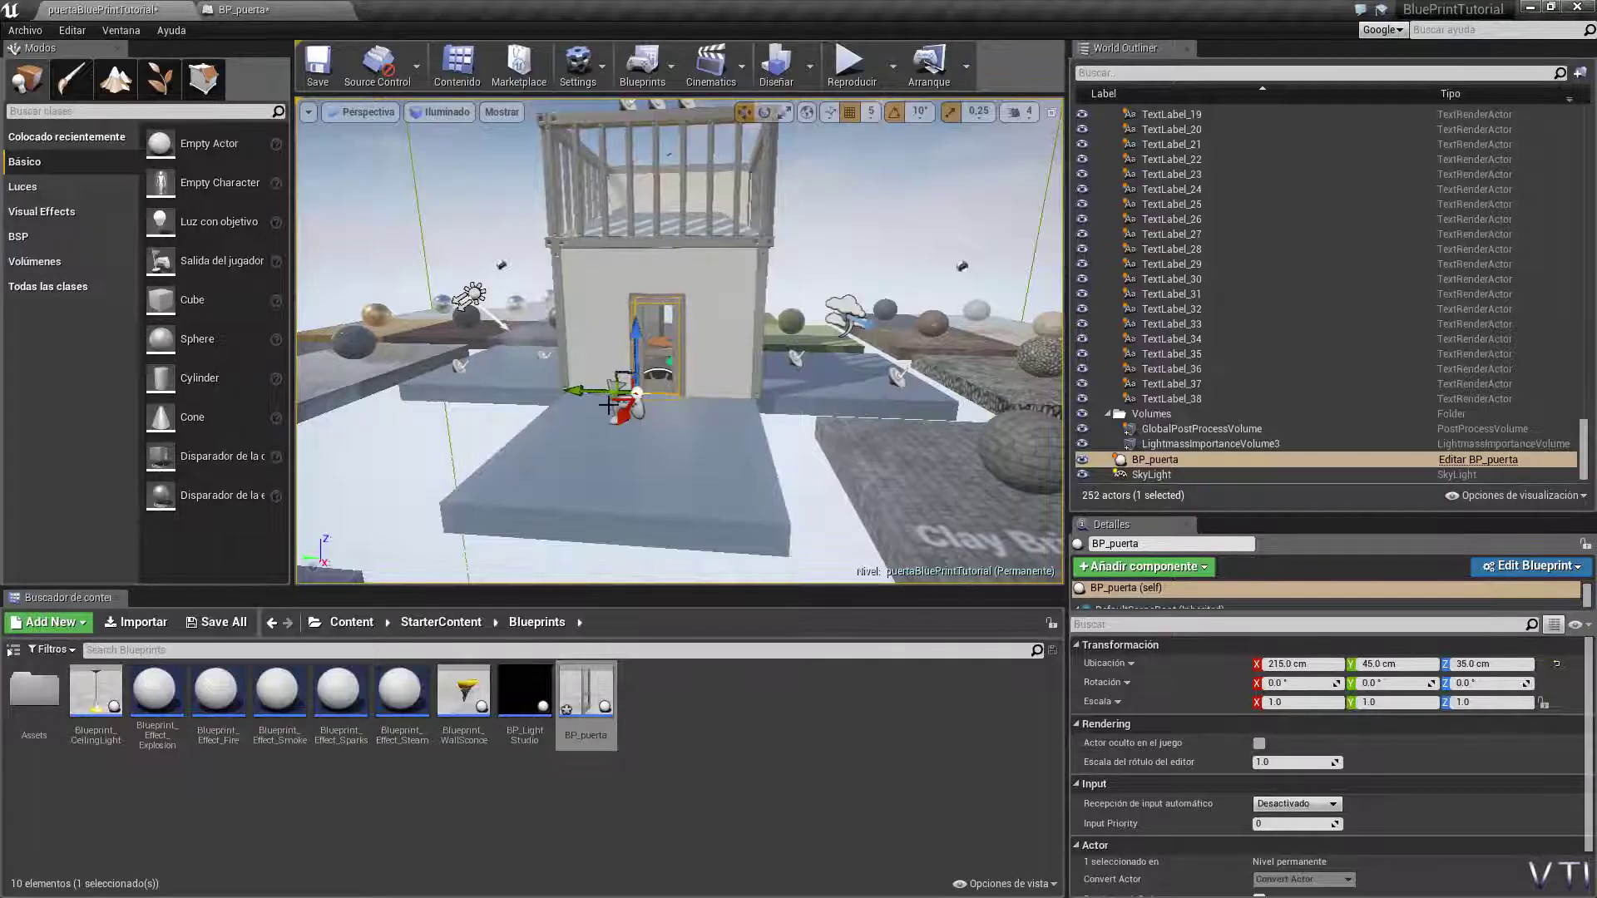
pyautogui.press('f')
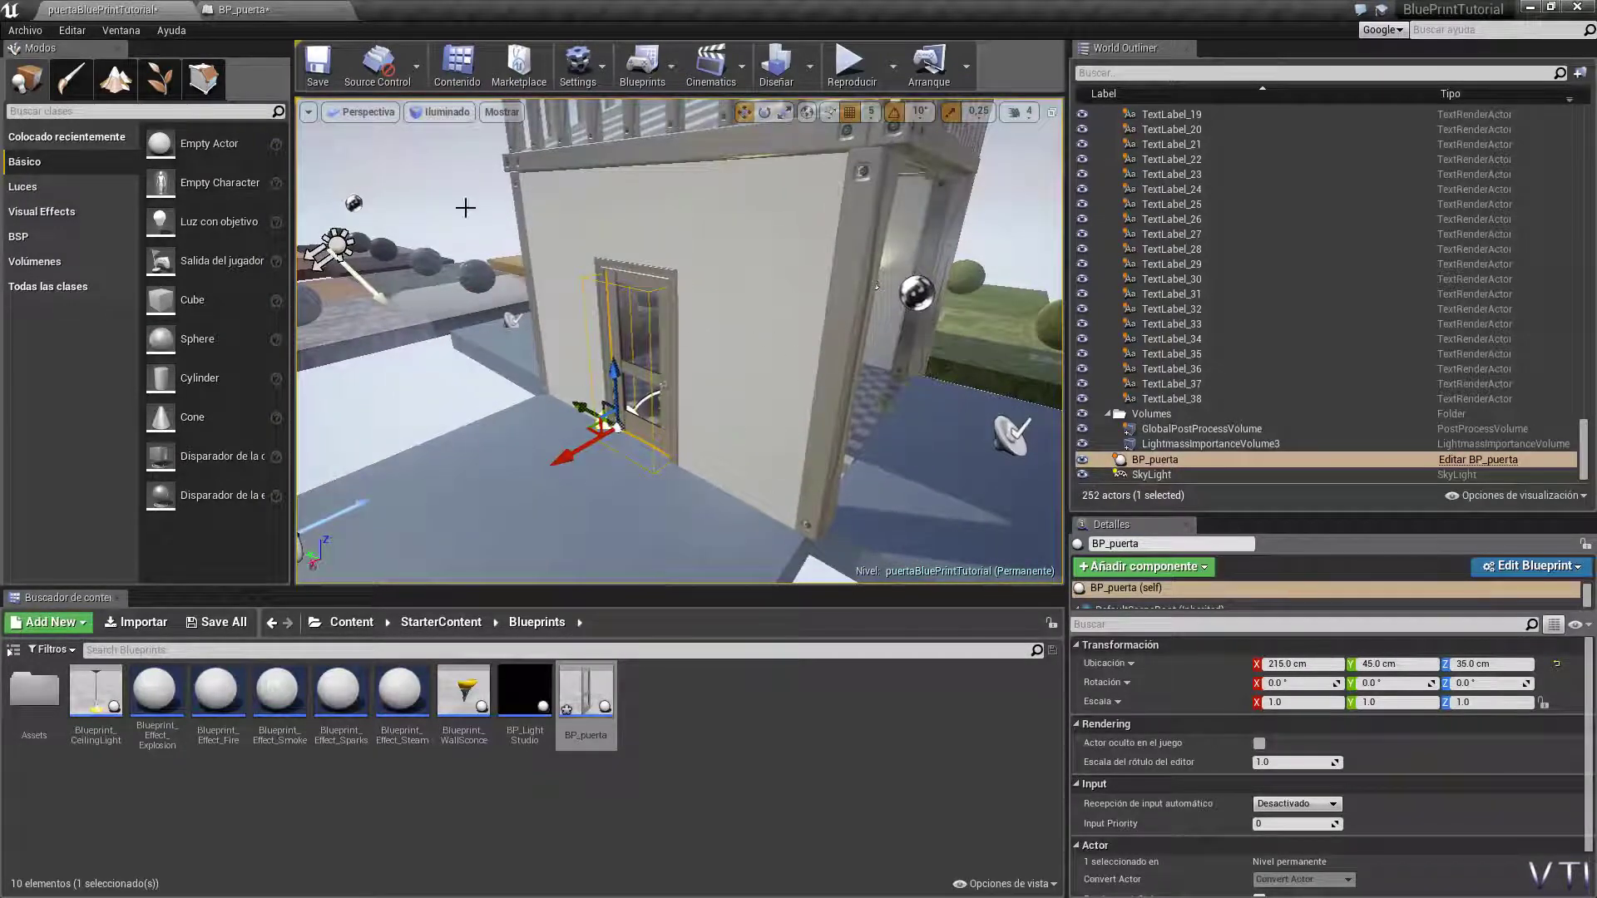
pyautogui.keyDown('alt'); pyautogui.moveTo(683, 449); pyautogui.dragTo(748, 432); pyautogui.keyUp('alt')
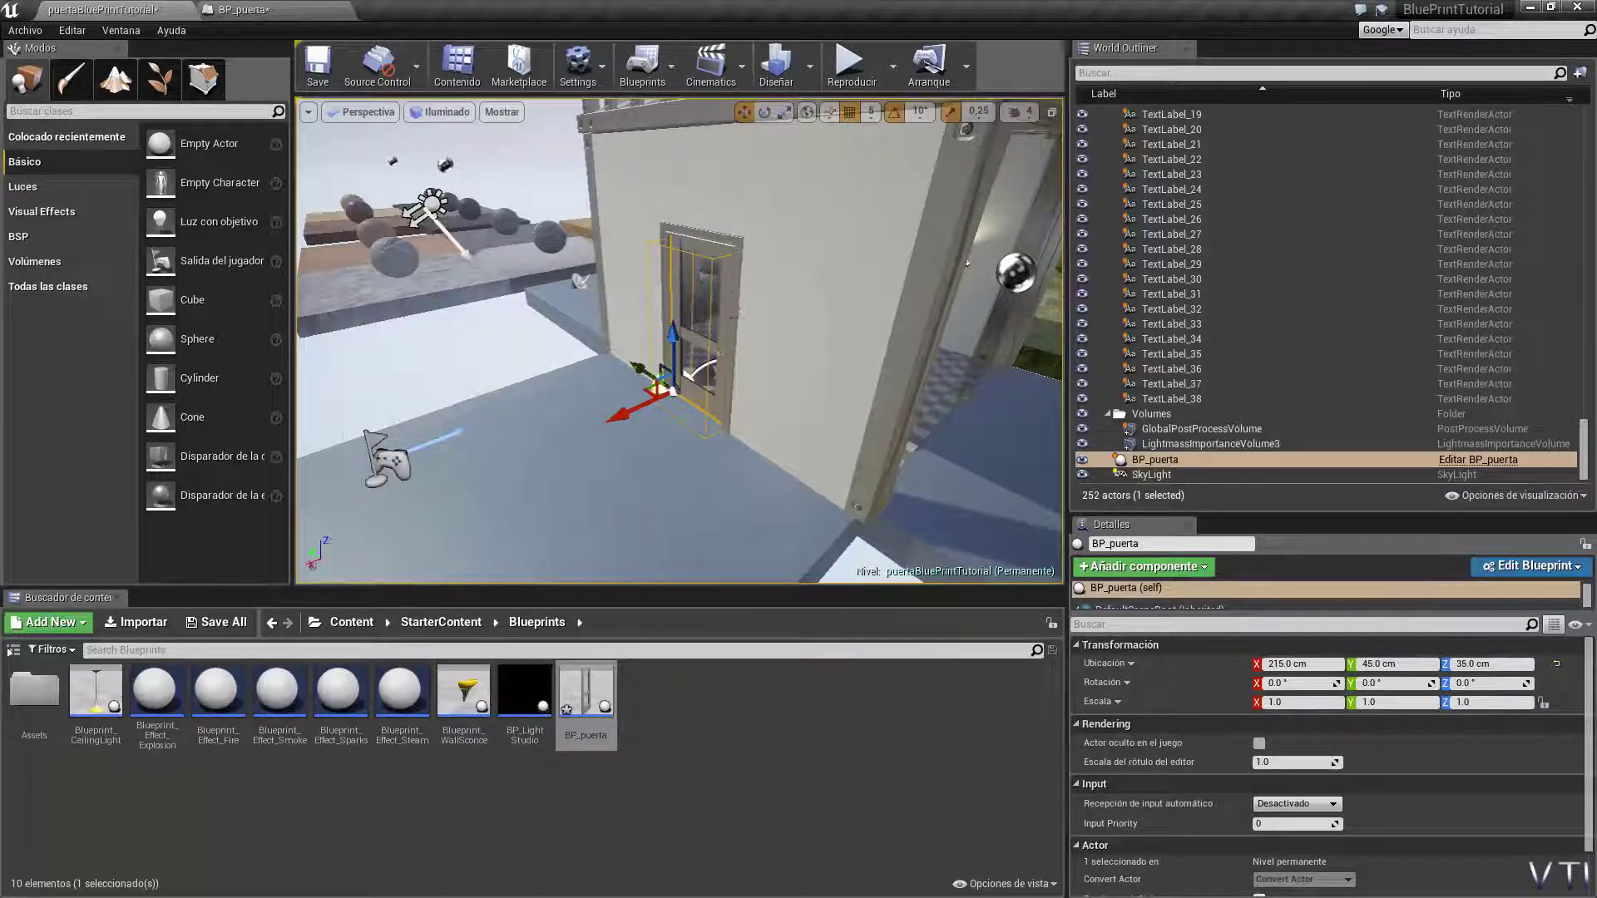
pyautogui.keyDown('alt'); pyautogui.moveTo(748, 433); pyautogui.dragTo(723, 429); pyautogui.keyUp('alt')
pyautogui.keyDown('alt'); pyautogui.moveTo(721, 329); pyautogui.dragTo(582, 326); pyautogui.keyUp('alt')
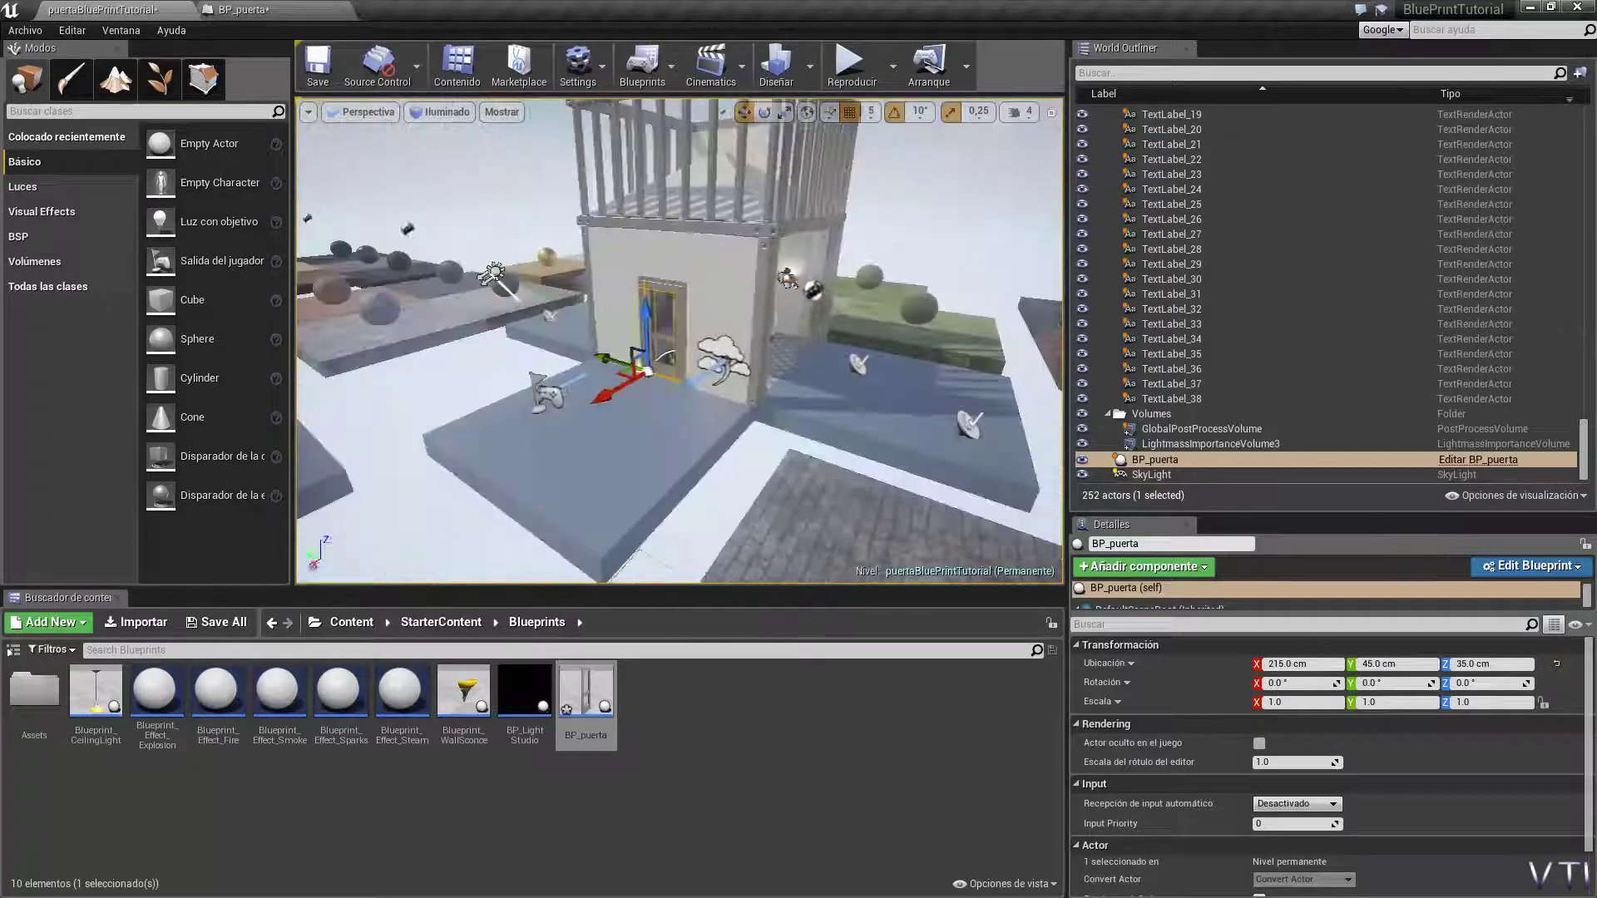
pyautogui.click(284, 8)
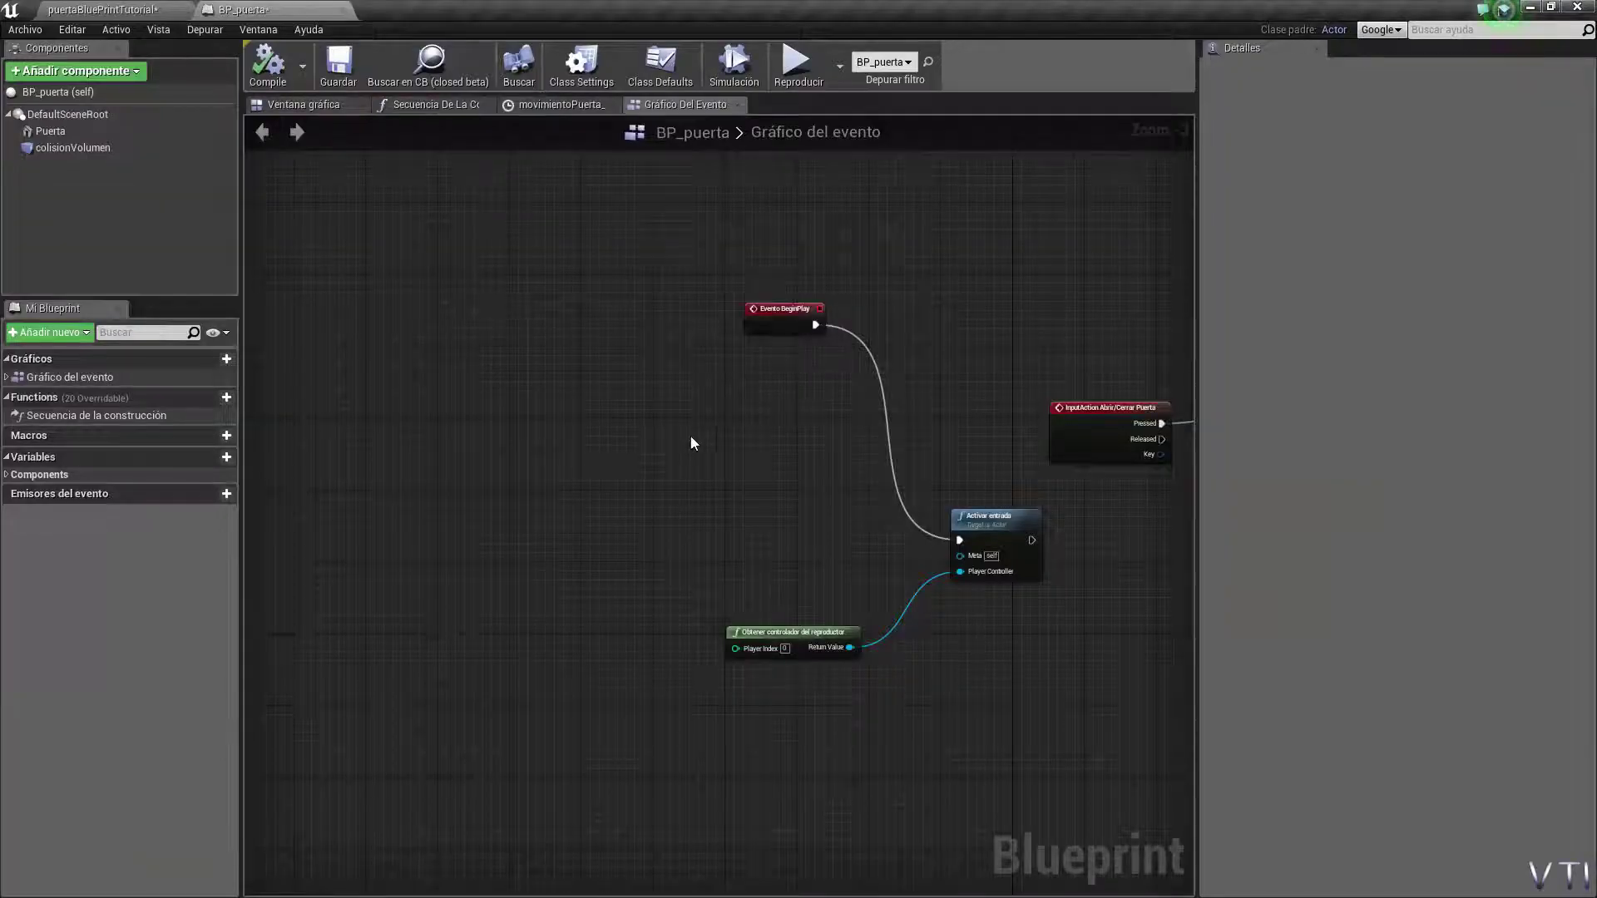
# Step: Select colisionVolumen and add its On Component Begin Overlap event via an 'overla' search
pyautogui.moveTo(690, 442)
pyautogui.mouseDown(button='right')
pyautogui.moveTo(694, 400)
pyautogui.moveTo(692, 447)
pyautogui.mouseUp(button='right')
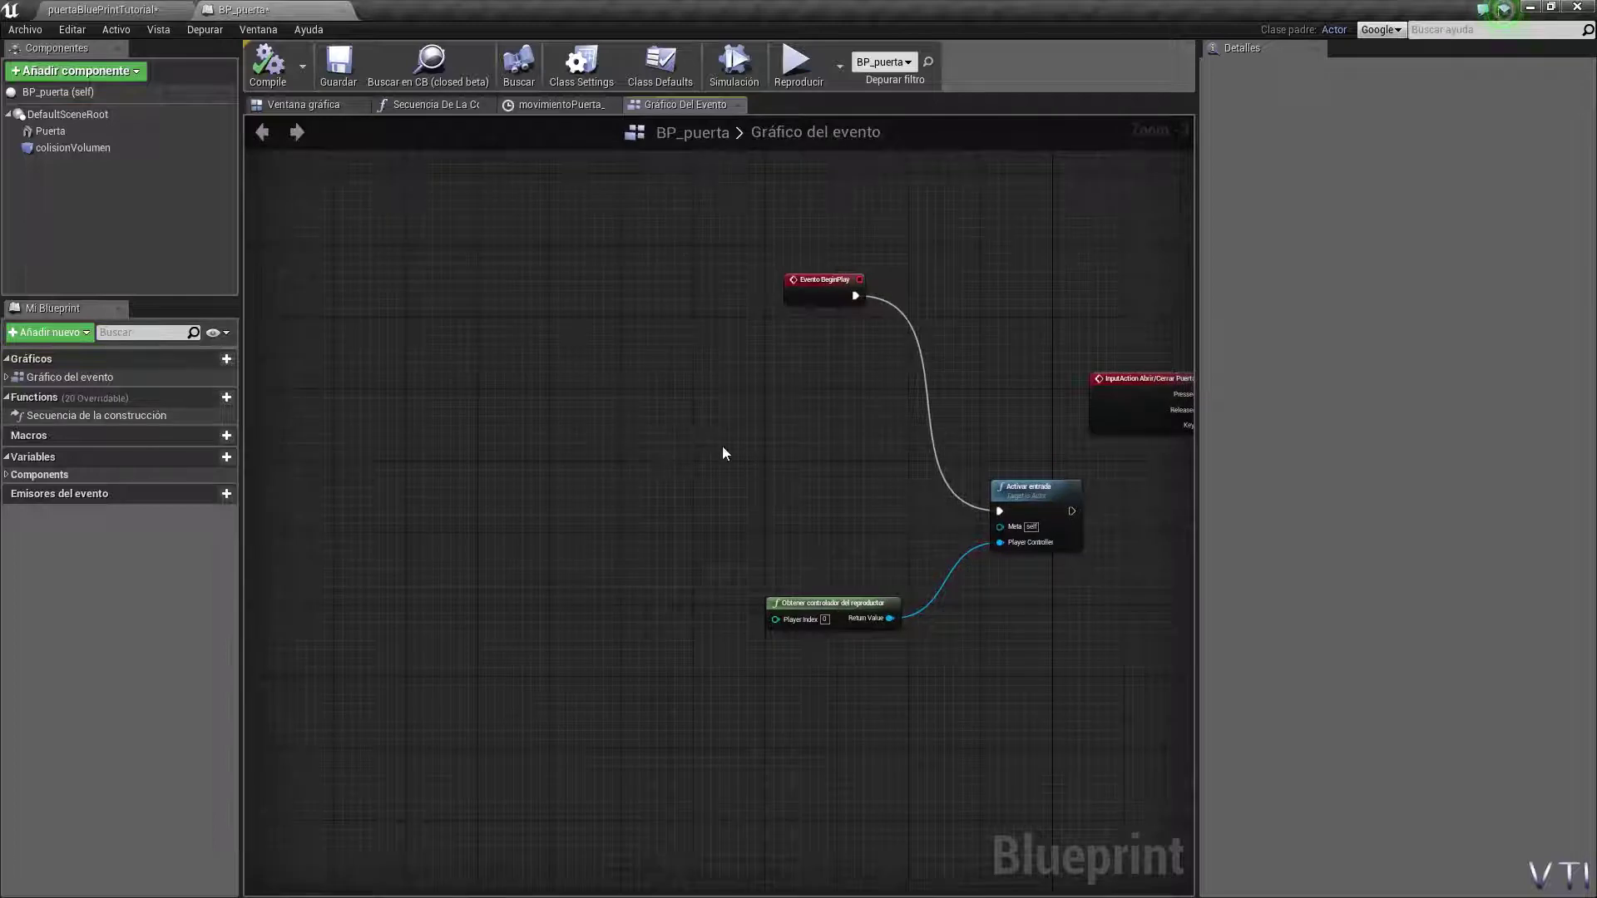
pyautogui.moveTo(593, 365); pyautogui.dragTo(676, 387, button='right')
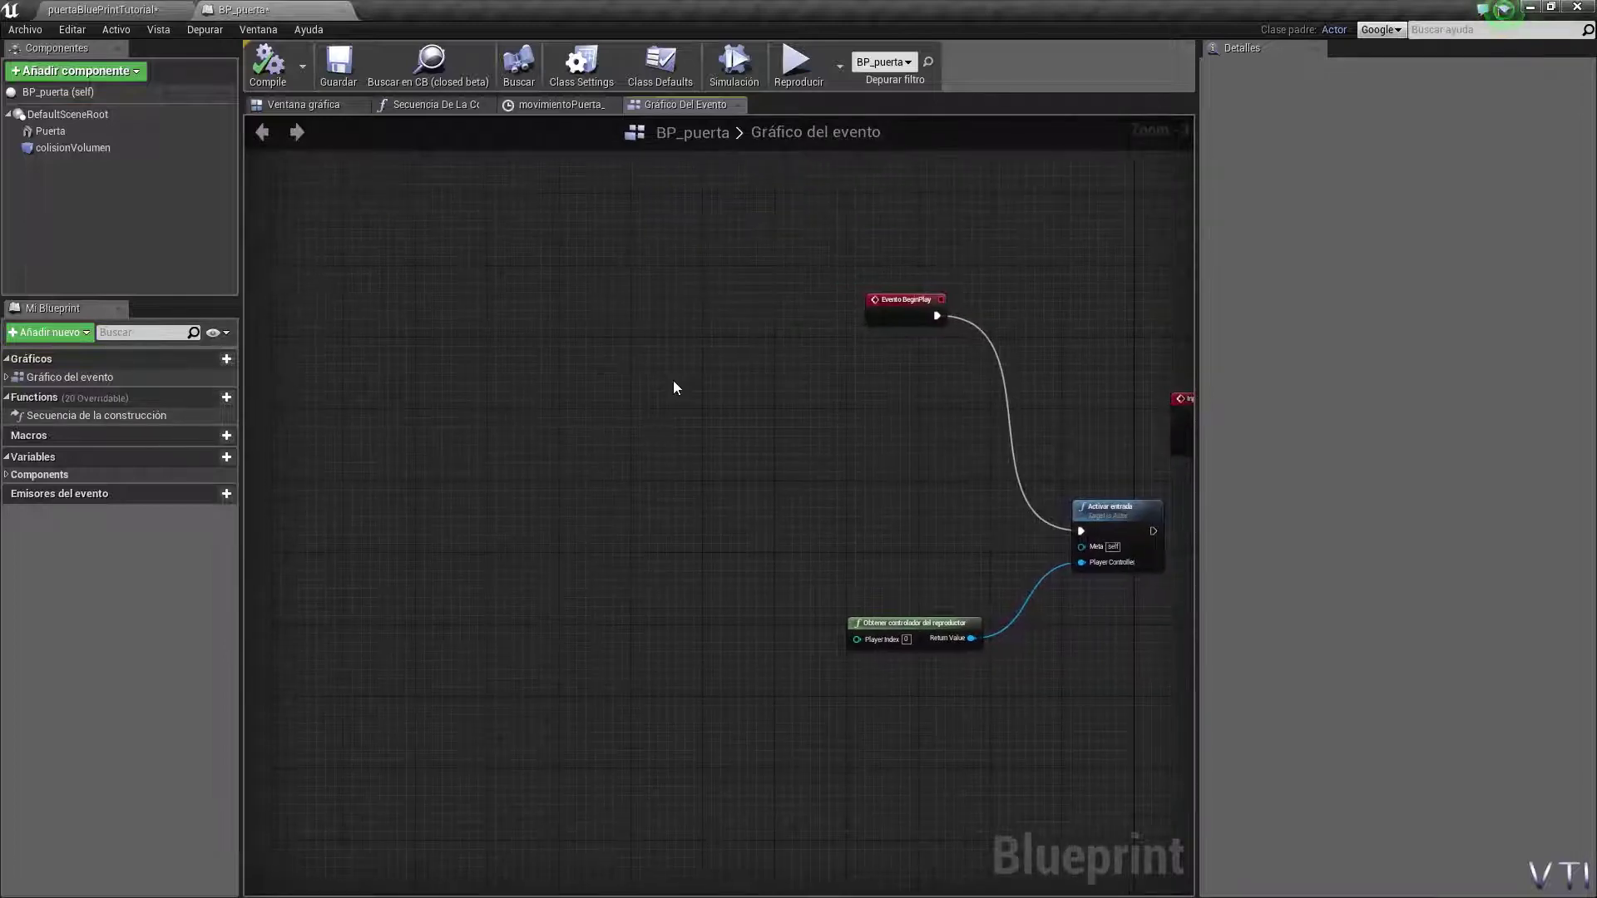
pyautogui.moveTo(742, 357); pyautogui.dragTo(756, 355, button='right')
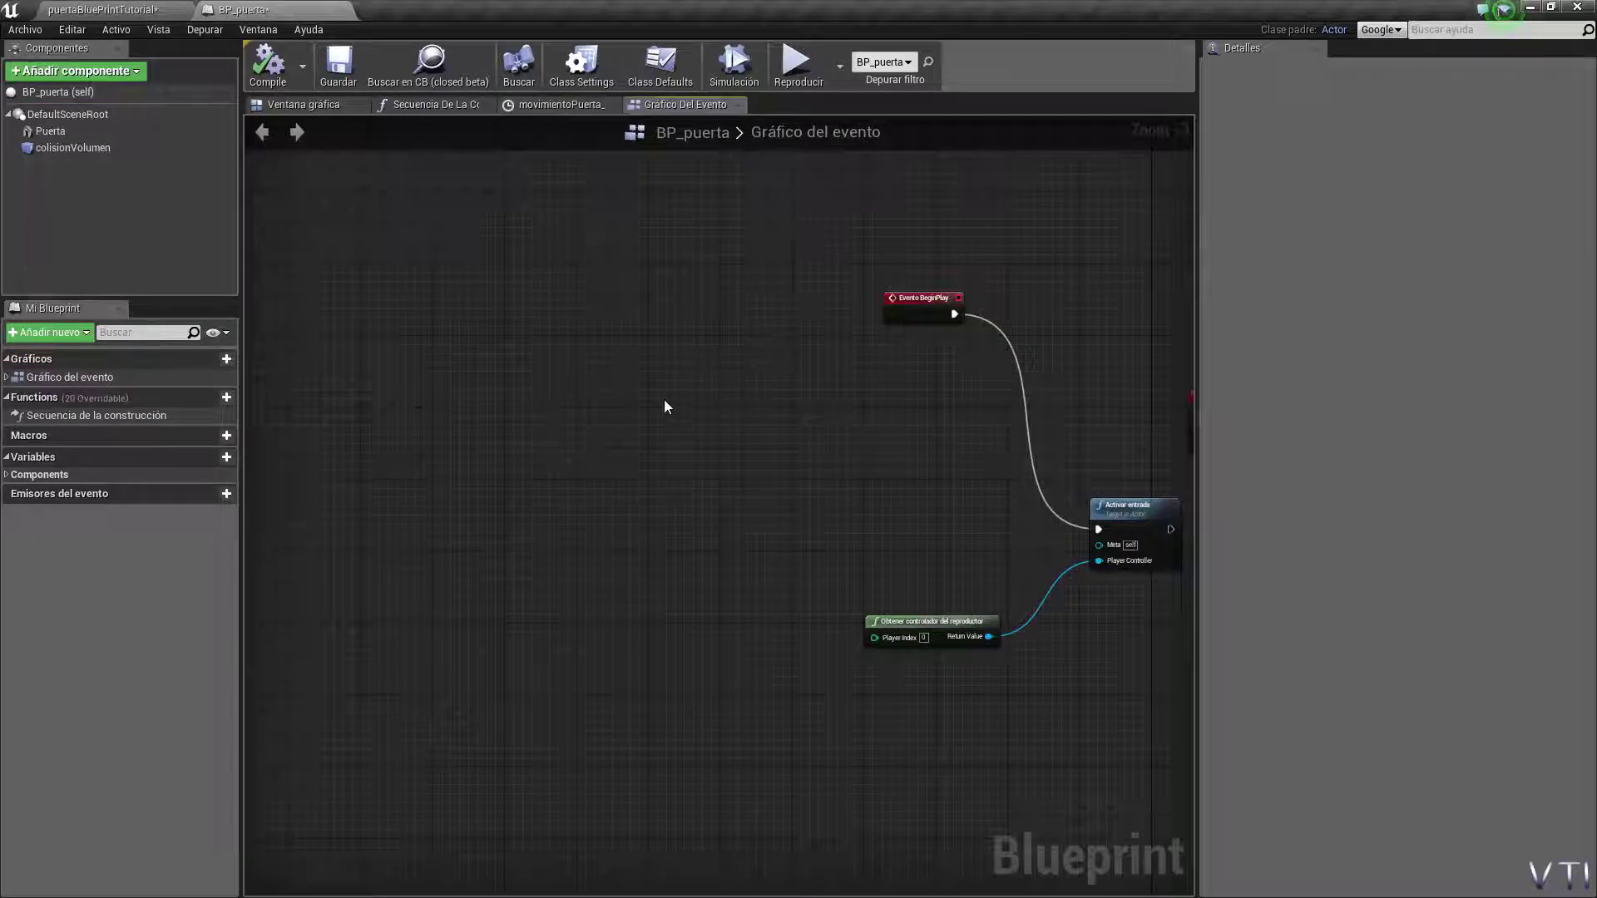
pyautogui.rightClick(525, 410)
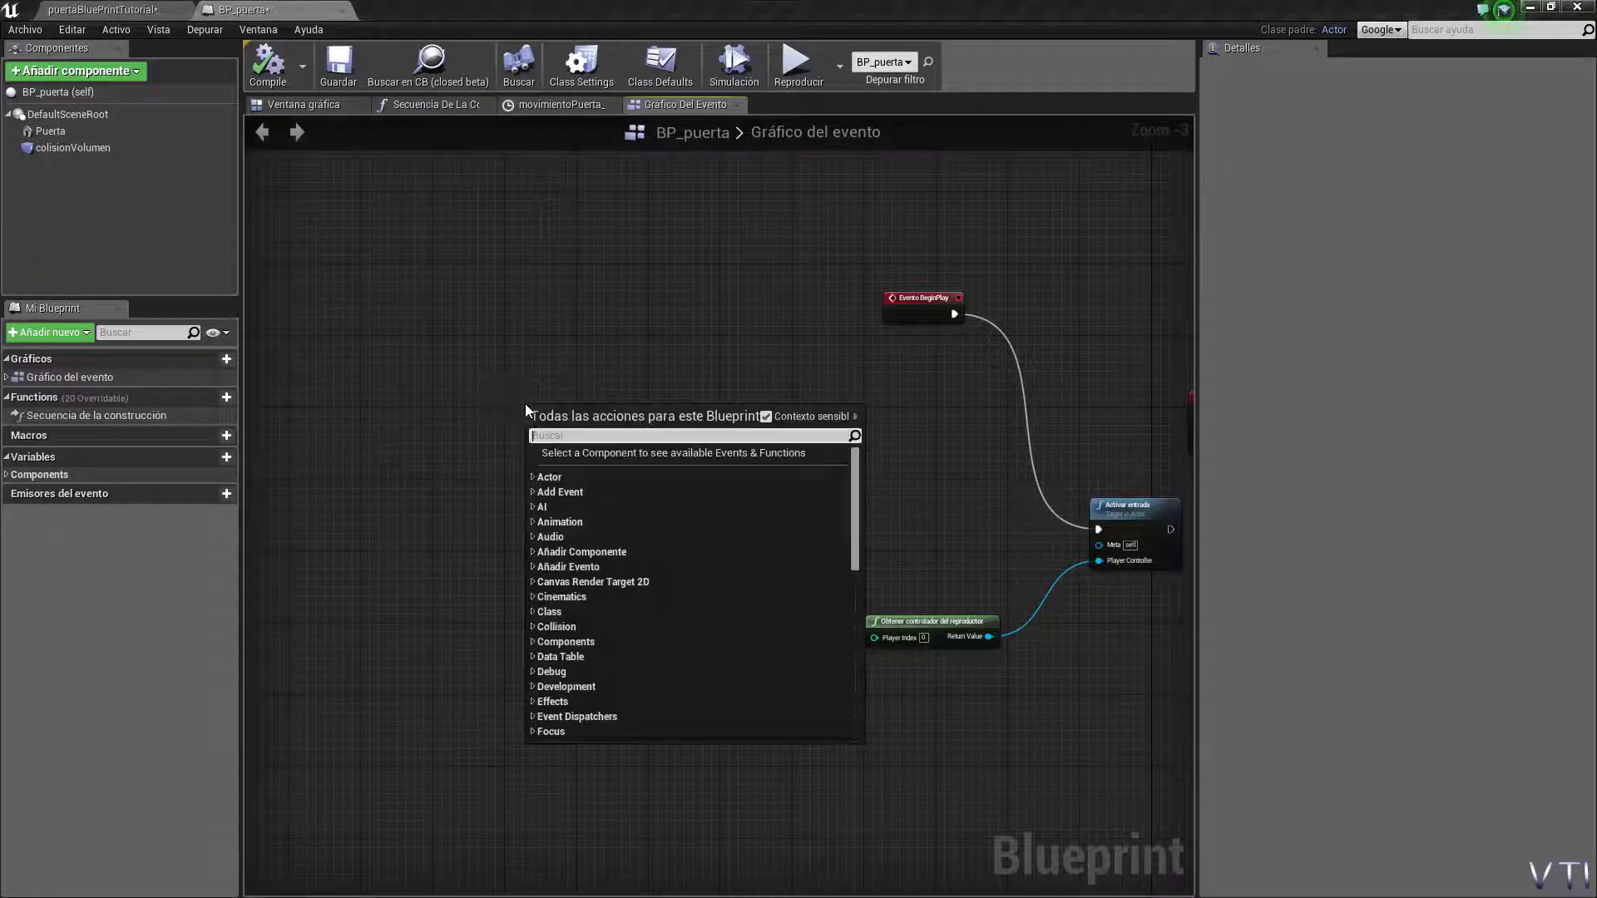
pyautogui.click(80, 151)
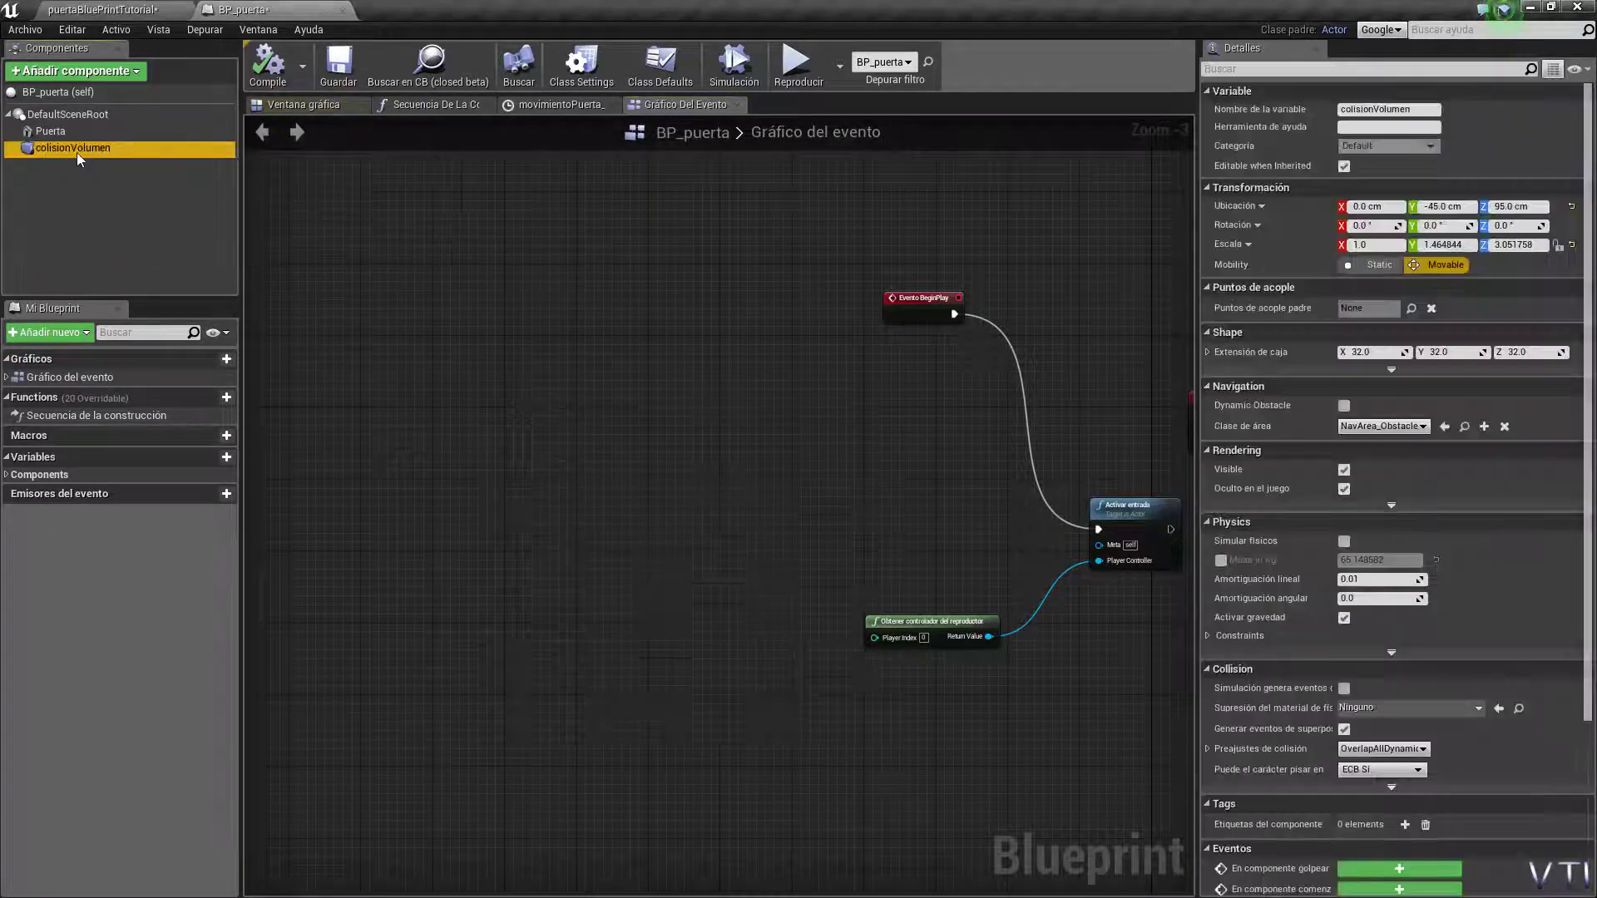
pyautogui.rightClick(902, 504)
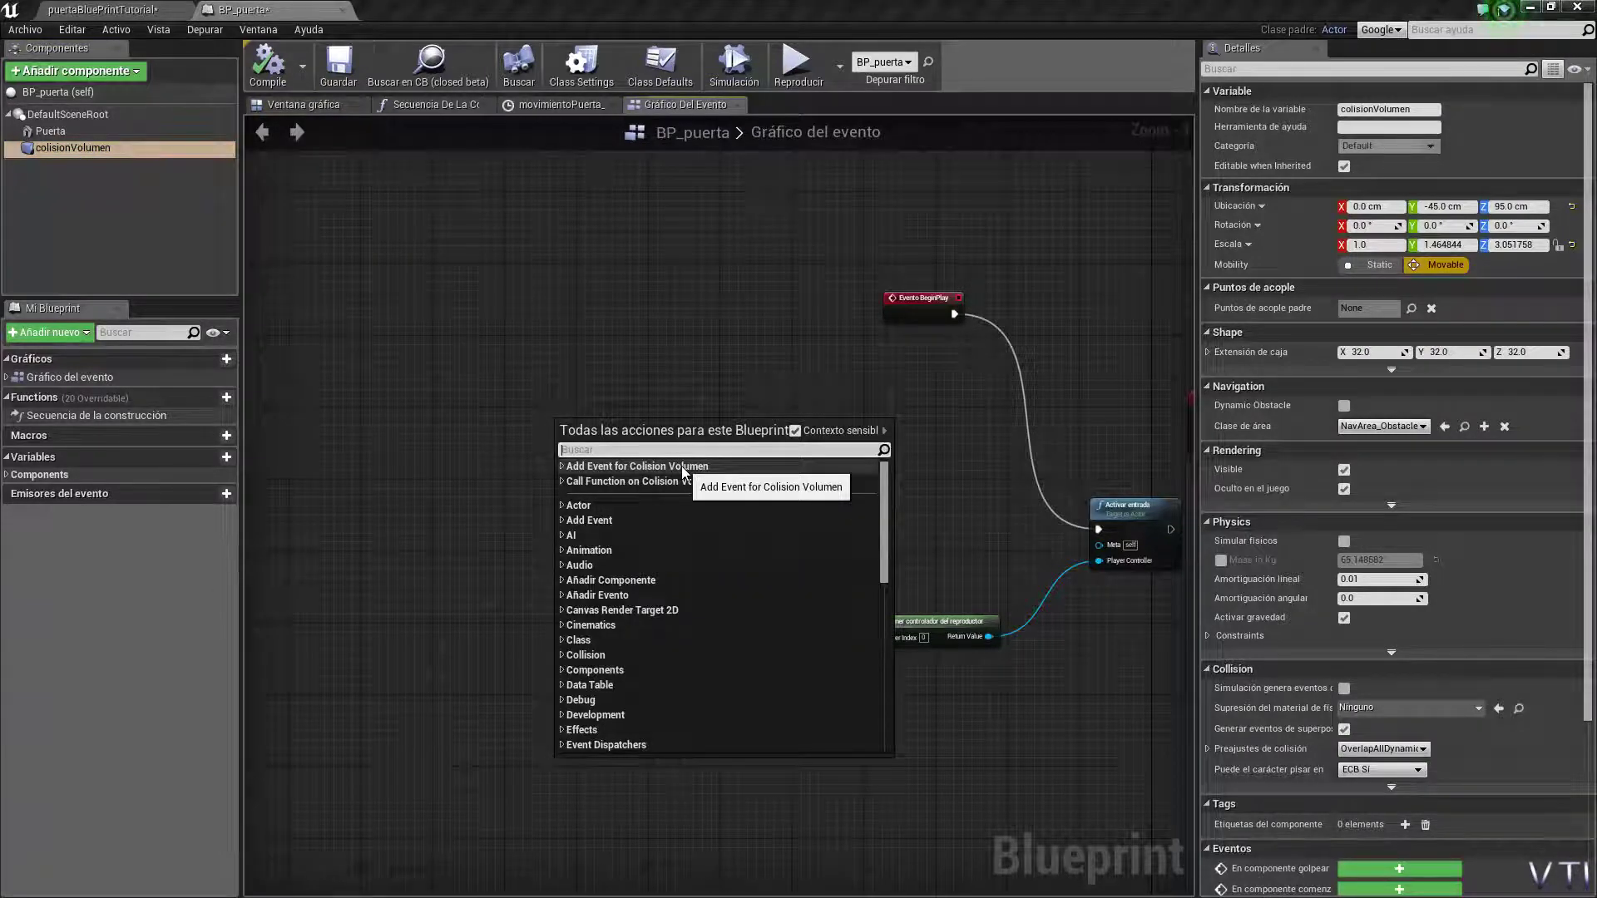
pyautogui.scroll(-5, 681, 467)
pyautogui.scroll(-5, 681, 467)
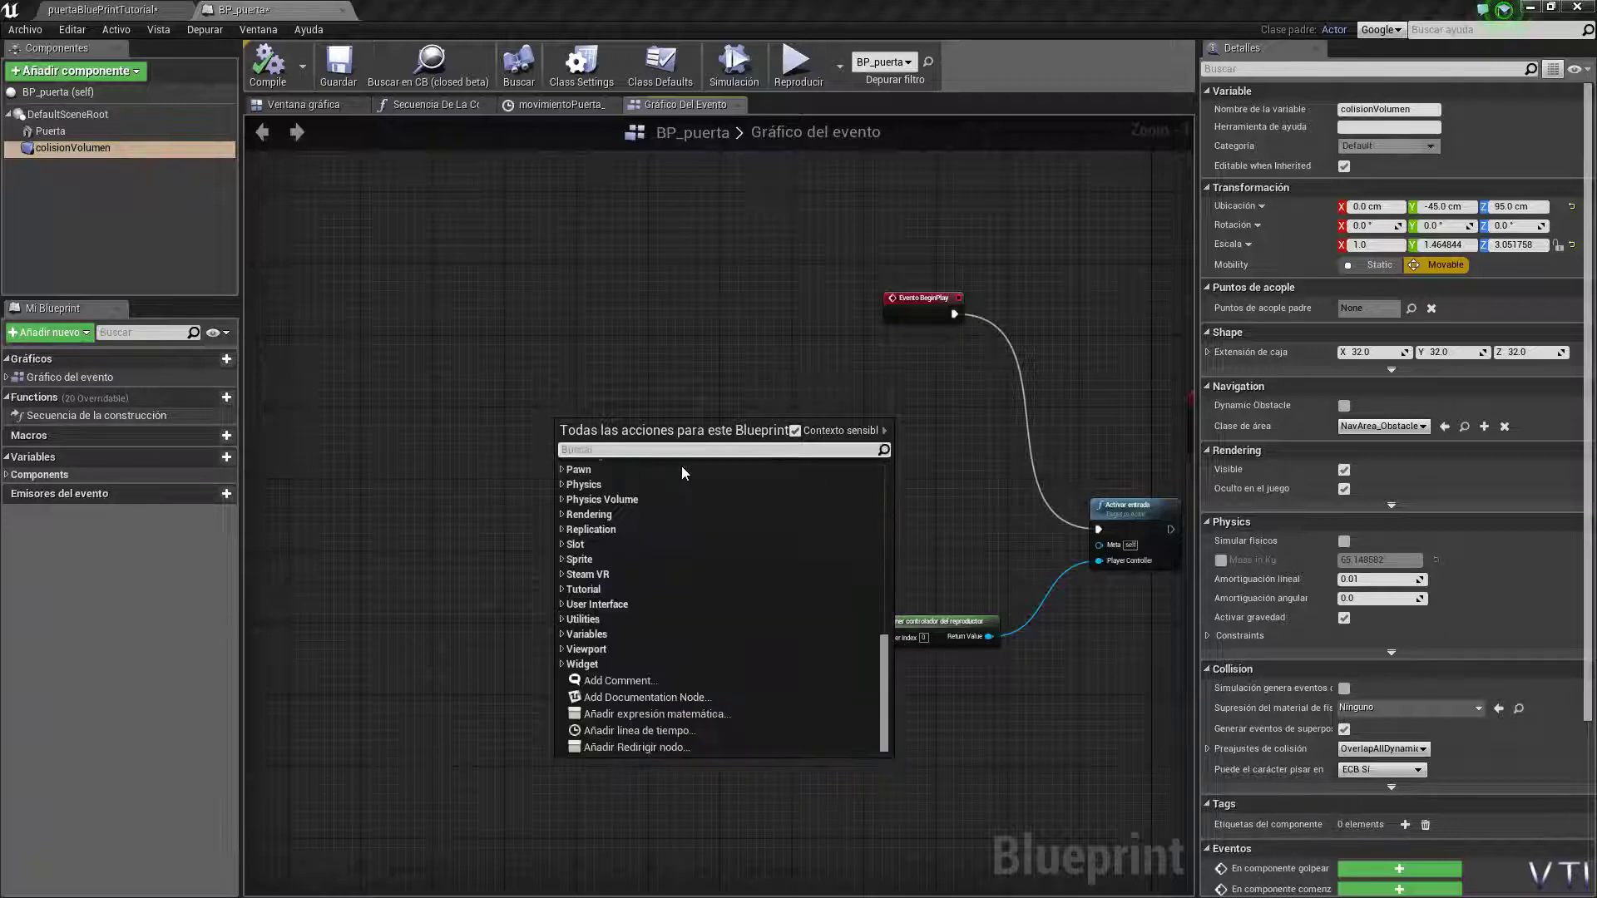
pyautogui.write('overla')
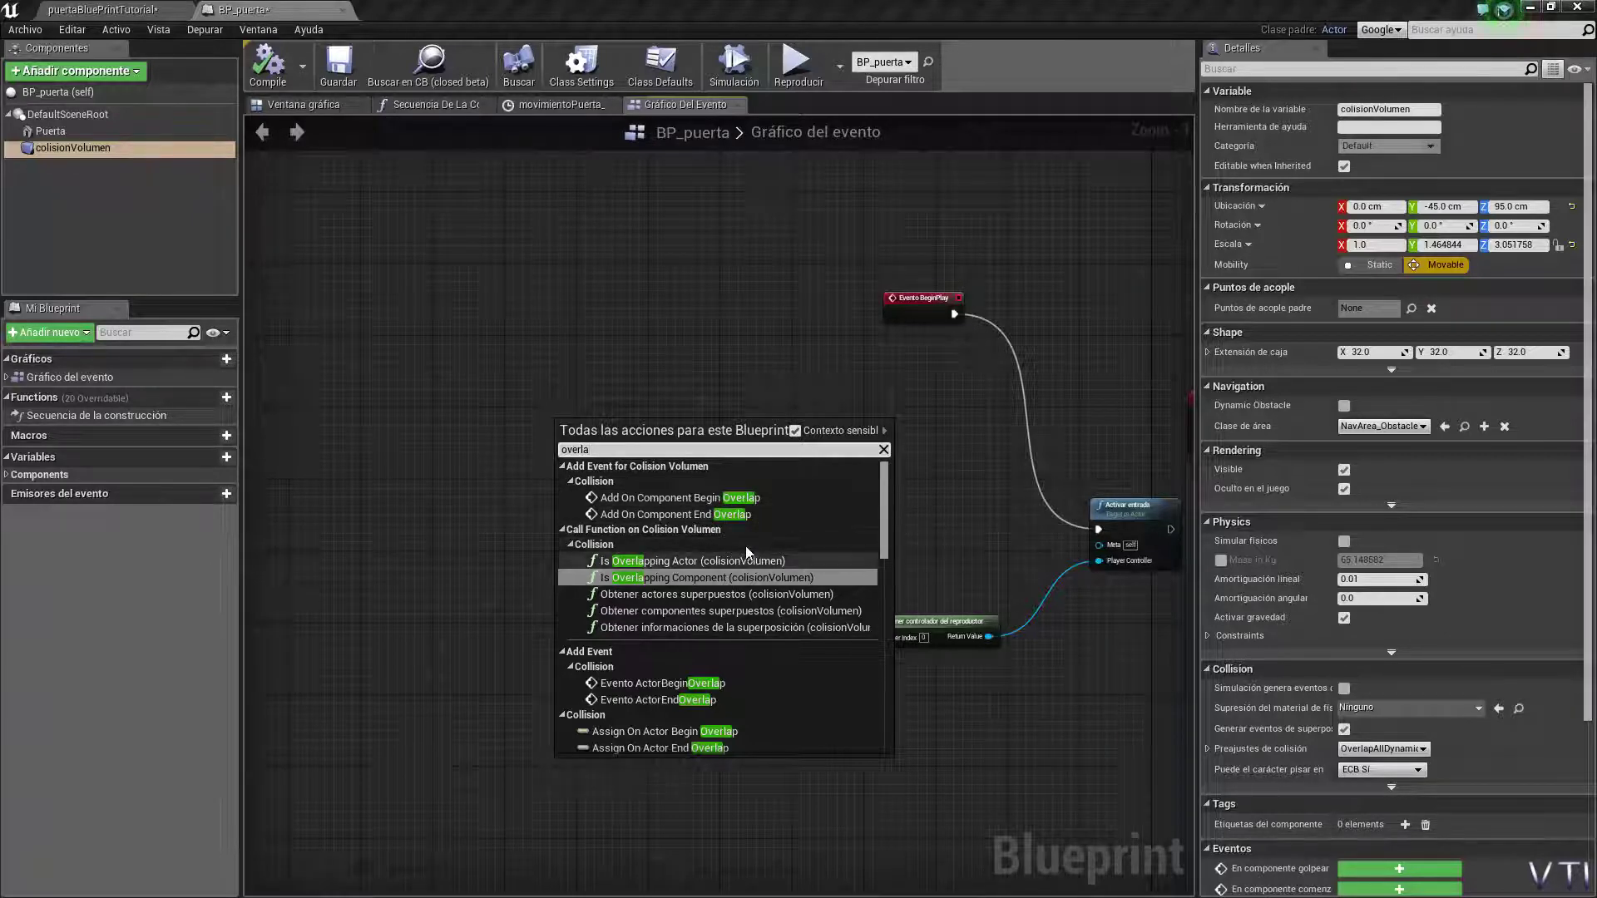
pyautogui.click(712, 498)
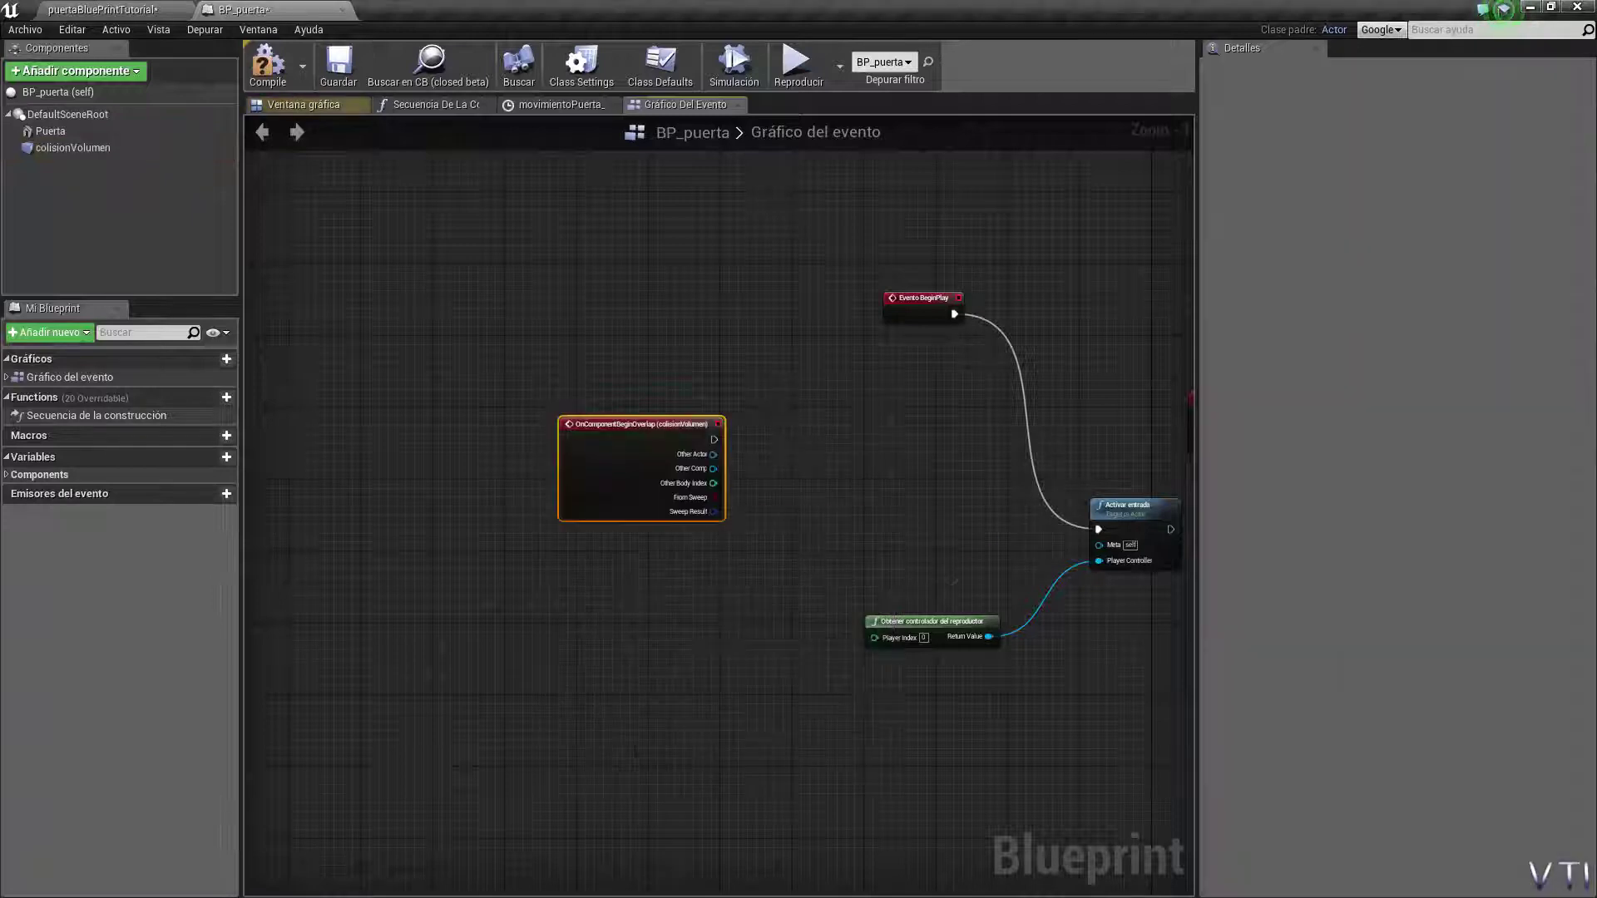
# Step: Zoom the graph and move the OnComponentBeginOverlap node up and to the left
pyautogui.scroll(3, 657, 434)
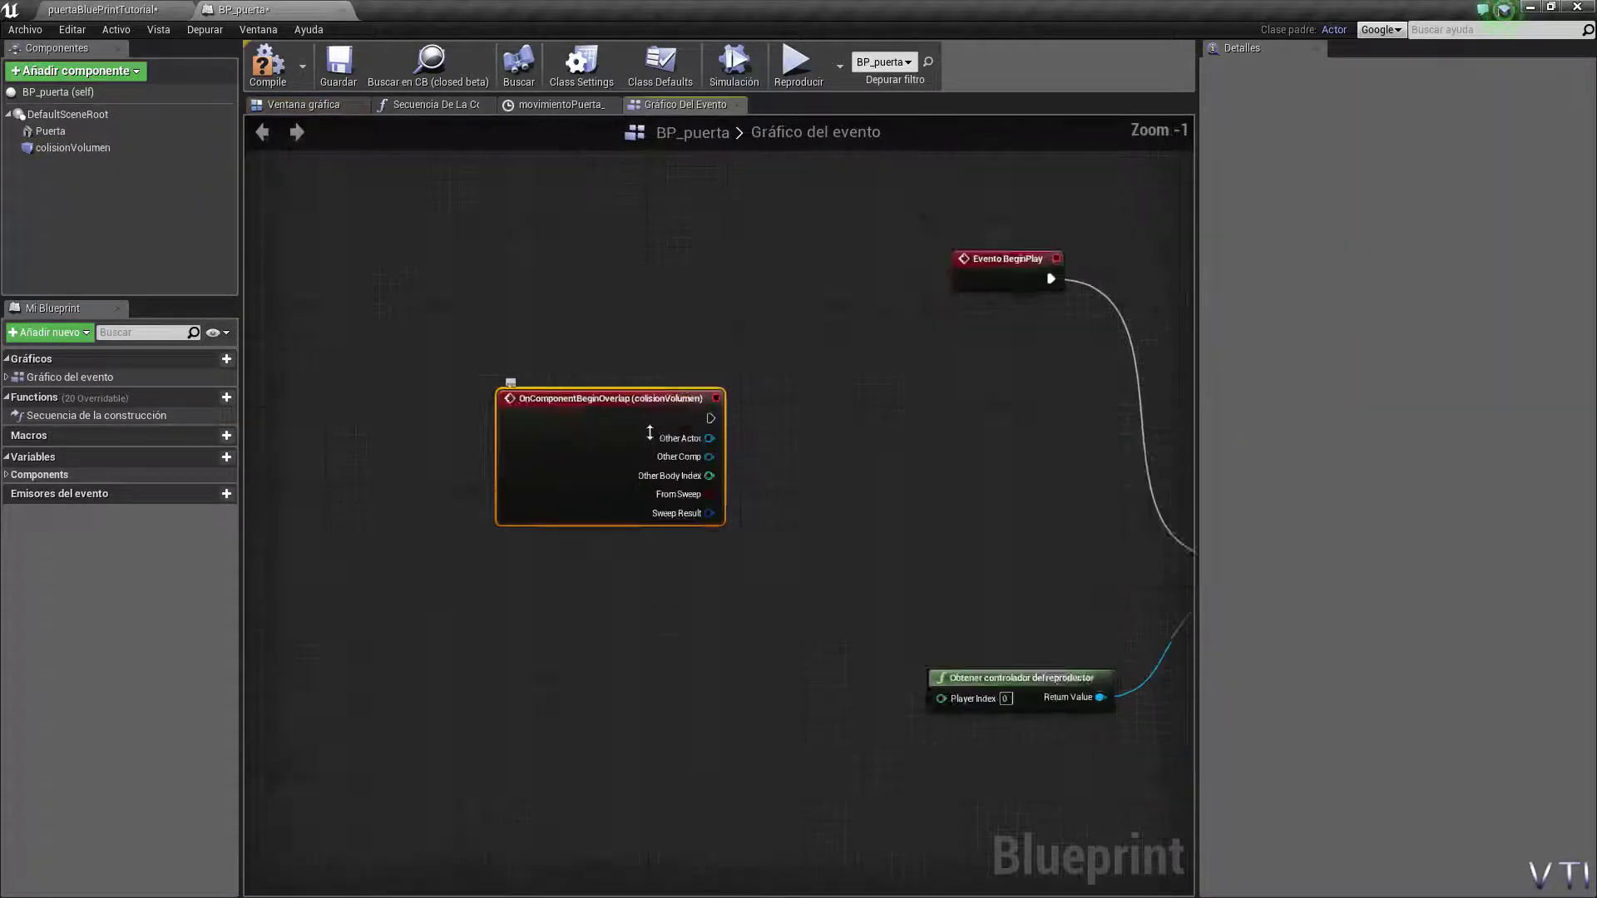
pyautogui.scroll(-4, 656, 396)
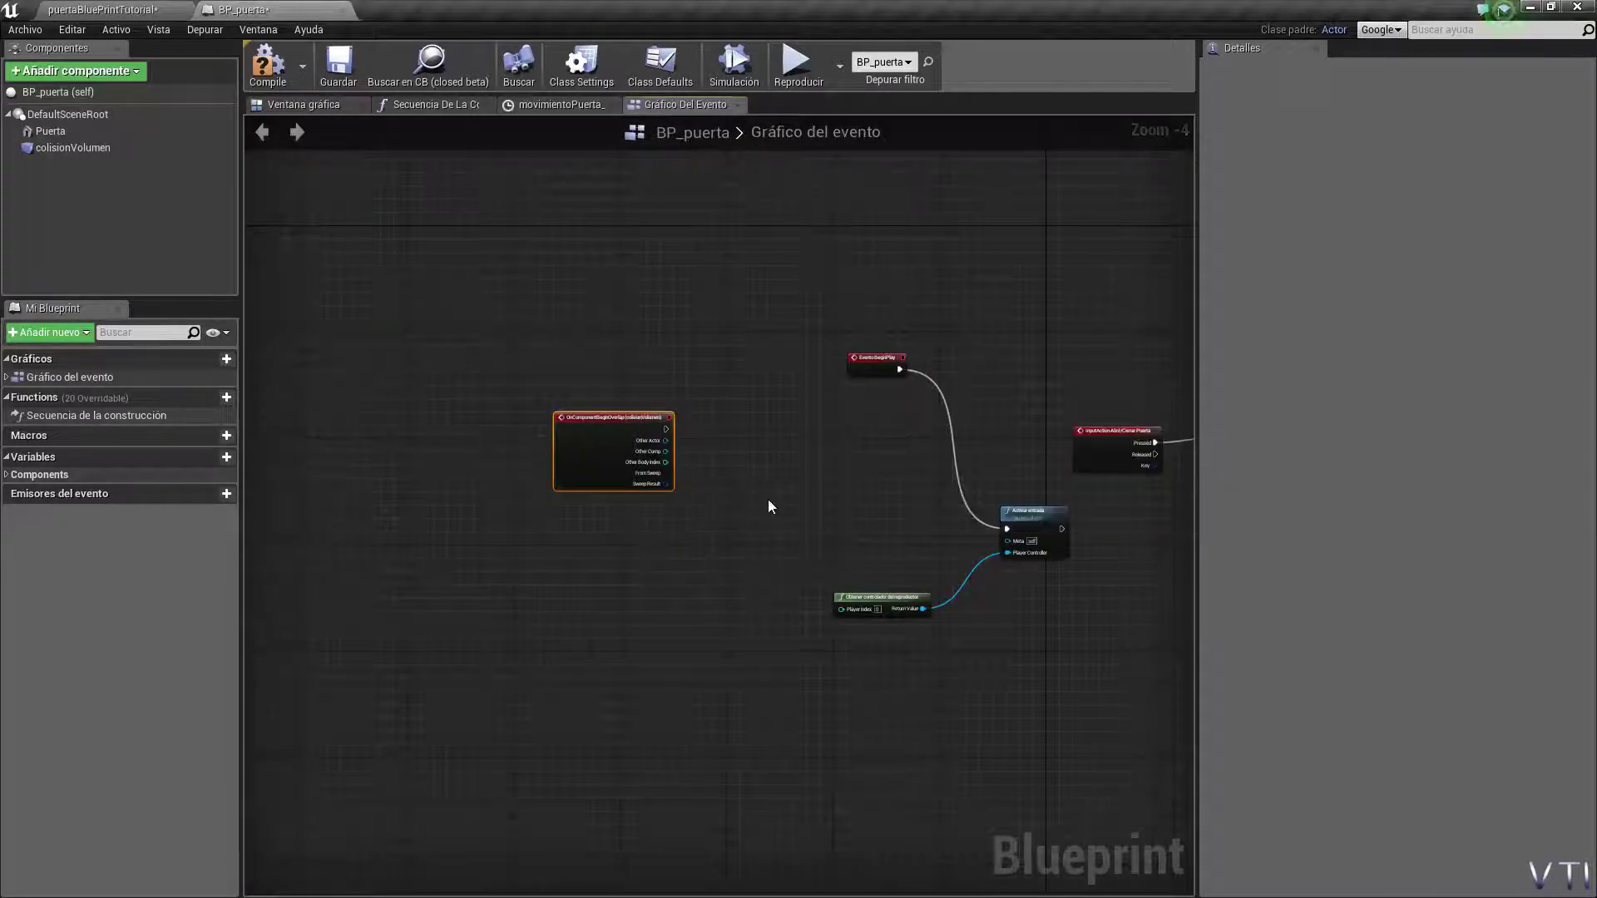
pyautogui.scroll(1, 767, 501)
pyautogui.scroll(1, 767, 499)
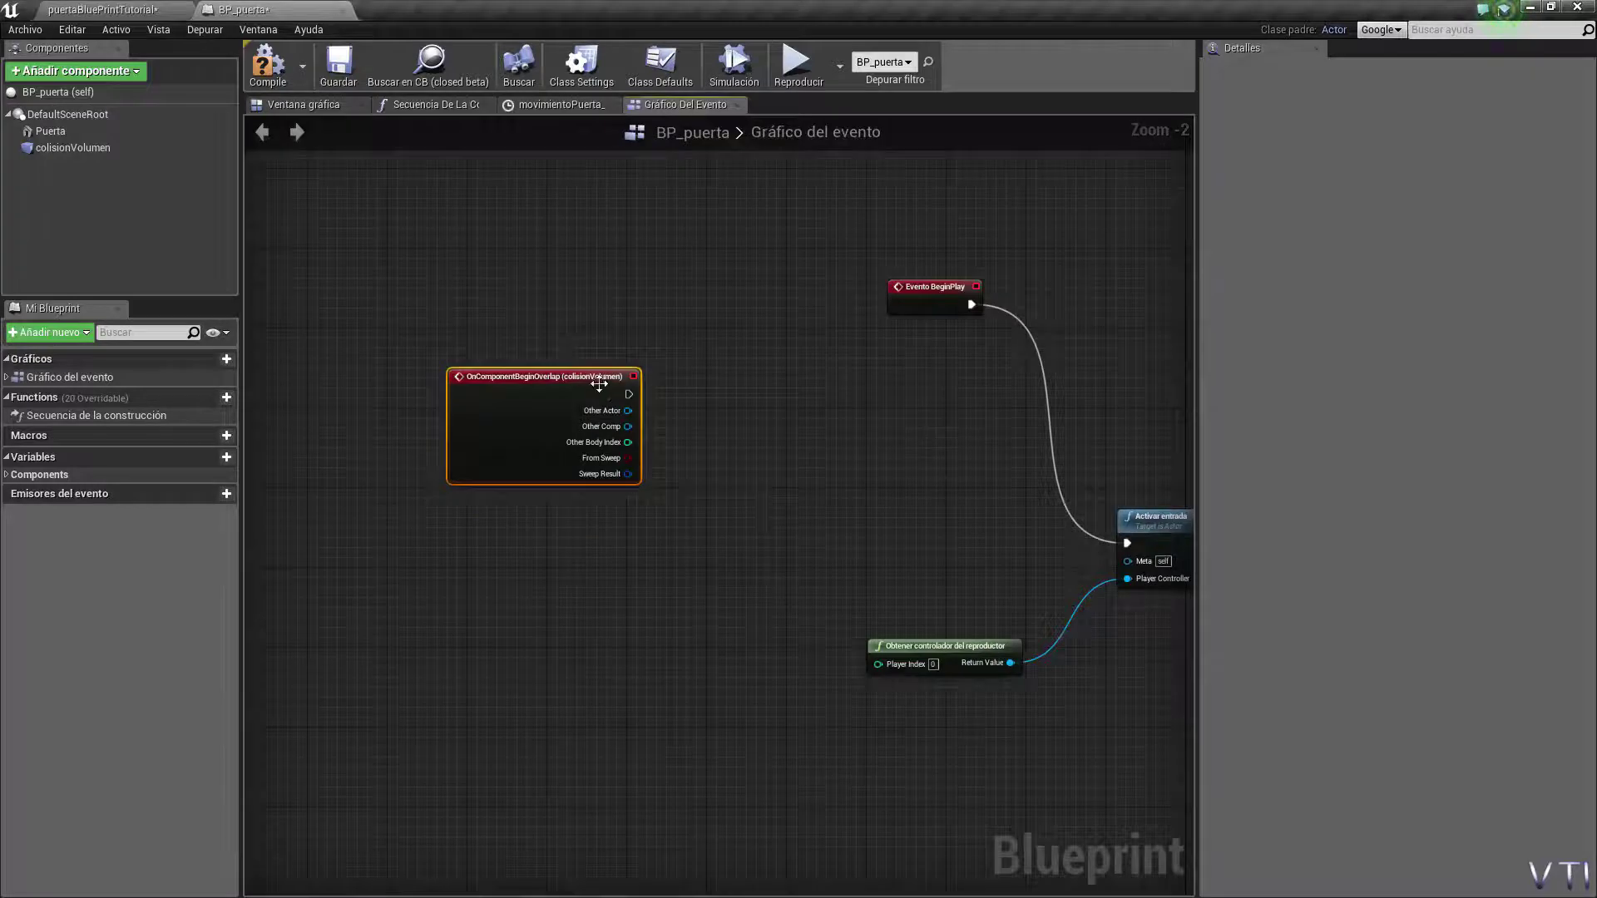
pyautogui.moveTo(599, 383); pyautogui.dragTo(569, 364)
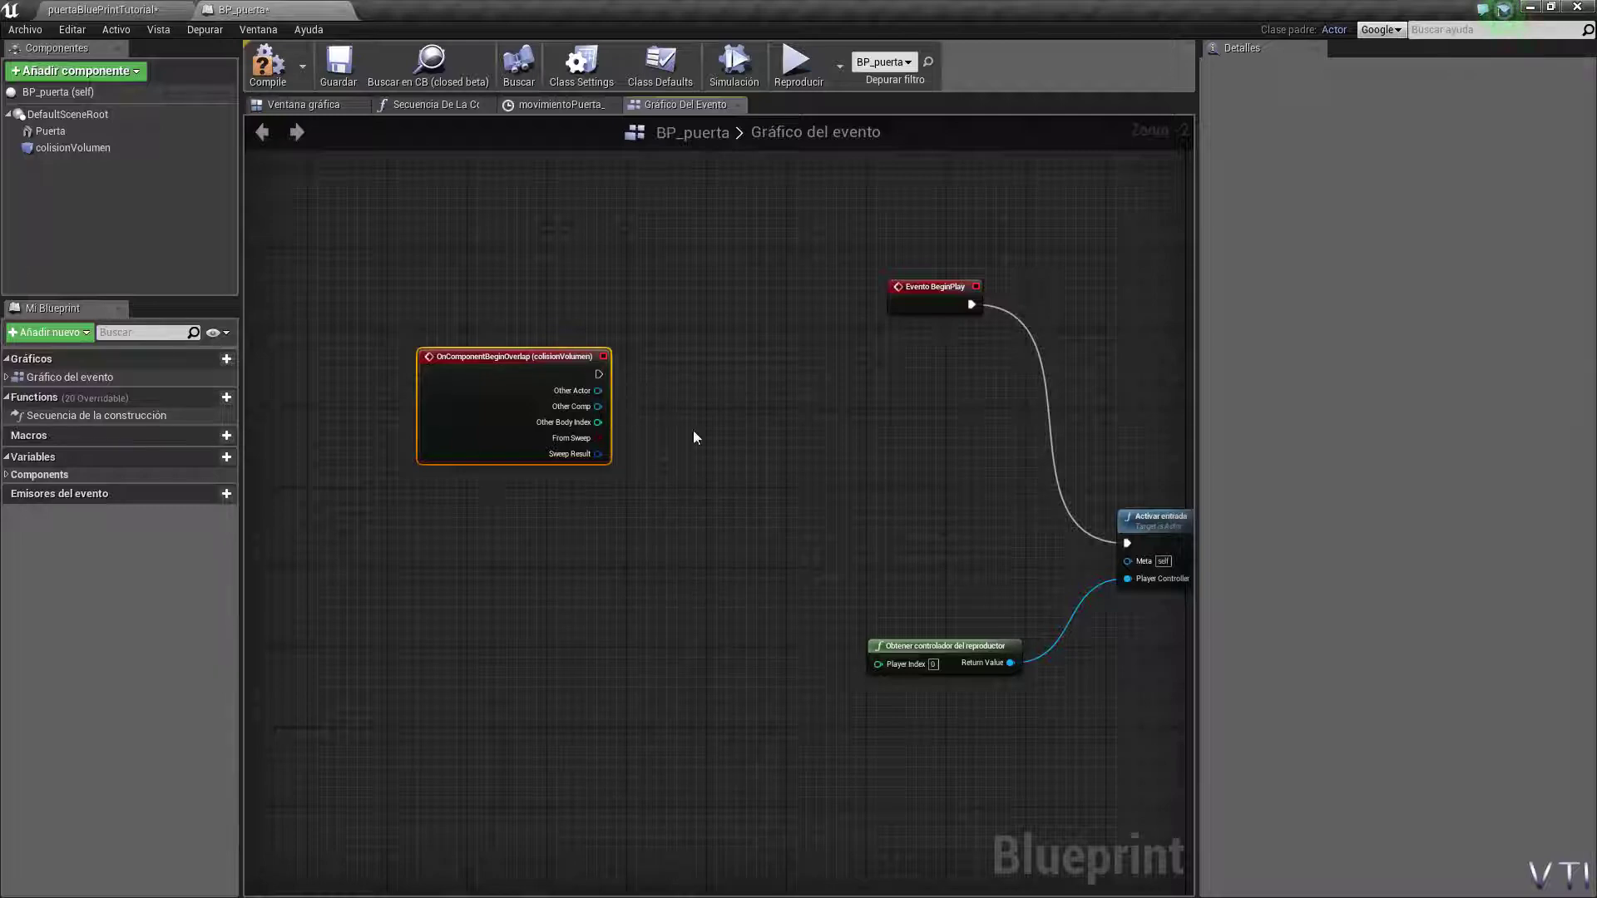
# Step: Add a Rama (Branch) node by searching 'rama' and position it beside the overlap event
pyautogui.rightClick(752, 504)
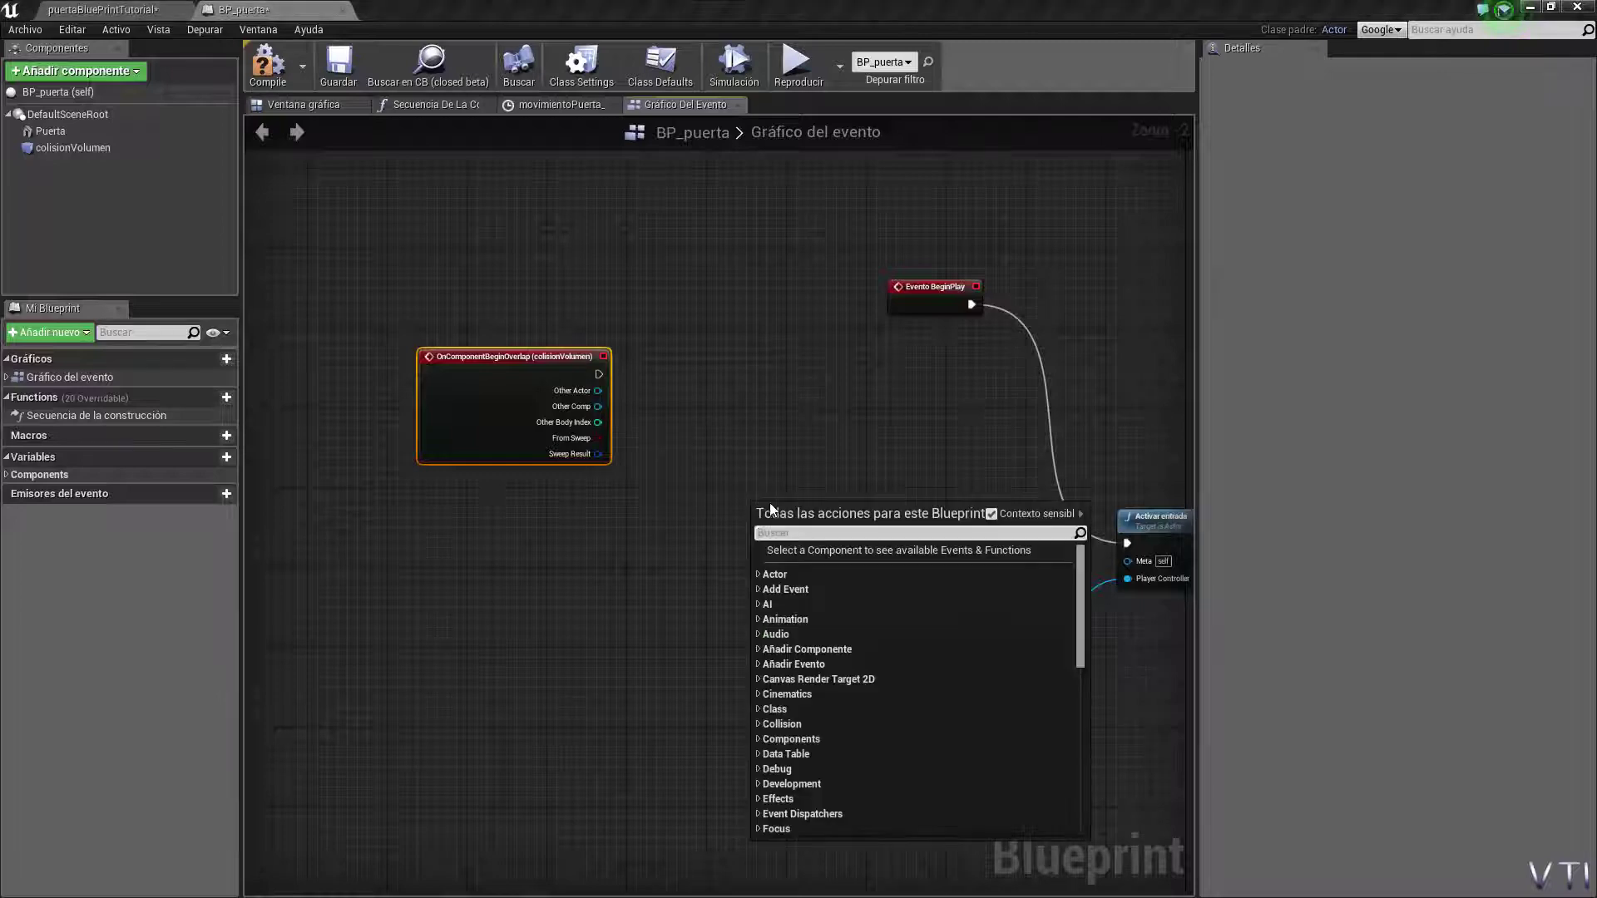
pyautogui.write('rama')
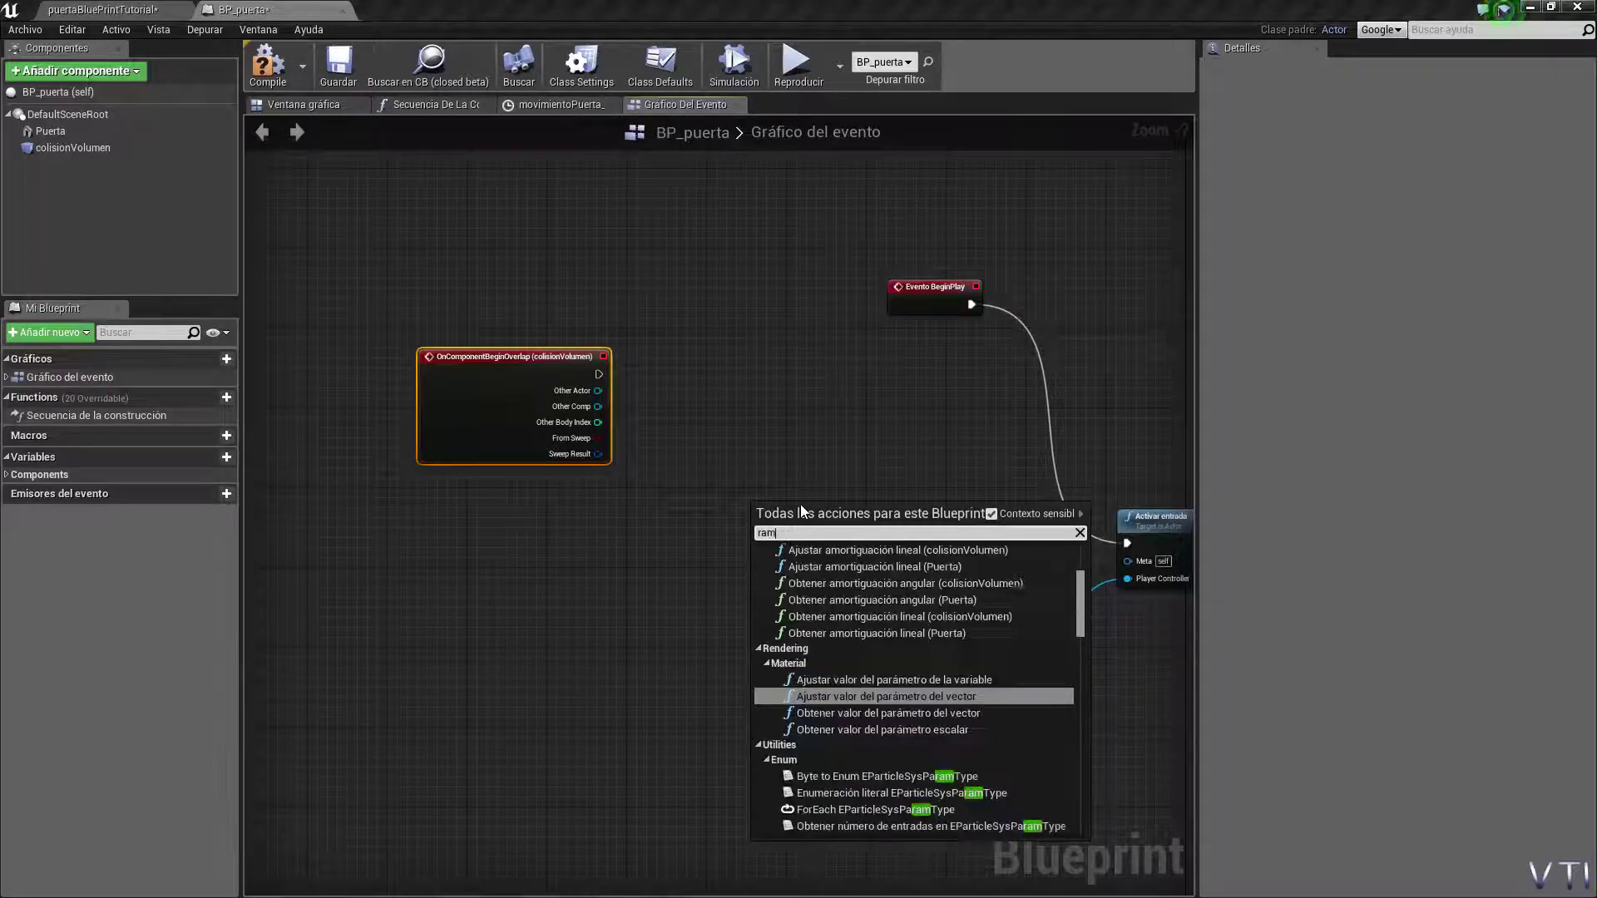
pyautogui.click(810, 677)
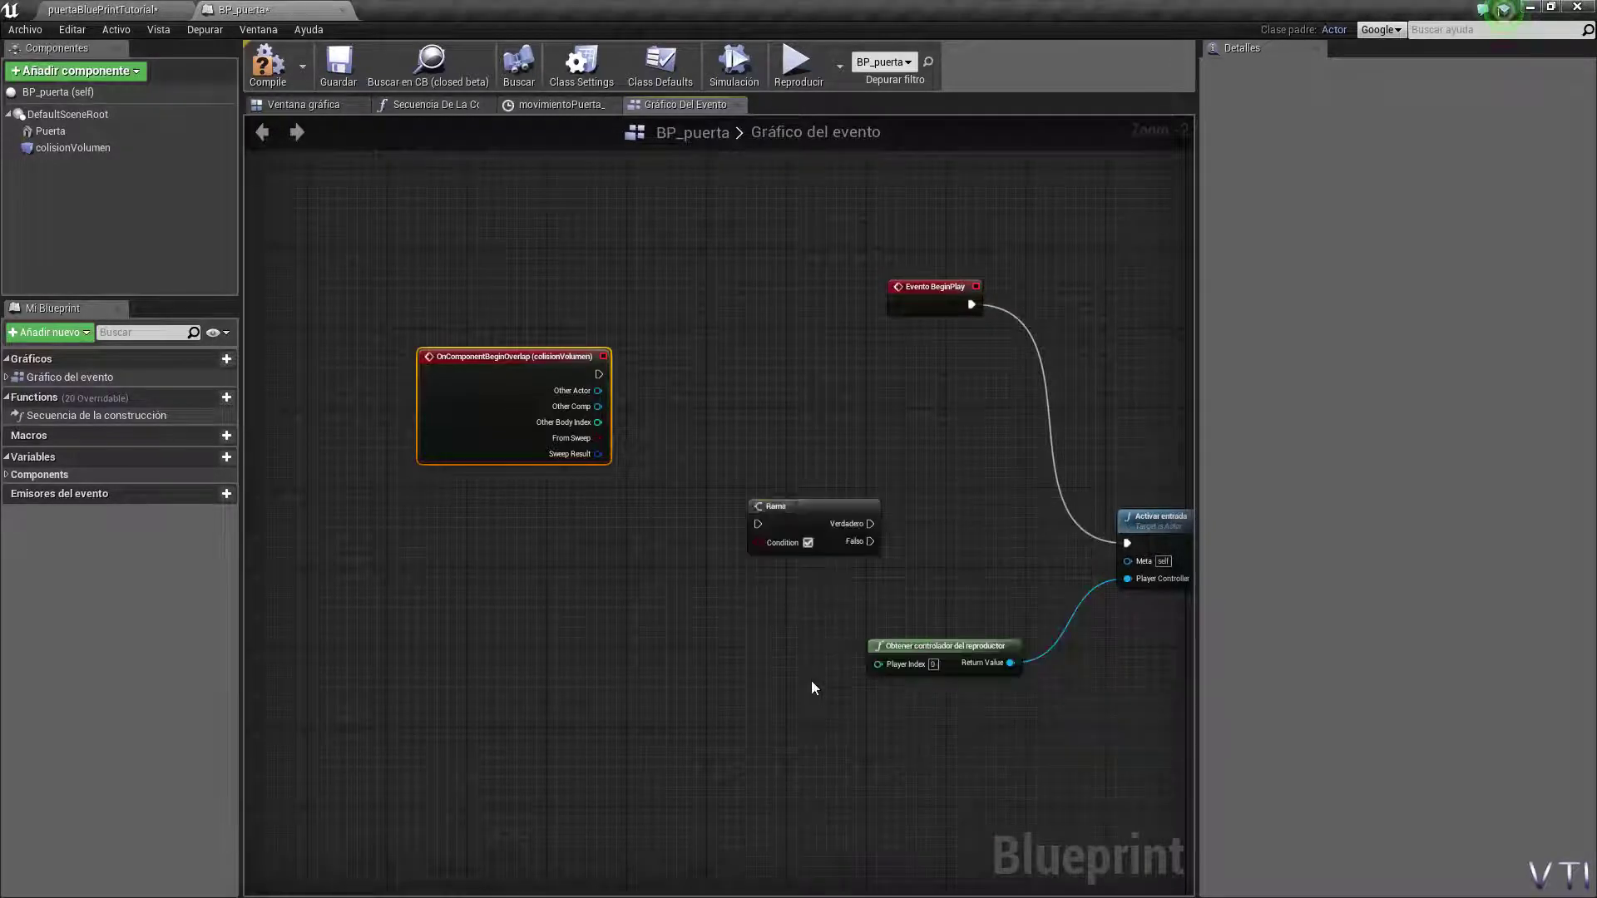
pyautogui.moveTo(808, 528); pyautogui.dragTo(728, 488)
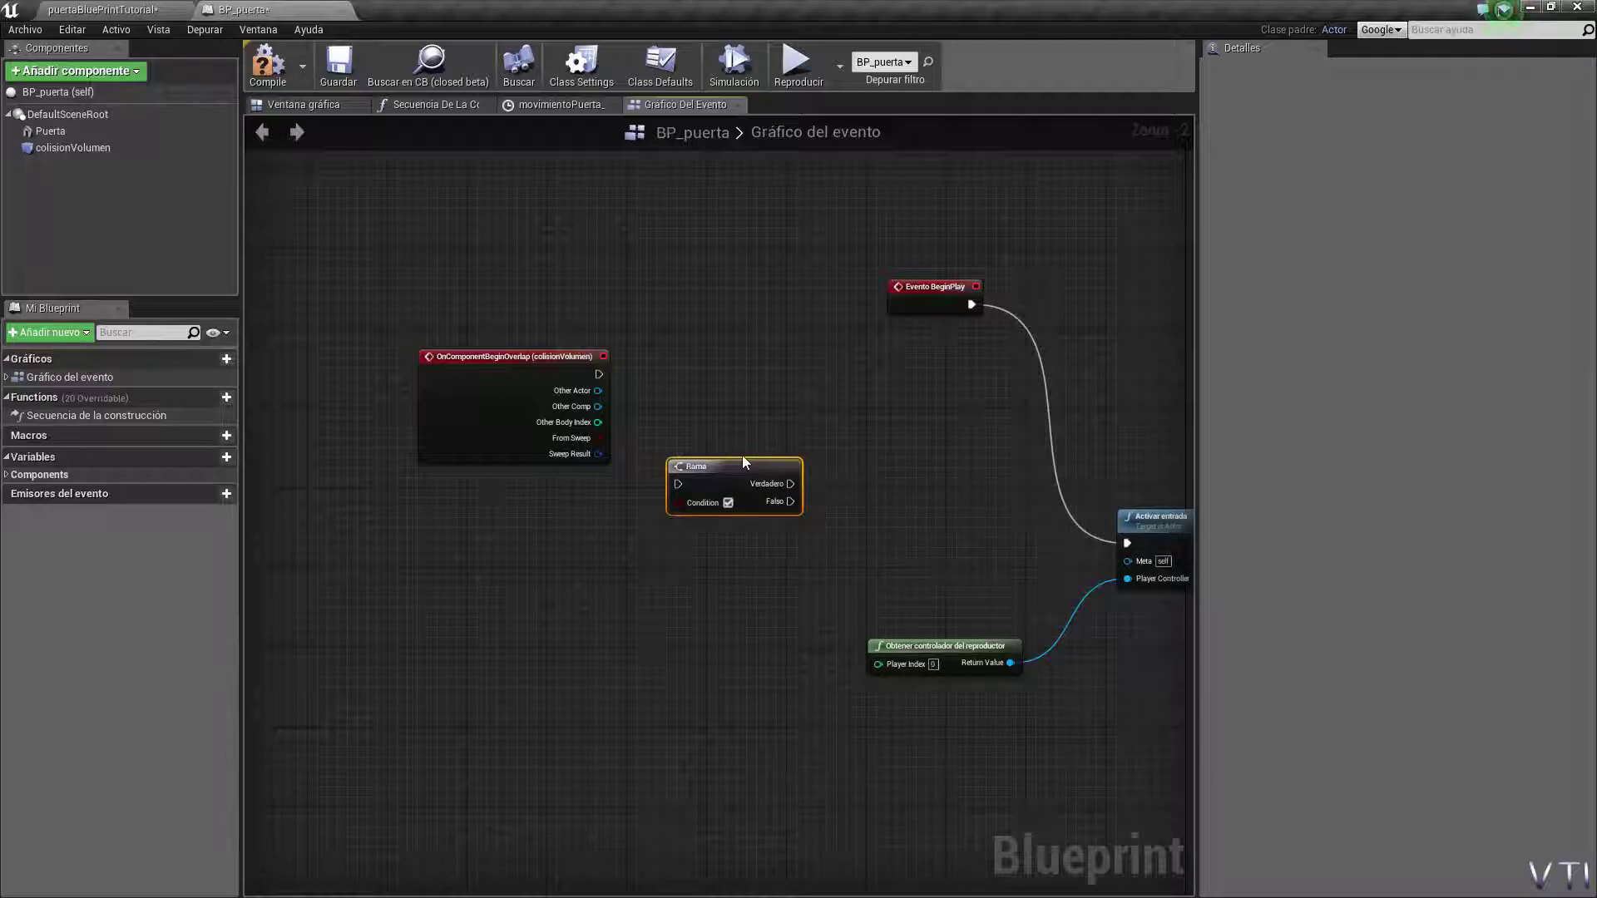
pyautogui.moveTo(744, 463); pyautogui.dragTo(774, 463)
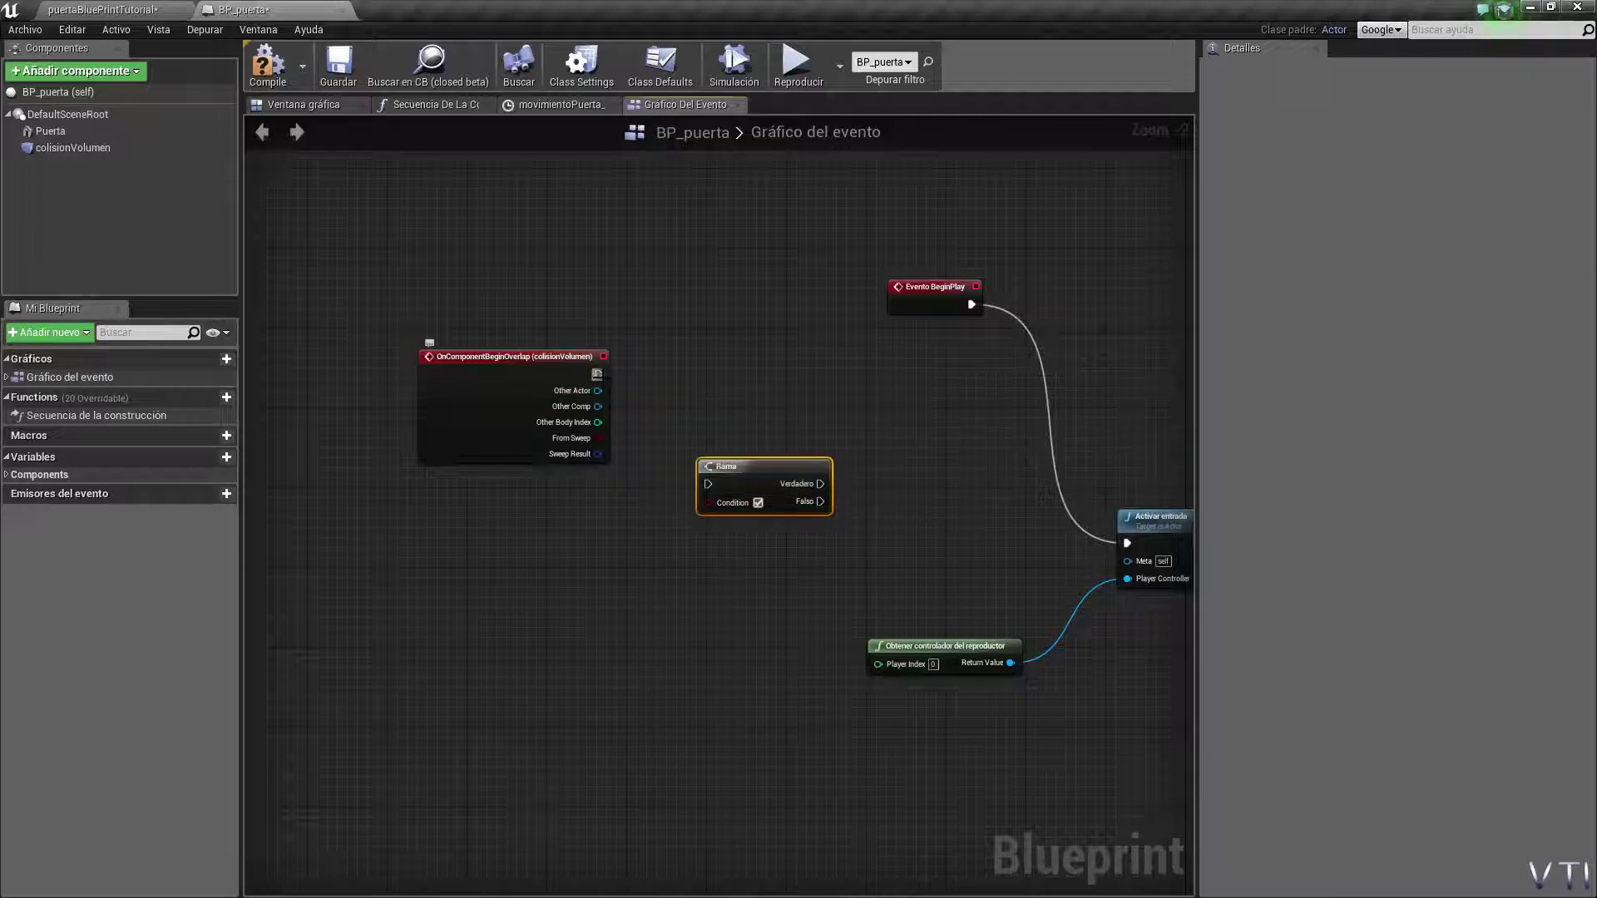
# Step: Wire the overlap event's execution output into Rama's execution input
pyautogui.moveTo(602, 381)
pyautogui.mouseDown()
pyautogui.moveTo(628, 394)
pyautogui.moveTo(586, 376)
pyautogui.moveTo(654, 428)
pyautogui.mouseUp()
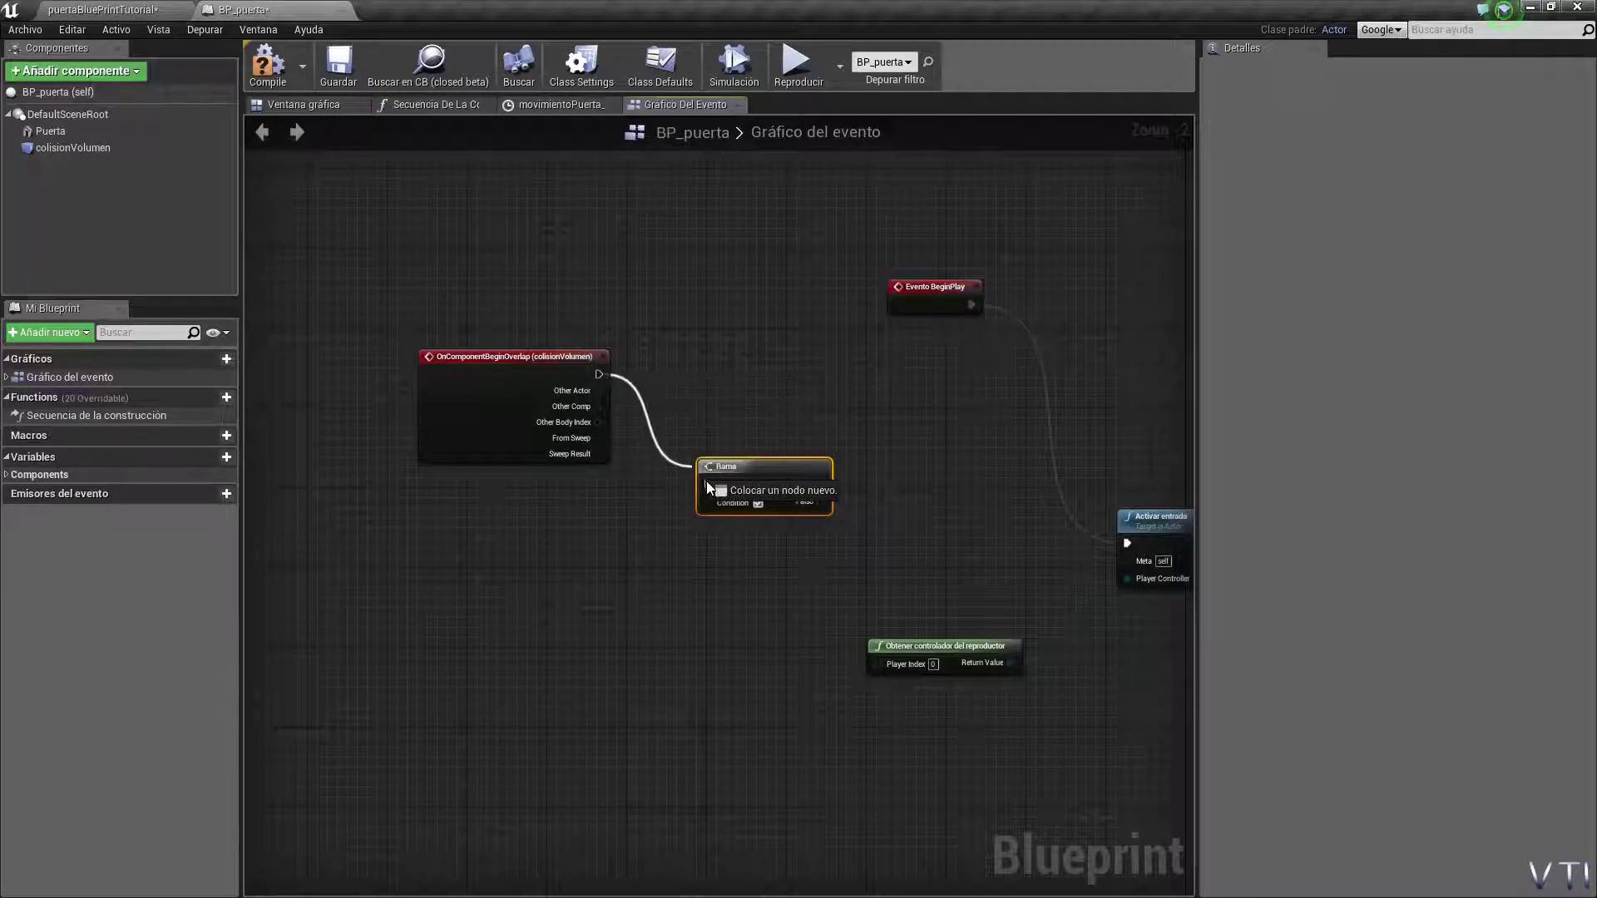
pyautogui.moveTo(706, 480); pyautogui.dragTo(707, 481)
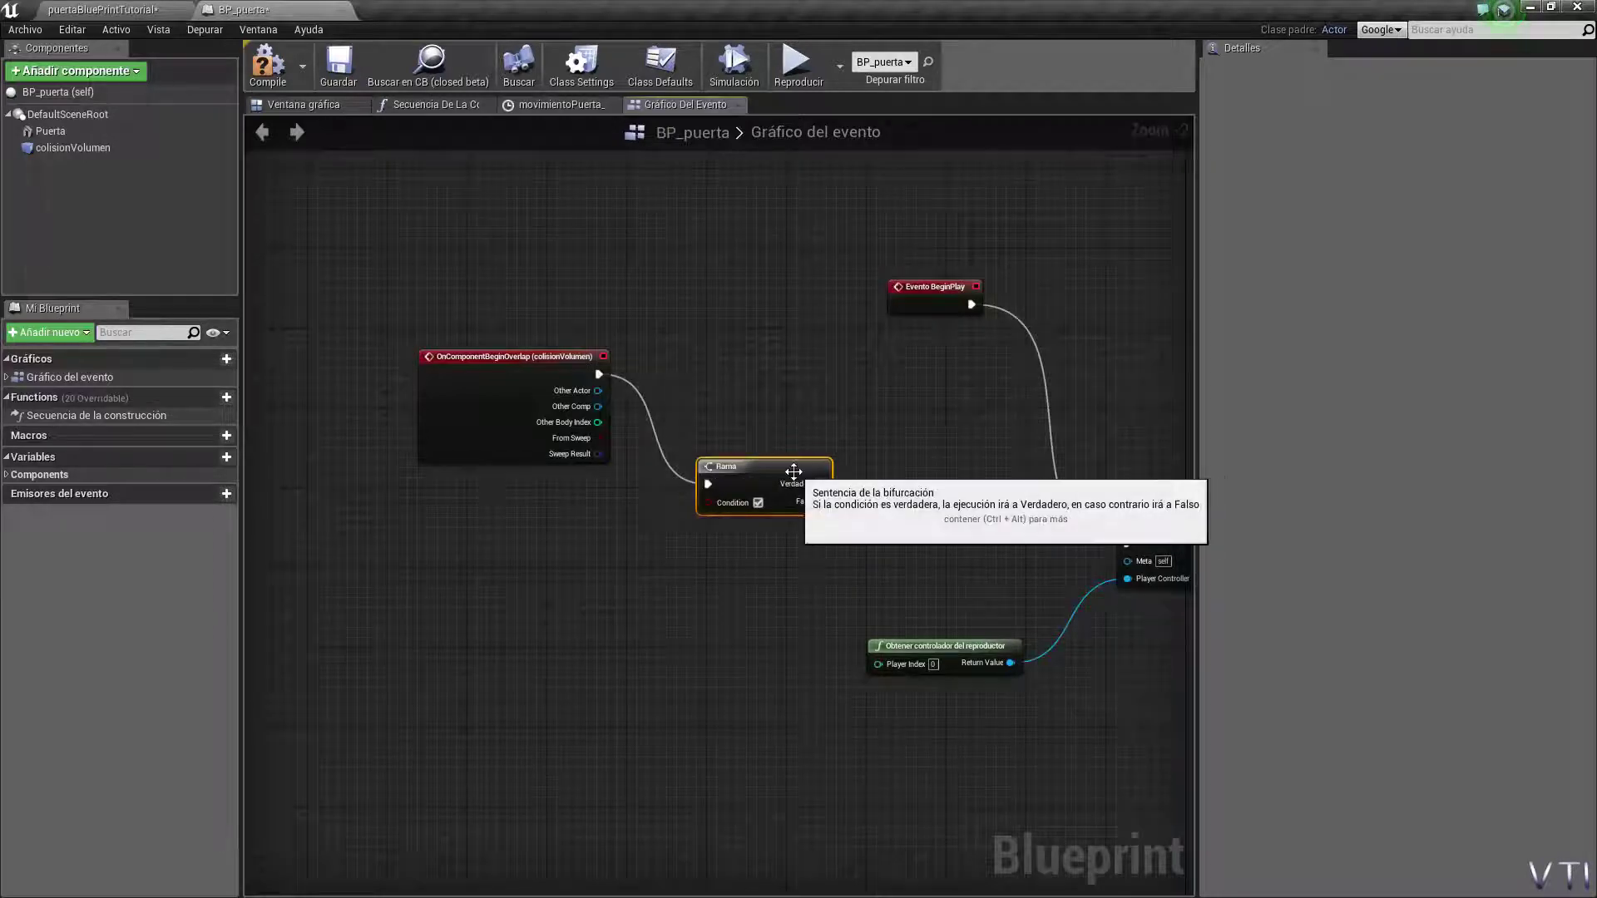
pyautogui.moveTo(790, 491); pyautogui.dragTo(829, 490)
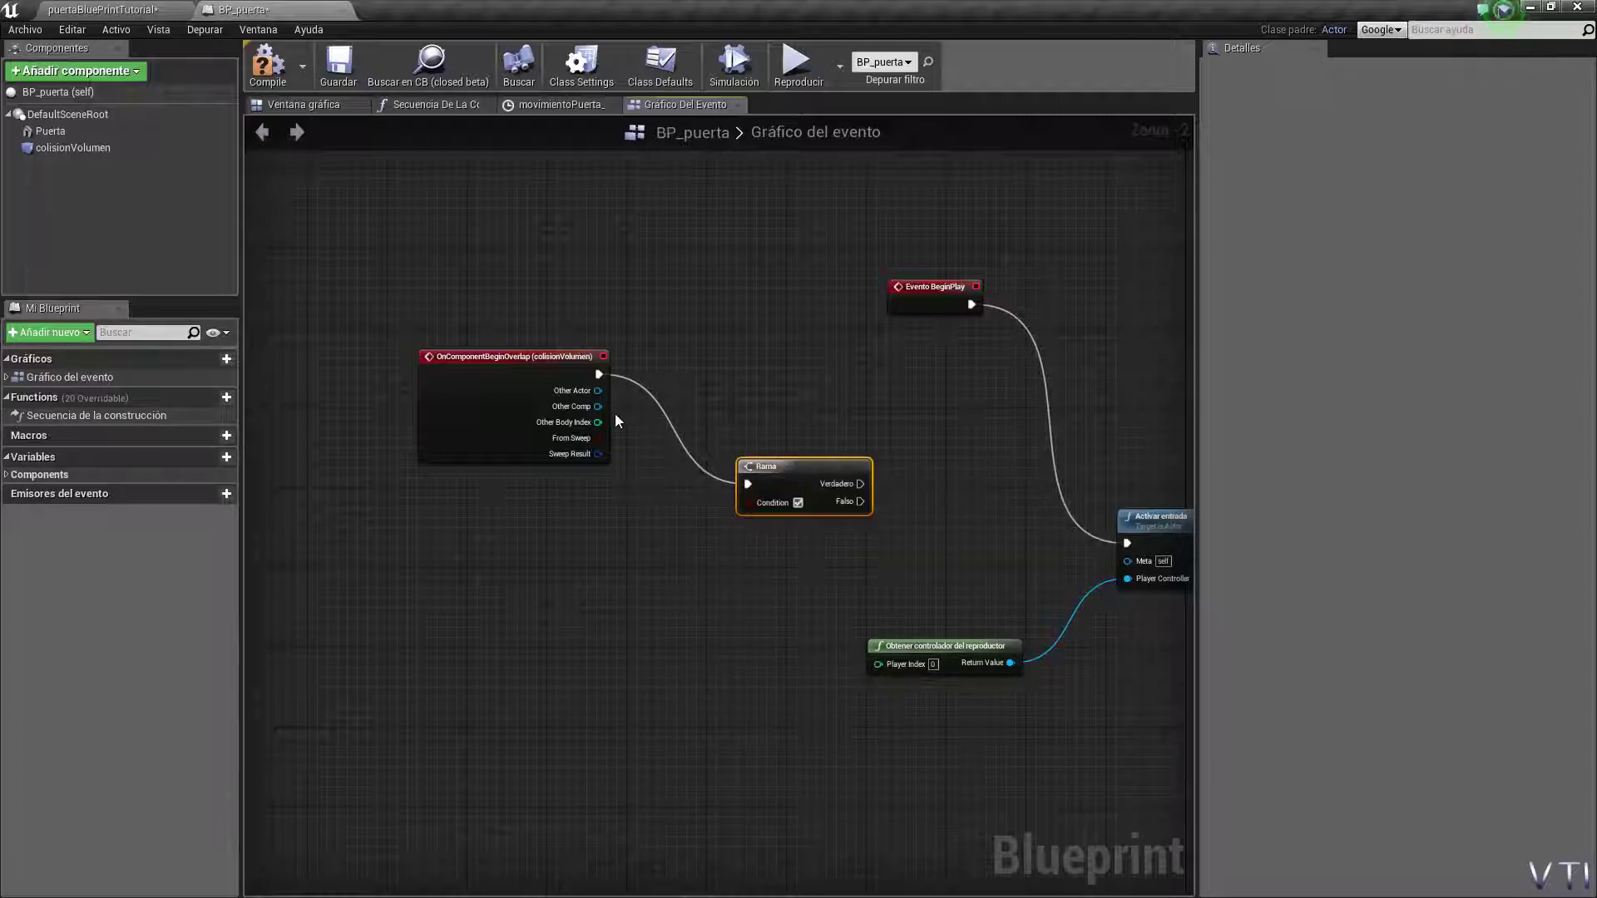
pyautogui.scroll(1, 617, 507)
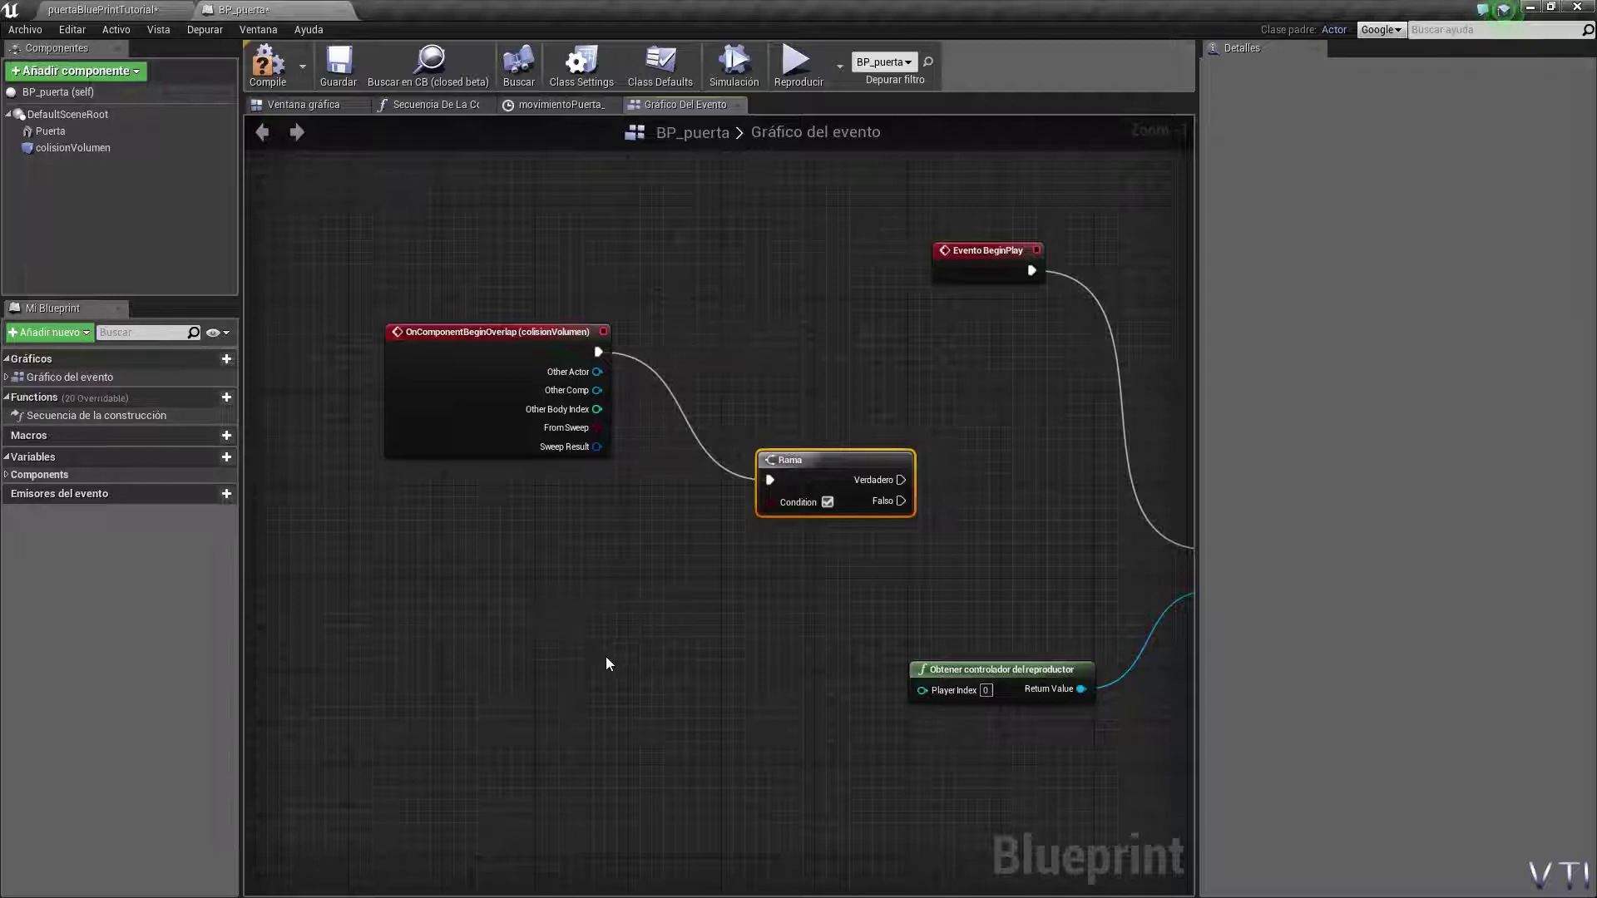
# Step: Add an Obtener peón del reproductor node via 'obtener pe' and place it left, below the overlap event
pyautogui.rightClick(519, 604)
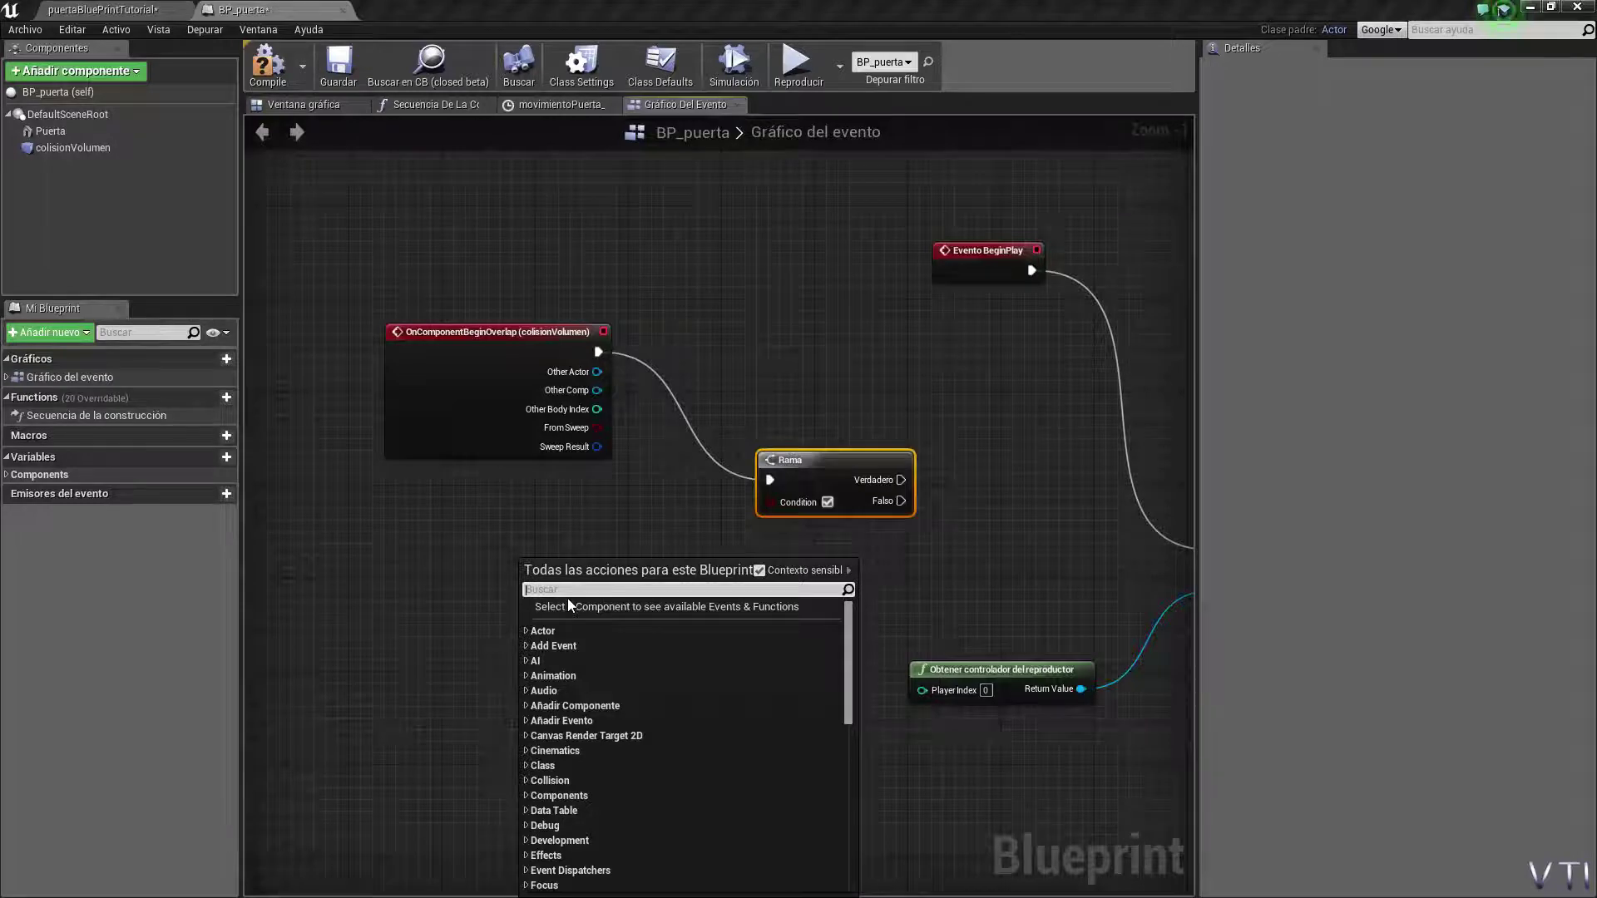
pyautogui.write('obte')
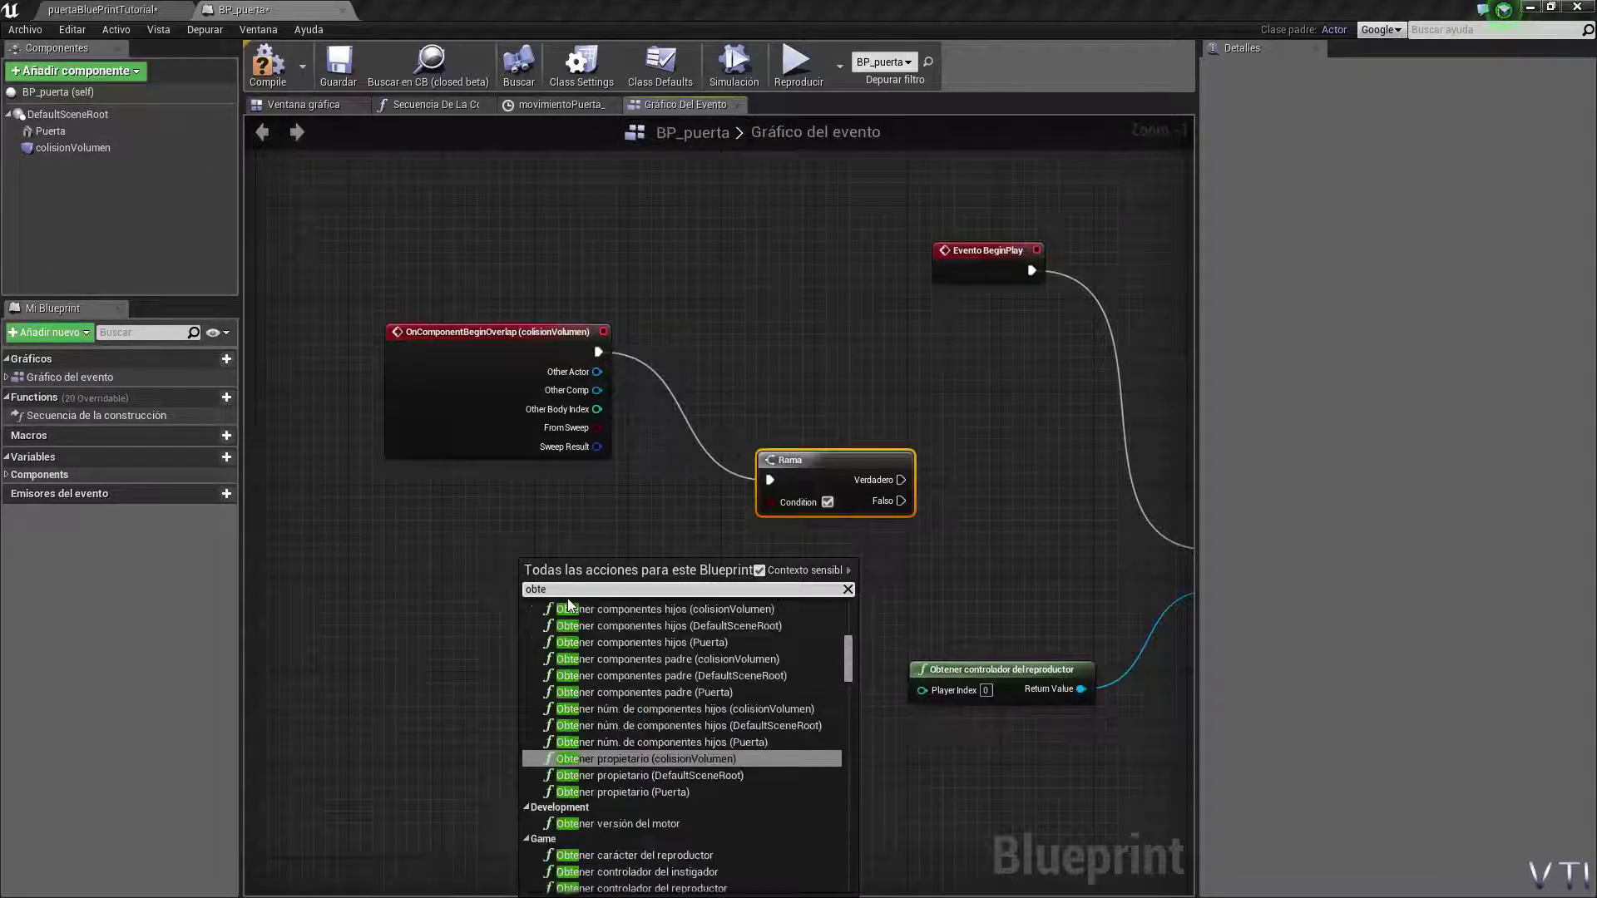
pyautogui.write('ner pe')
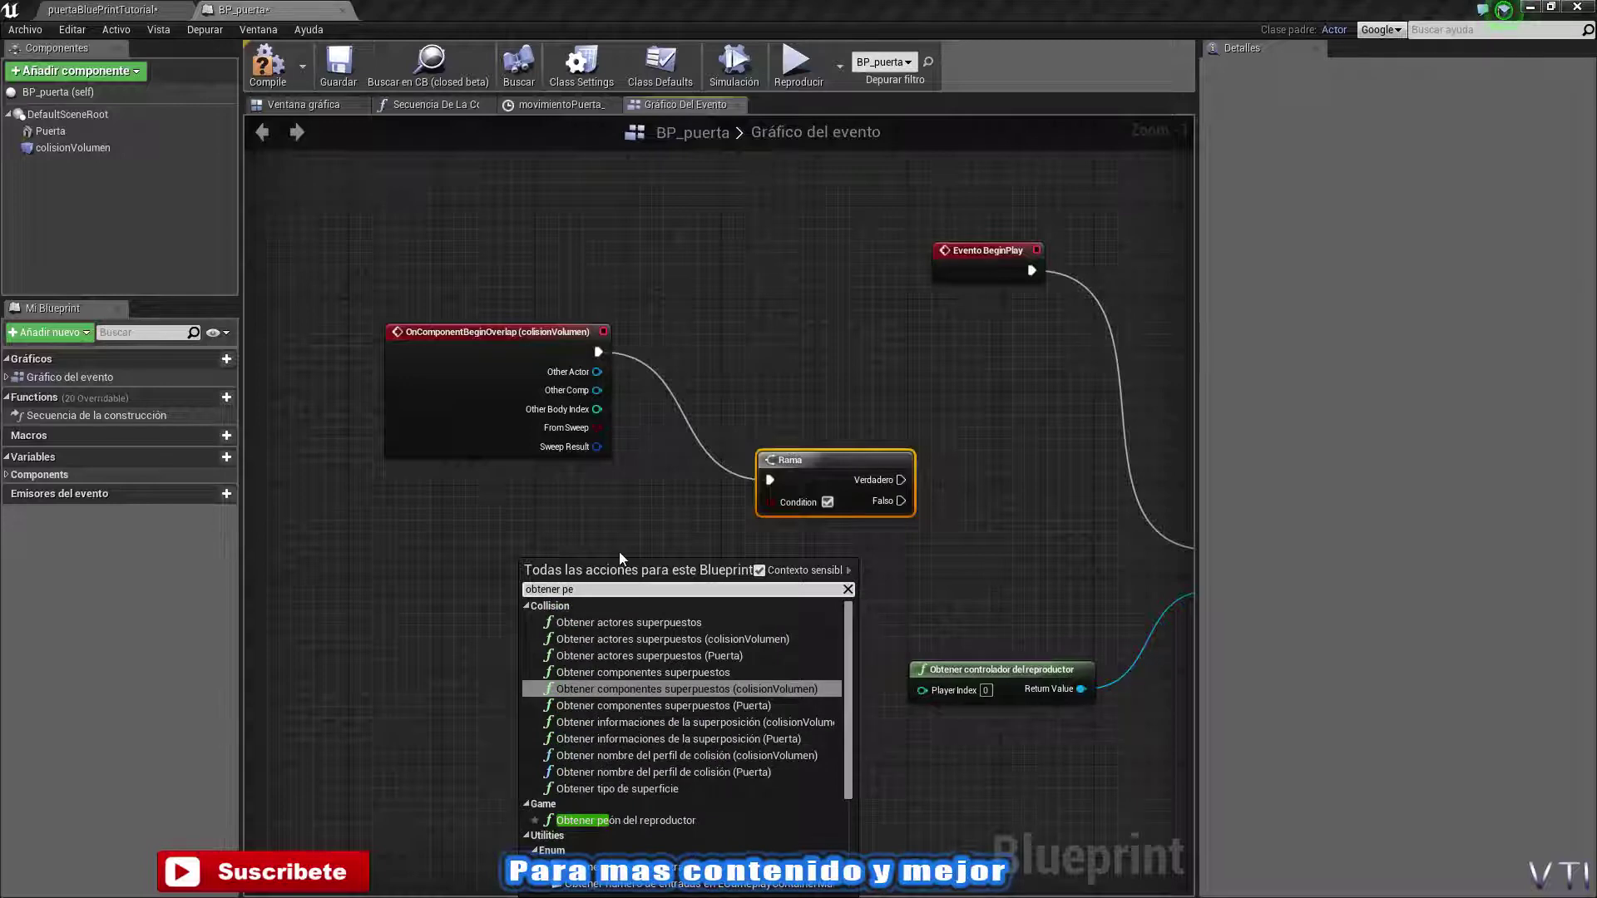
pyautogui.write('o')
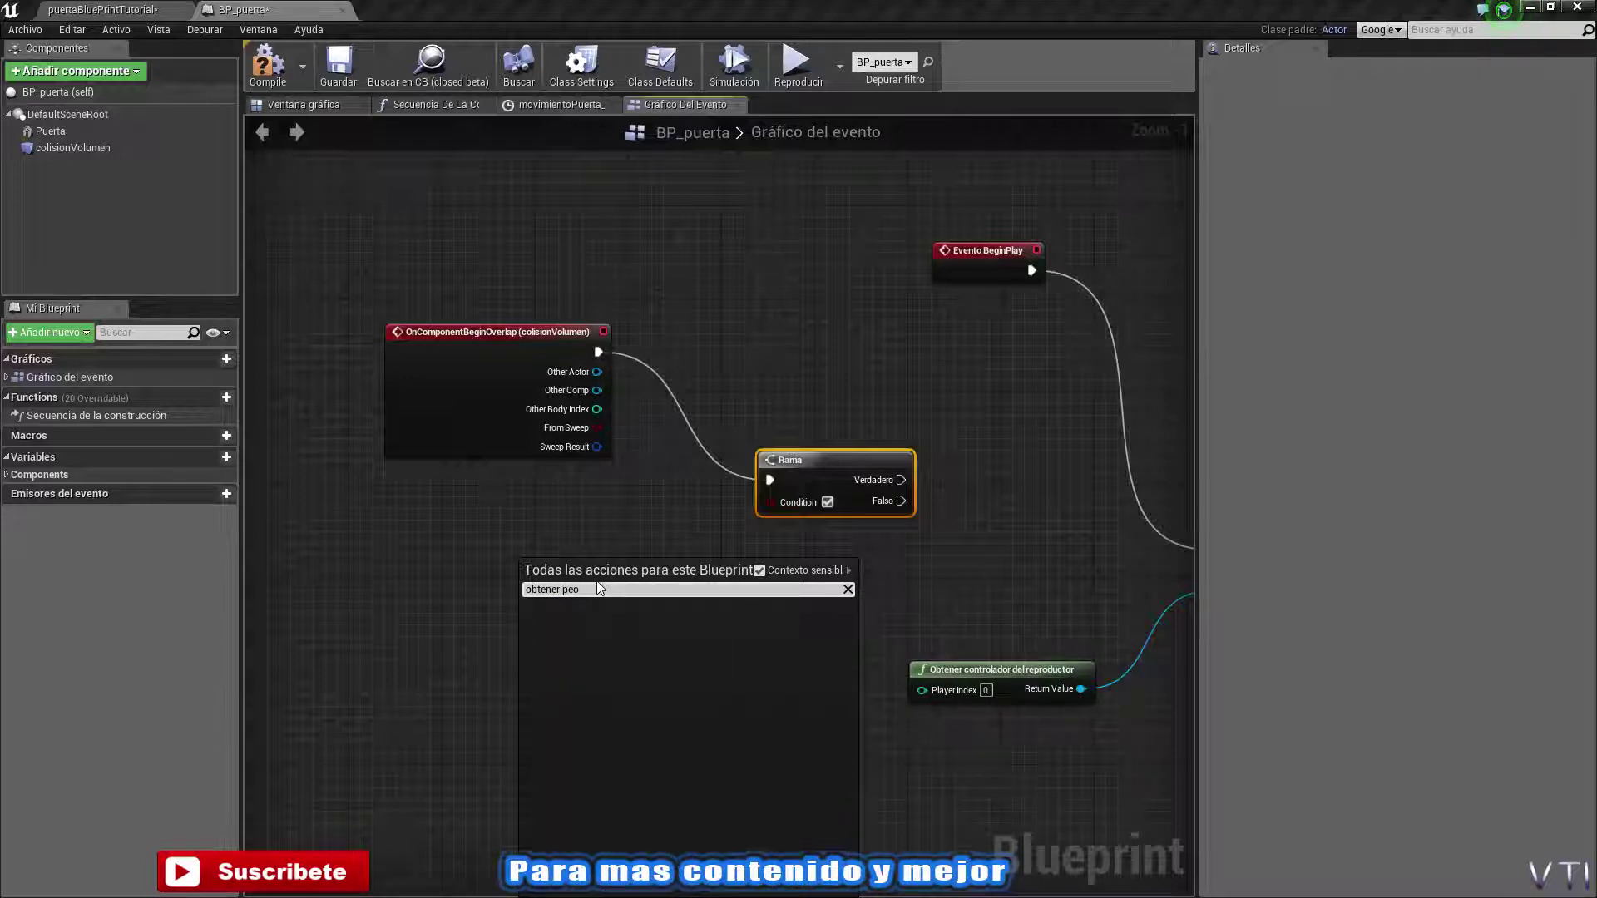
pyautogui.press('BackSpace')
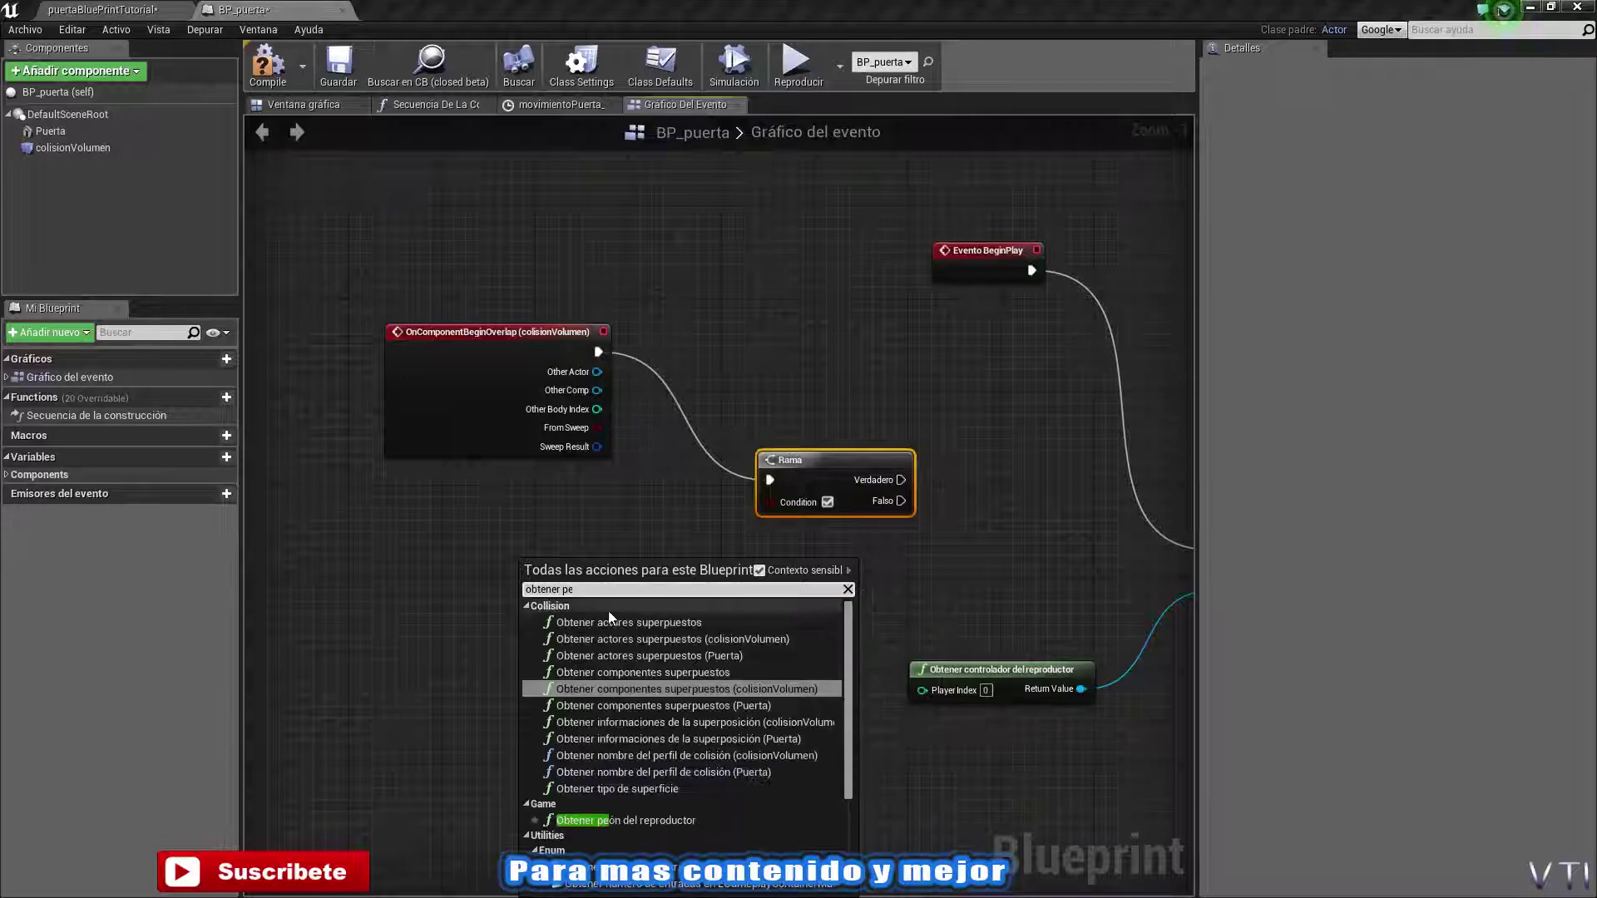
pyautogui.click(636, 820)
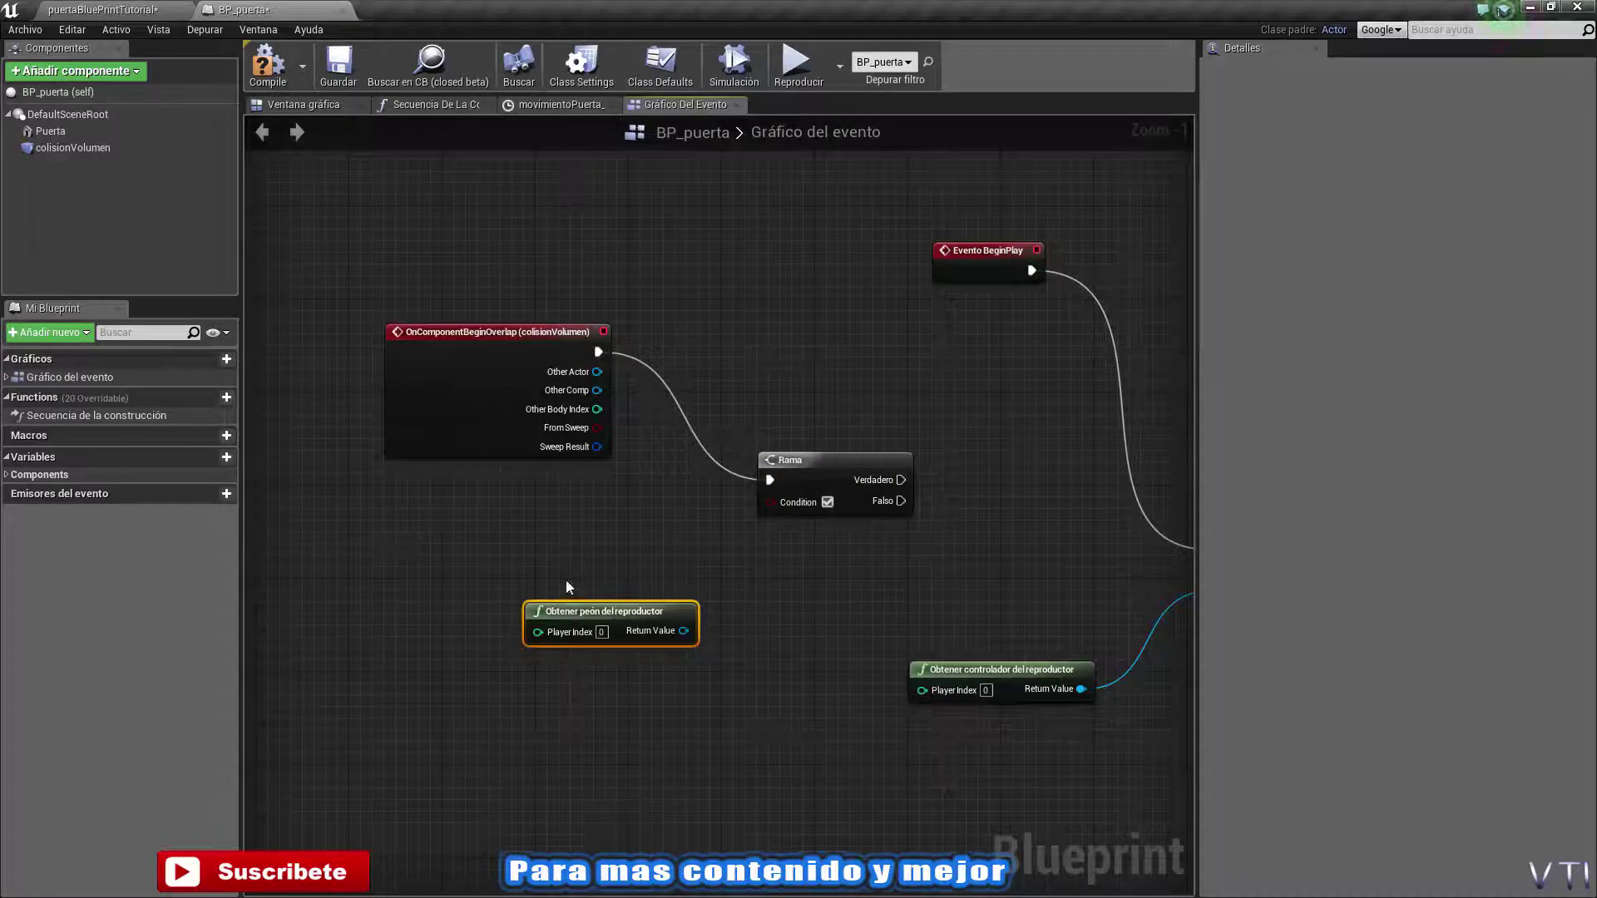
pyautogui.moveTo(617, 612)
pyautogui.mouseDown()
pyautogui.moveTo(523, 622)
pyautogui.moveTo(547, 618)
pyautogui.mouseUp()
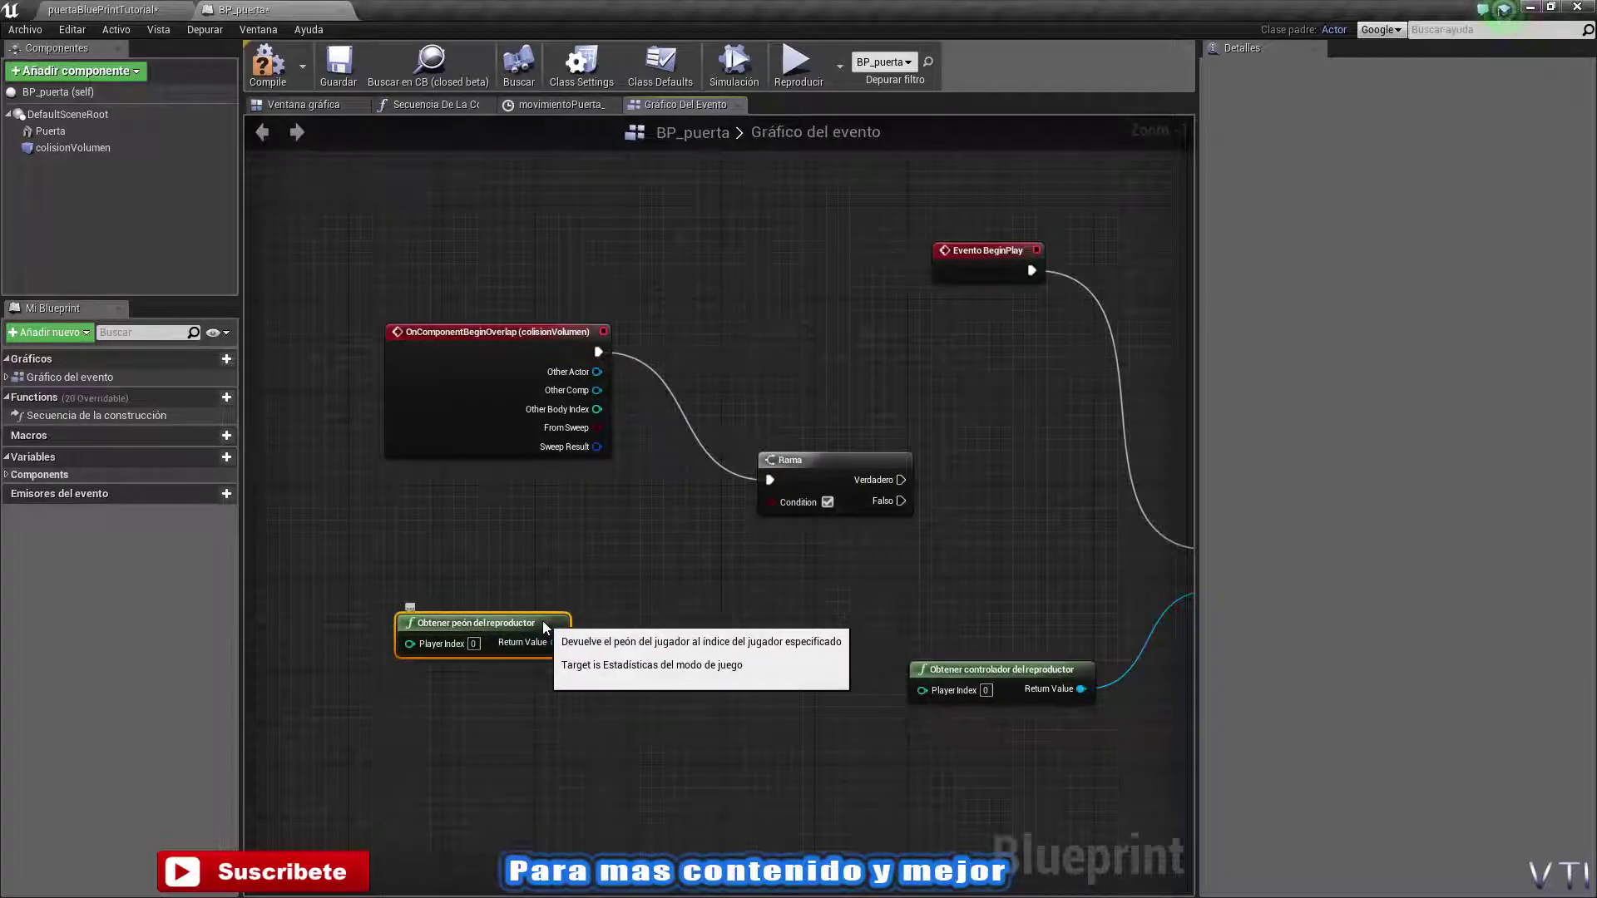
pyautogui.click(739, 655)
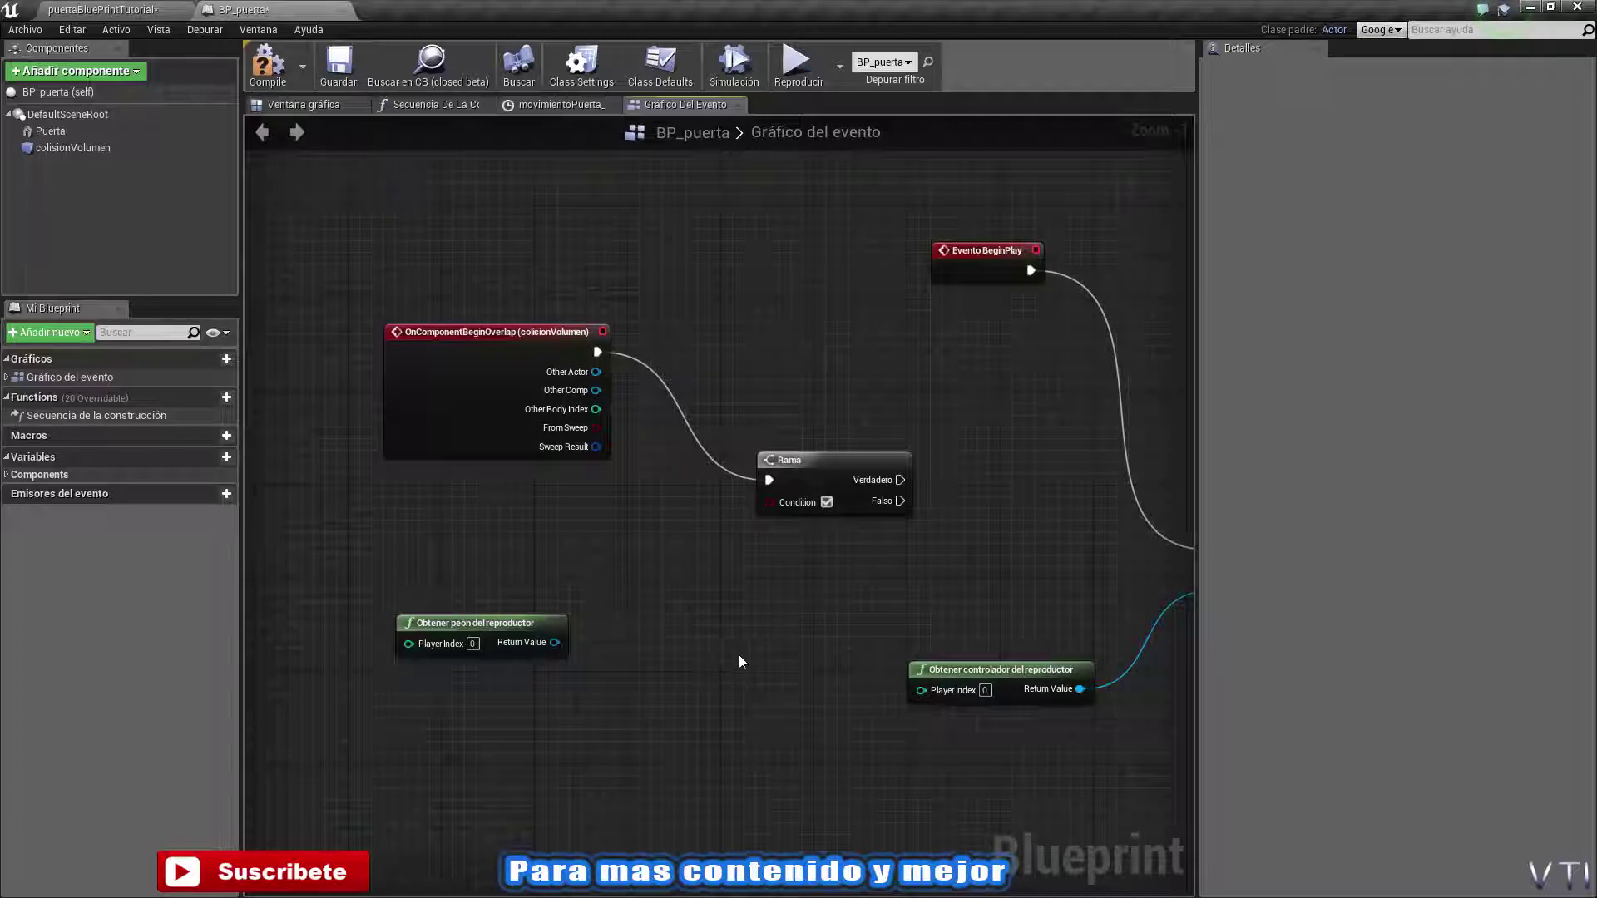
pyautogui.moveTo(695, 601)
pyautogui.mouseDown(button='right')
pyautogui.moveTo(720, 625)
pyautogui.moveTo(698, 622)
pyautogui.moveTo(697, 605)
pyautogui.mouseUp(button='right')
pyautogui.rightClick(698, 608)
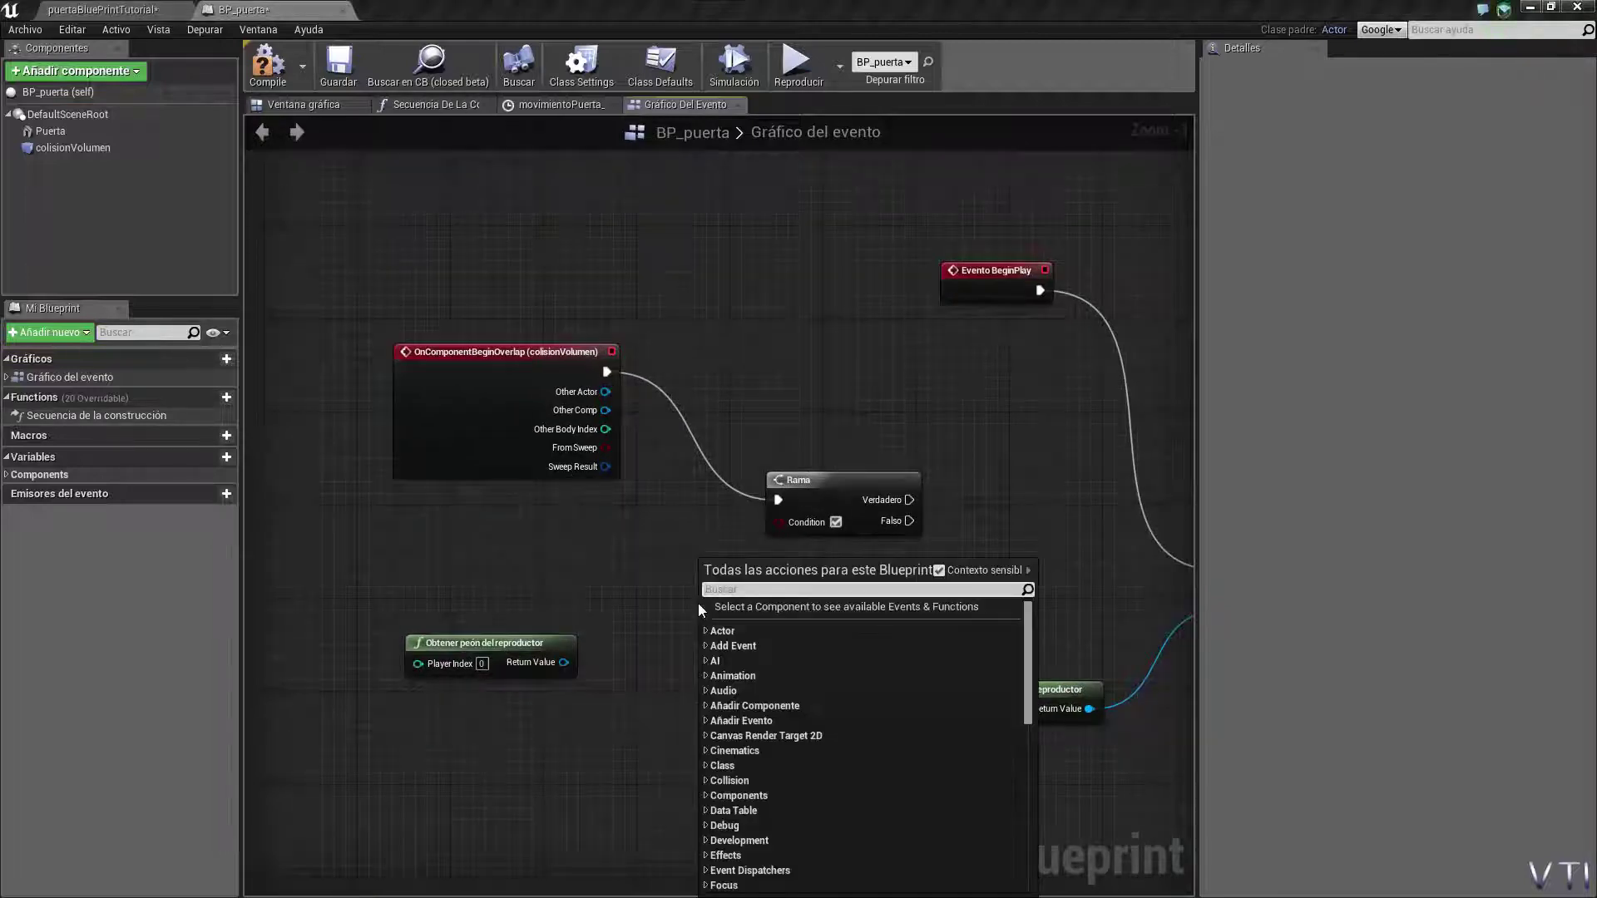
pyautogui.write('==')
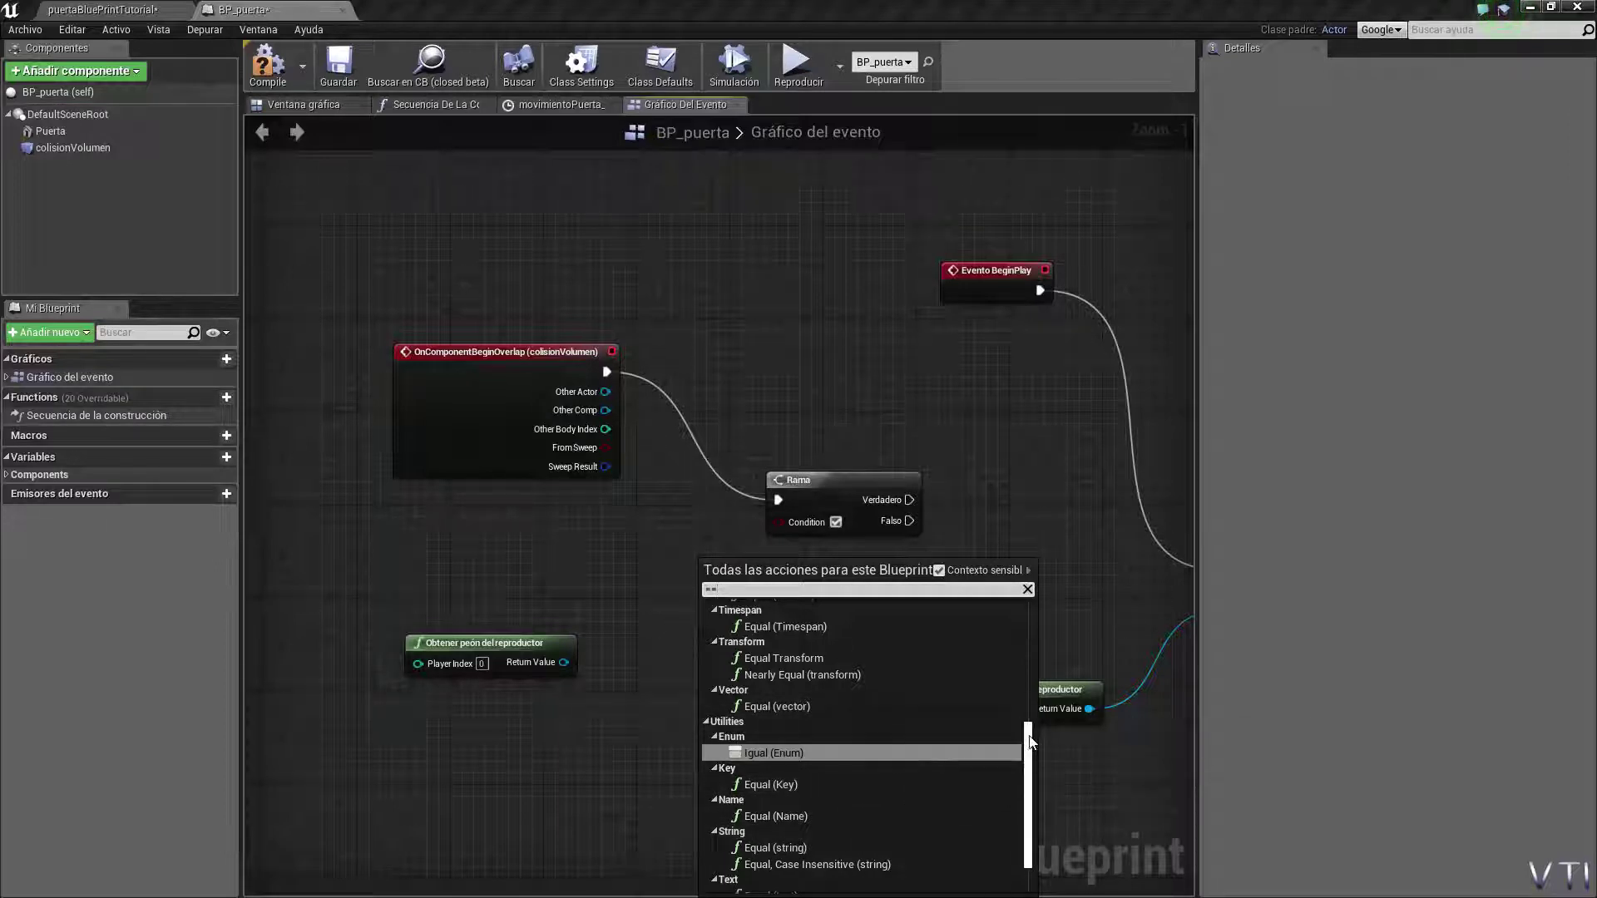
pyautogui.moveTo(1030, 740); pyautogui.dragTo(1052, 649)
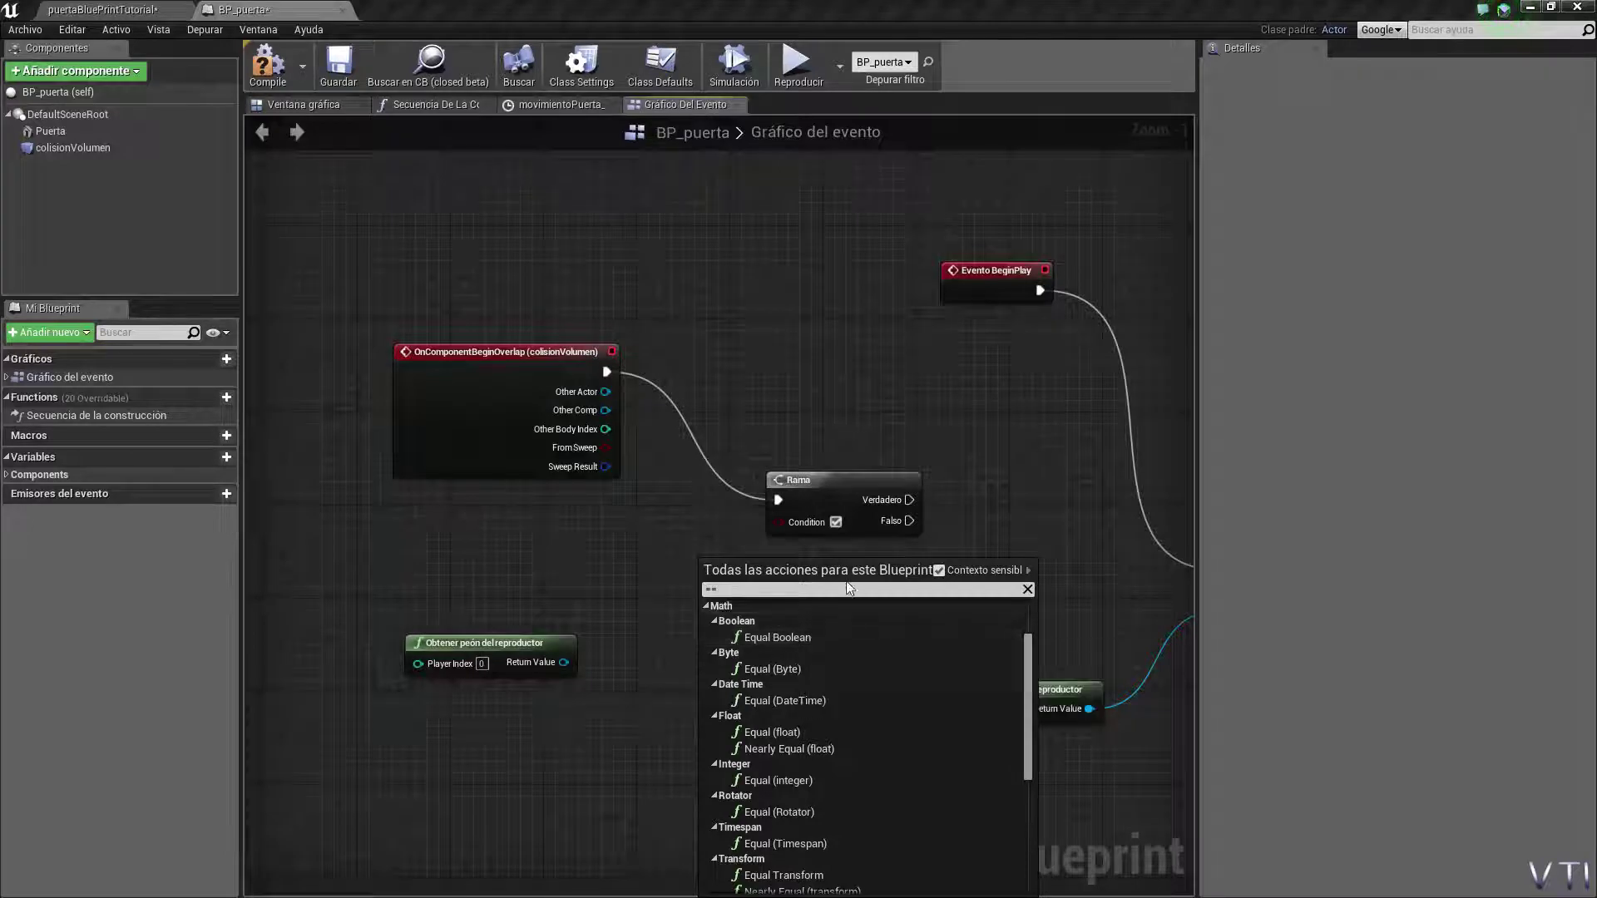
pyautogui.click(767, 637)
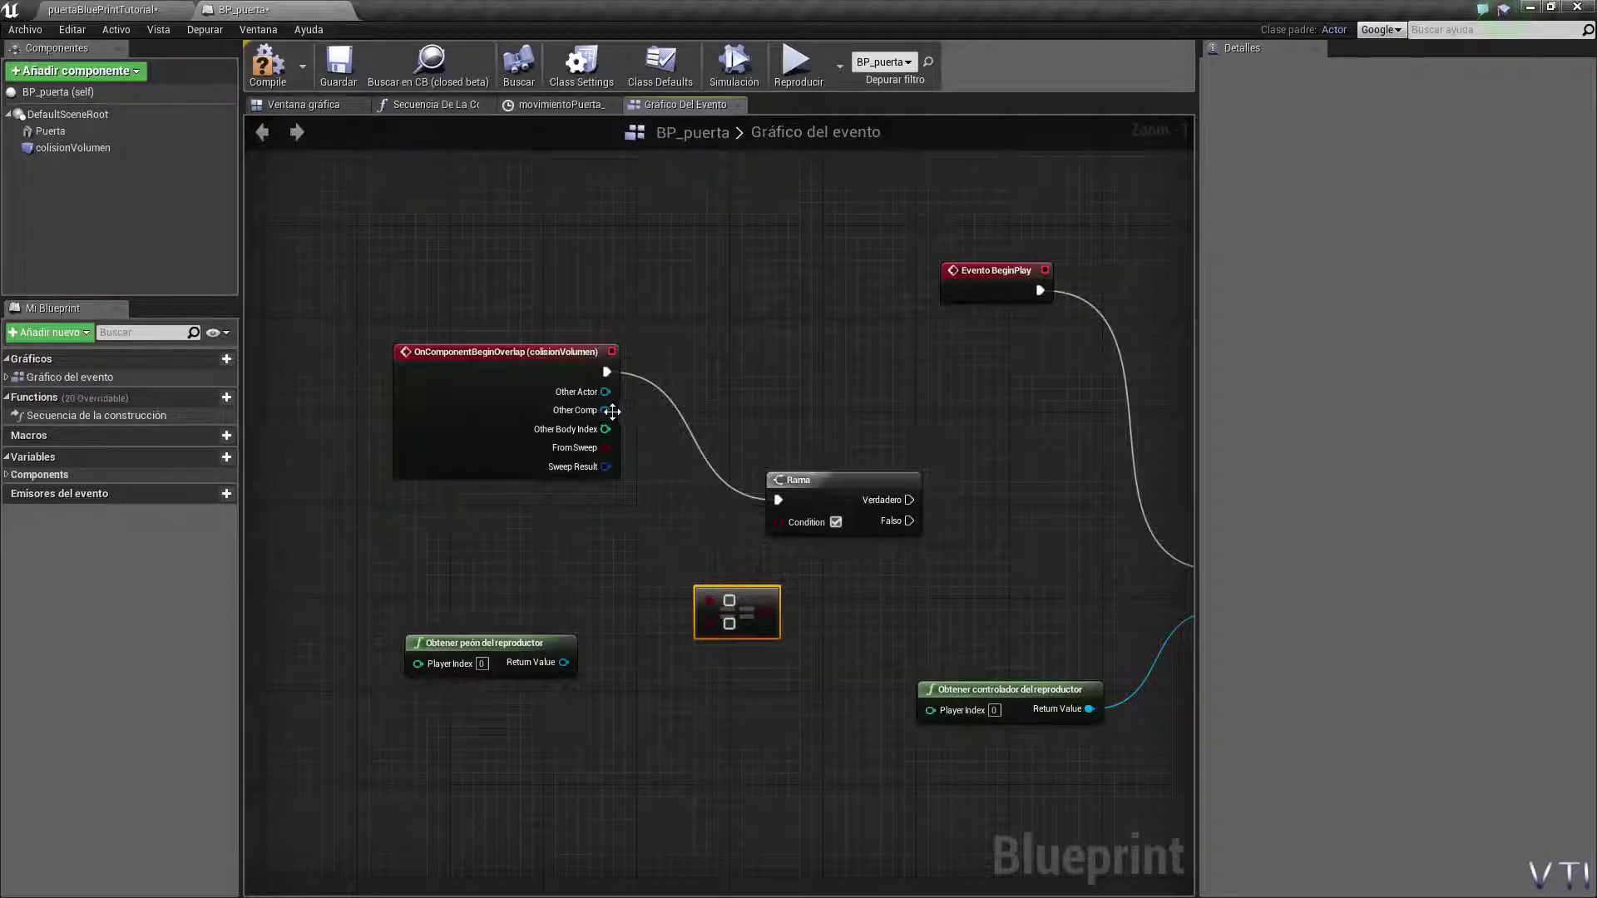
pyautogui.moveTo(606, 392); pyautogui.dragTo(716, 599)
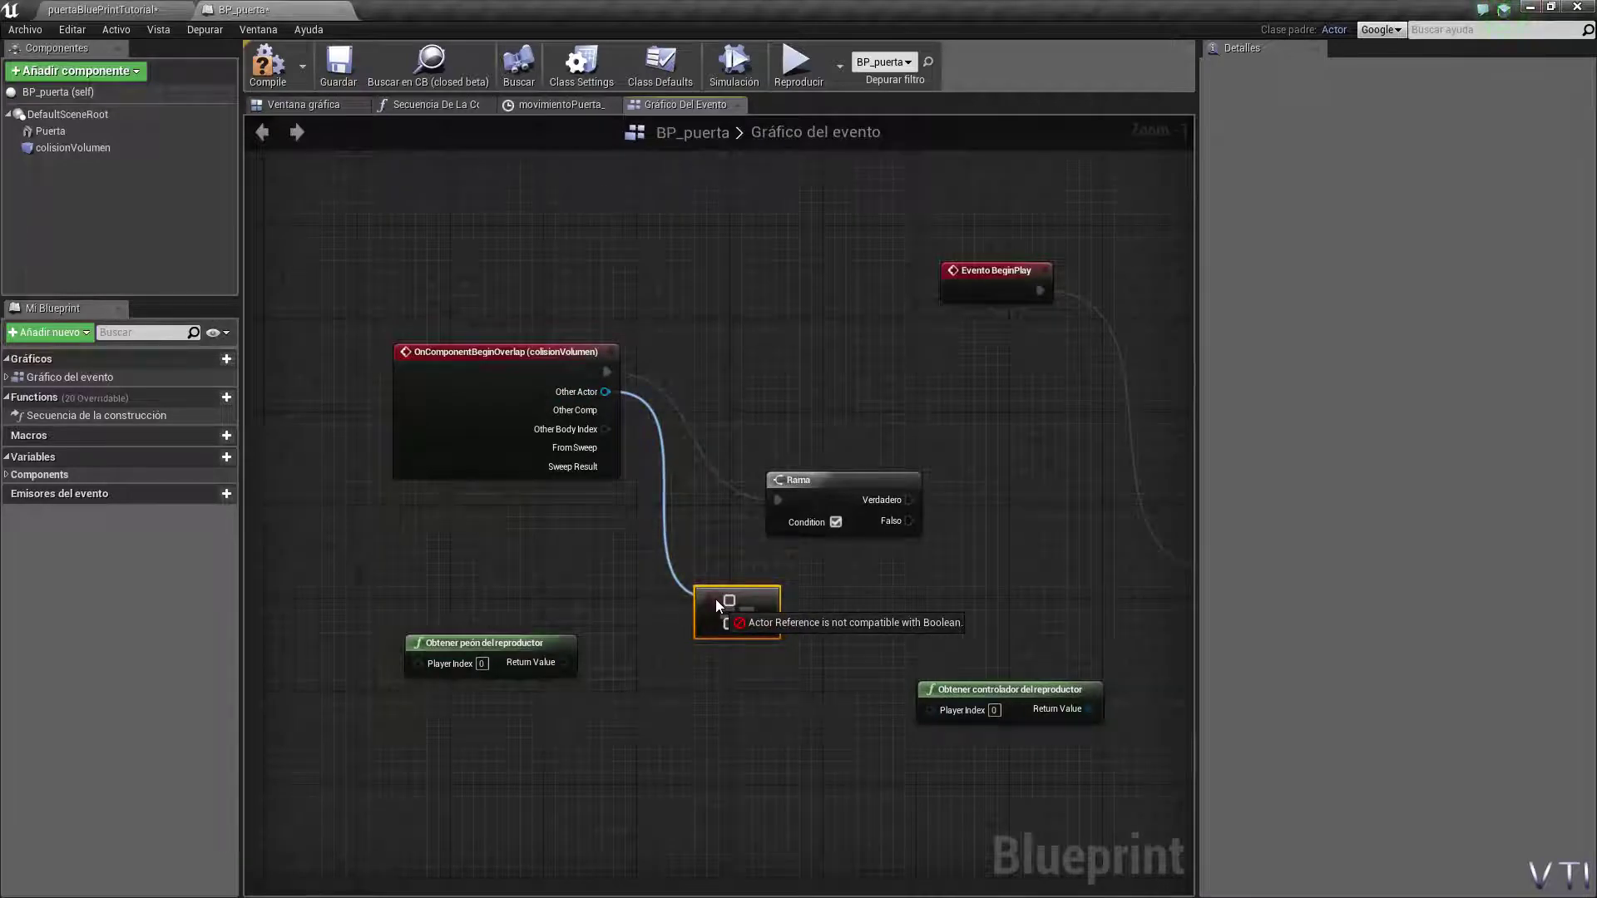
pyautogui.moveTo(716, 599); pyautogui.dragTo(707, 599)
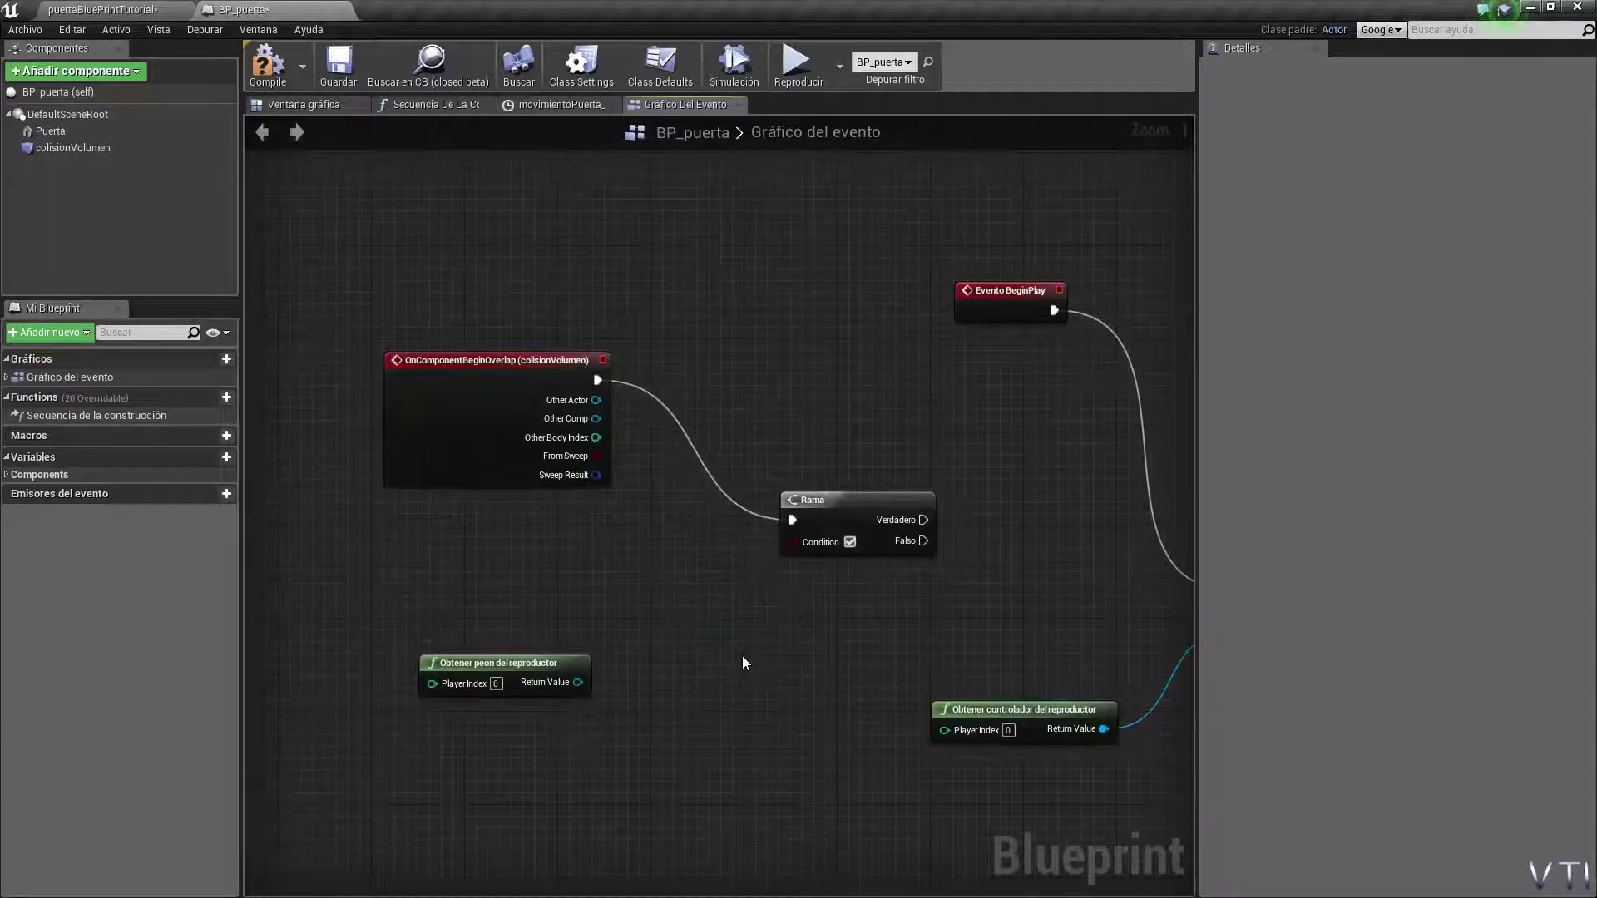
# Step: Add an Equal (Object) node by searching '==' and place it below the overlap event
pyautogui.rightClick(704, 614)
pyautogui.write('==')
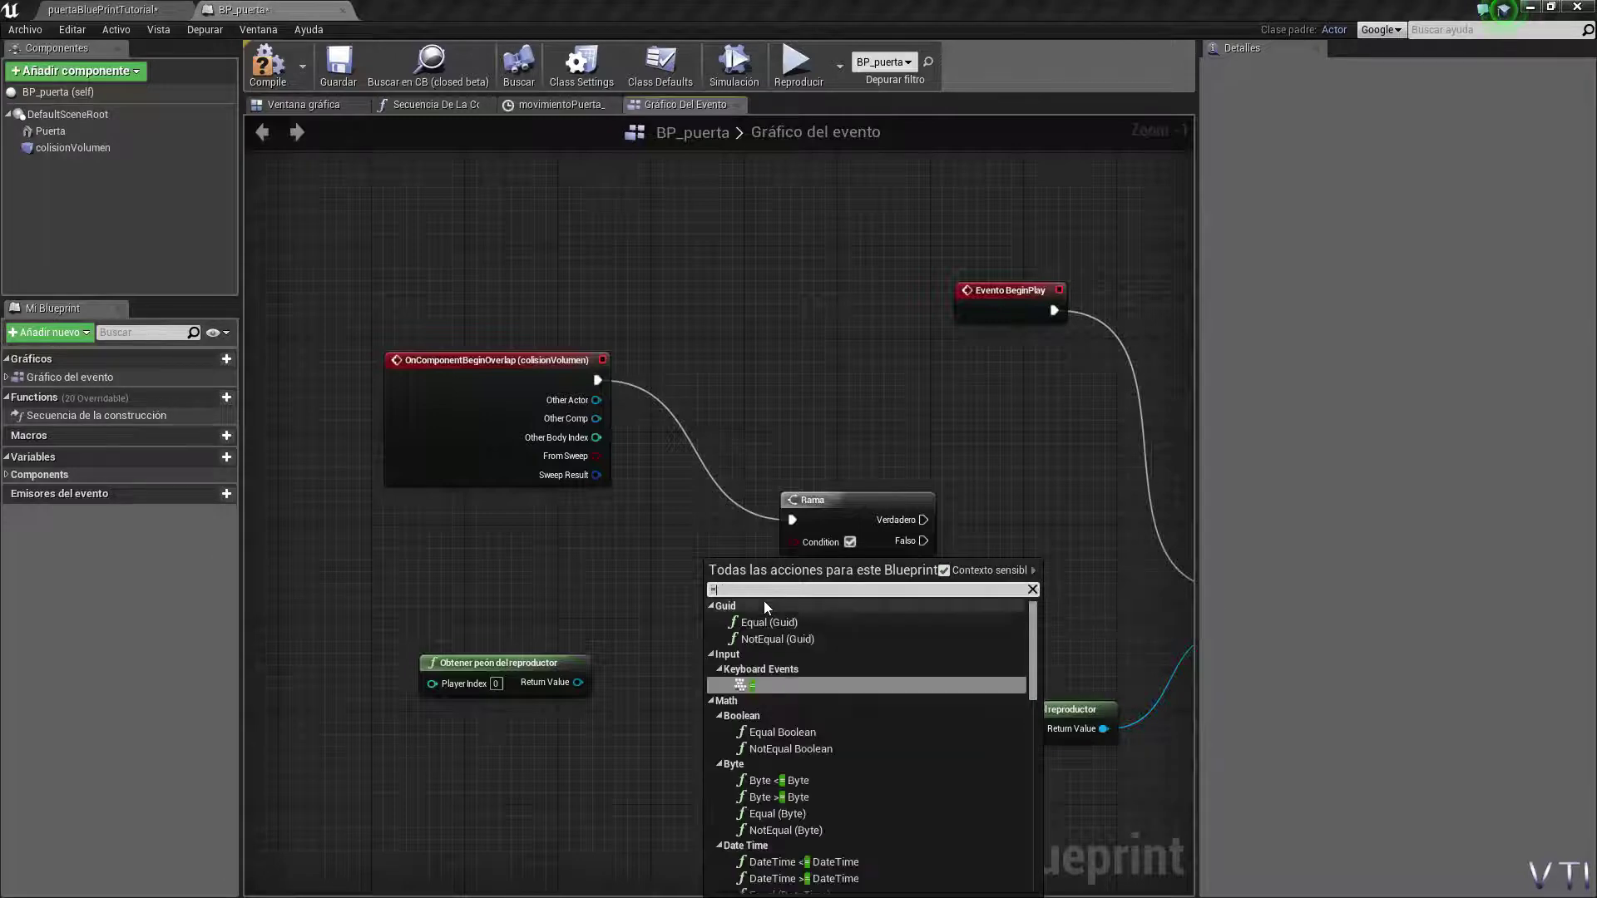
pyautogui.scroll(-2, 836, 781)
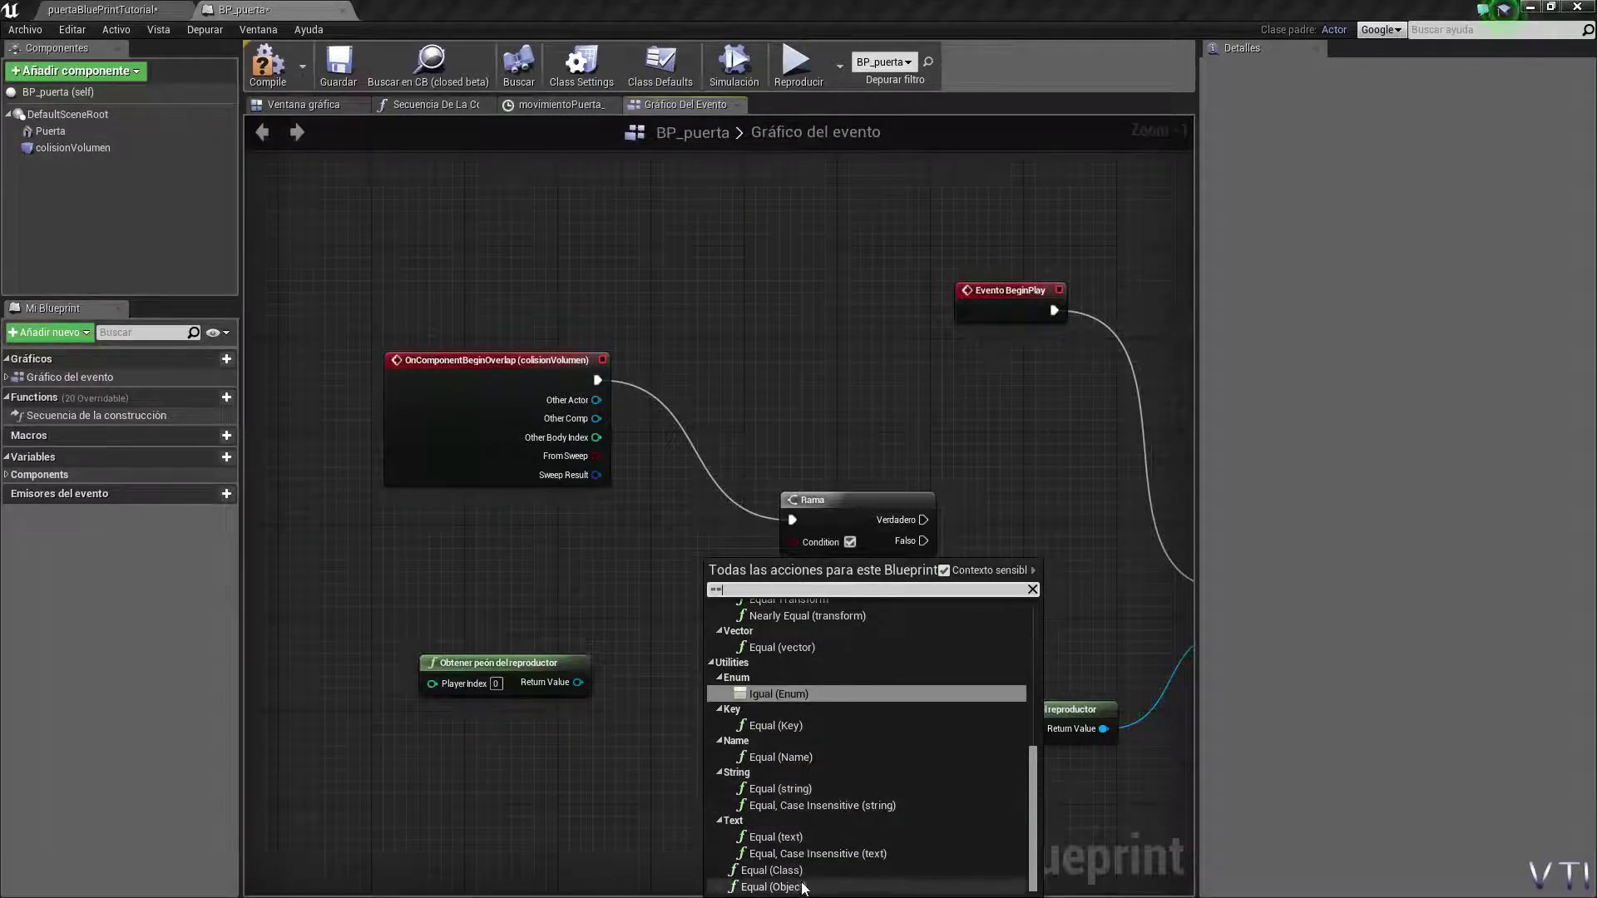
pyautogui.click(803, 887)
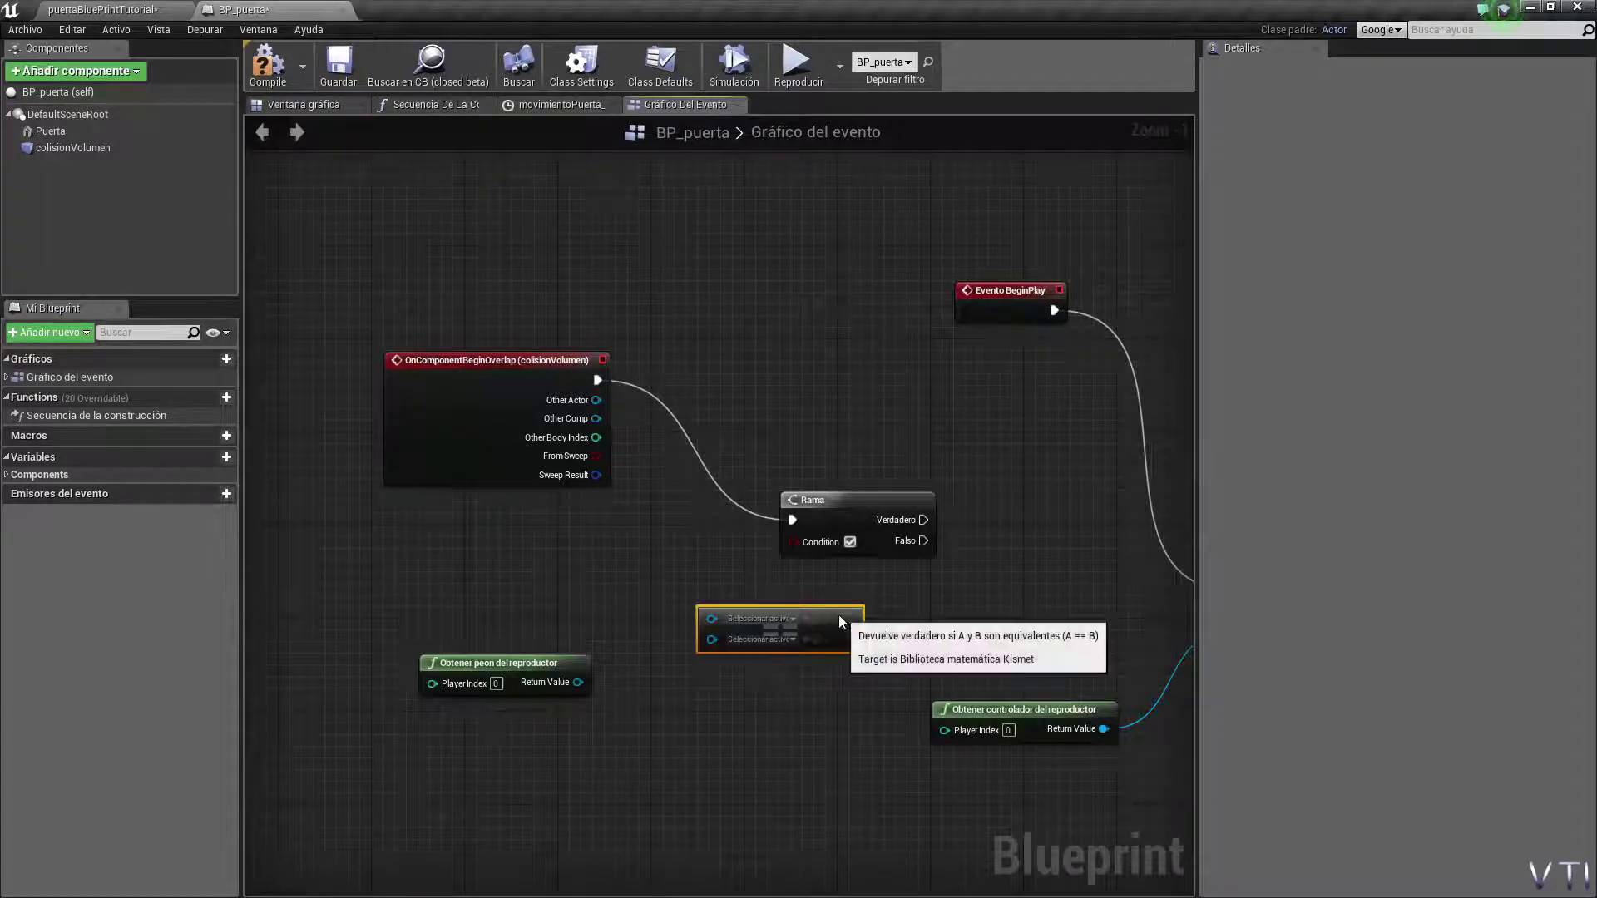
pyautogui.moveTo(838, 615); pyautogui.dragTo(756, 603)
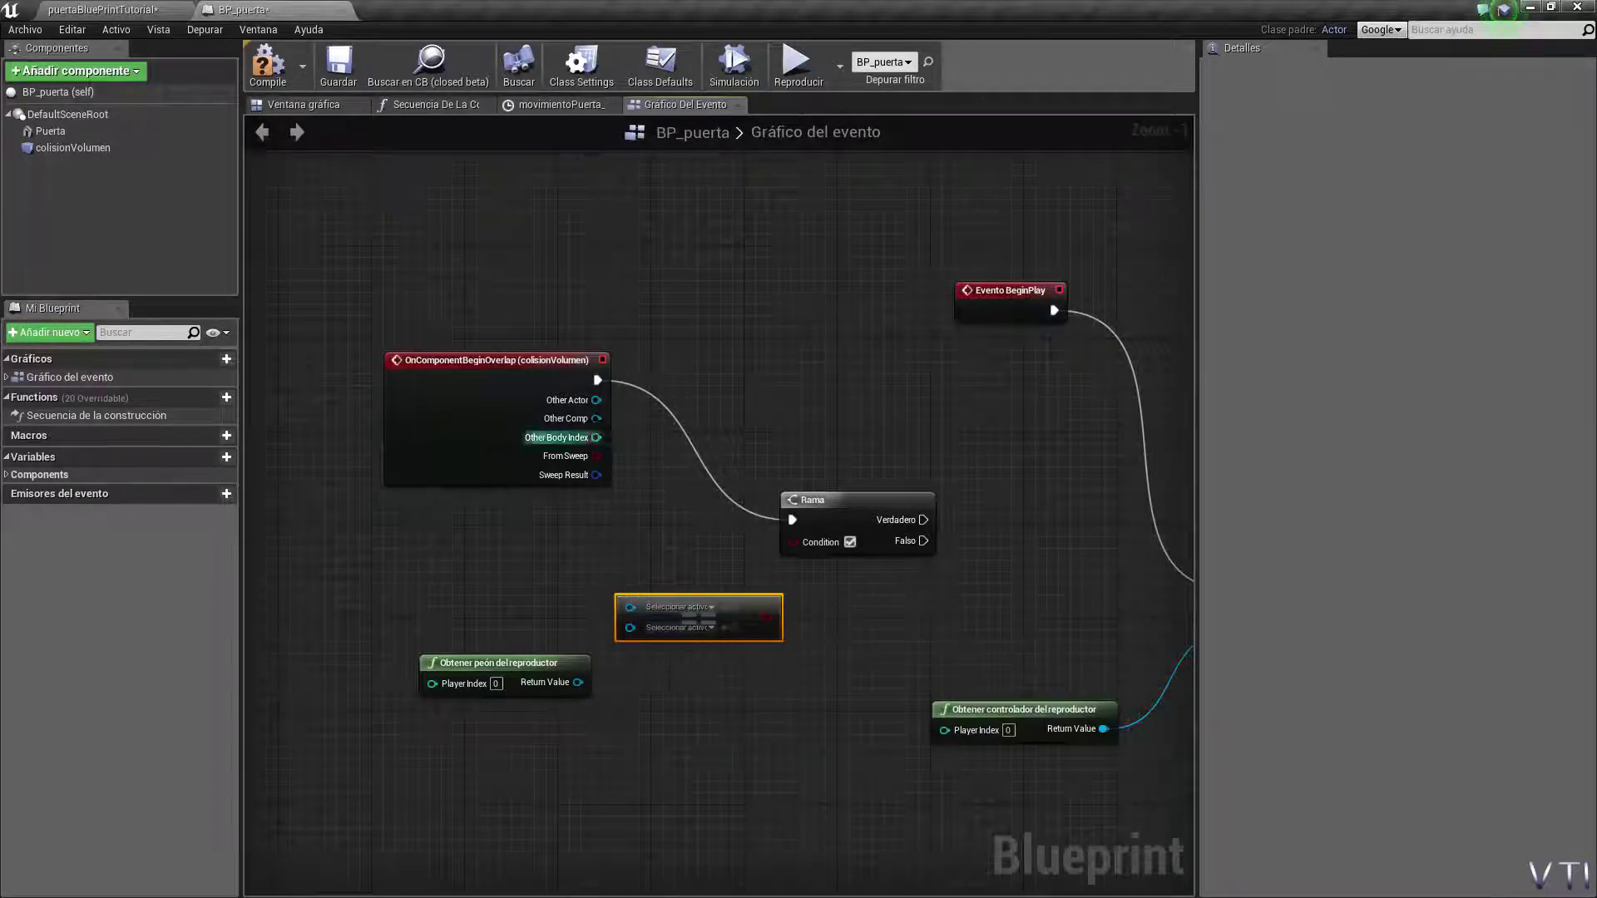
# Step: Wire Other Actor into the Equal node's A and the player pawn into B, then tidy nodes
pyautogui.moveTo(596, 400); pyautogui.dragTo(632, 607)
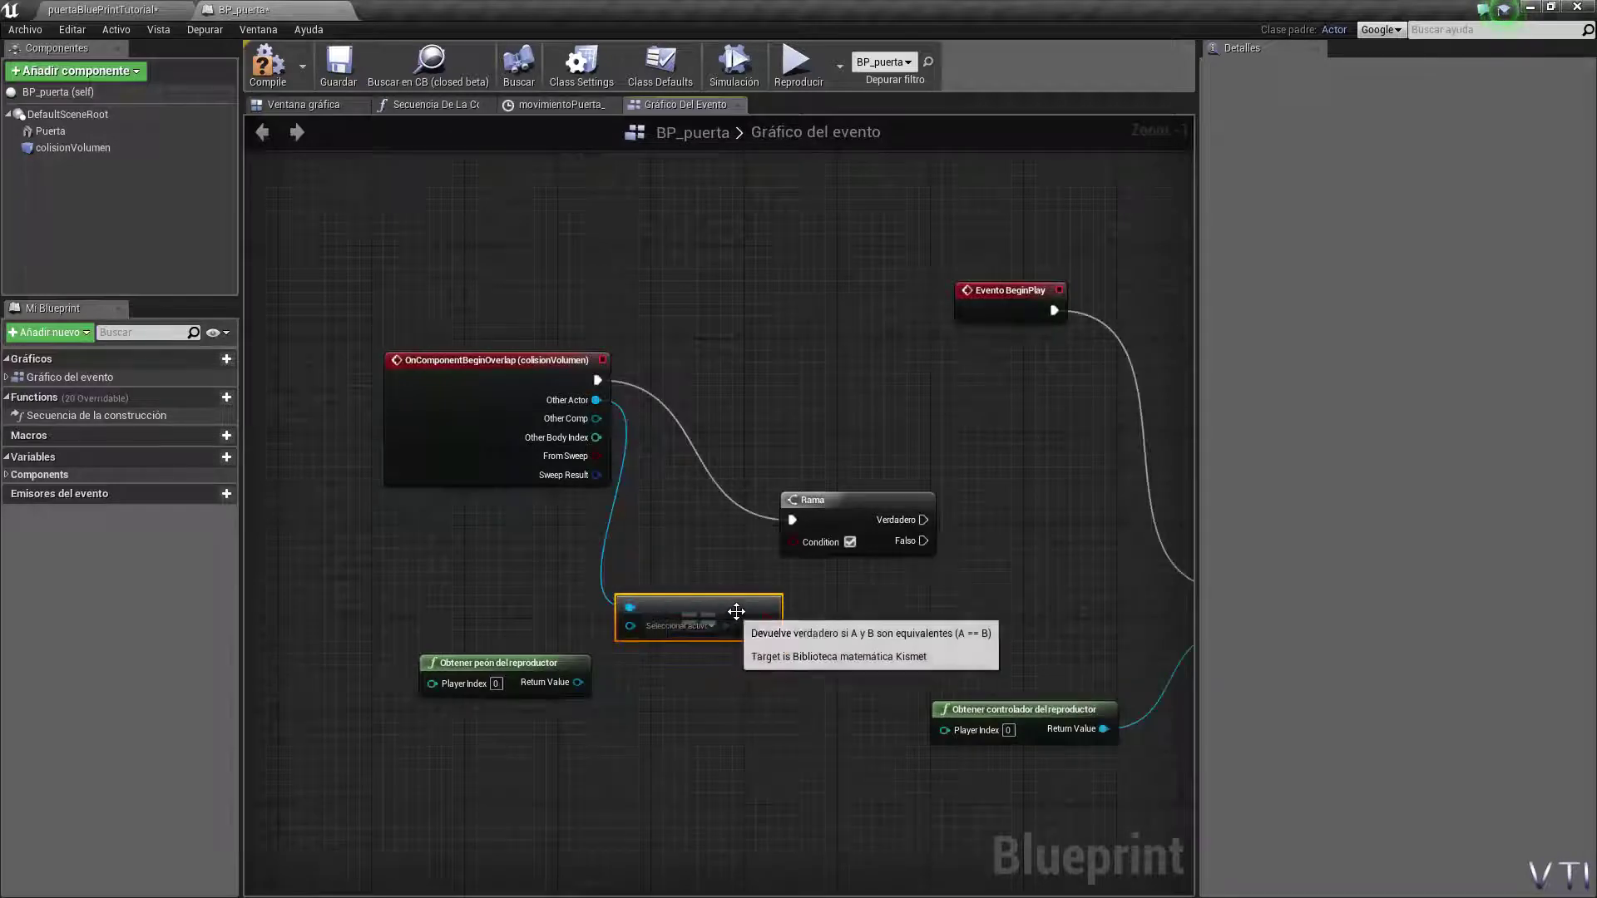
pyautogui.moveTo(728, 620); pyautogui.dragTo(750, 608)
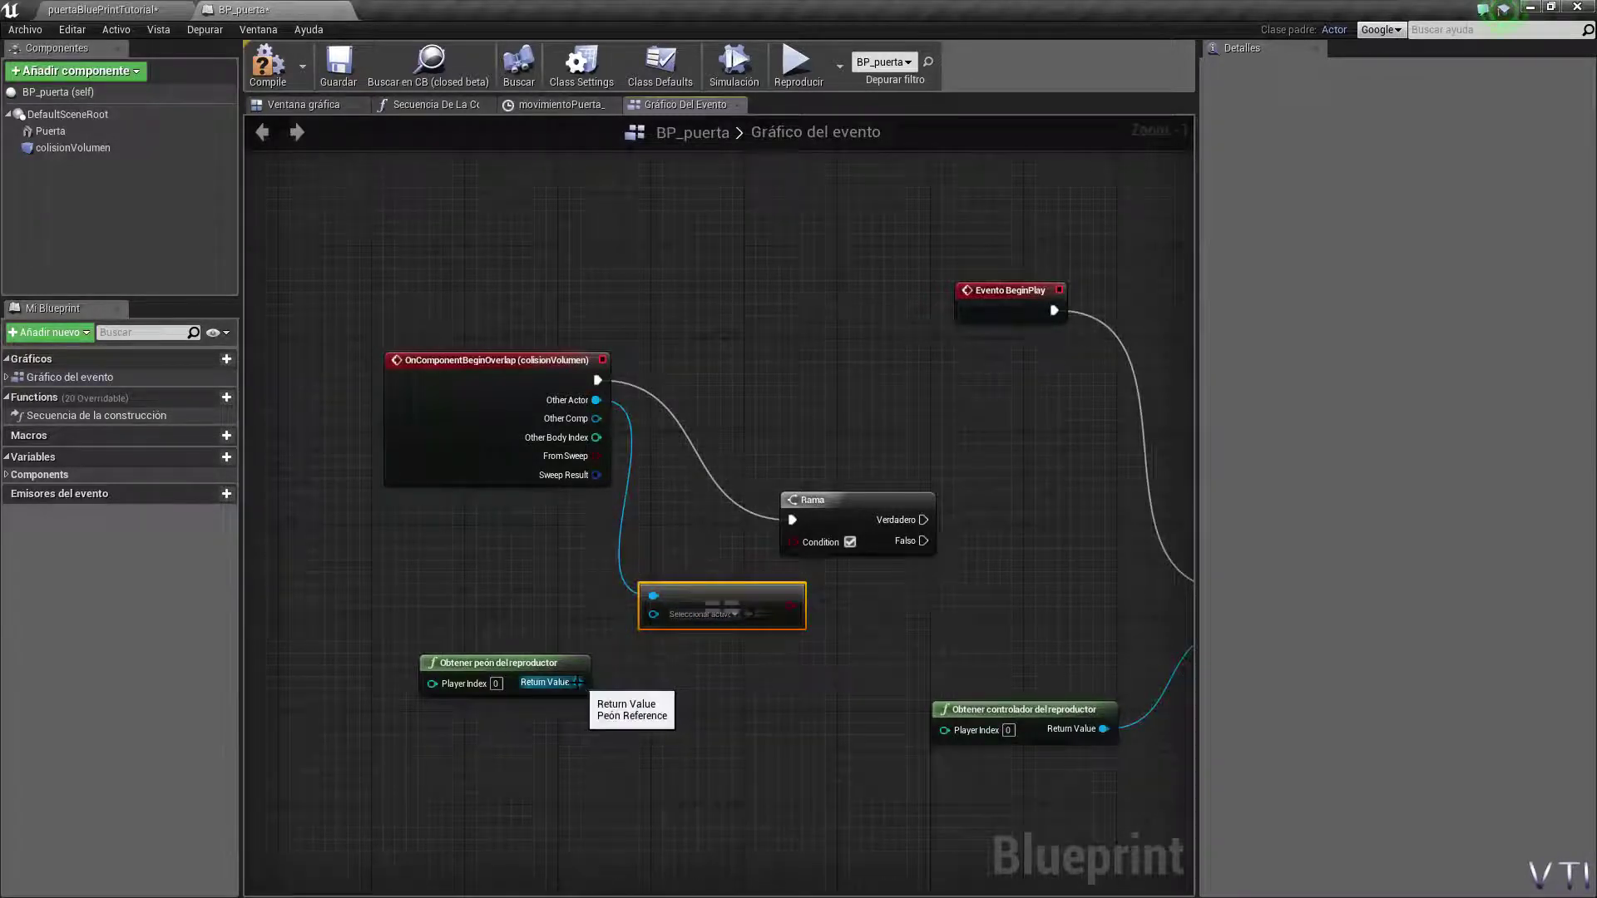
pyautogui.moveTo(572, 682); pyautogui.dragTo(656, 610)
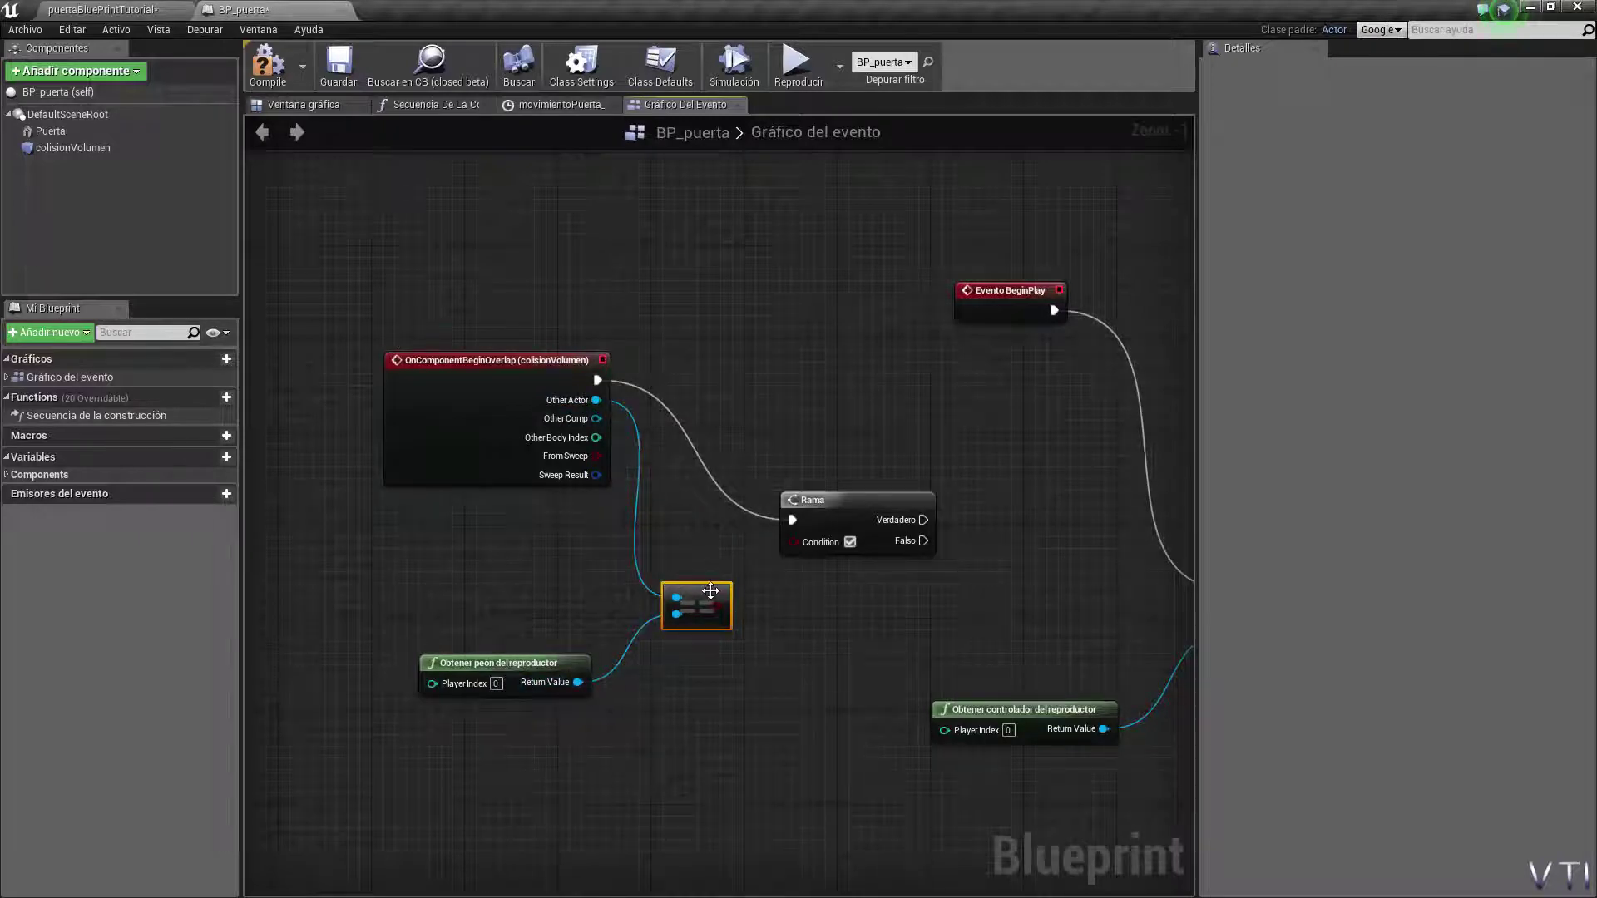
pyautogui.moveTo(710, 591)
pyautogui.mouseDown()
pyautogui.moveTo(687, 591)
pyautogui.moveTo(799, 549)
pyautogui.moveTo(817, 487)
pyautogui.moveTo(836, 498)
pyautogui.mouseUp()
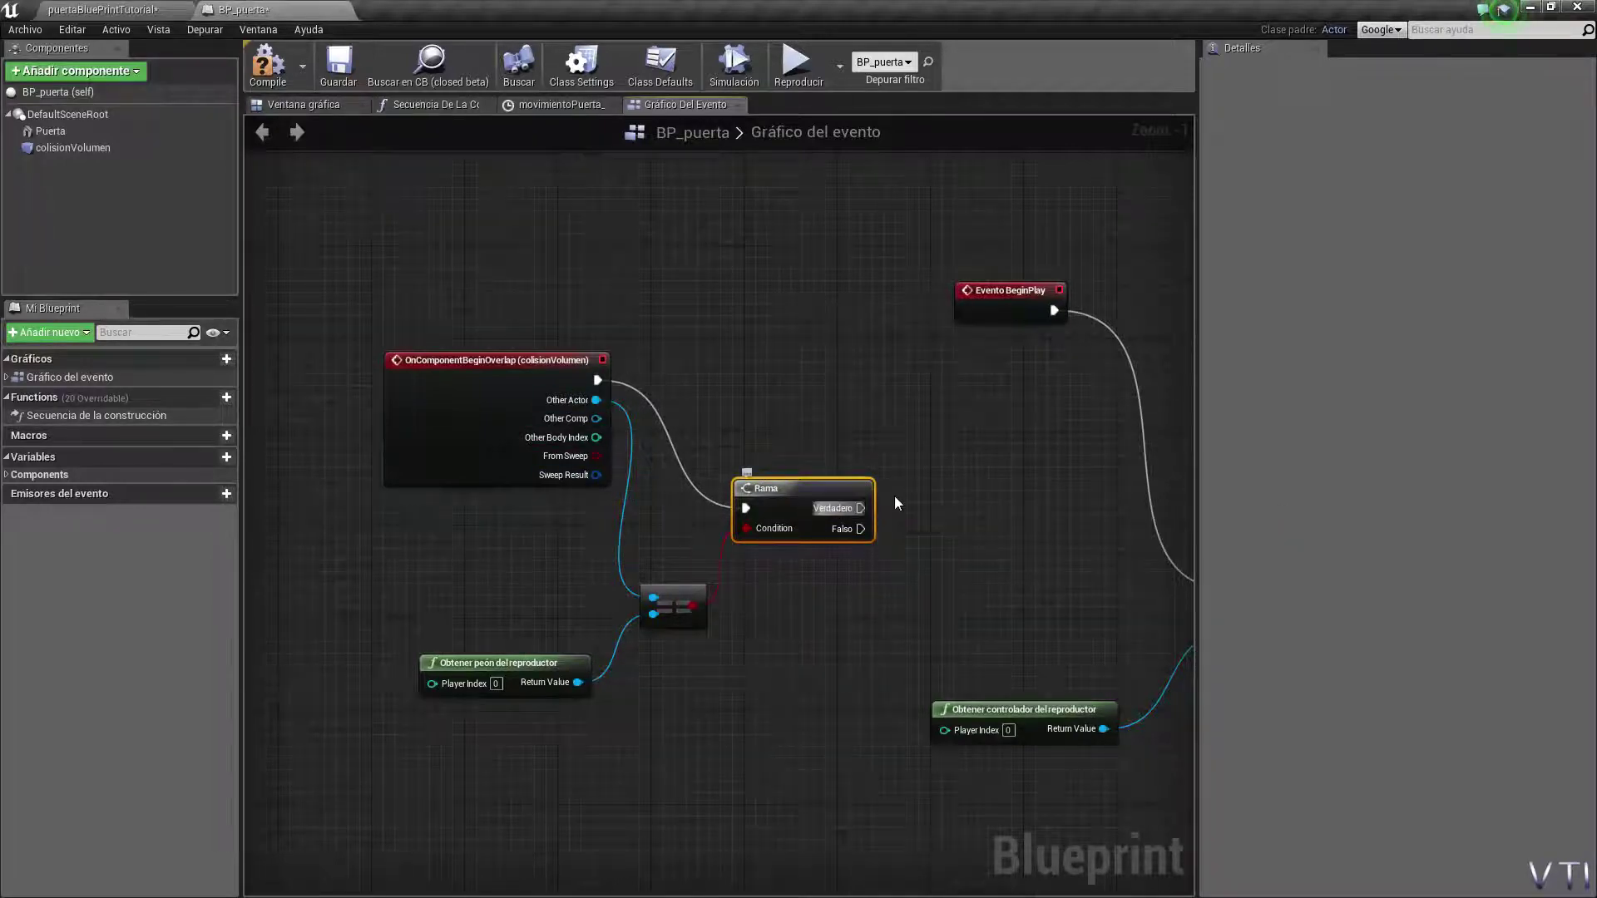
pyautogui.moveTo(854, 497); pyautogui.dragTo(831, 498)
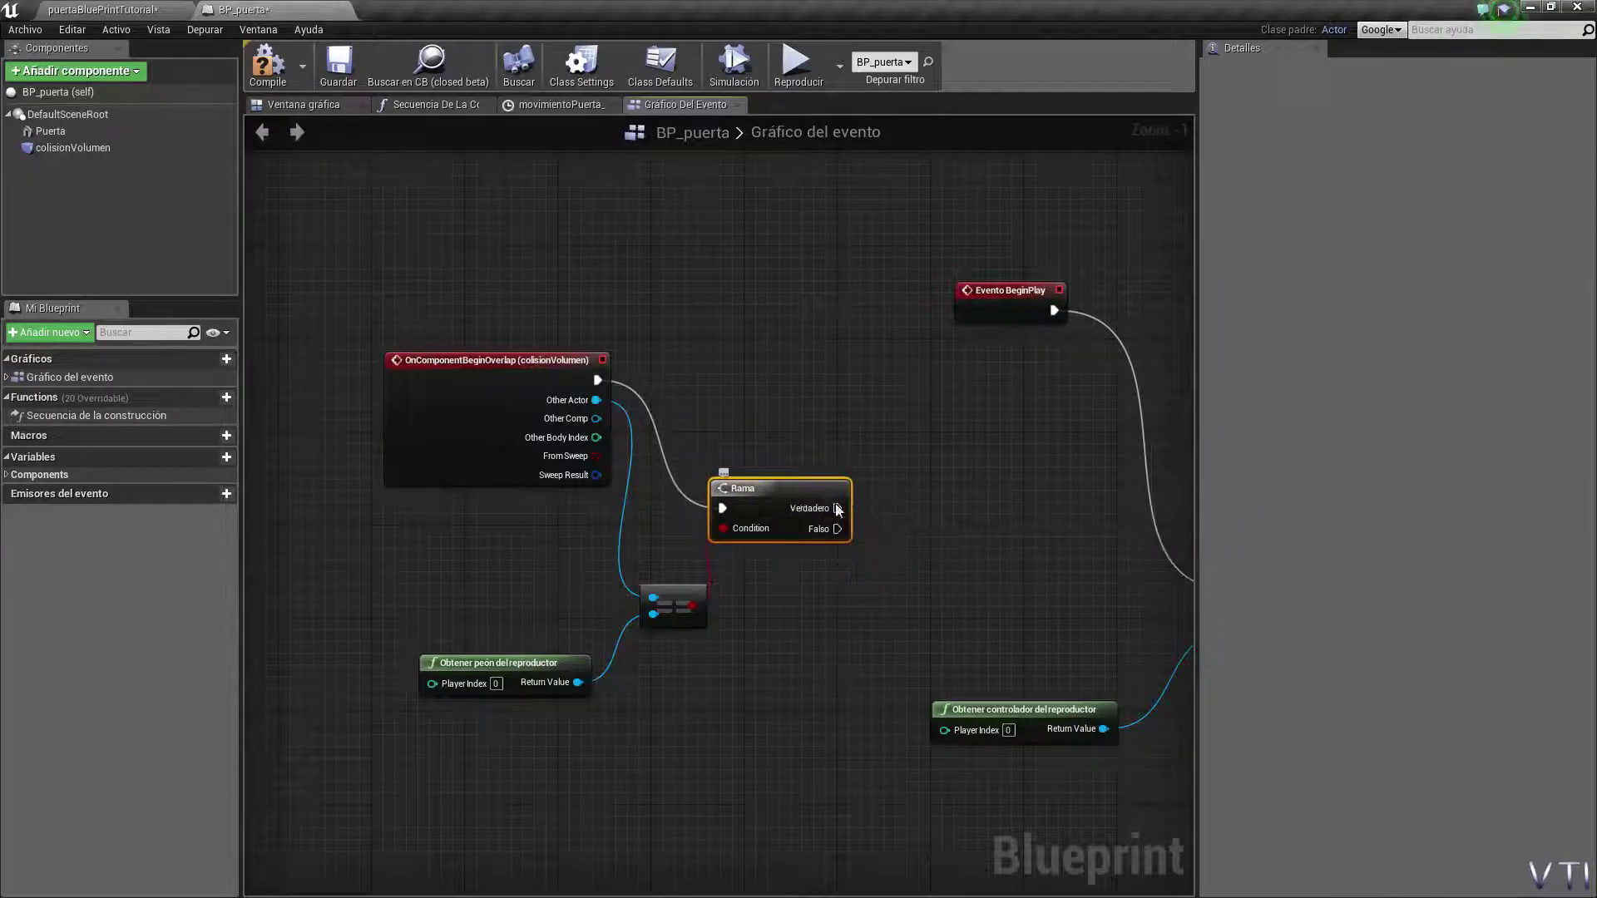
pyautogui.moveTo(1164, 576); pyautogui.dragTo(992, 526, button='right')
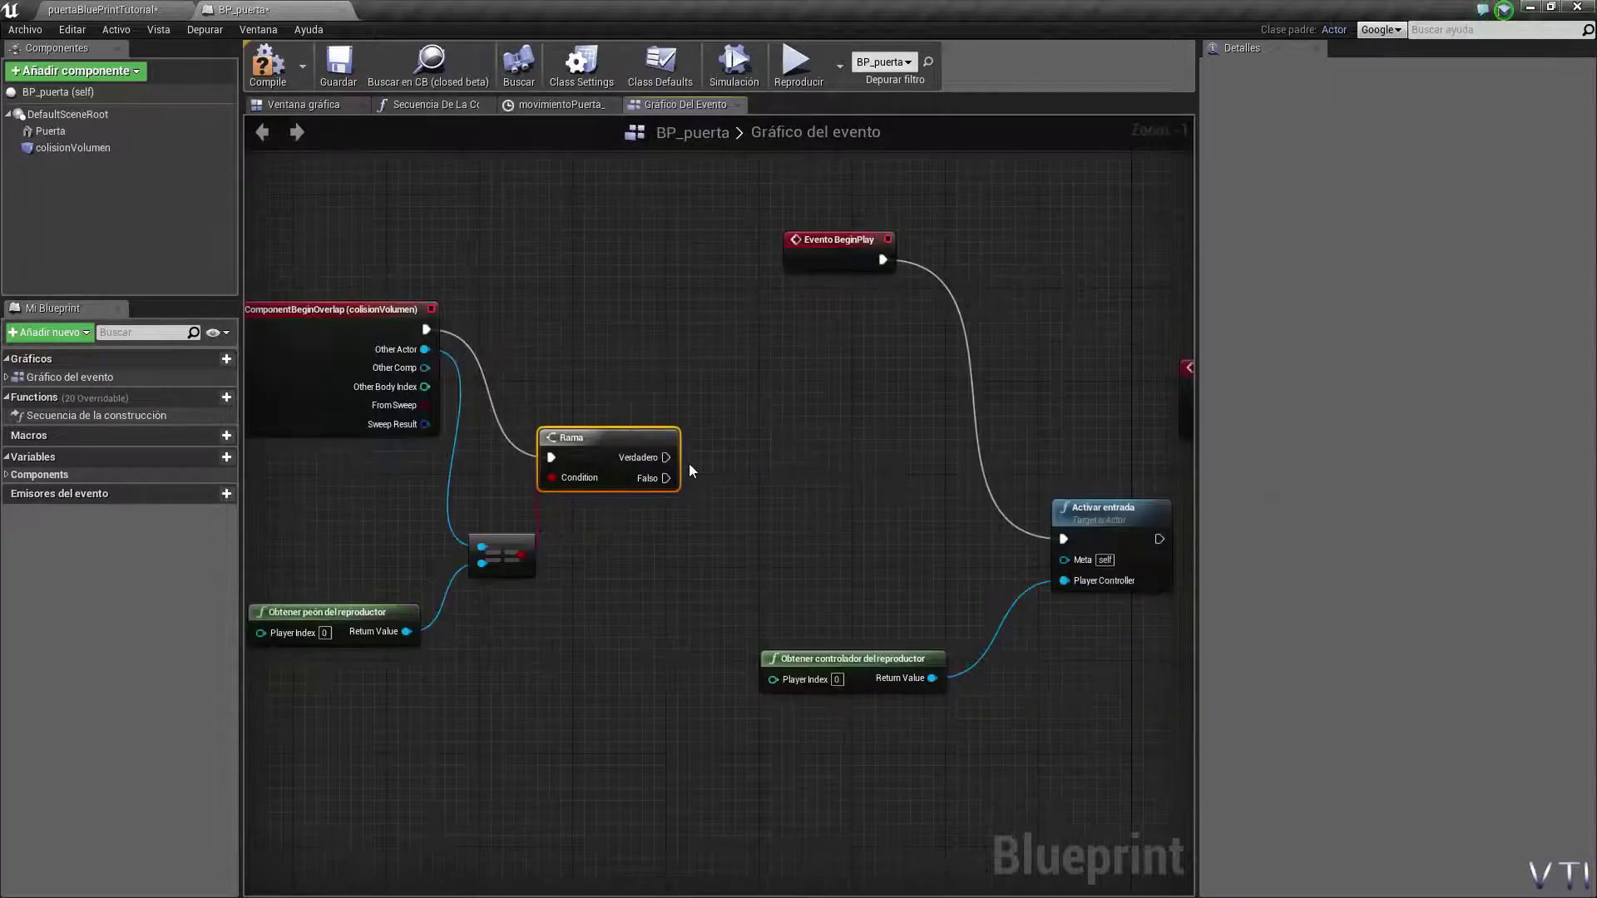
# Step: Connect Rama's Verdadero output to Activar entrada and break the BeginPlay link to it
pyautogui.moveTo(666, 457)
pyautogui.mouseDown()
pyautogui.moveTo(1063, 538)
pyautogui.moveTo(1118, 509)
pyautogui.mouseUp()
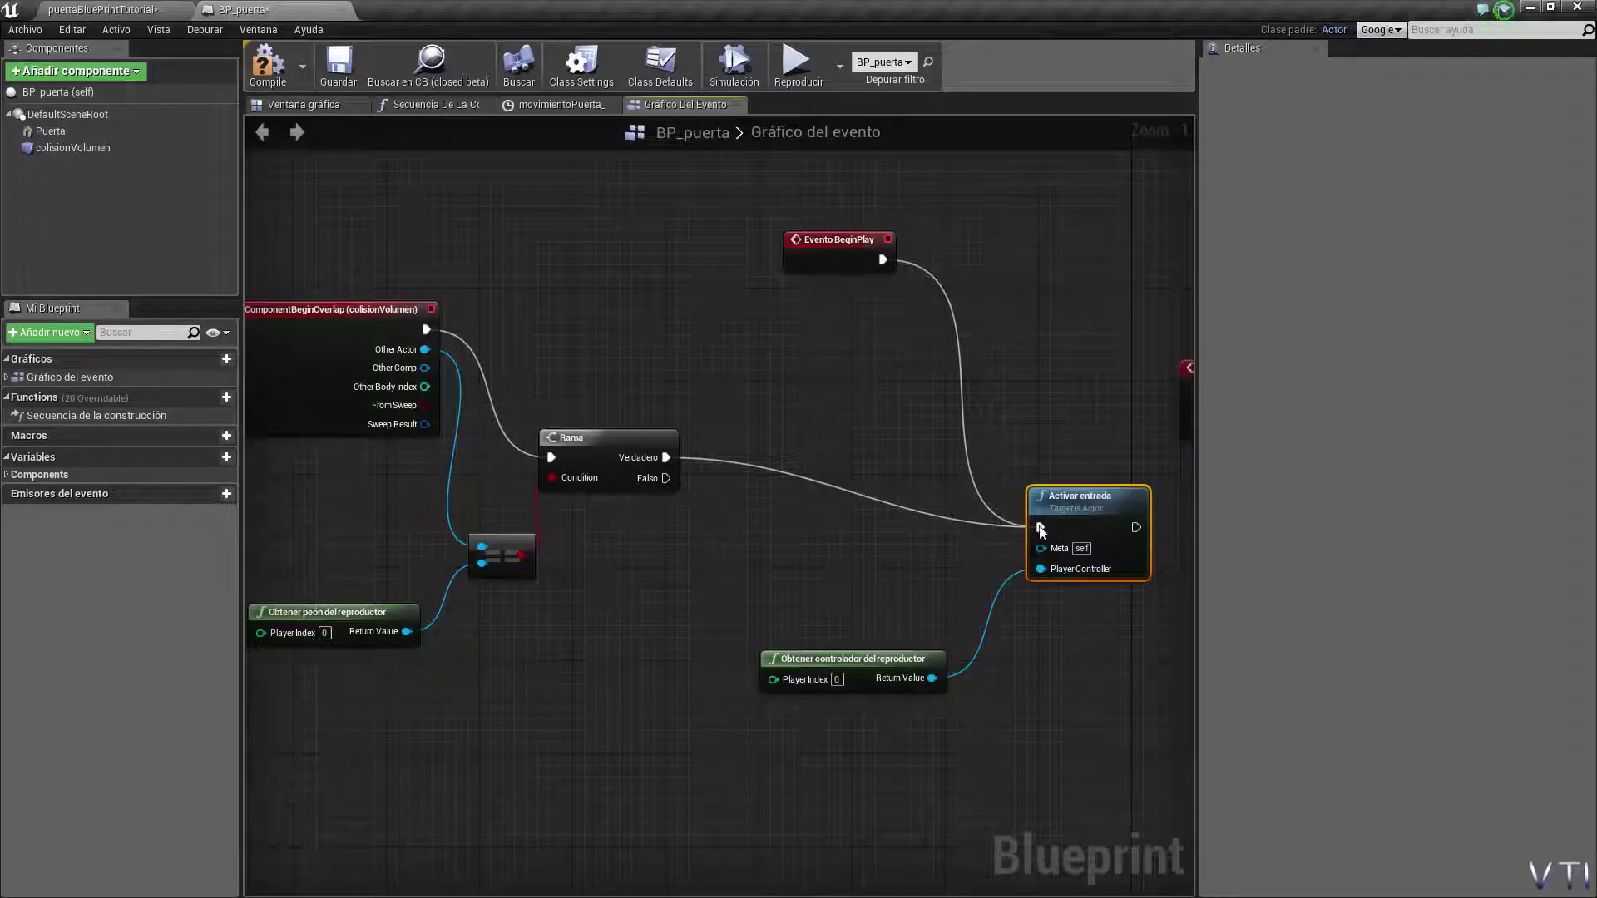
pyautogui.keyDown('alt'); pyautogui.click(987, 507); pyautogui.keyUp('alt')
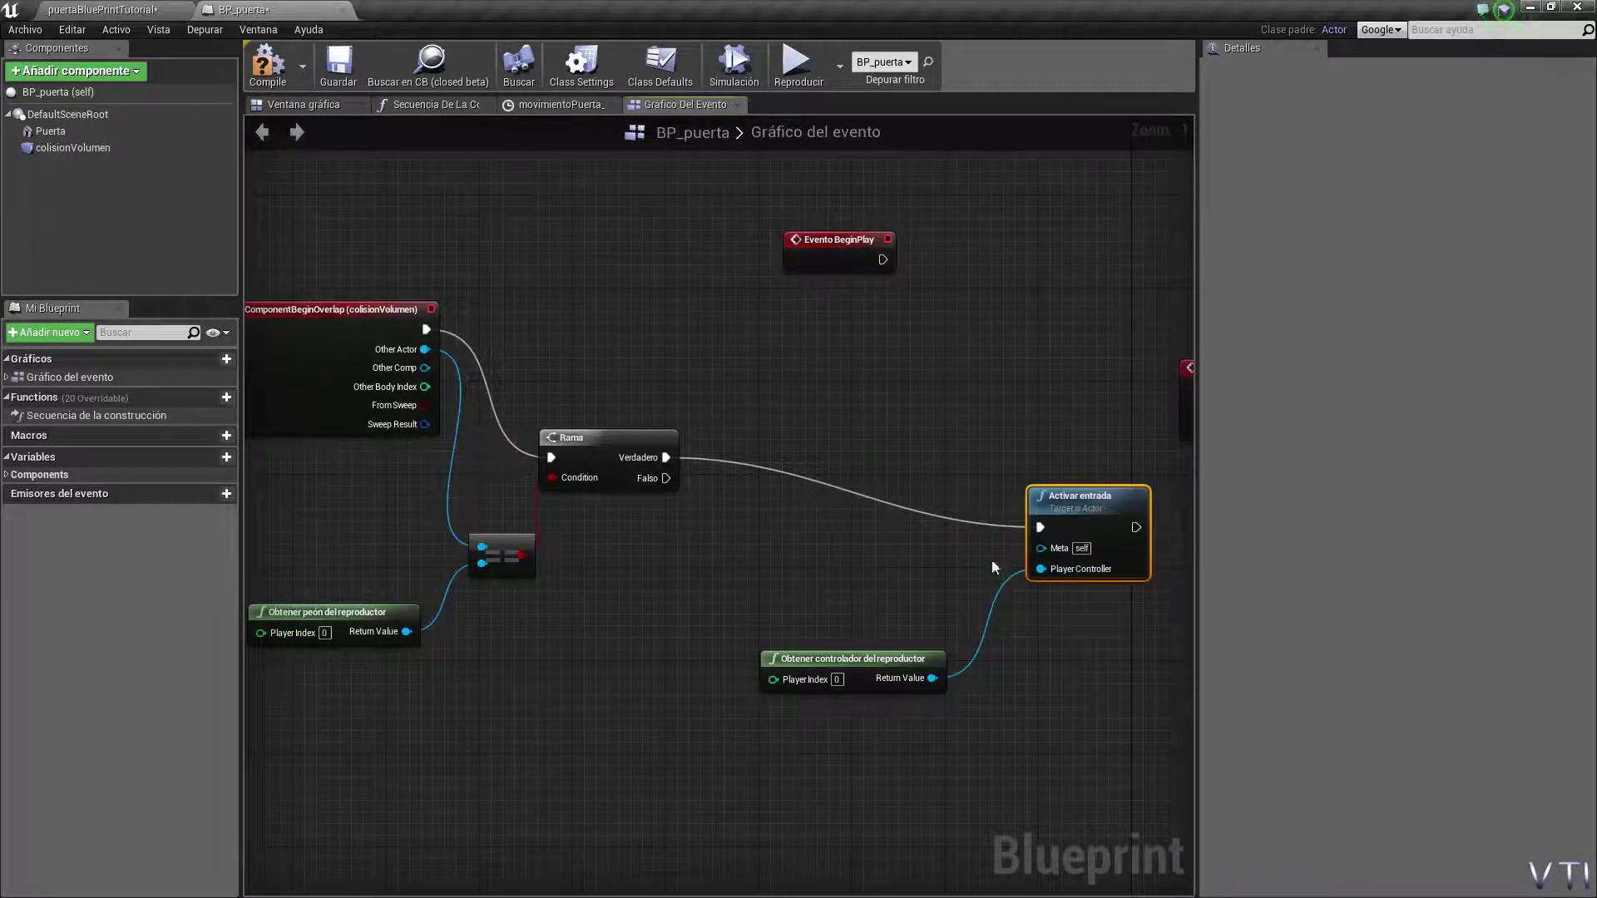
pyautogui.moveTo(1072, 511); pyautogui.dragTo(1050, 499)
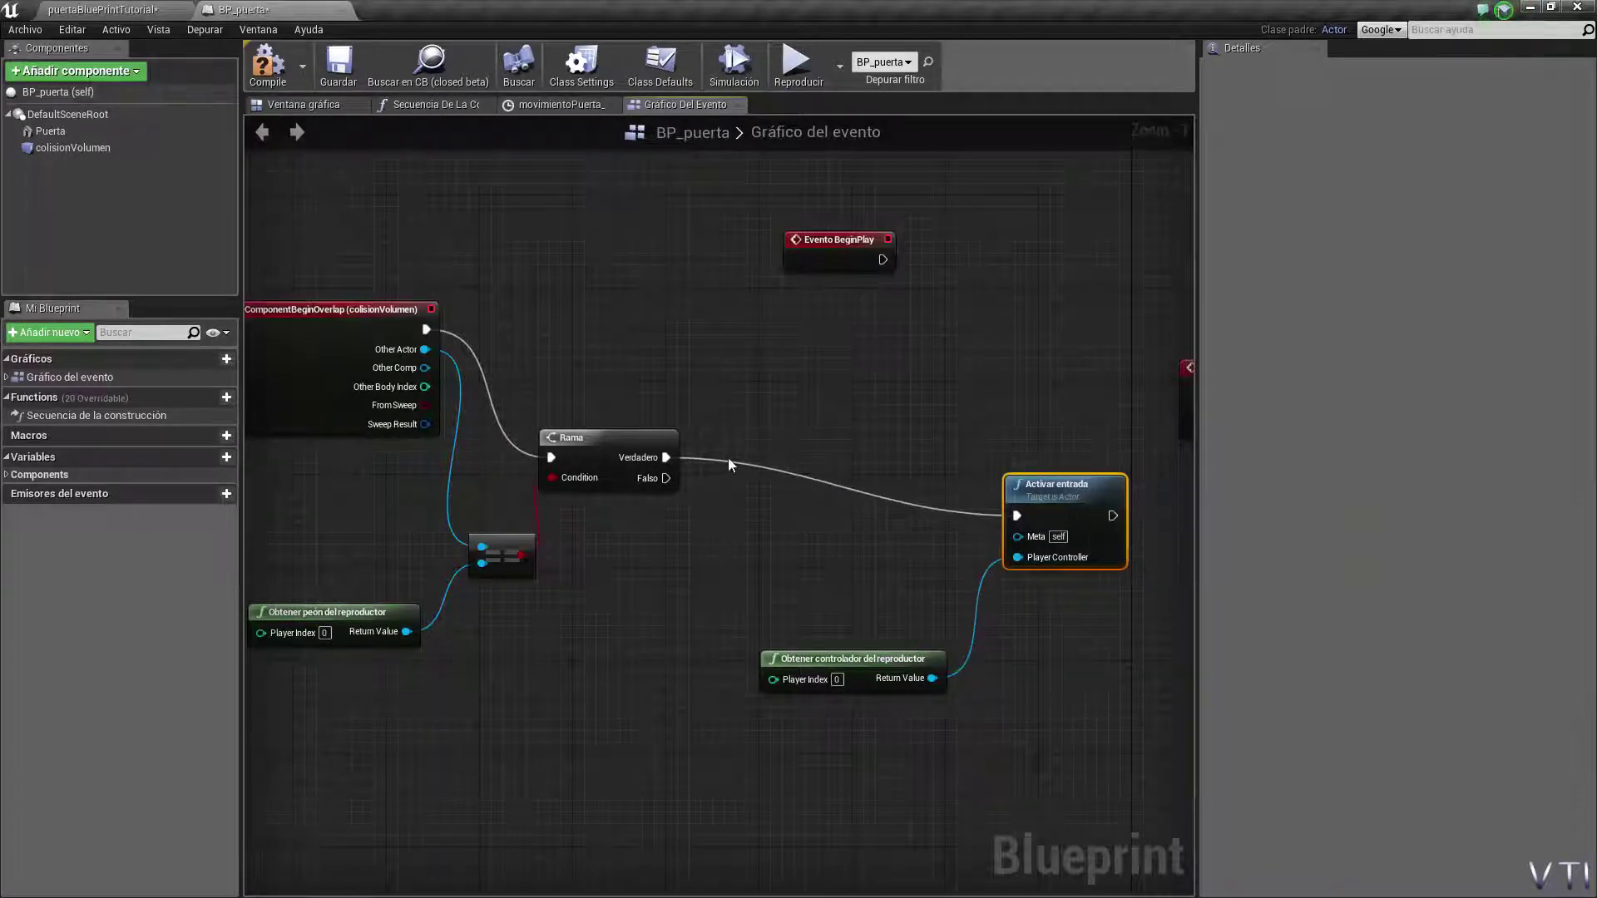
pyautogui.moveTo(643, 433); pyautogui.dragTo(698, 433)
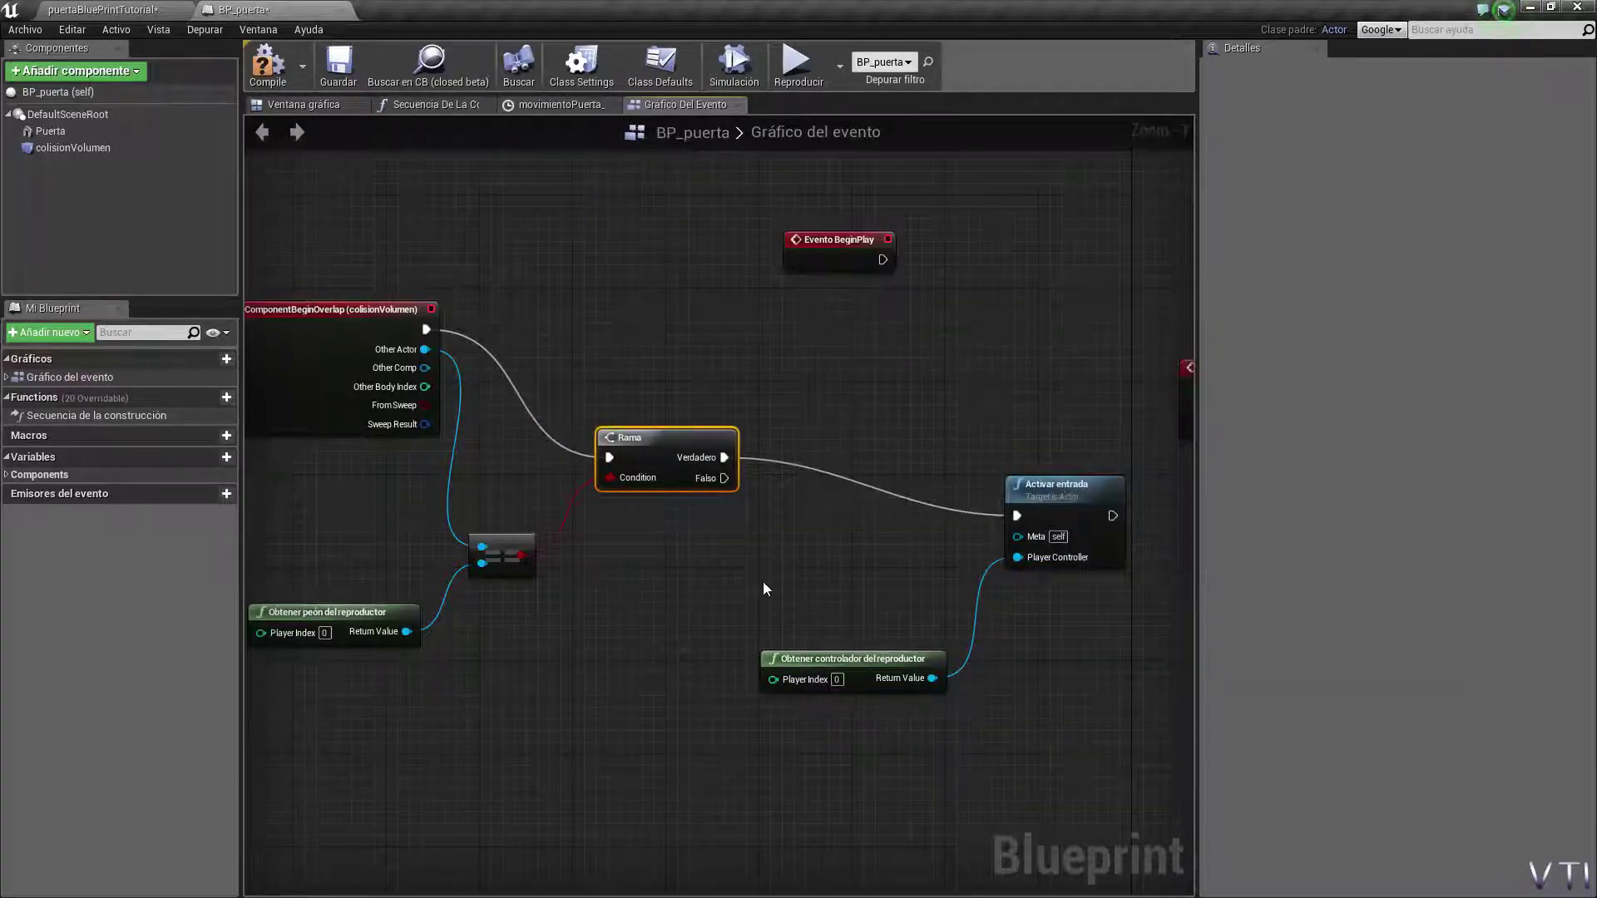
pyautogui.moveTo(780, 580); pyautogui.dragTo(873, 601, button='right')
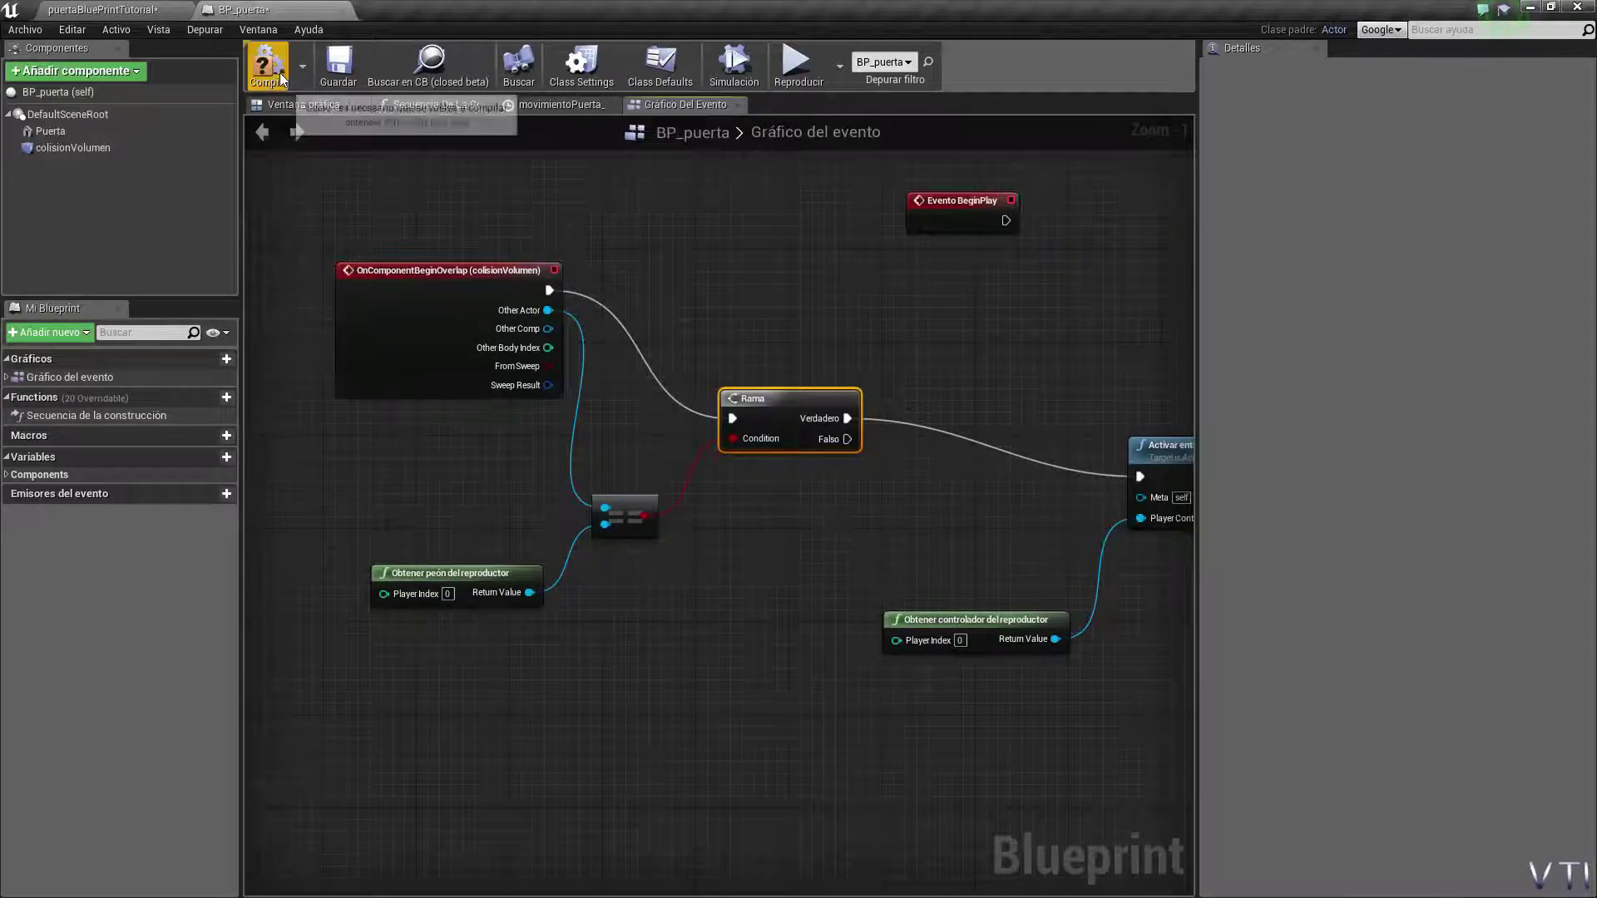
# Step: Start a play test and walk through the opened door into the room and back out
pyautogui.click(126, 12)
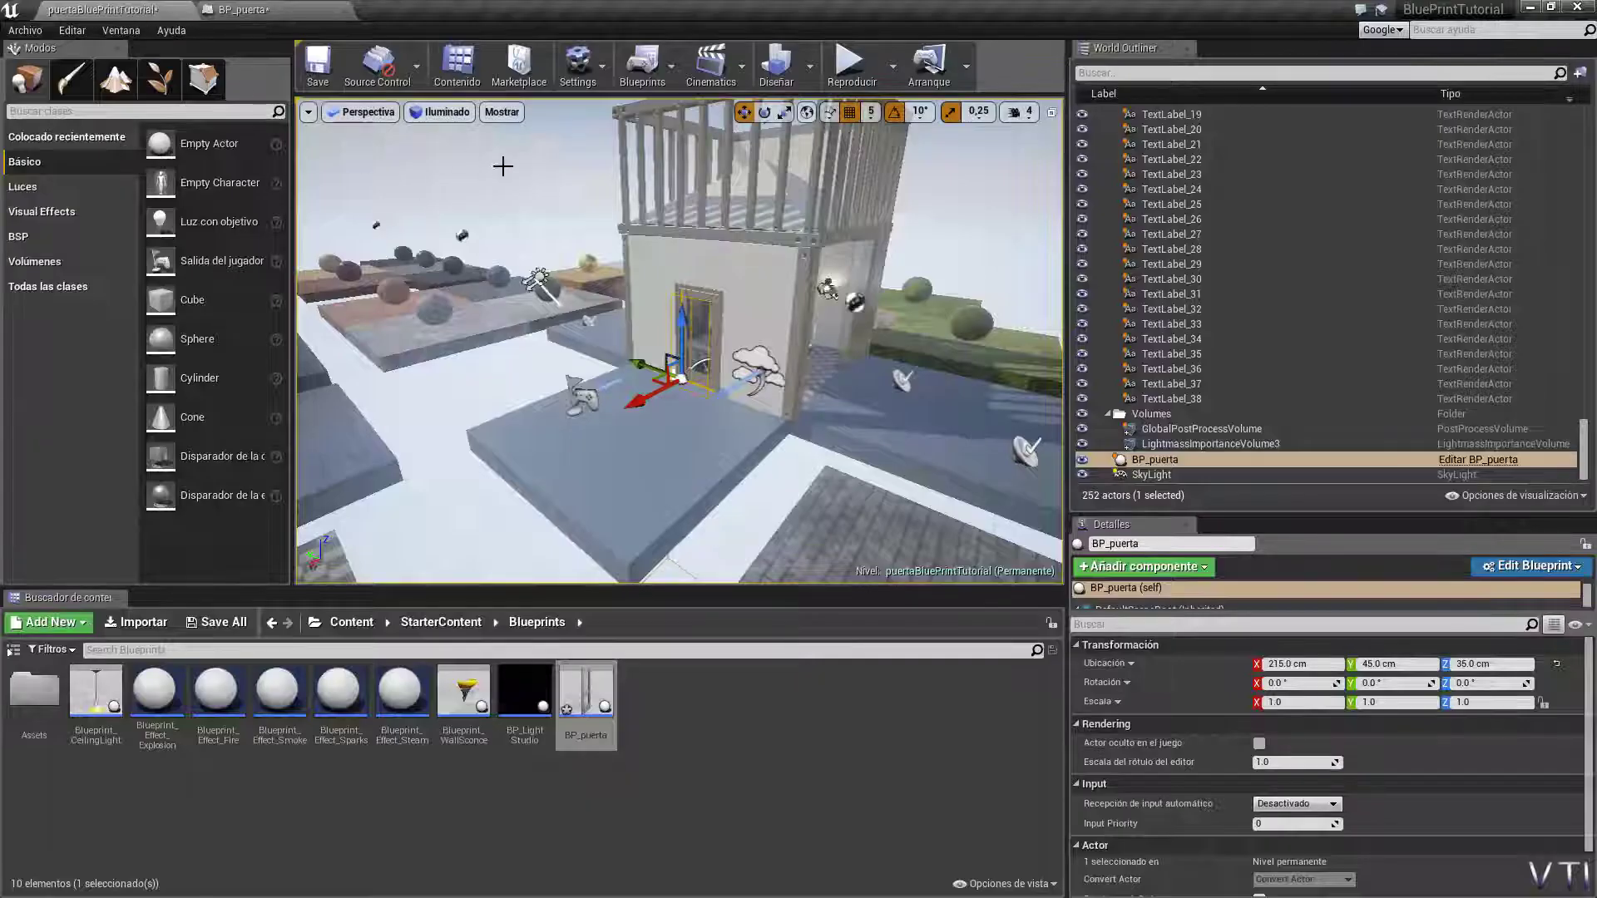
pyautogui.click(849, 65)
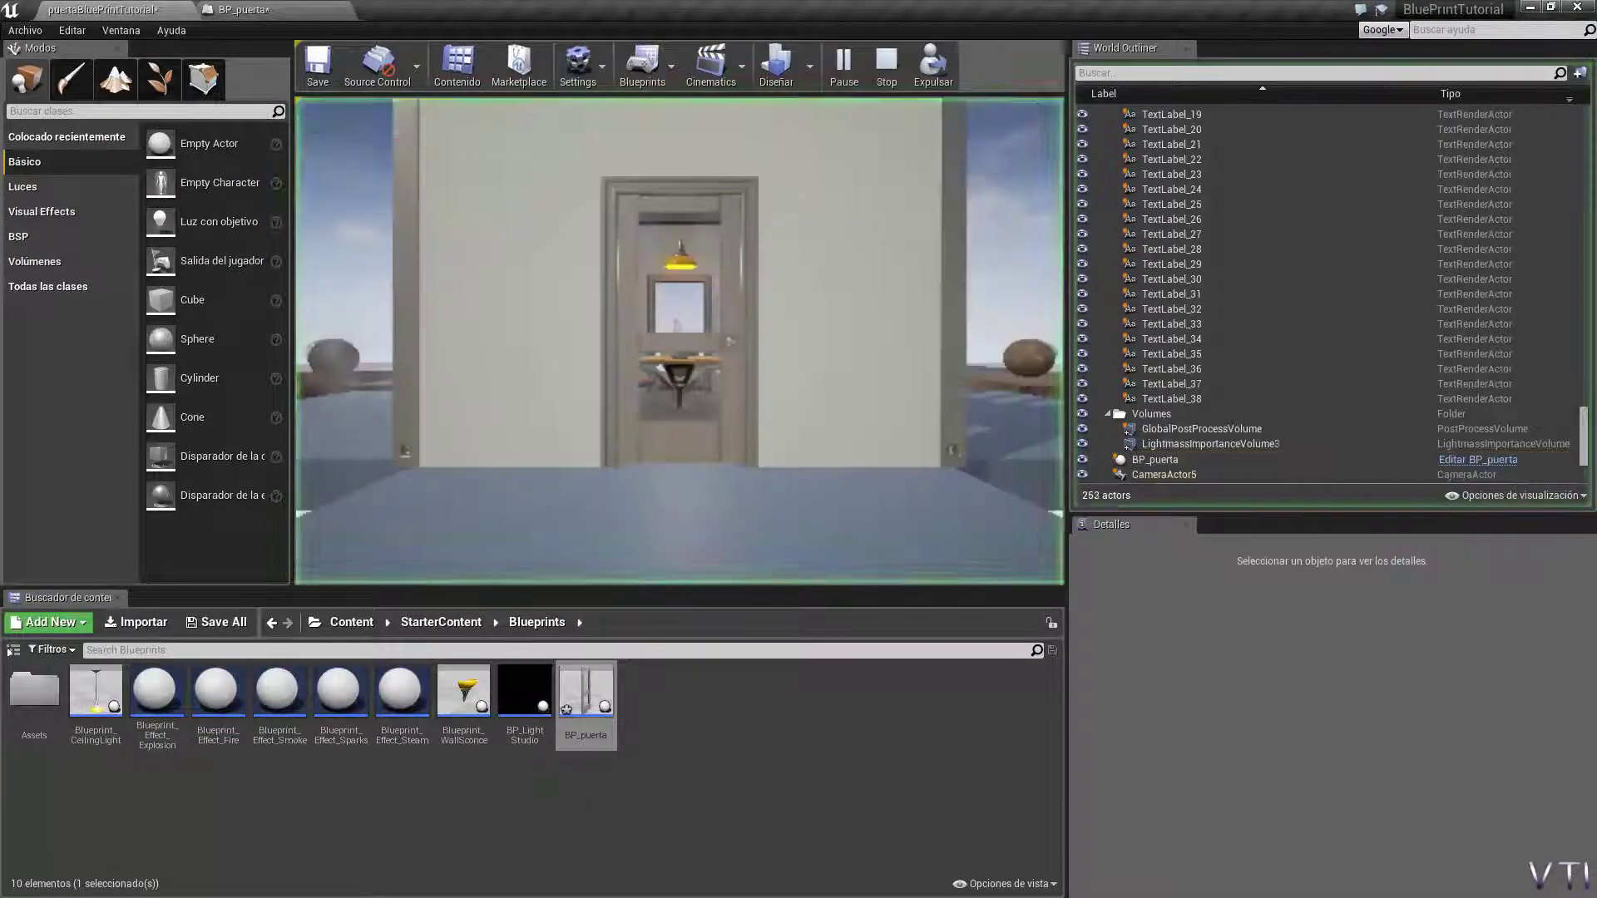
pyautogui.press('s')
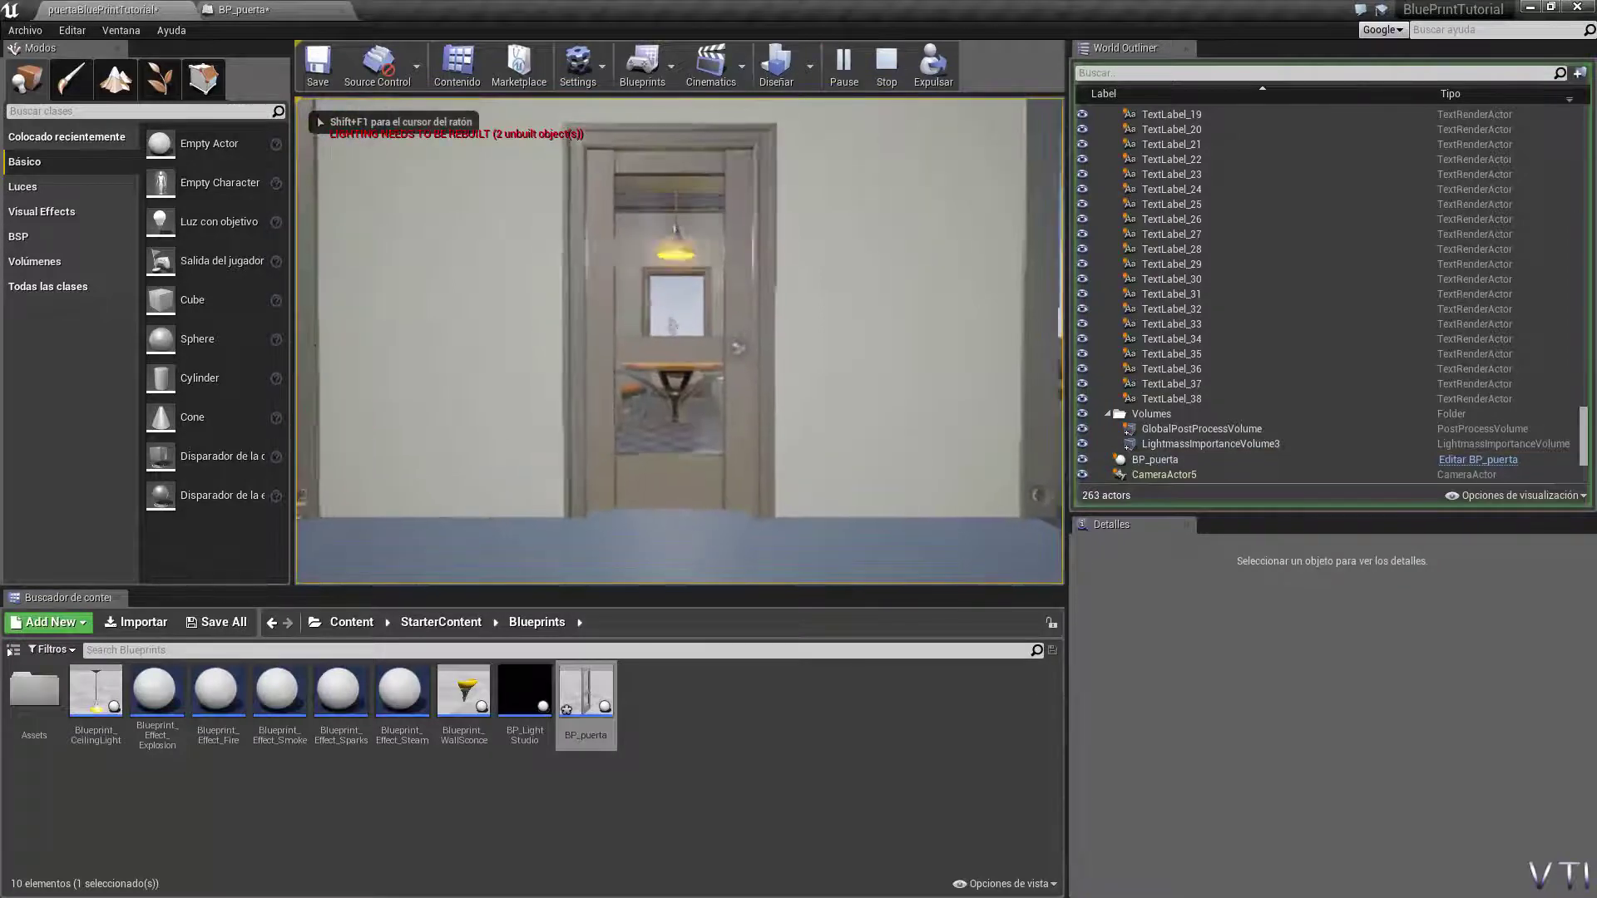
pyautogui.press('s')
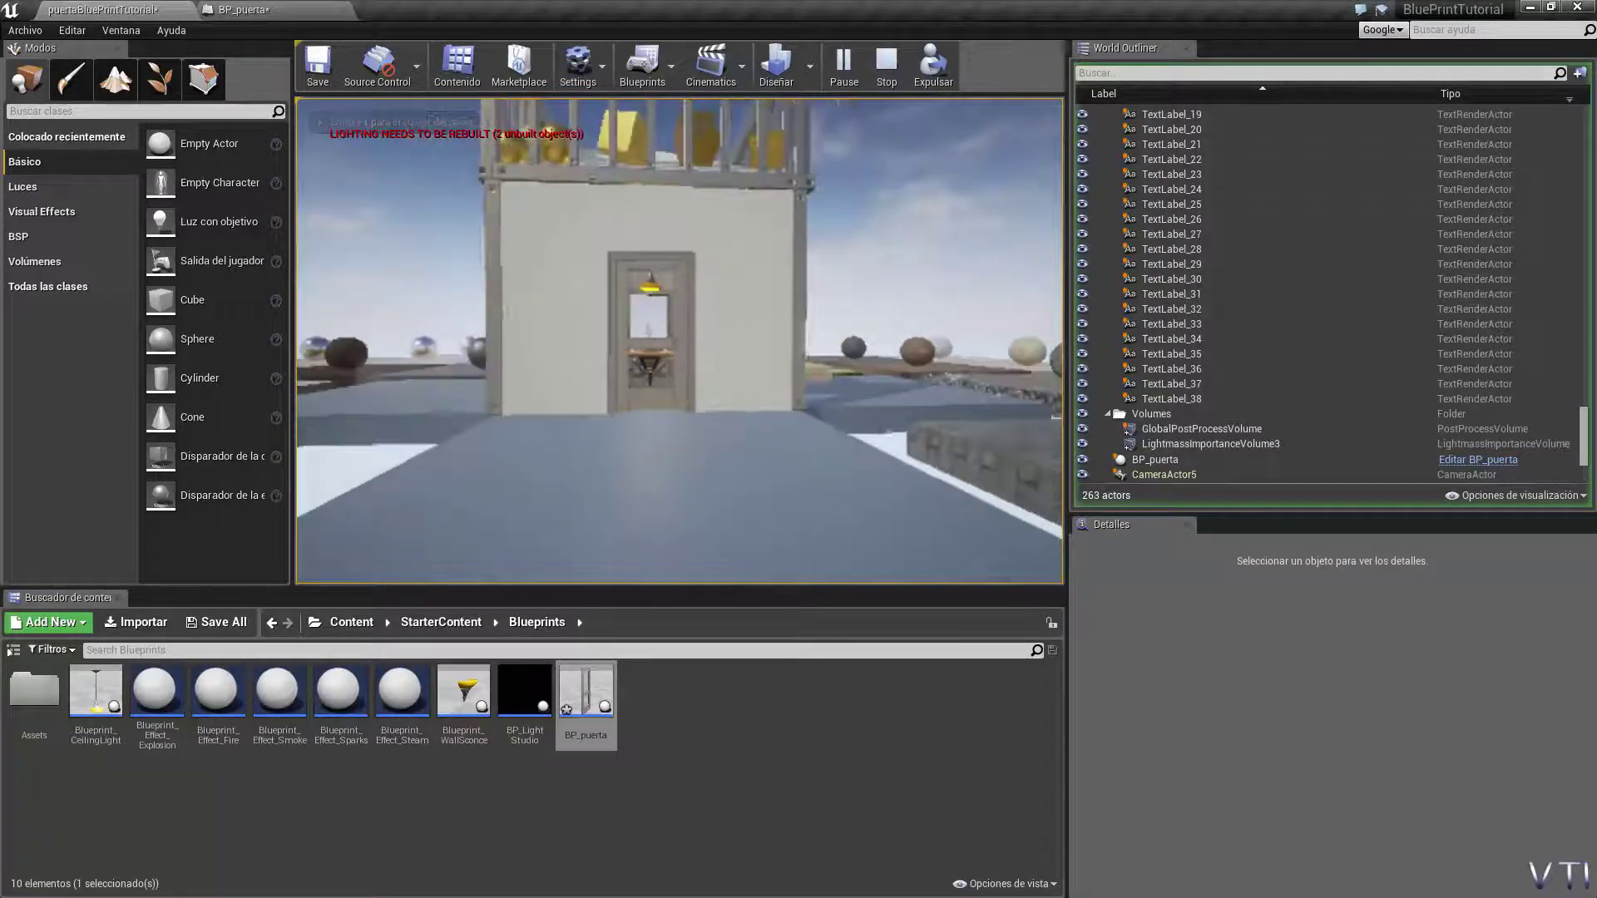
pyautogui.press('Left')
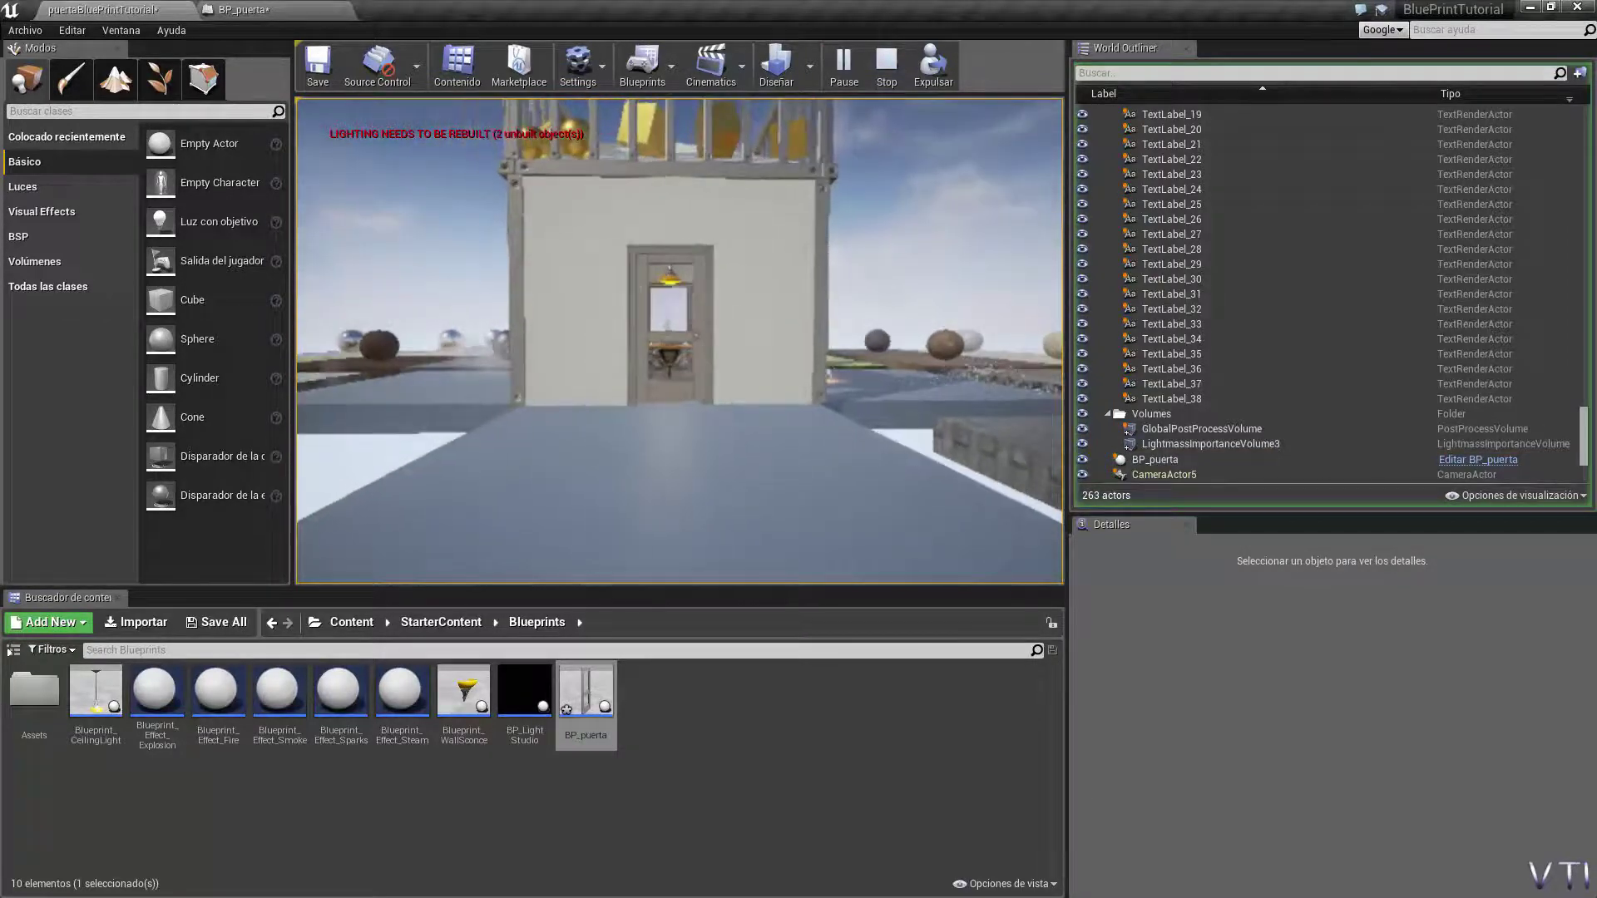
pyautogui.press('w')
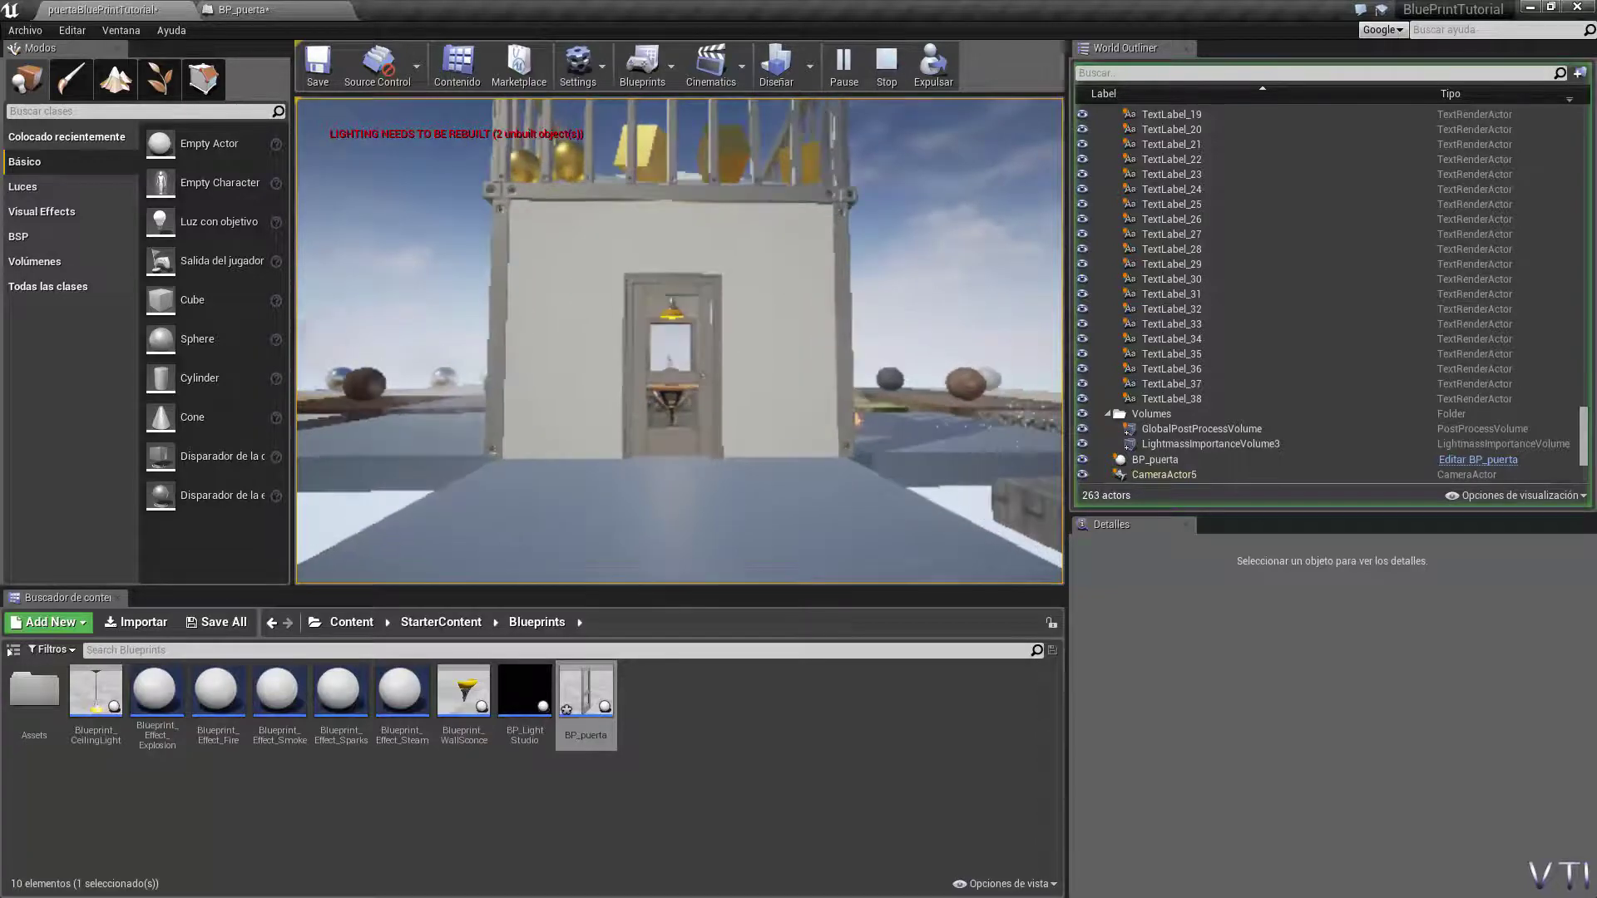
pyautogui.press('s')
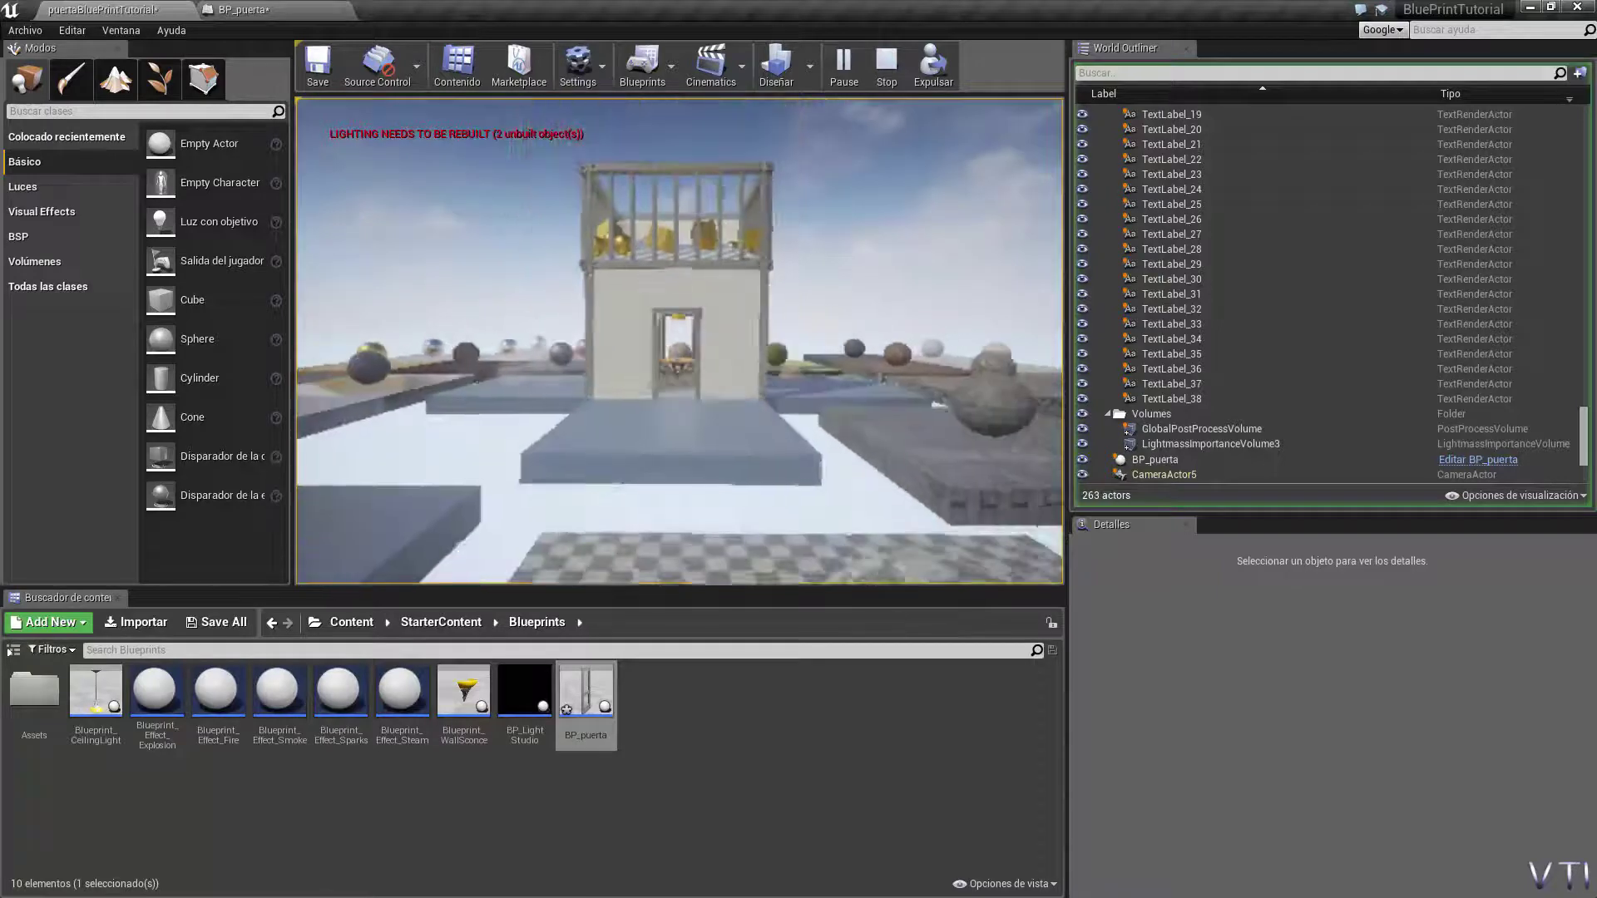
pyautogui.press('w')
pyautogui.press('s')
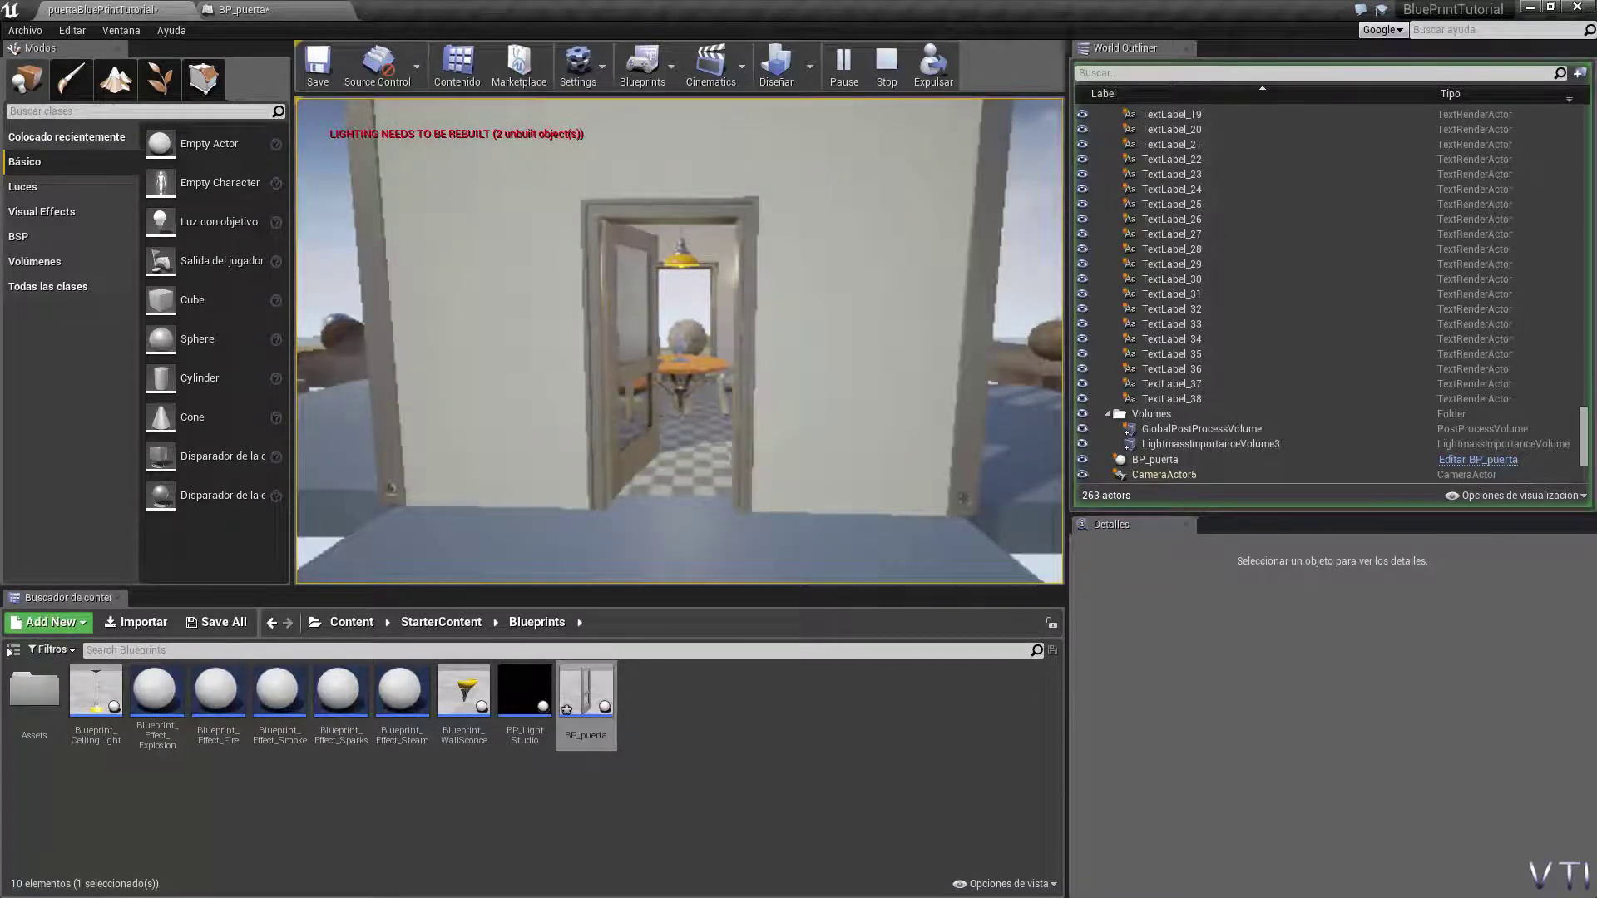
# Step: Walk away from and toward the house door repeatedly, stop the test, and return to BP_puerta
pyautogui.press('s')
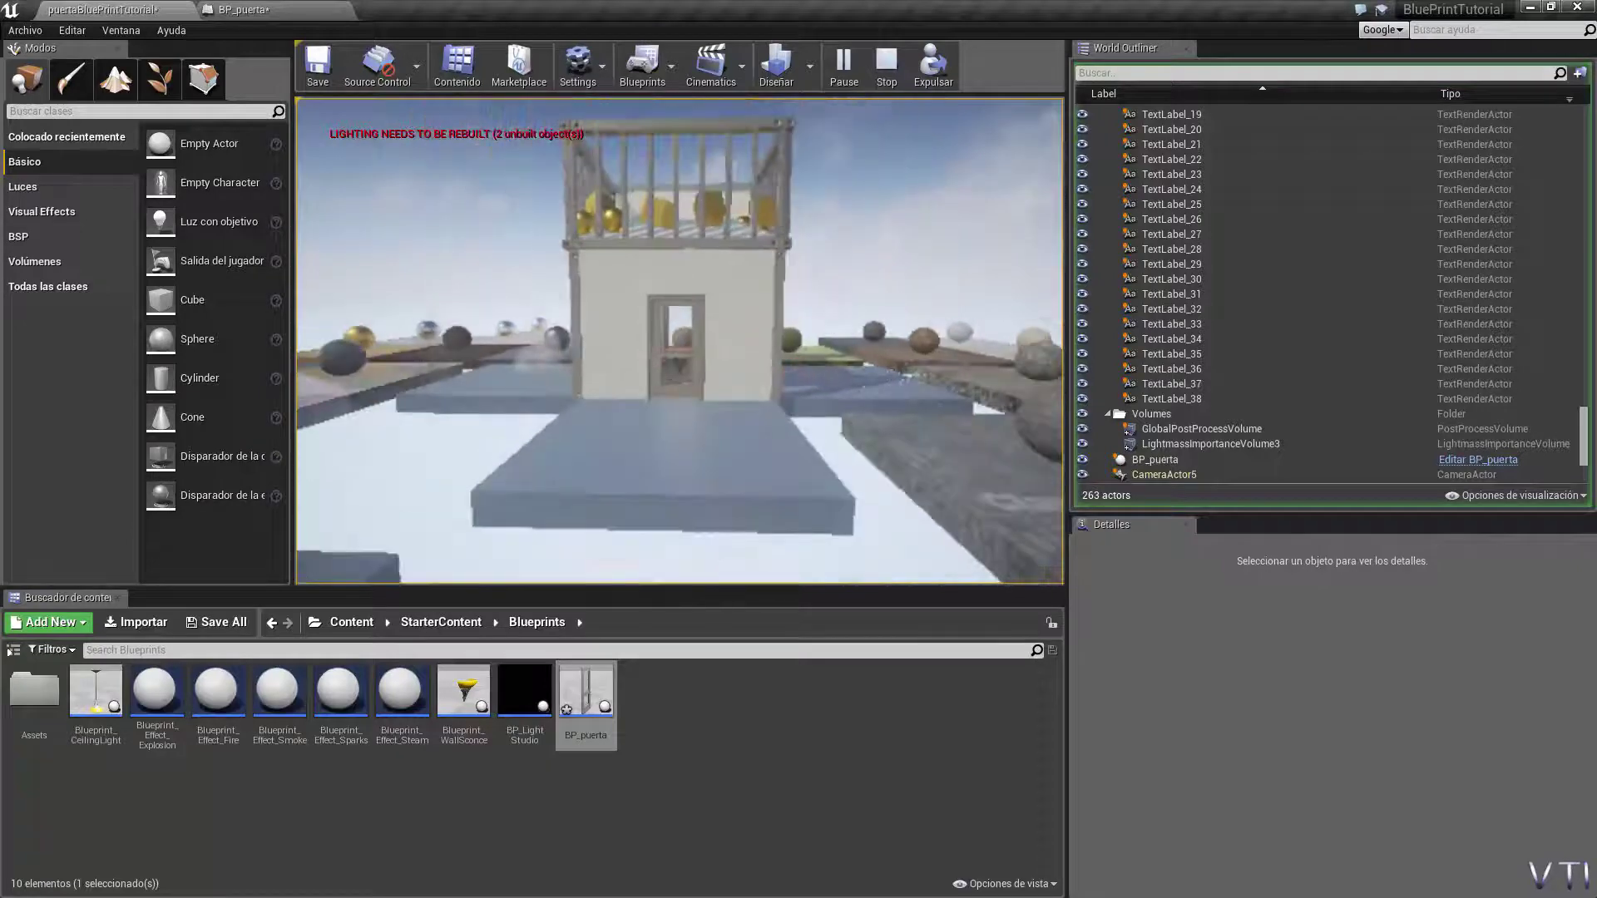
pyautogui.press('s')
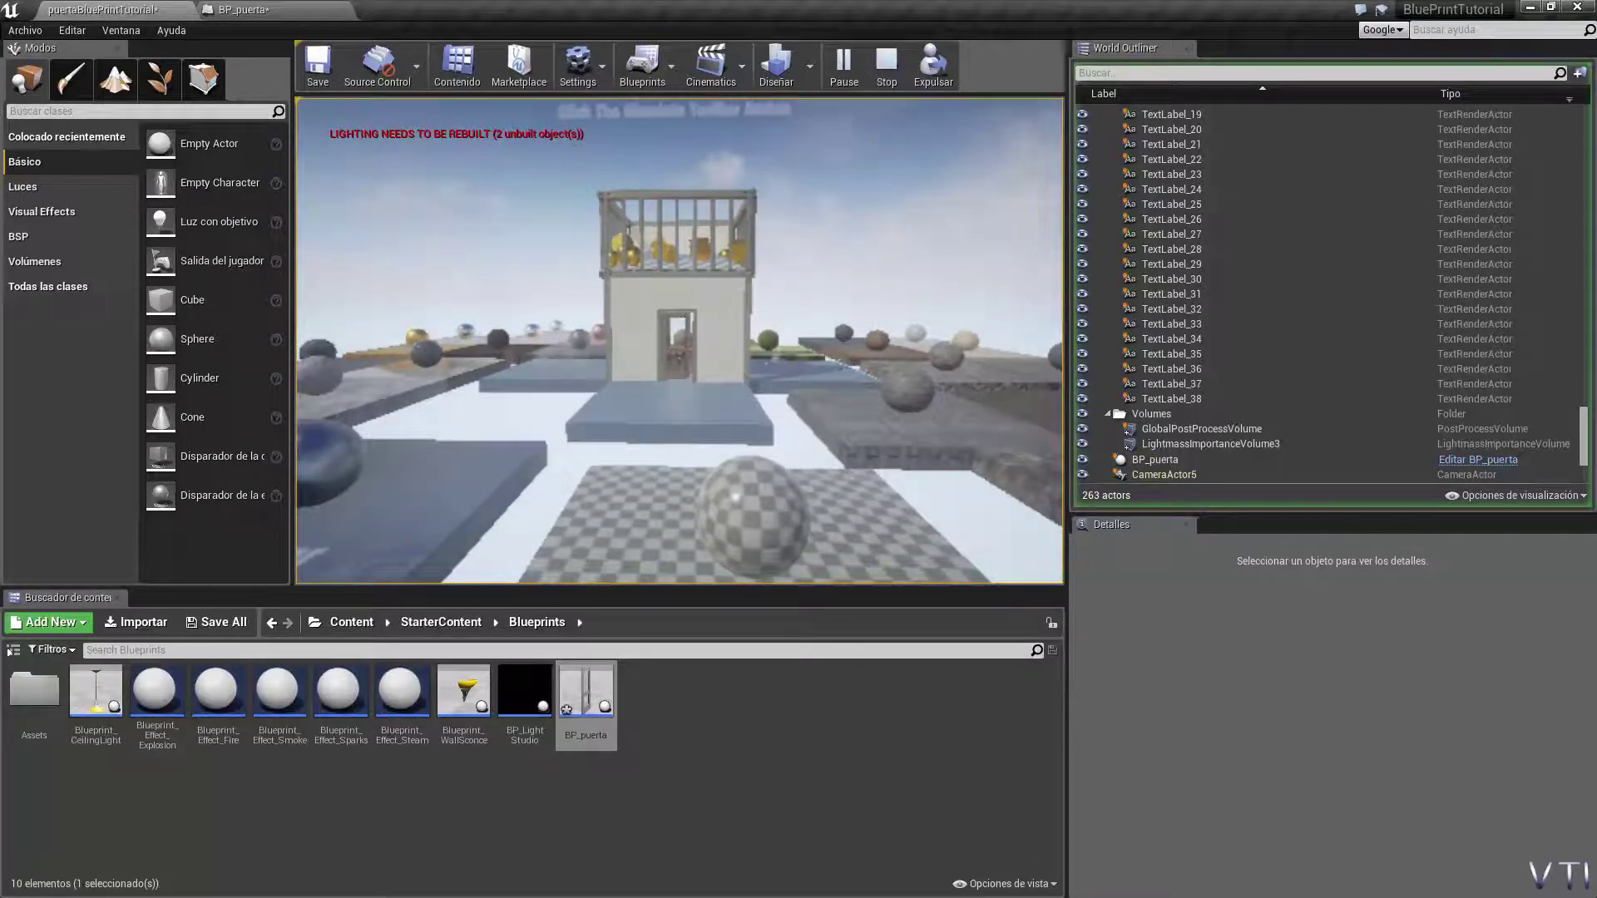
pyautogui.press('w')
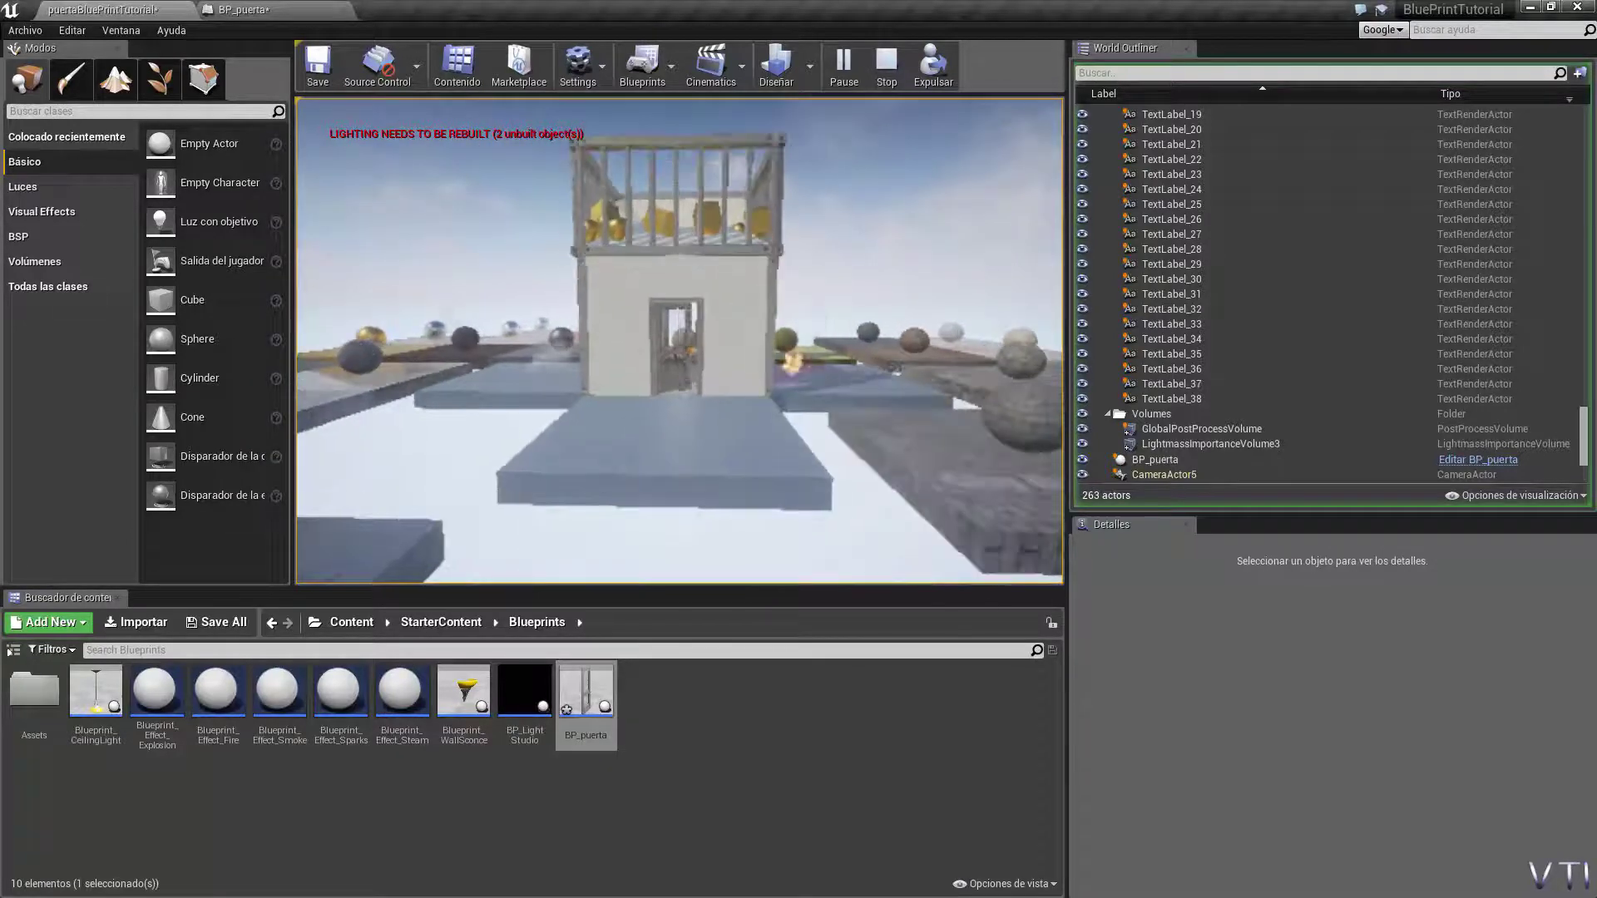
pyautogui.press('w')
pyautogui.press('s')
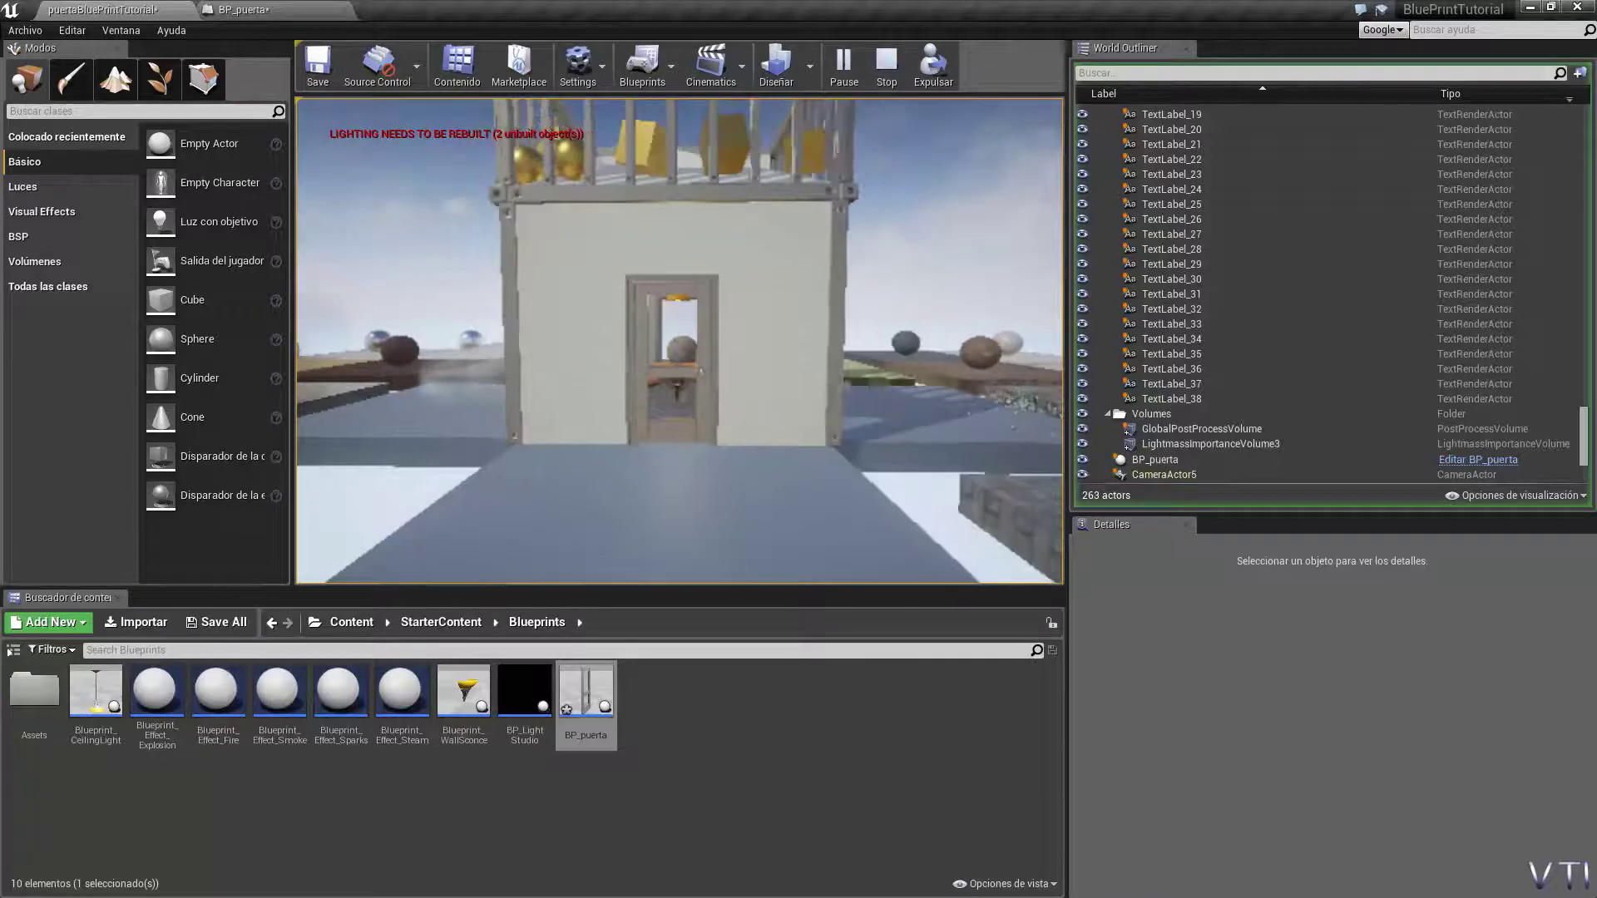
pyautogui.press('w')
pyautogui.press('s')
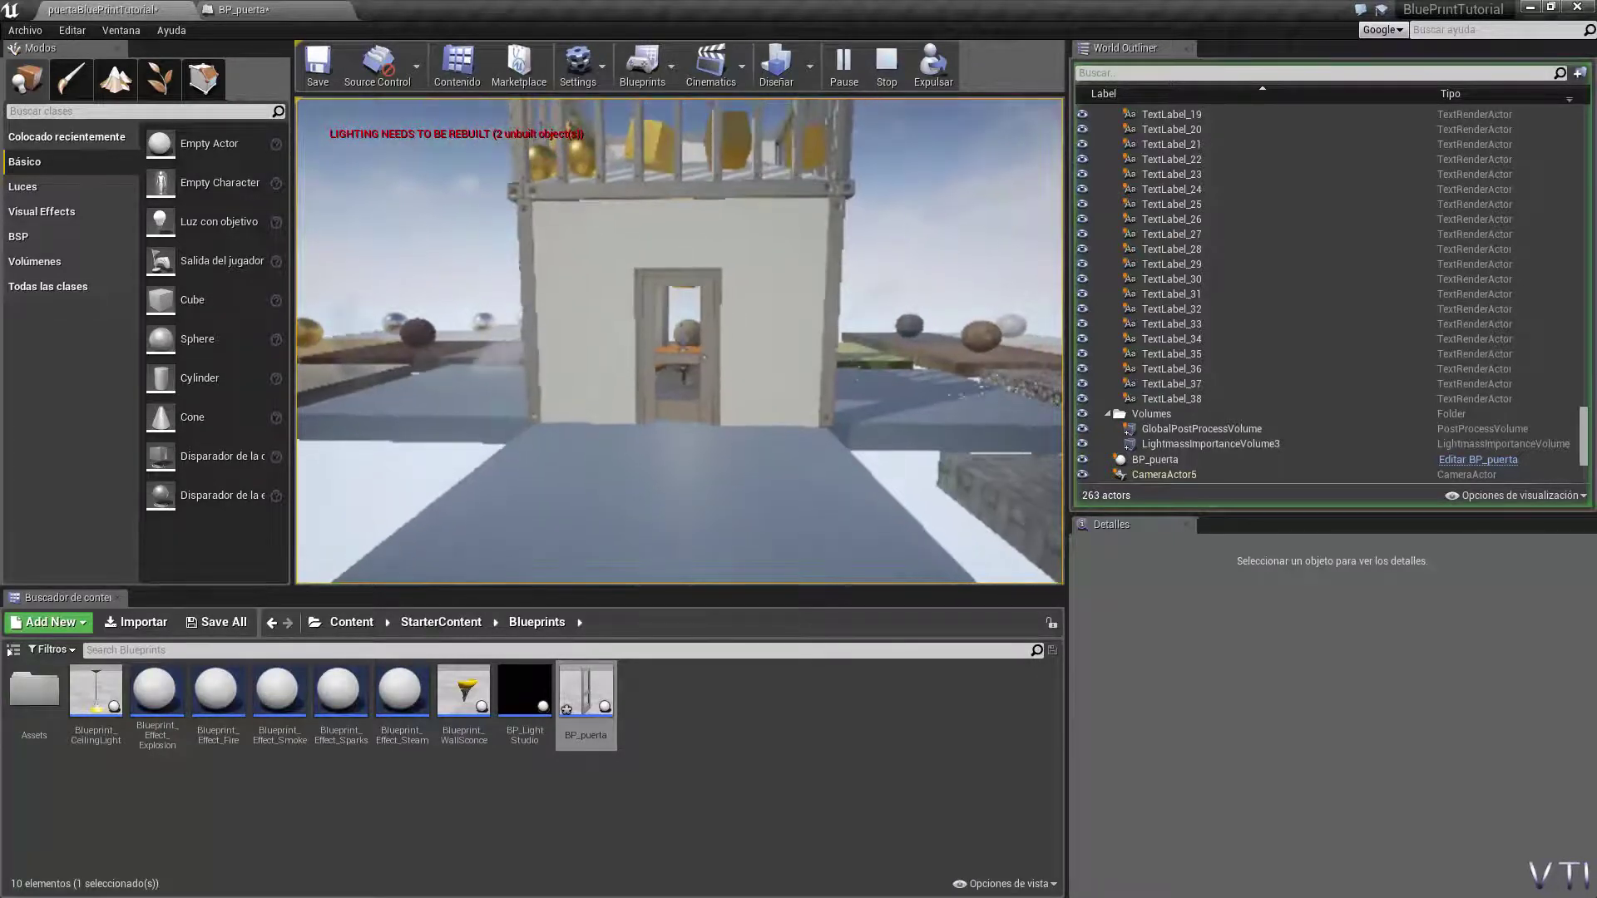
pyautogui.press('w')
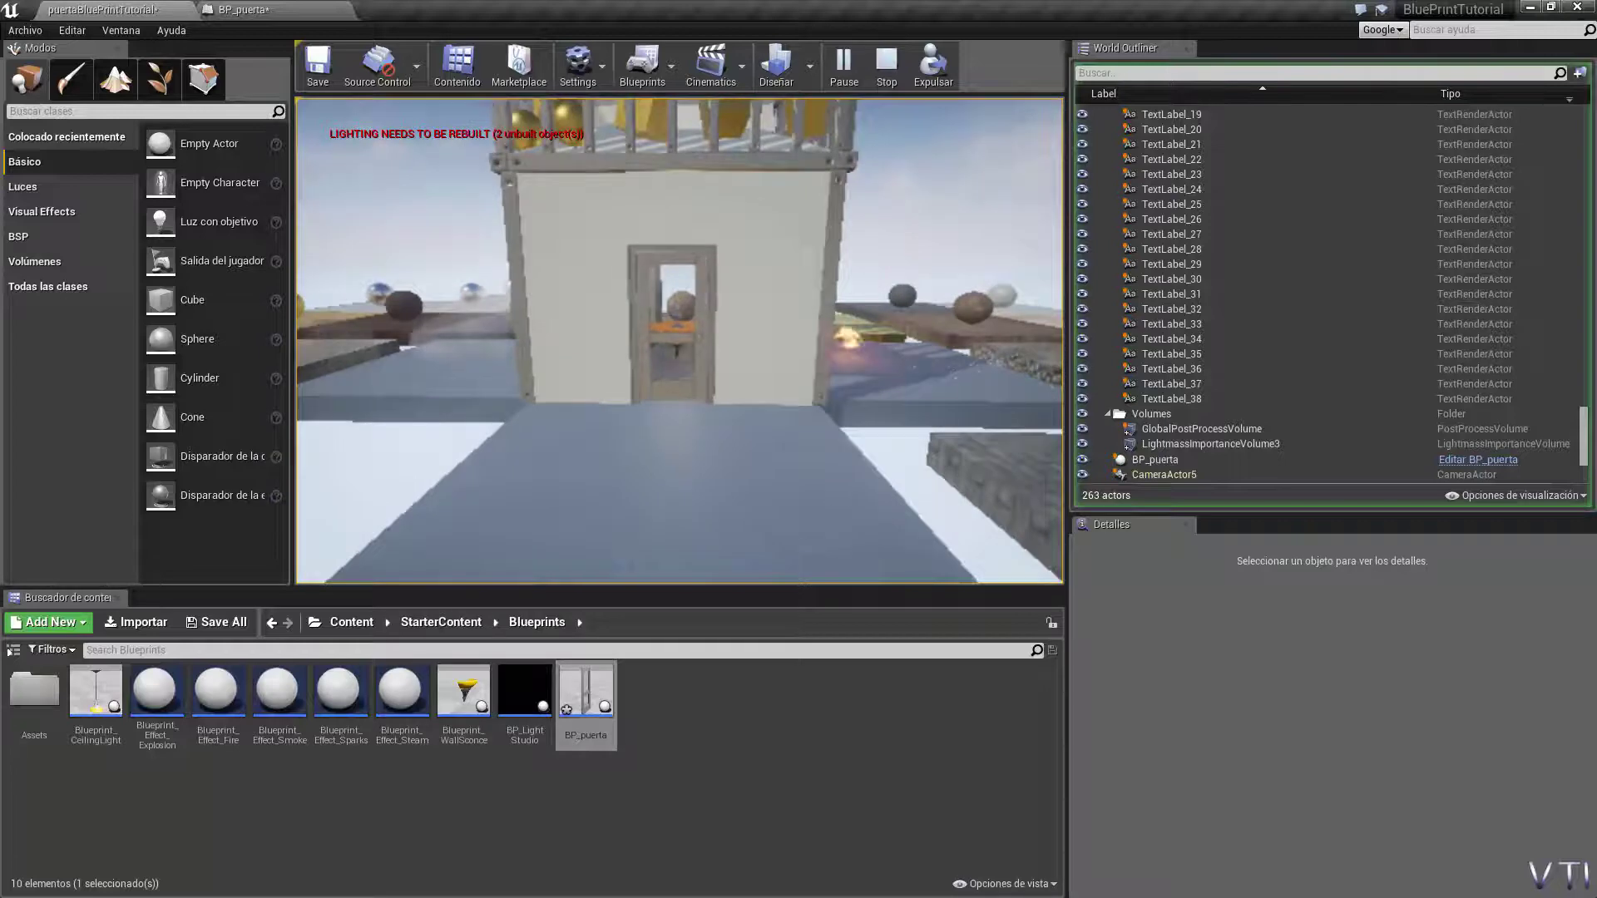
pyautogui.press('s')
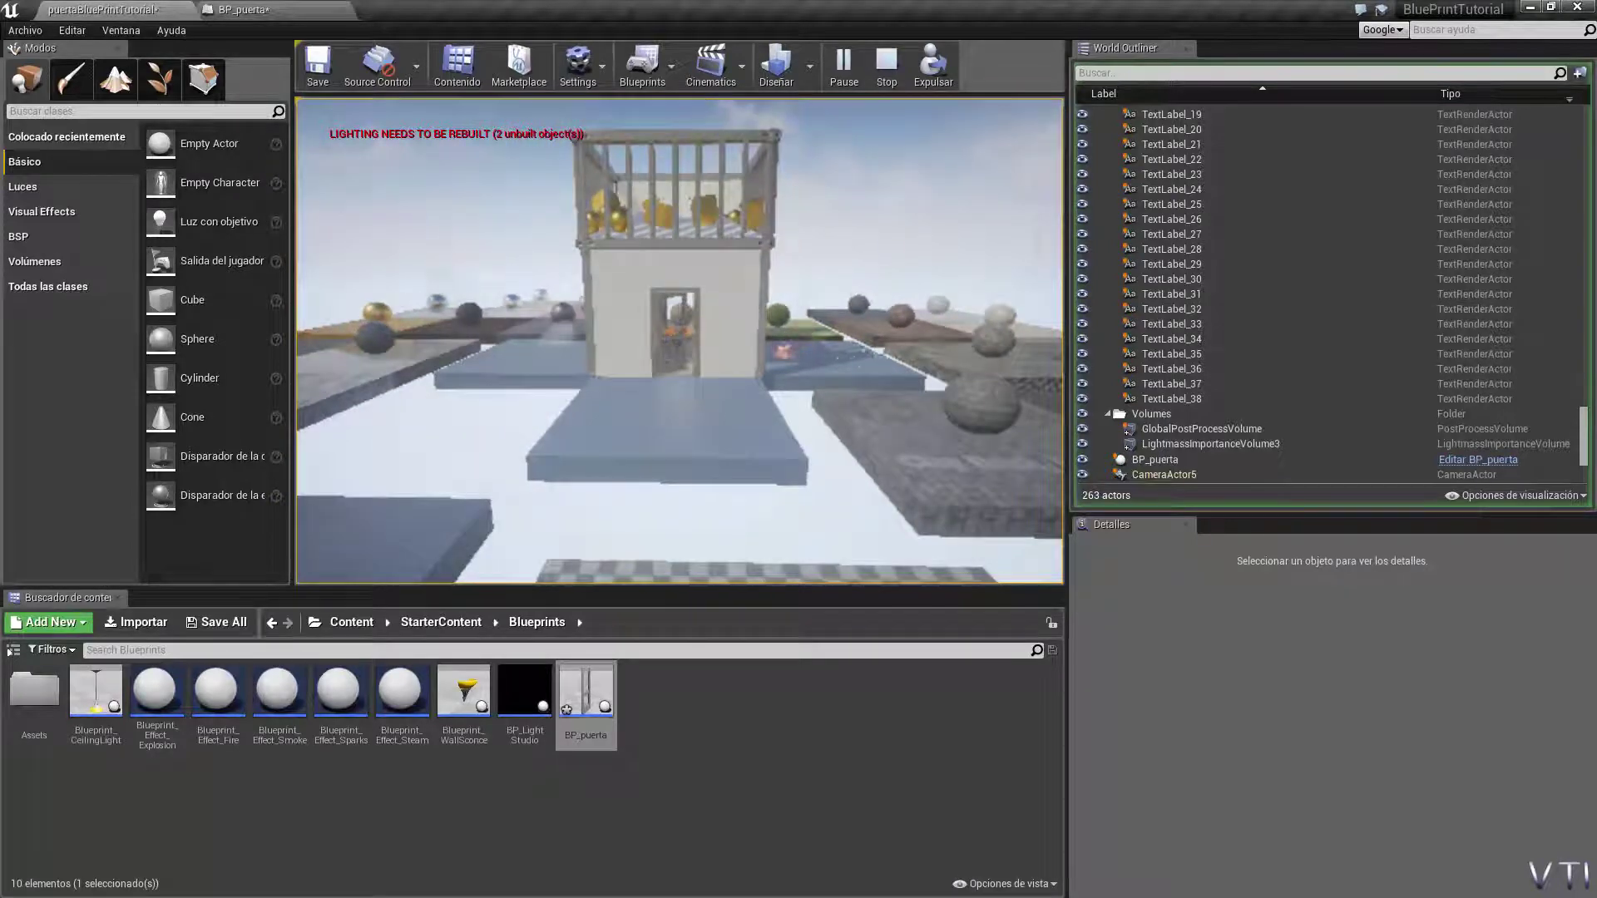
pyautogui.press('s')
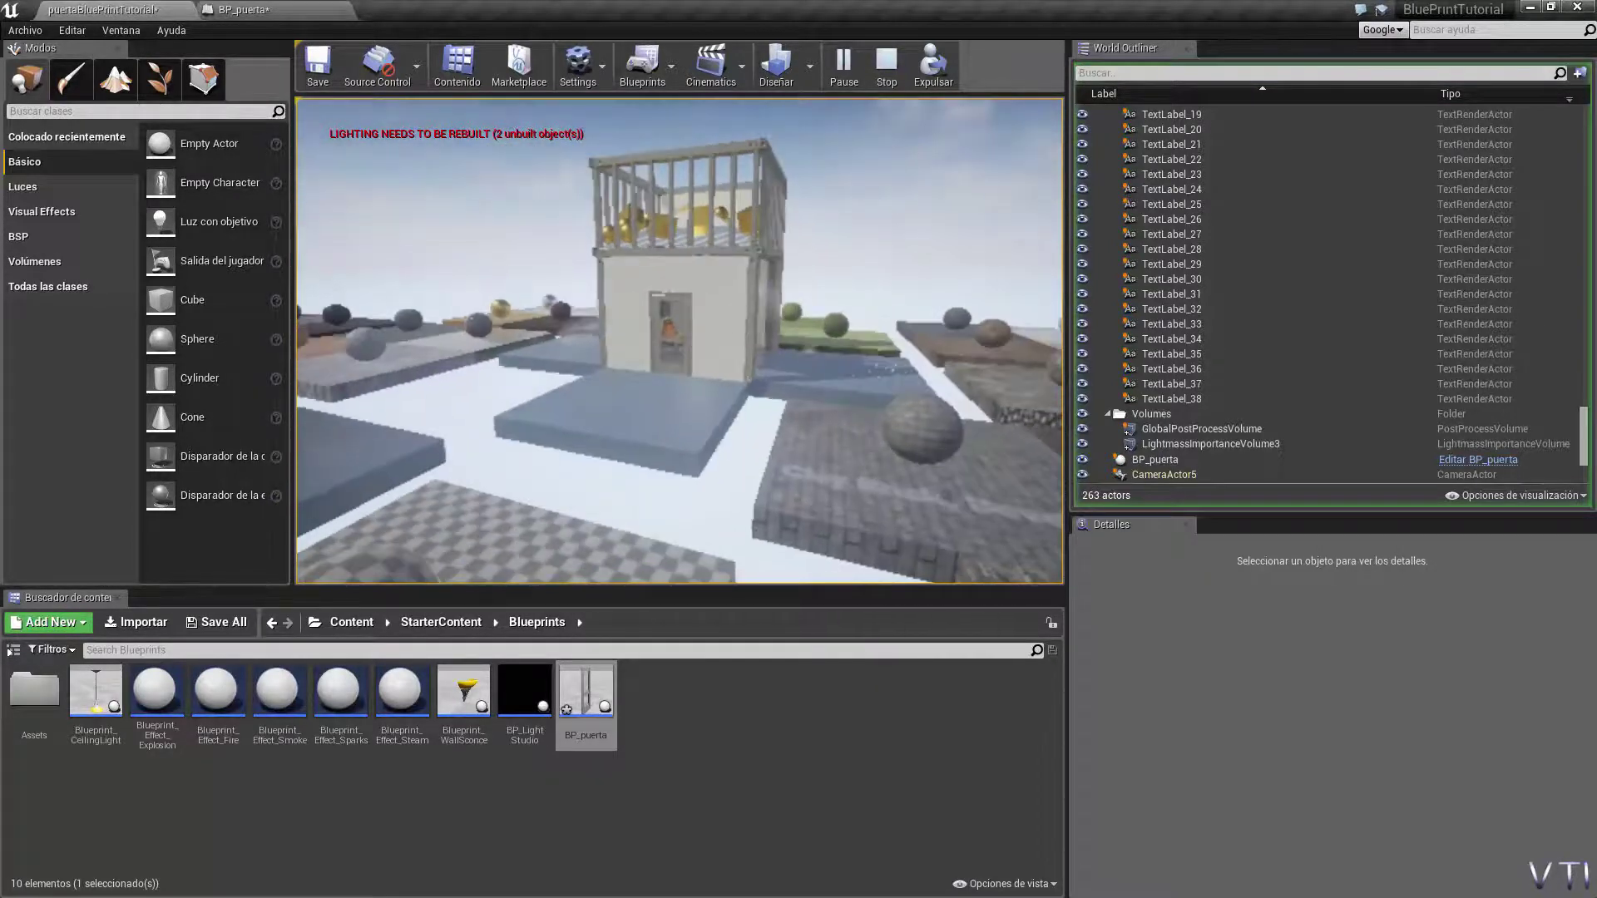
pyautogui.press('w')
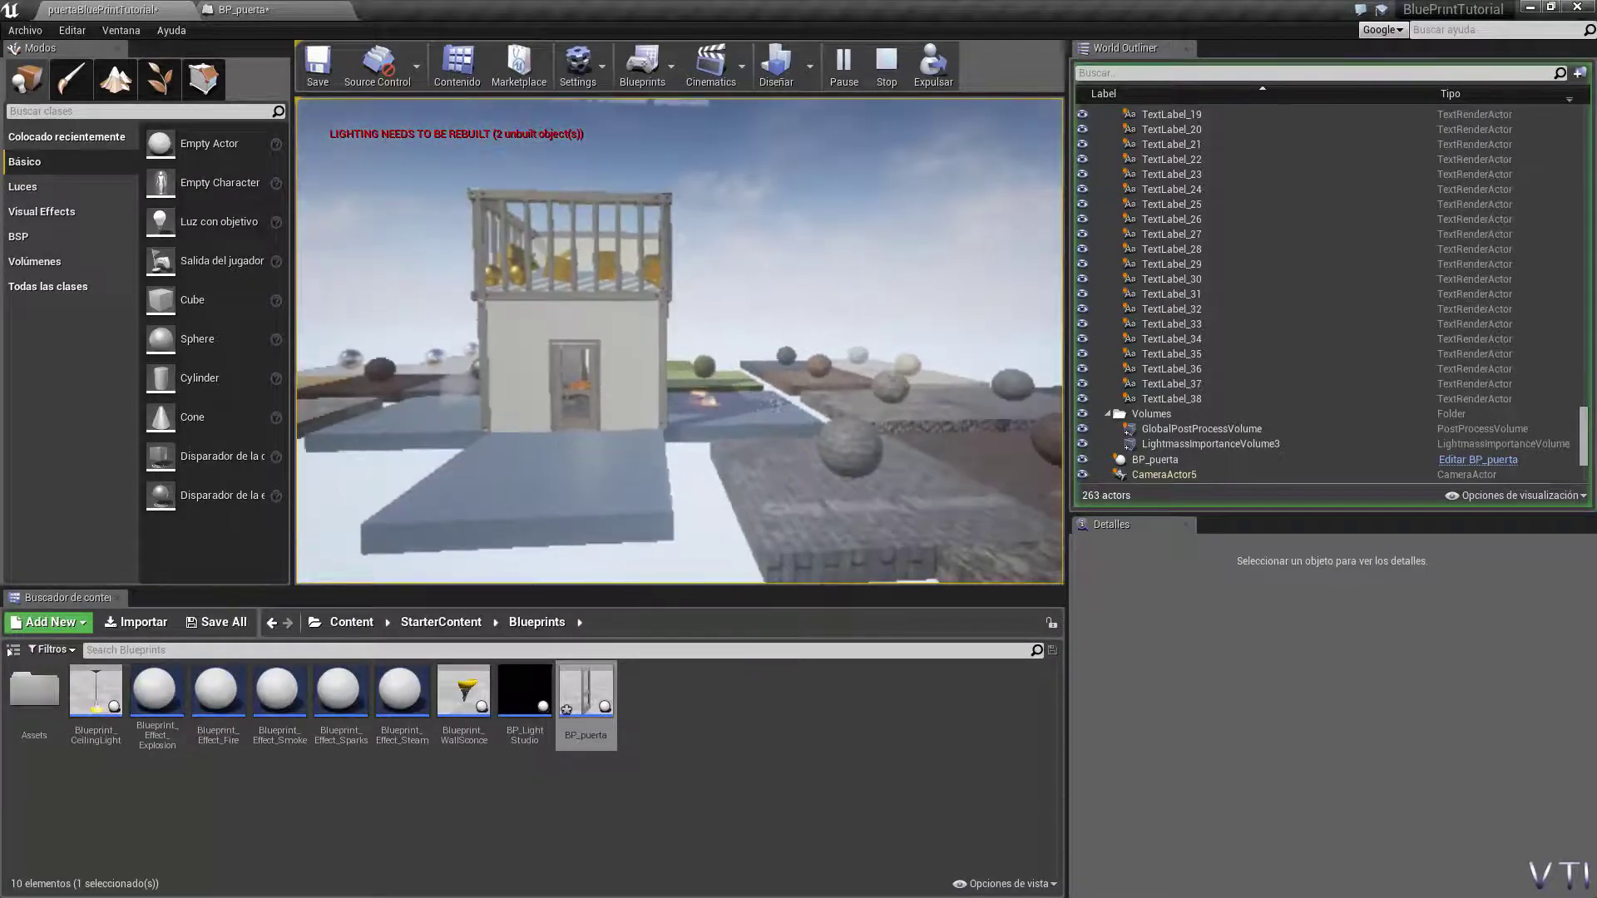
pyautogui.press('Escape')
pyautogui.click(329, 10)
# Step: Paste a second Rama node lower in the graph and place a copy of the == node above it
pyautogui.moveTo(414, 284); pyautogui.dragTo(529, 258, button='right')
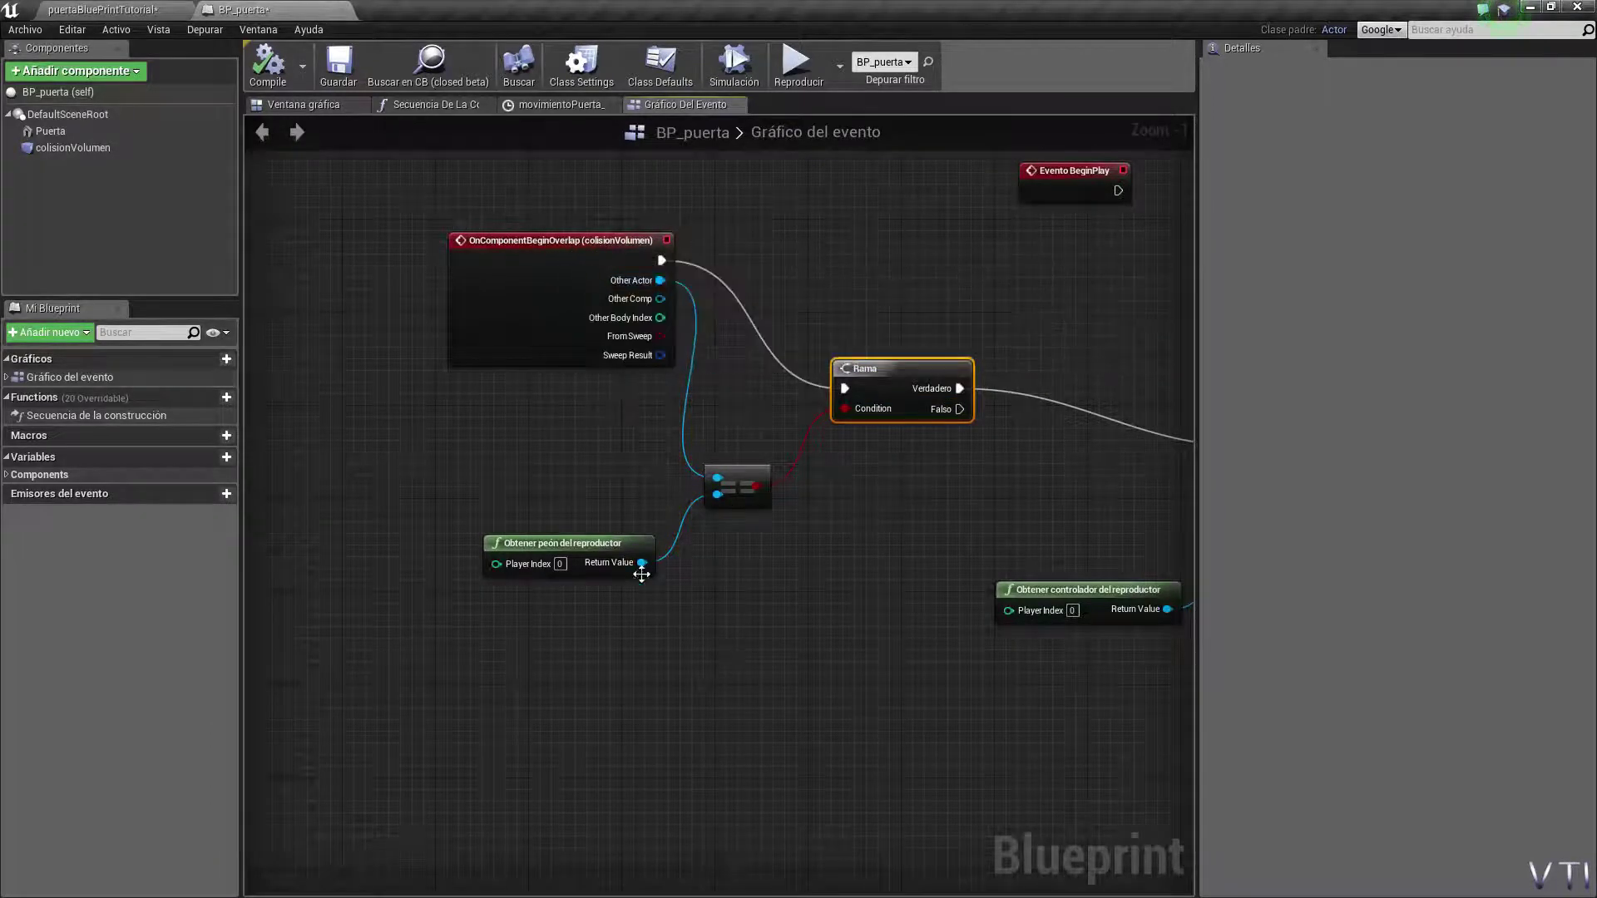
pyautogui.moveTo(616, 643); pyautogui.dragTo(679, 615, button='right')
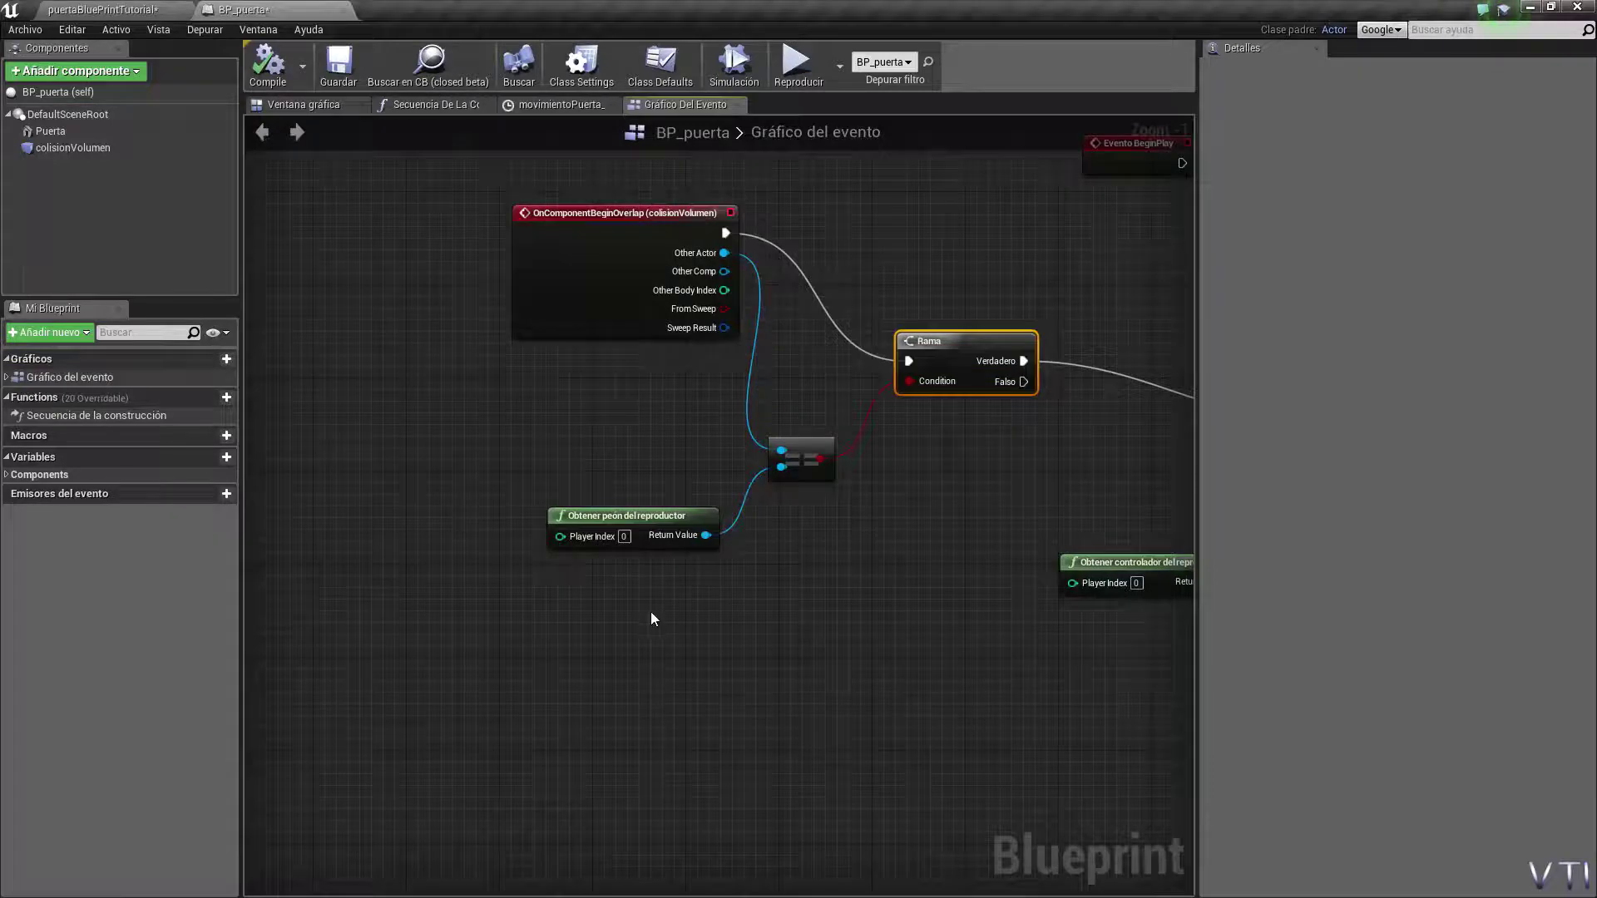
pyautogui.moveTo(653, 618); pyautogui.dragTo(643, 615, button='right')
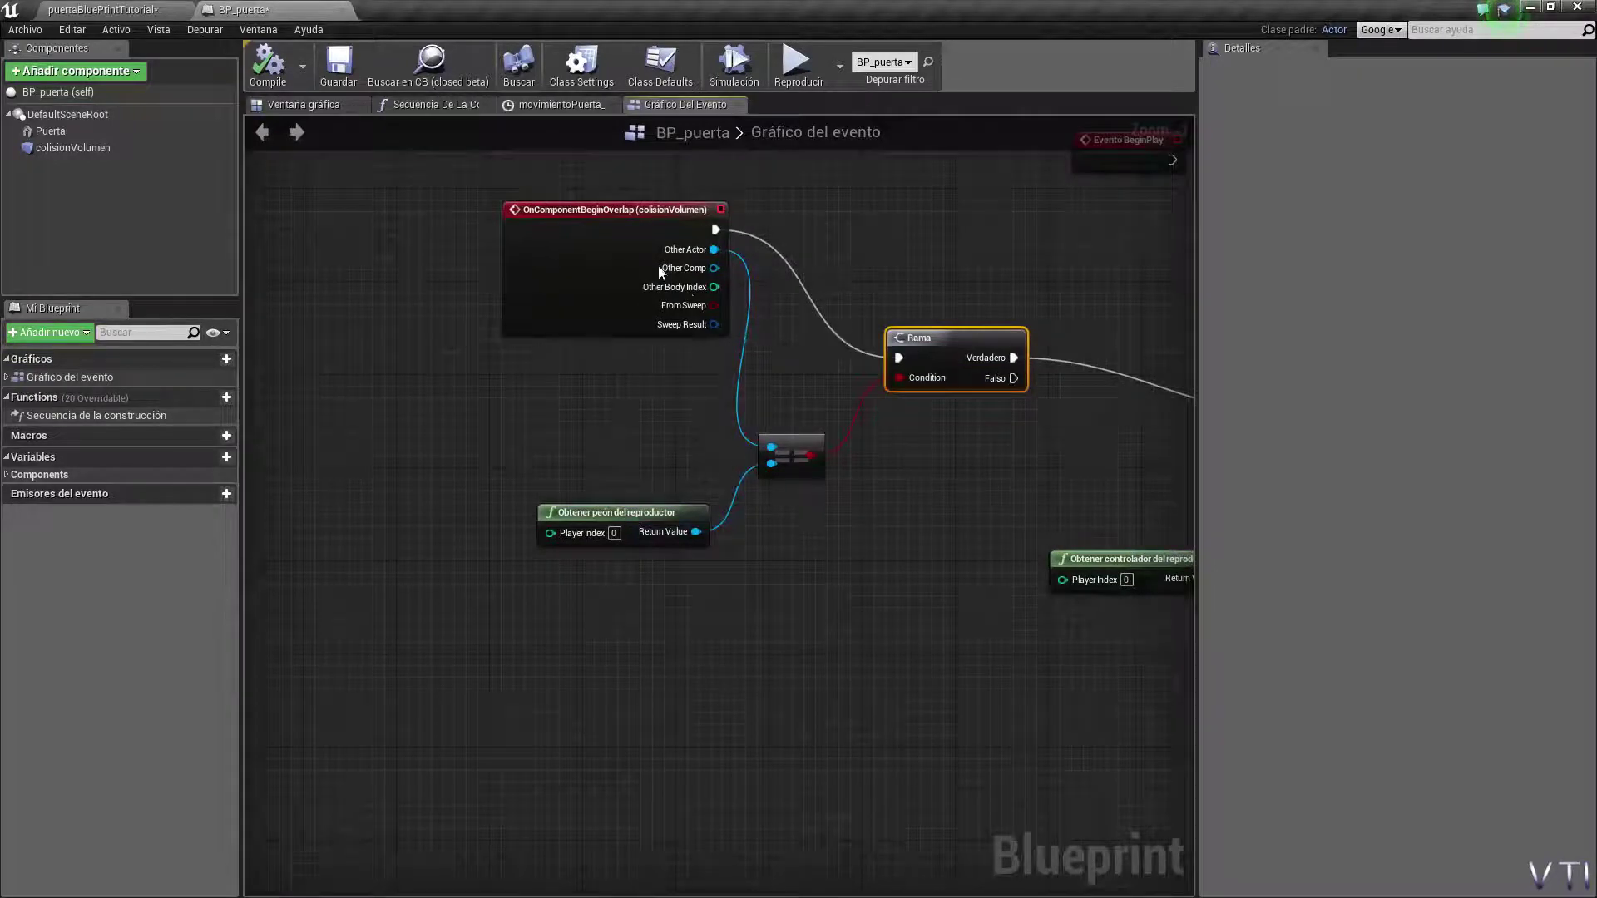
pyautogui.moveTo(817, 512); pyautogui.dragTo(735, 502, button='right')
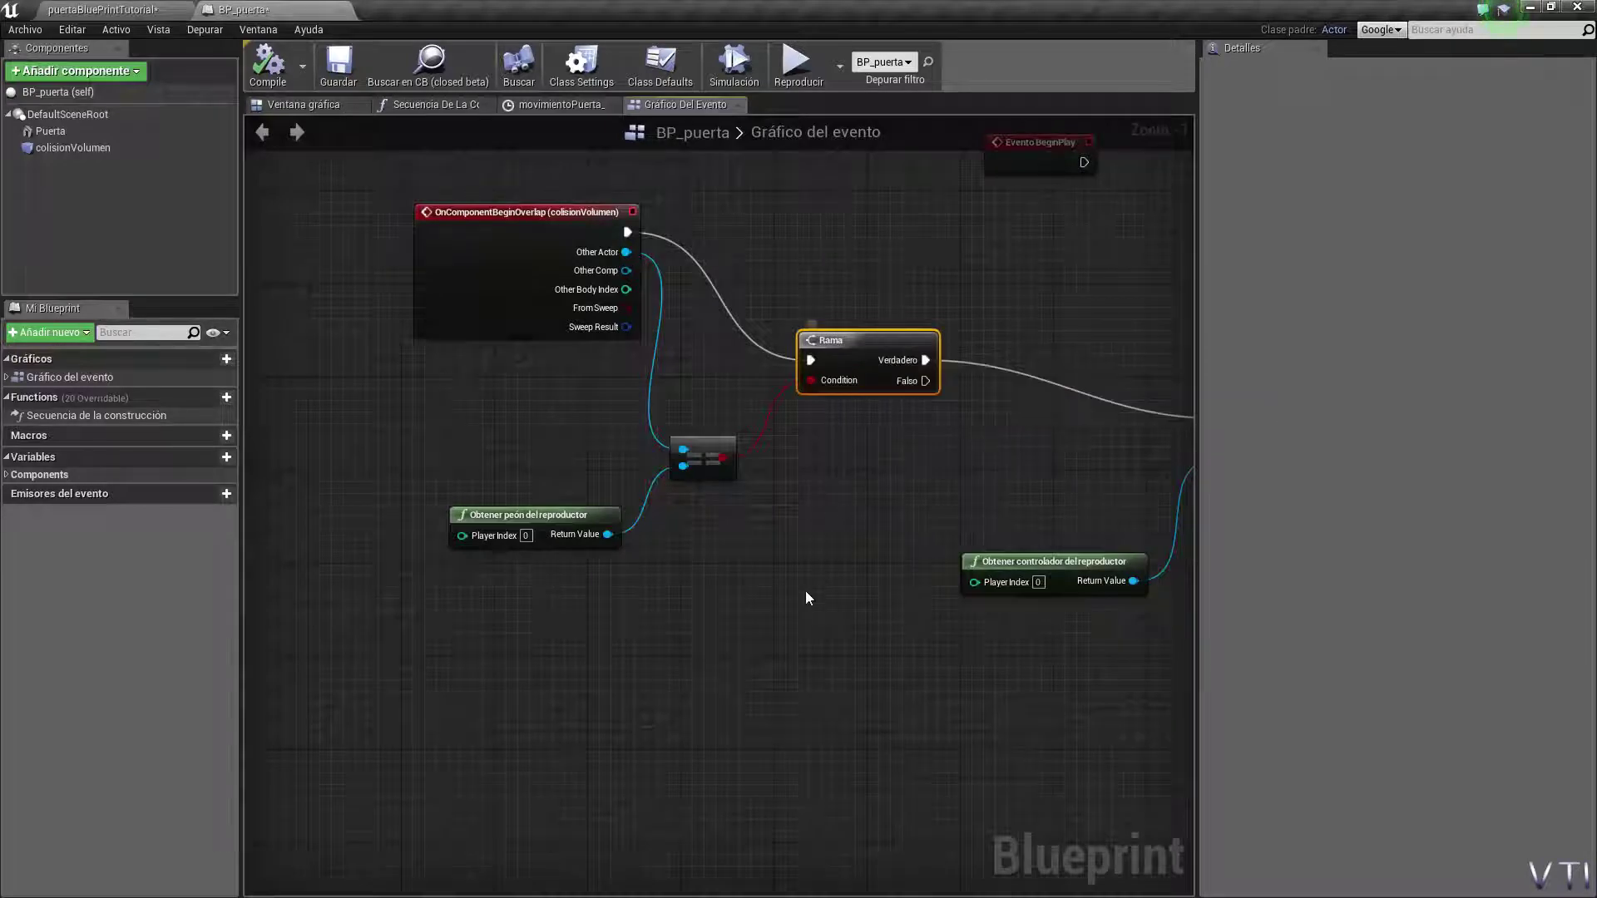
pyautogui.hotkey('ctrl', 'v')
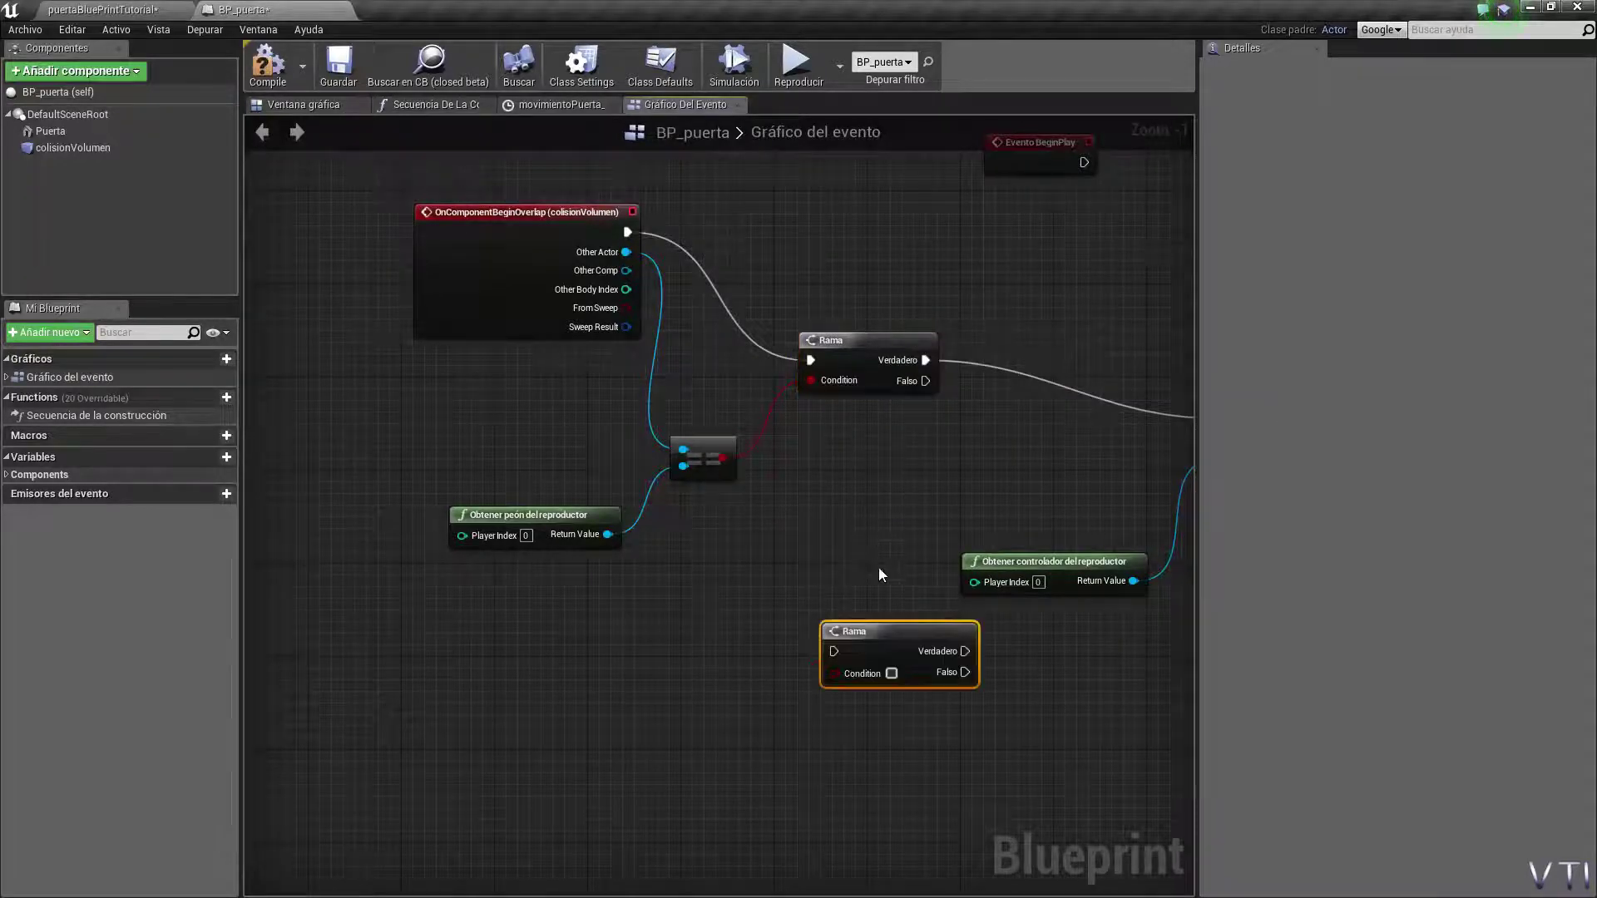
pyautogui.moveTo(891, 623); pyautogui.dragTo(835, 670)
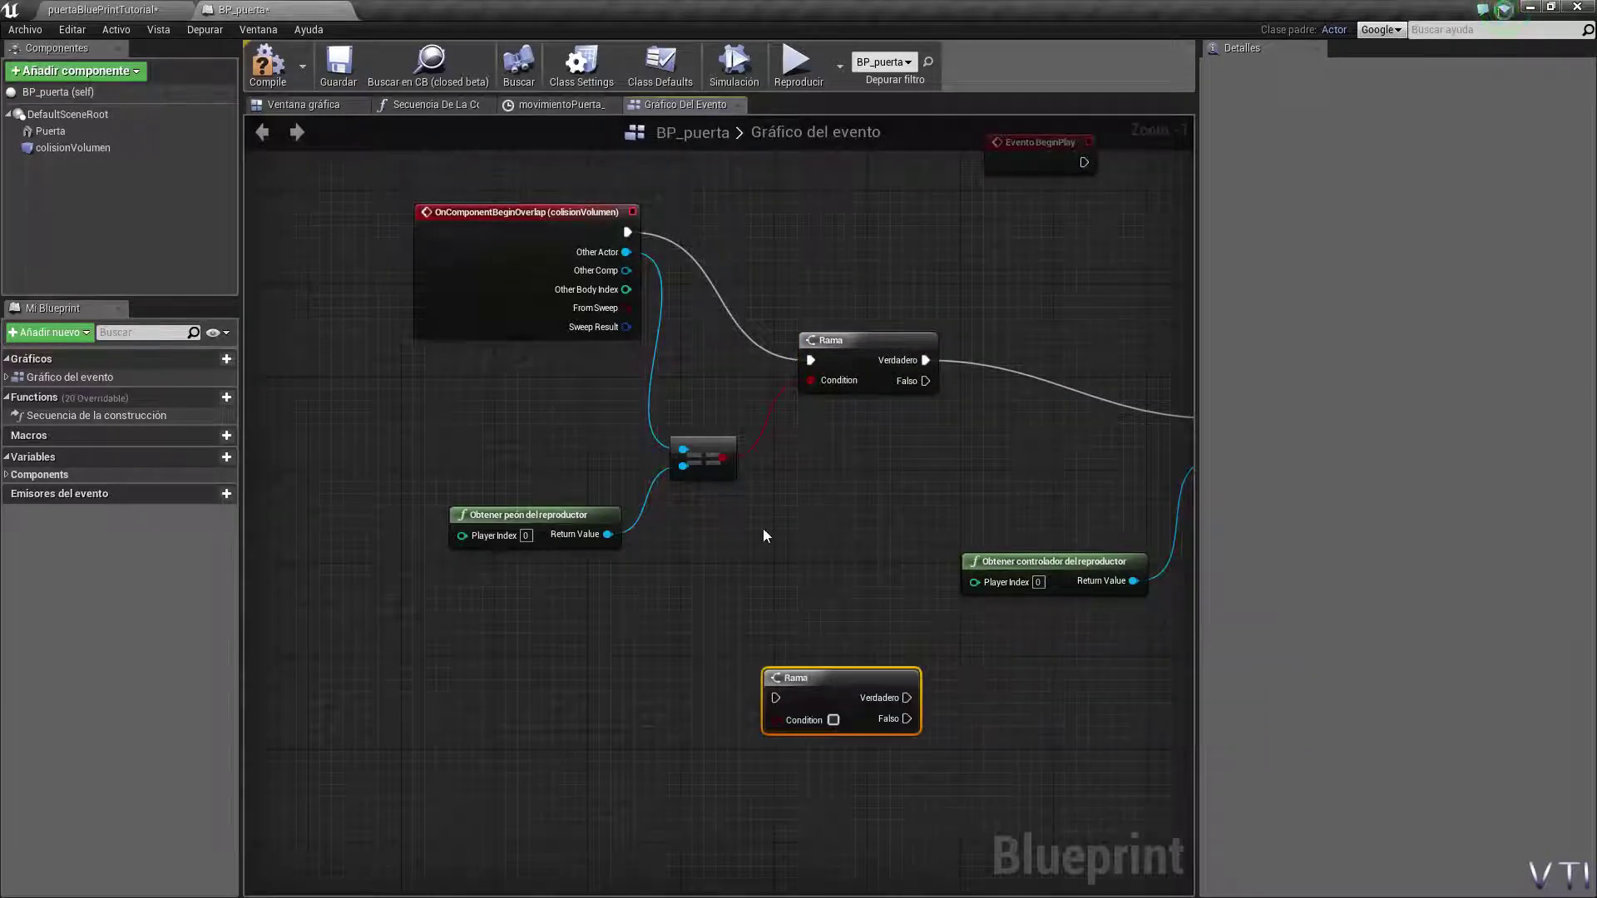
pyautogui.click(703, 456)
pyautogui.hotkey('ctrl', 'c')
pyautogui.hotkey('ctrl', 'v')
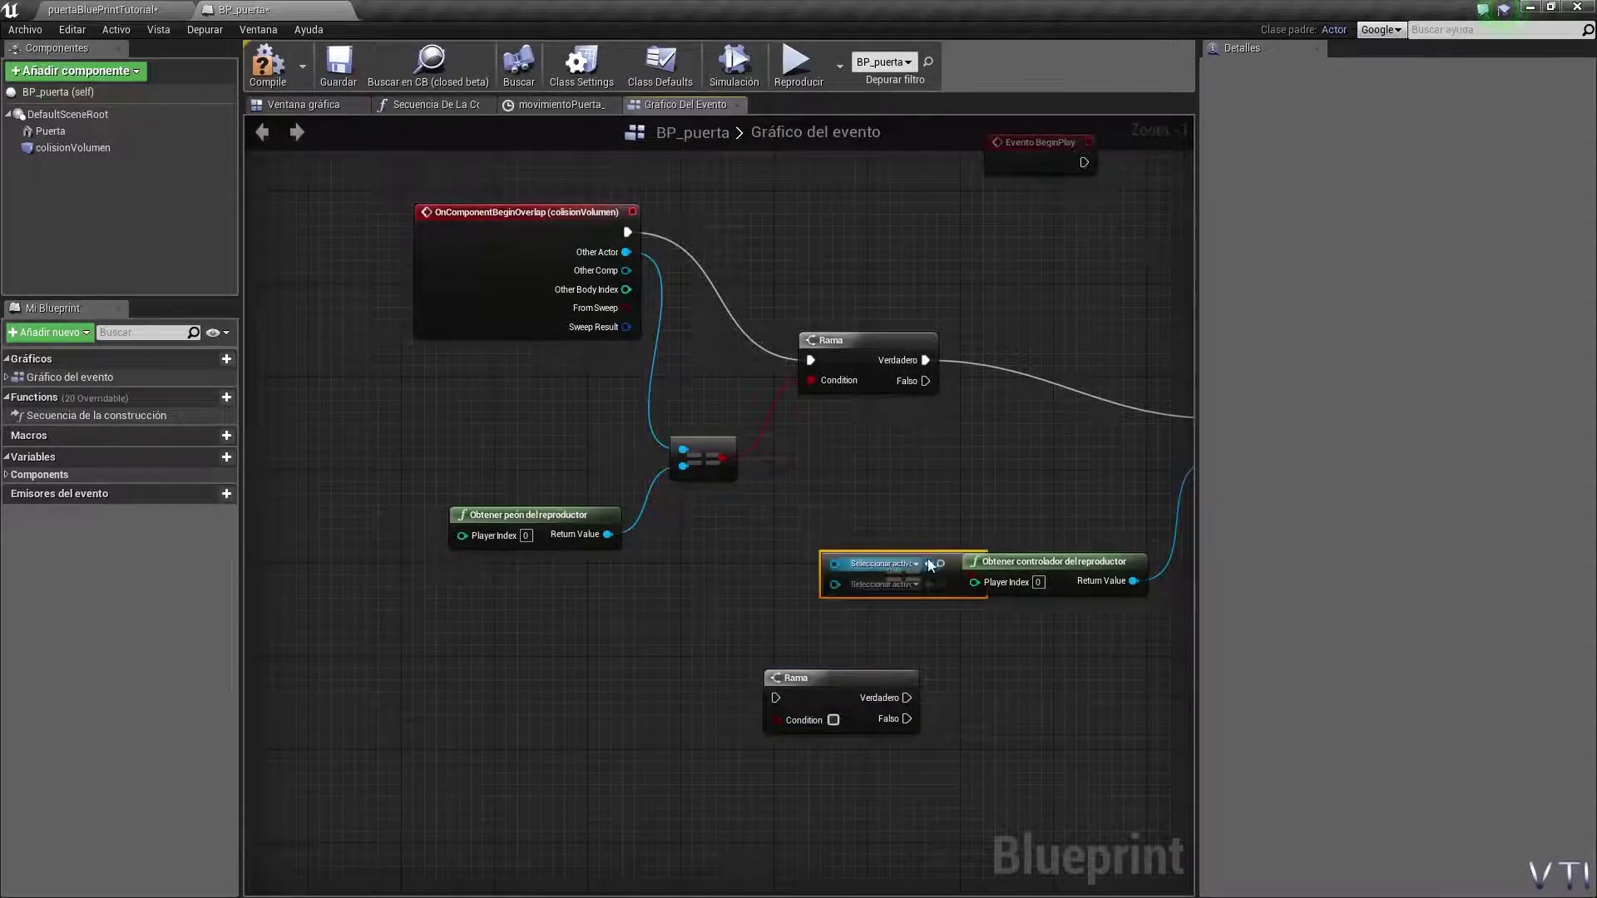
pyautogui.moveTo(952, 559); pyautogui.dragTo(777, 605)
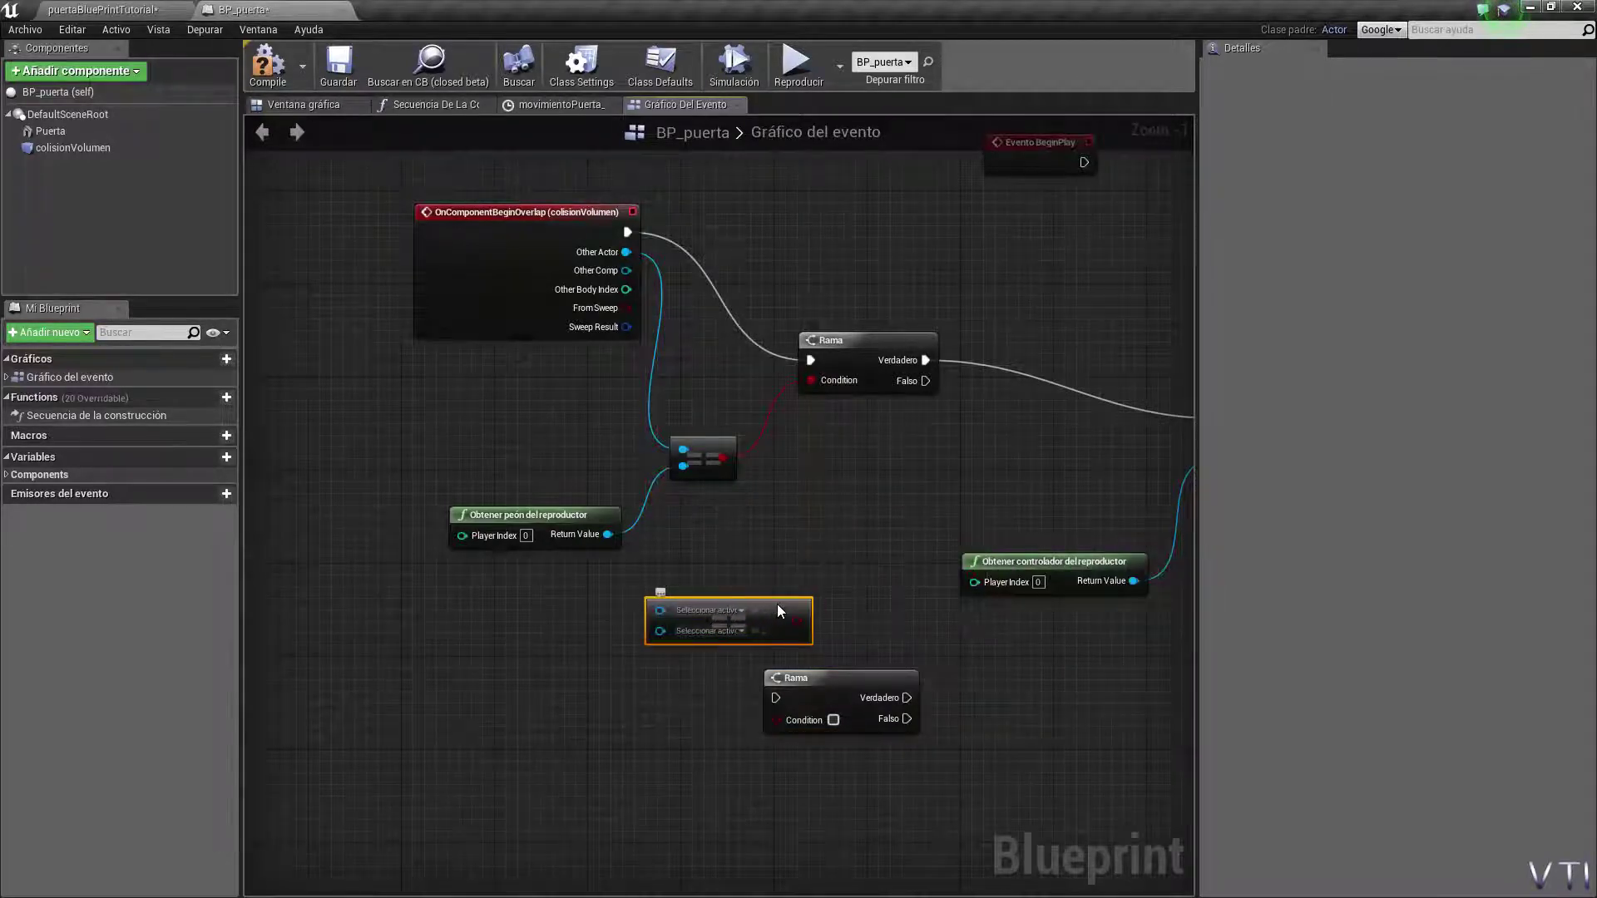
# Step: Duplicate the Obtener peón del reproductor node to the lower left and align the copied nodes
pyautogui.click(616, 519)
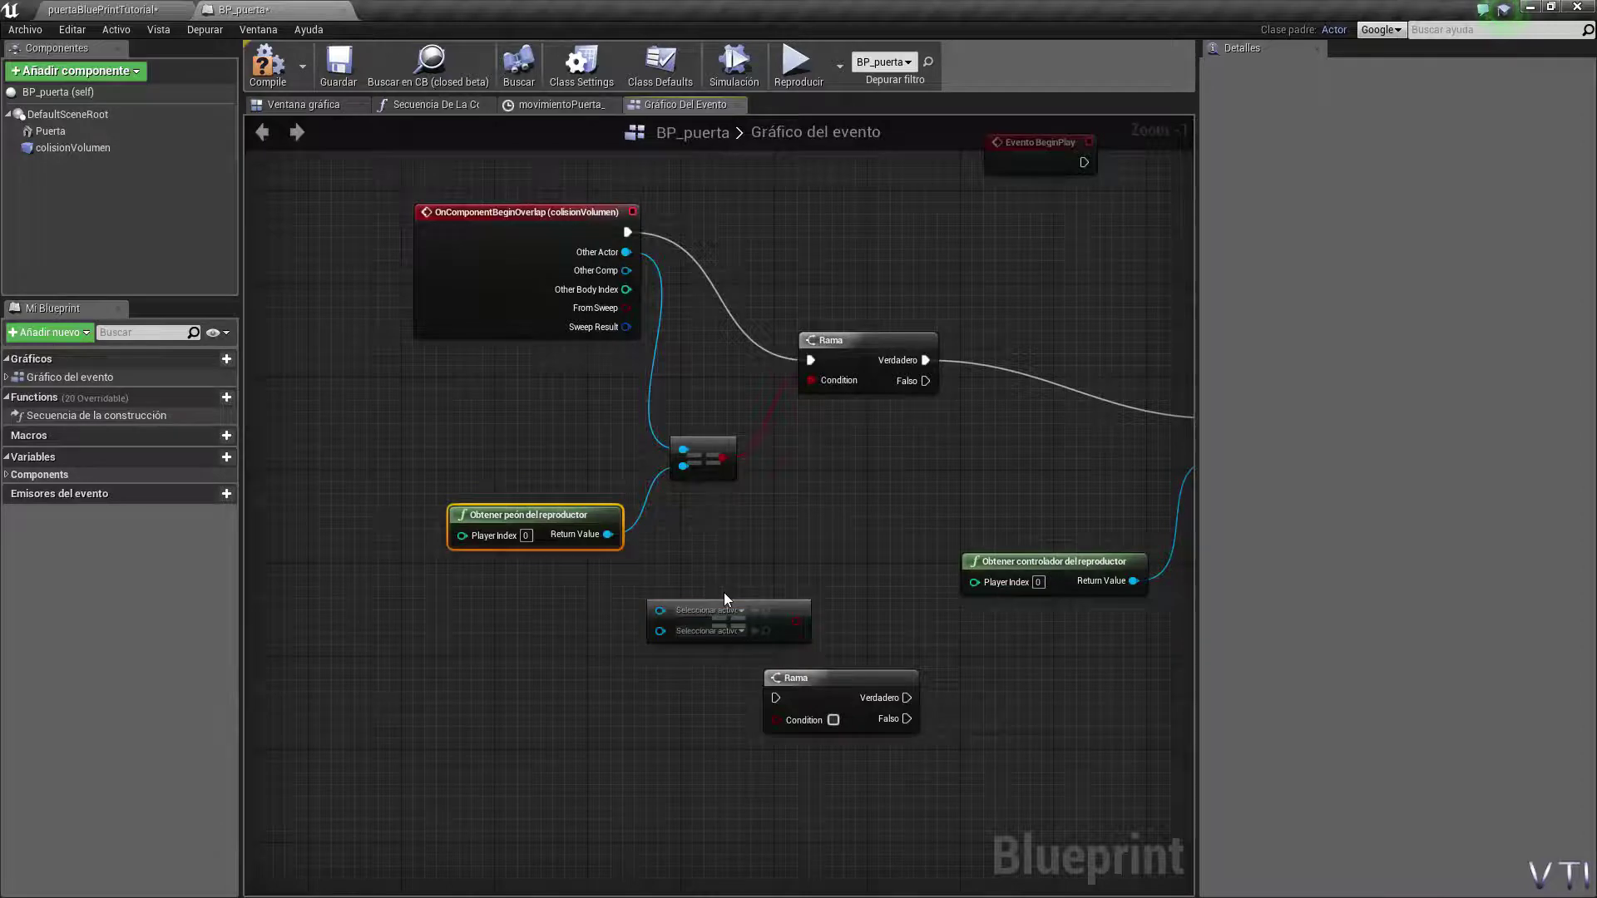
pyautogui.hotkey('ctrl', 'c')
pyautogui.hotkey('ctrl', 'v')
pyautogui.moveTo(864, 602); pyautogui.dragTo(572, 800)
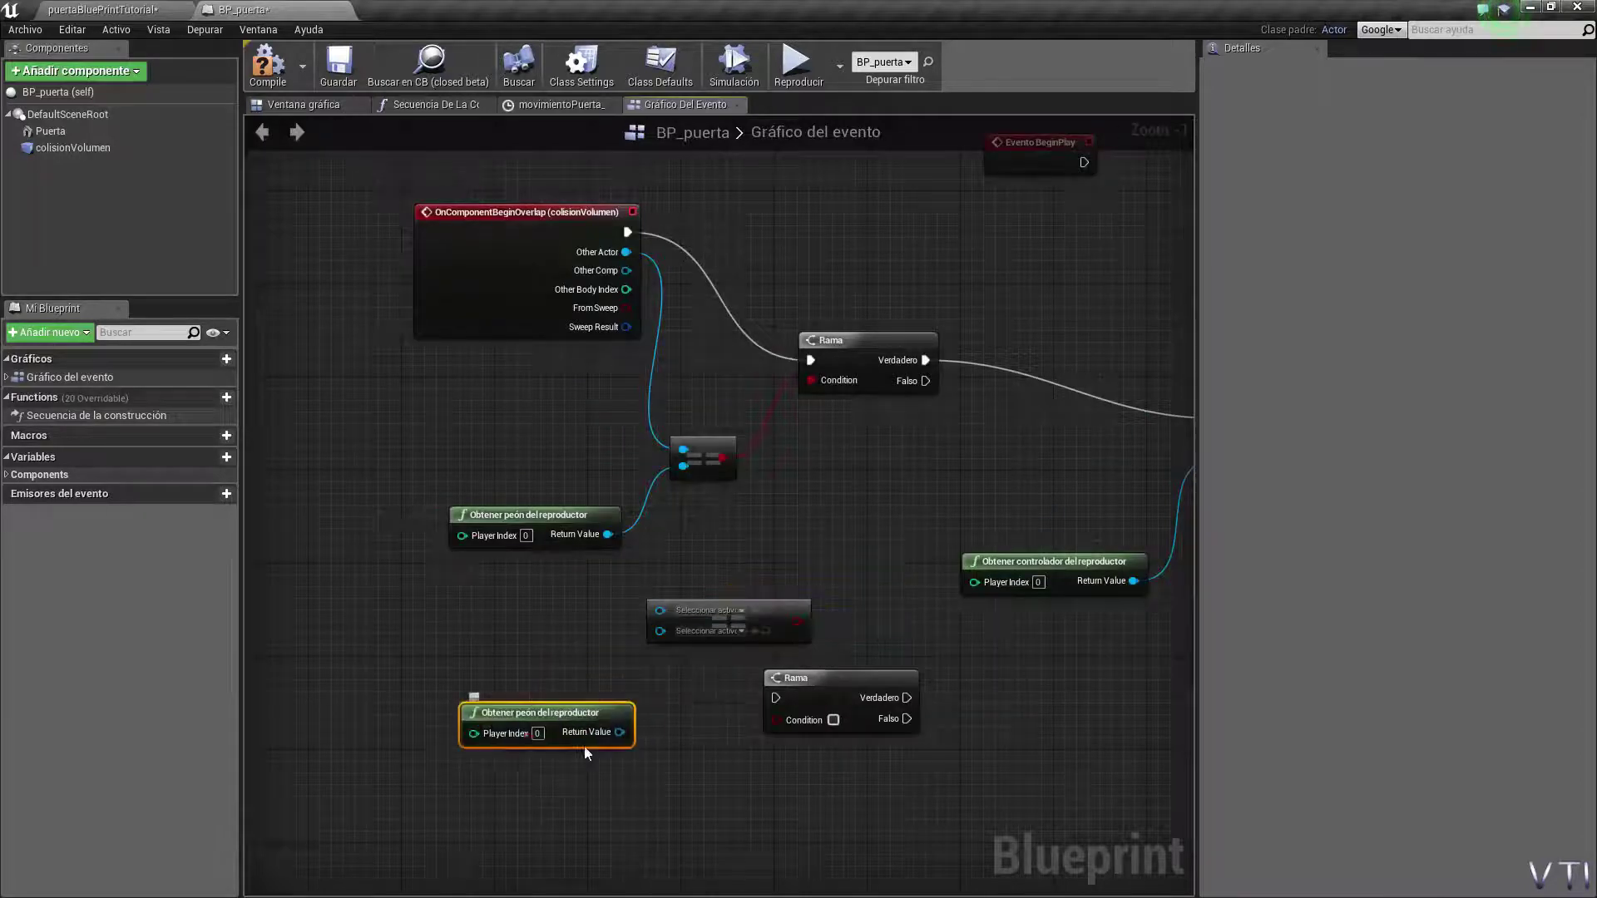
pyautogui.moveTo(783, 537); pyautogui.dragTo(820, 484, button='right')
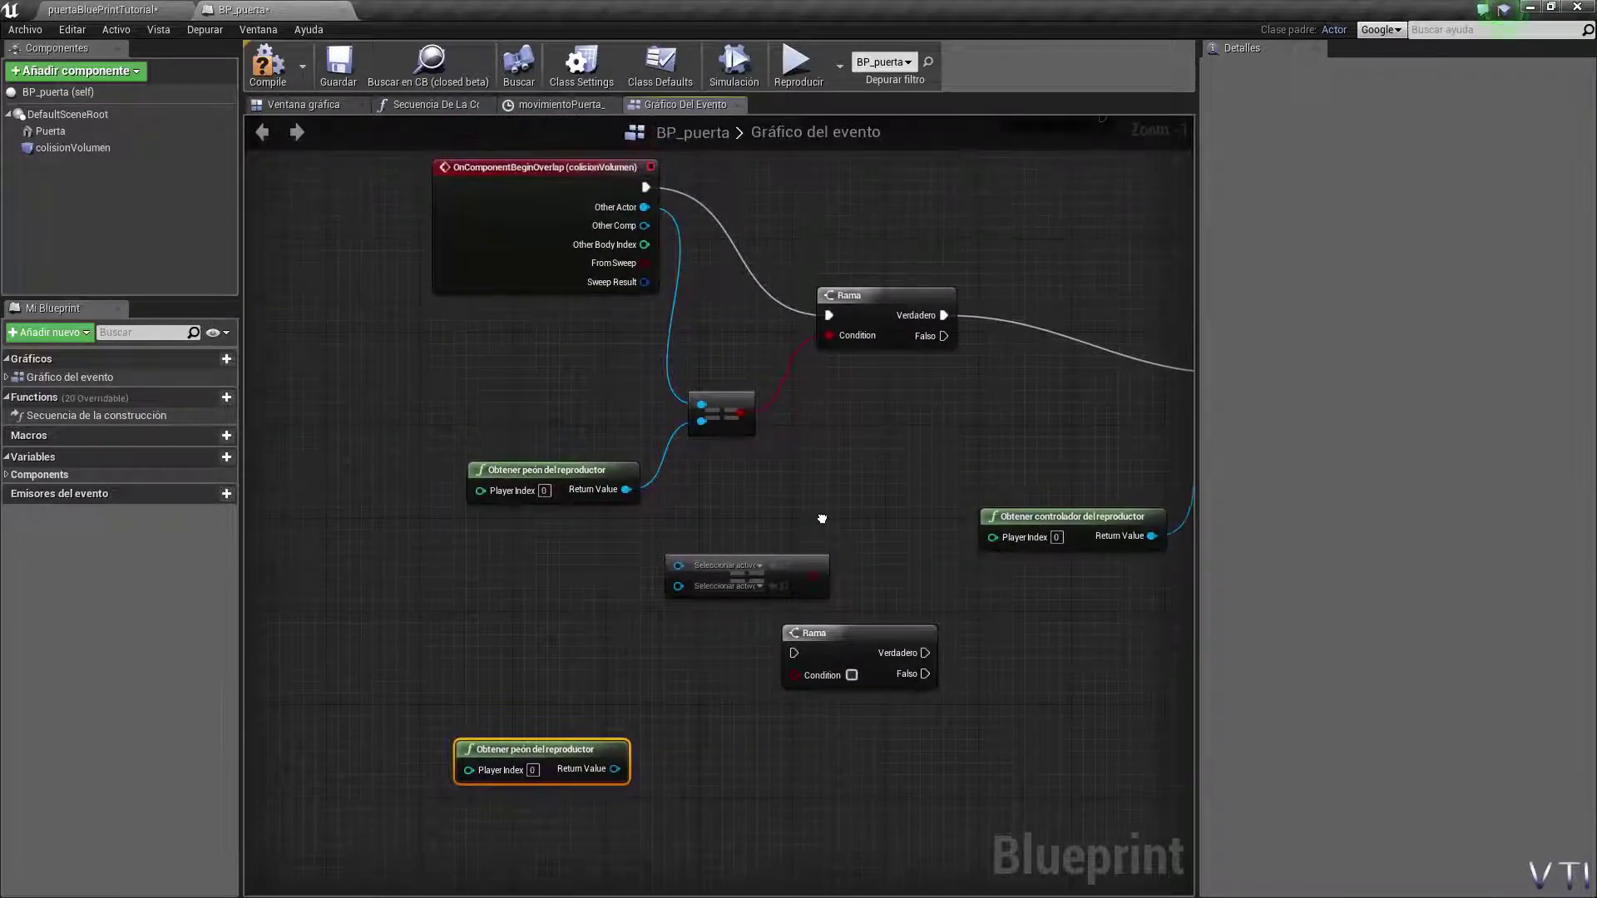
pyautogui.moveTo(857, 565); pyautogui.dragTo(774, 523, button='right')
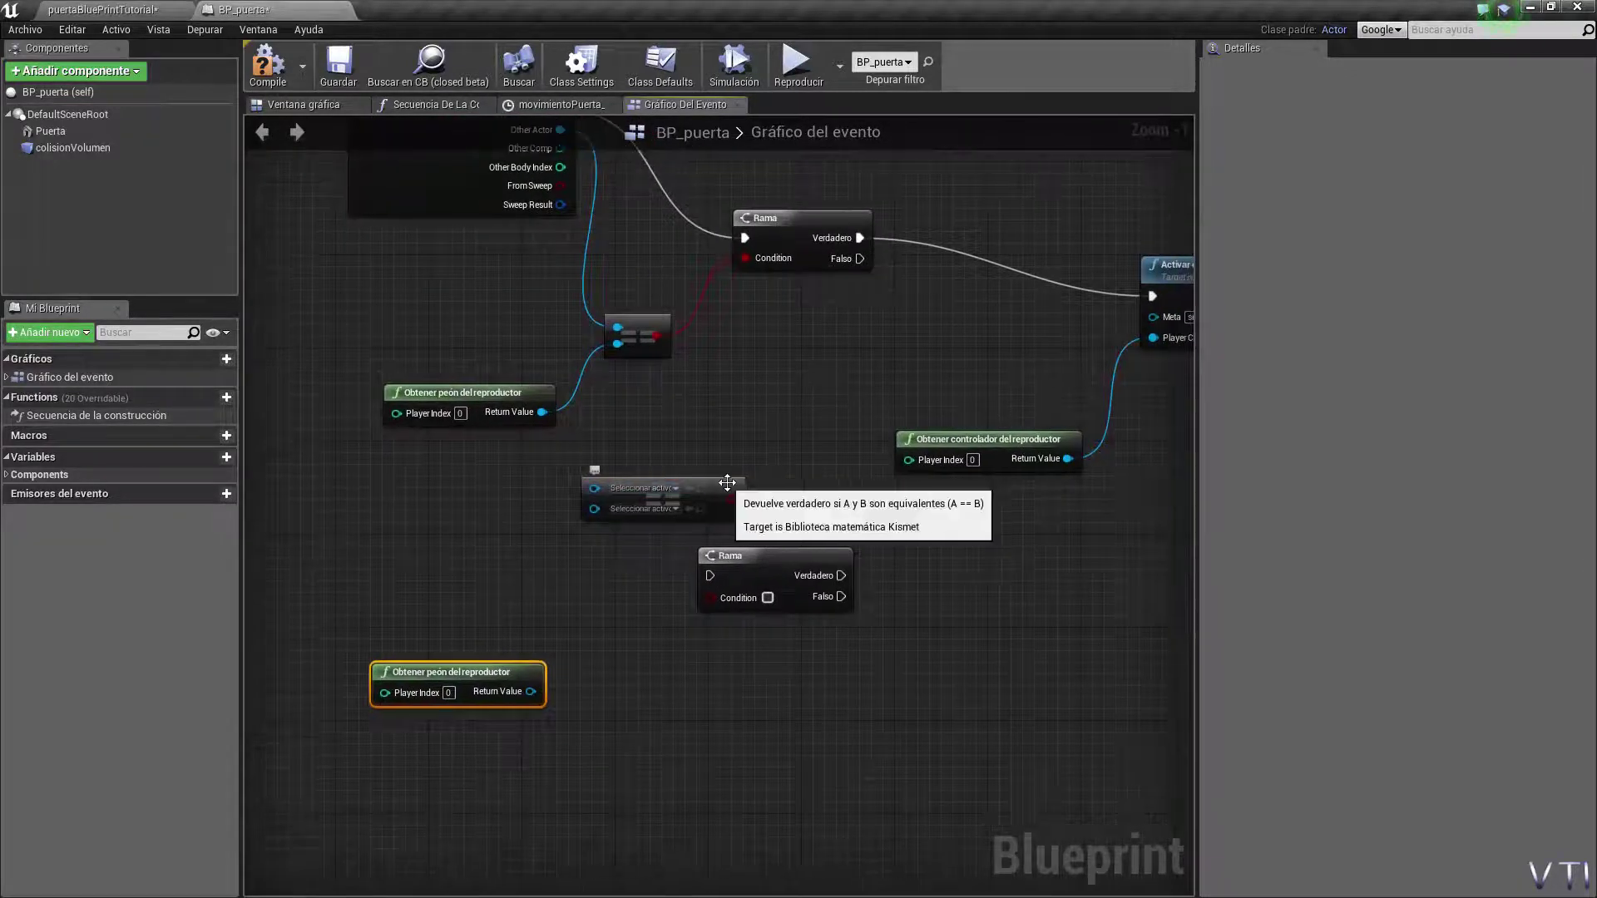
pyautogui.moveTo(699, 497); pyautogui.dragTo(662, 497)
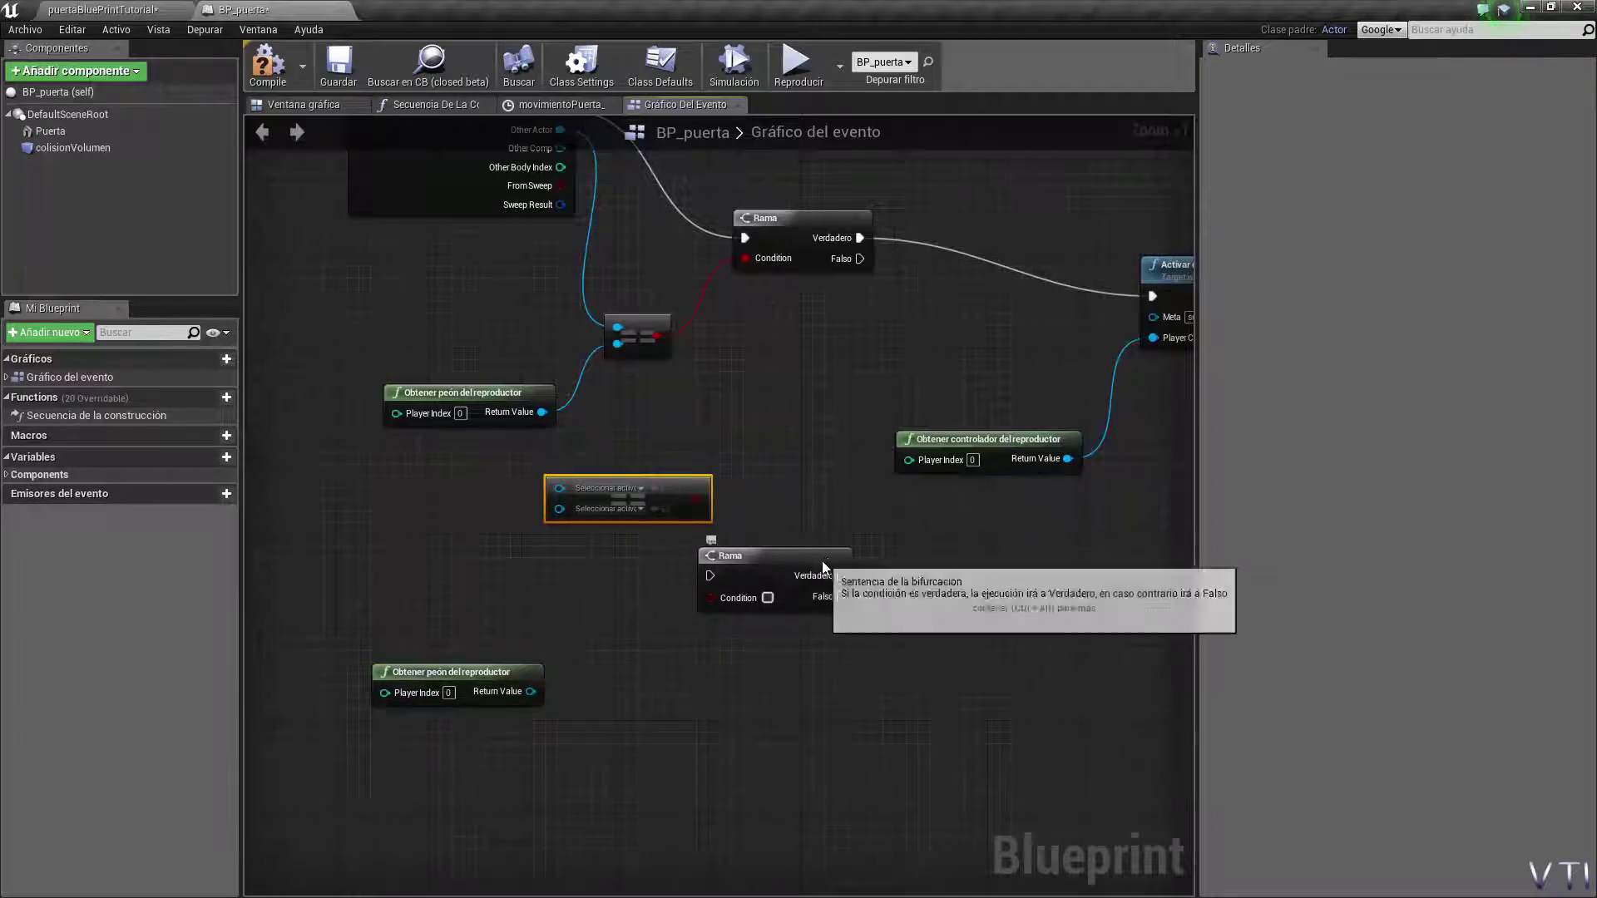
pyautogui.moveTo(732, 555); pyautogui.dragTo(742, 566)
pyautogui.moveTo(983, 658); pyautogui.dragTo(817, 610, button='right')
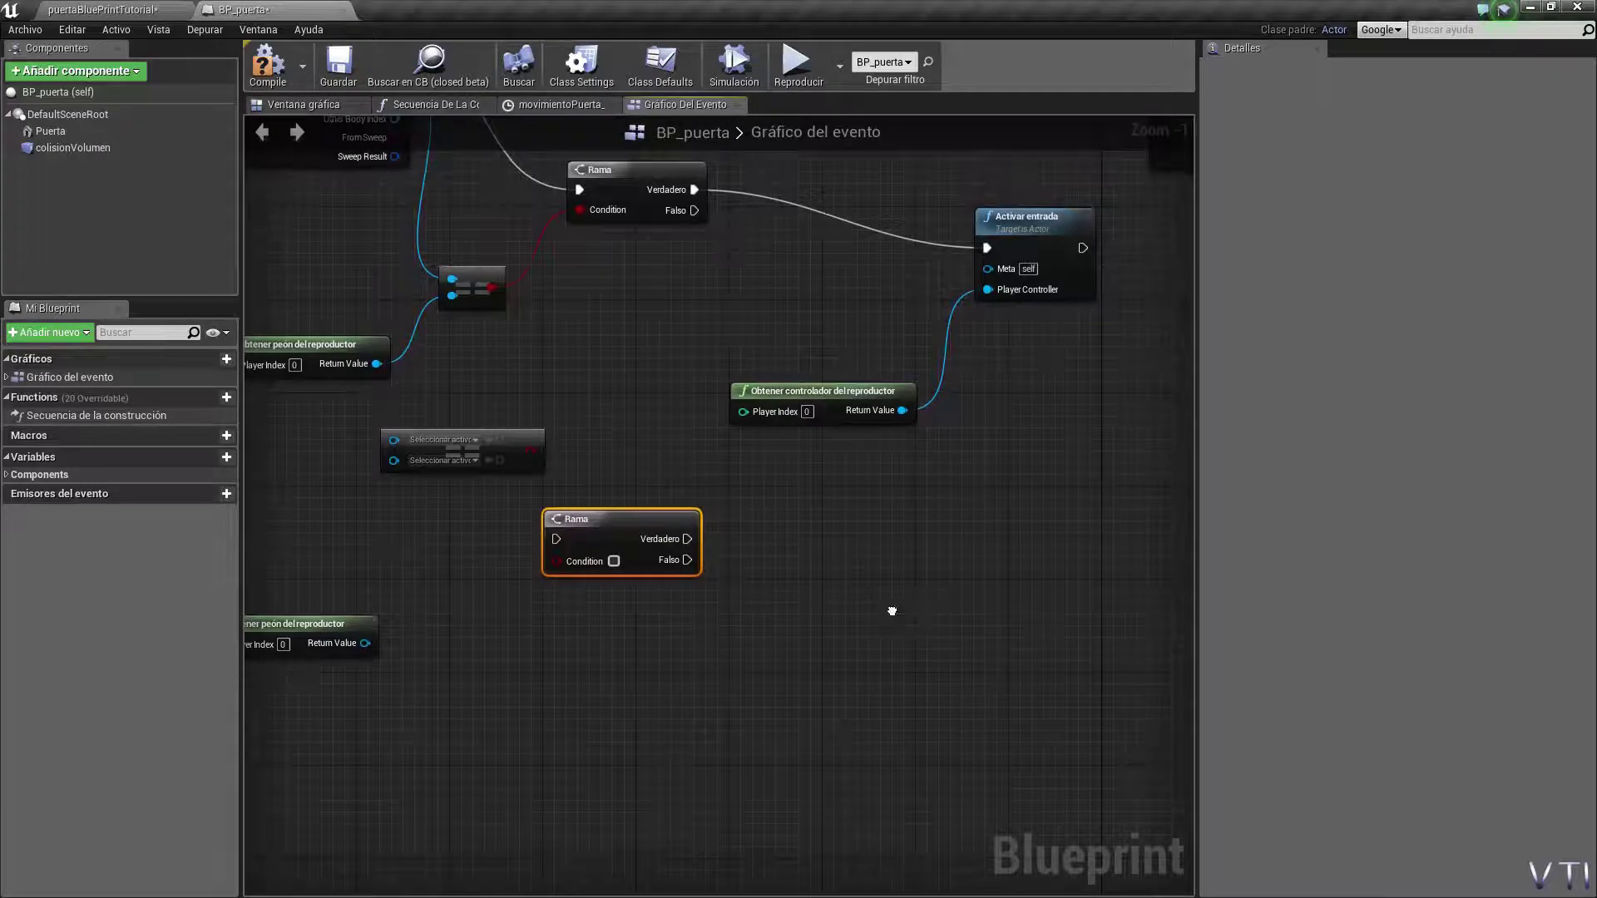
pyautogui.moveTo(933, 624)
pyautogui.mouseDown(button='right')
pyautogui.moveTo(991, 645)
pyautogui.moveTo(969, 563)
pyautogui.moveTo(926, 601)
pyautogui.mouseUp(button='right')
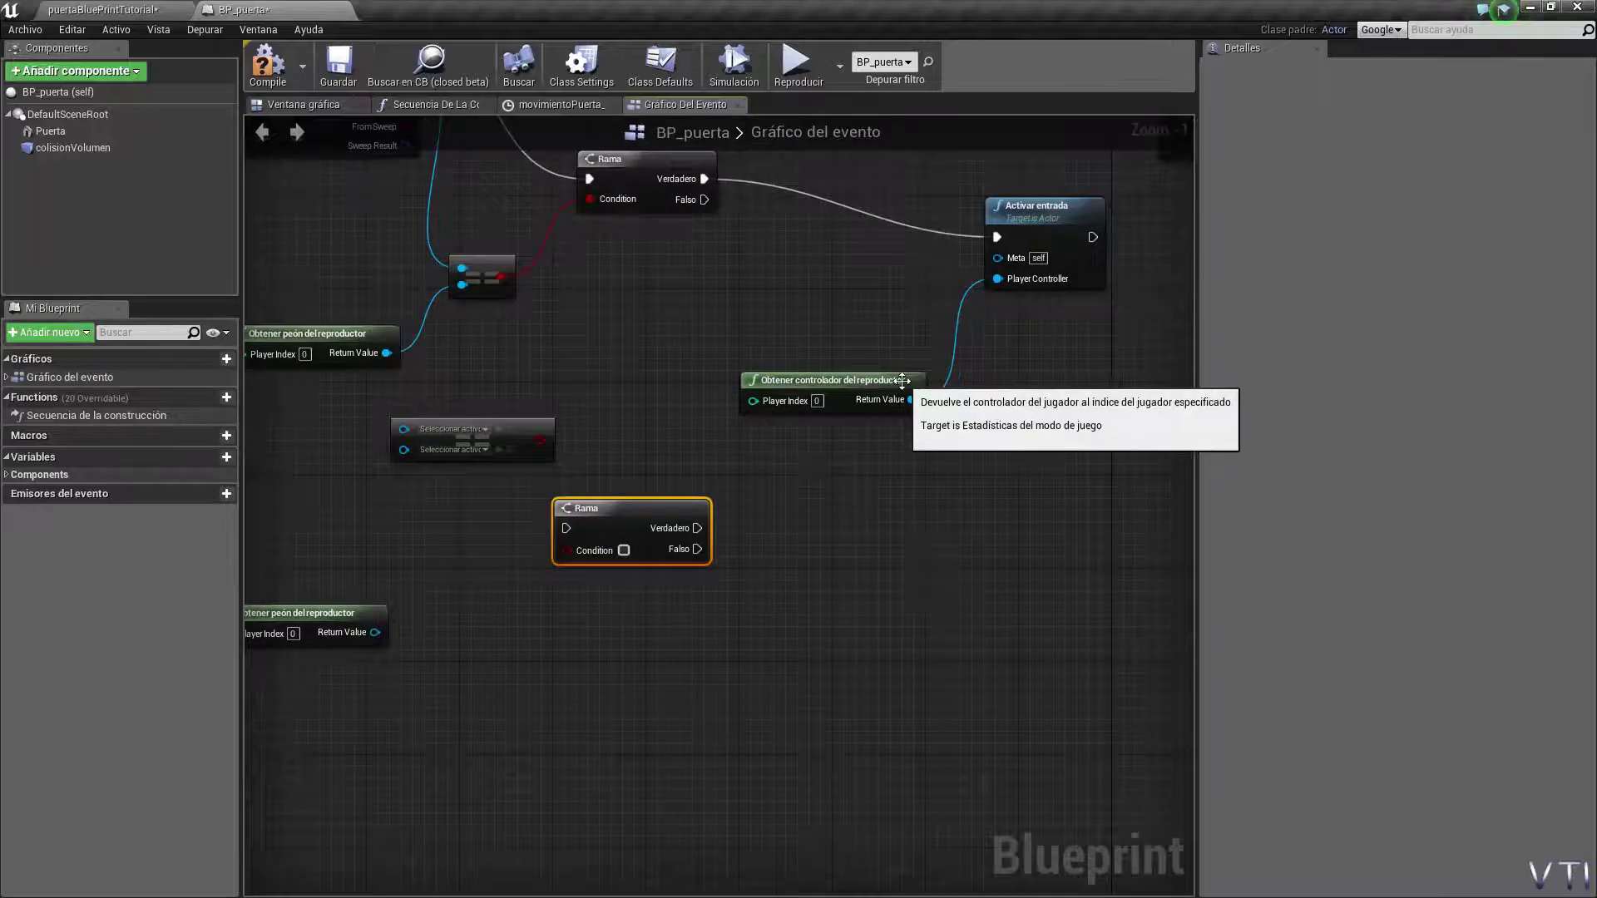
# Step: Copy the Obtener controlador del reproductor node and place the duplicate below the others
pyautogui.click(883, 398)
pyautogui.hotkey('ctrl', 'c')
pyautogui.hotkey('ctrl', 'v')
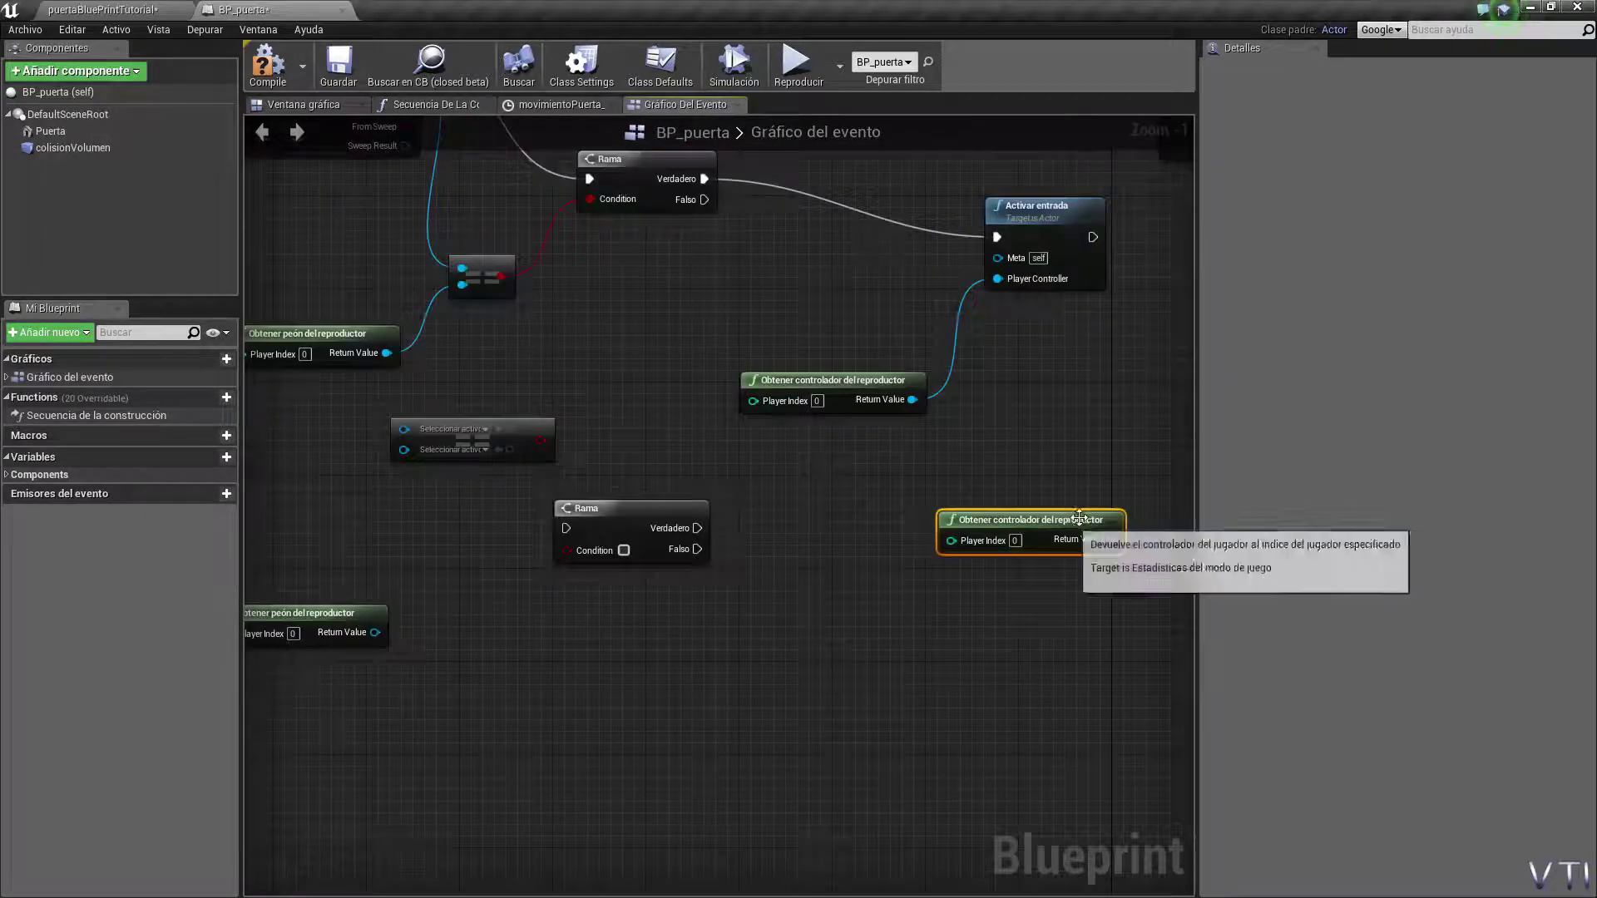
pyautogui.moveTo(1069, 518); pyautogui.dragTo(861, 669)
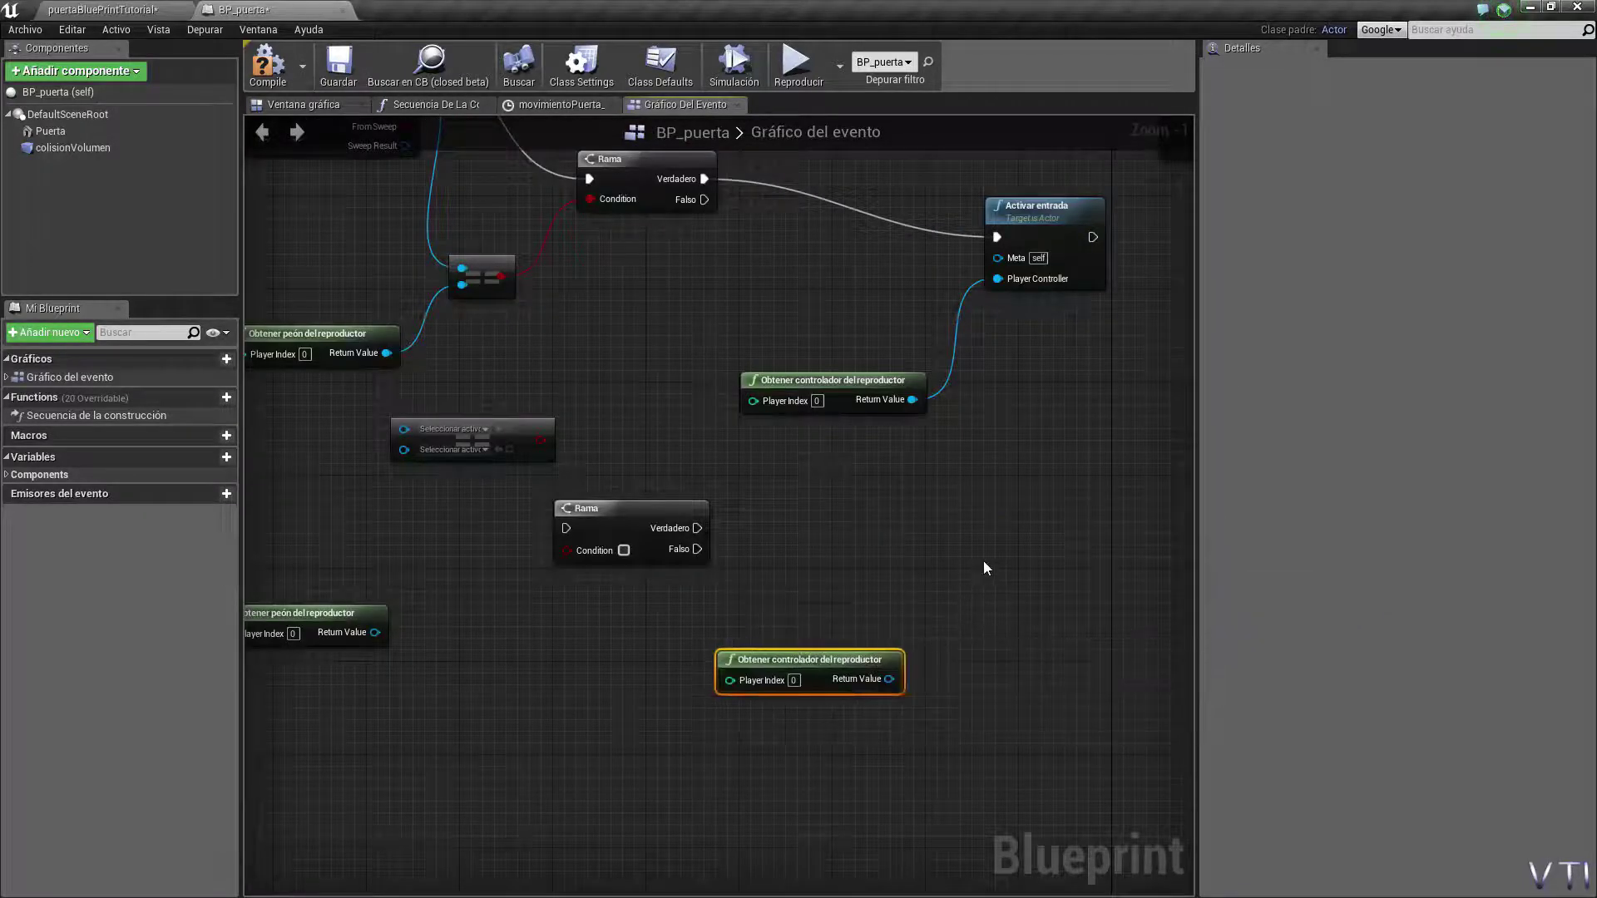
# Step: Add a Desactivar entrada node by searching 'desactivar'
pyautogui.rightClick(984, 562)
pyautogui.write('des')
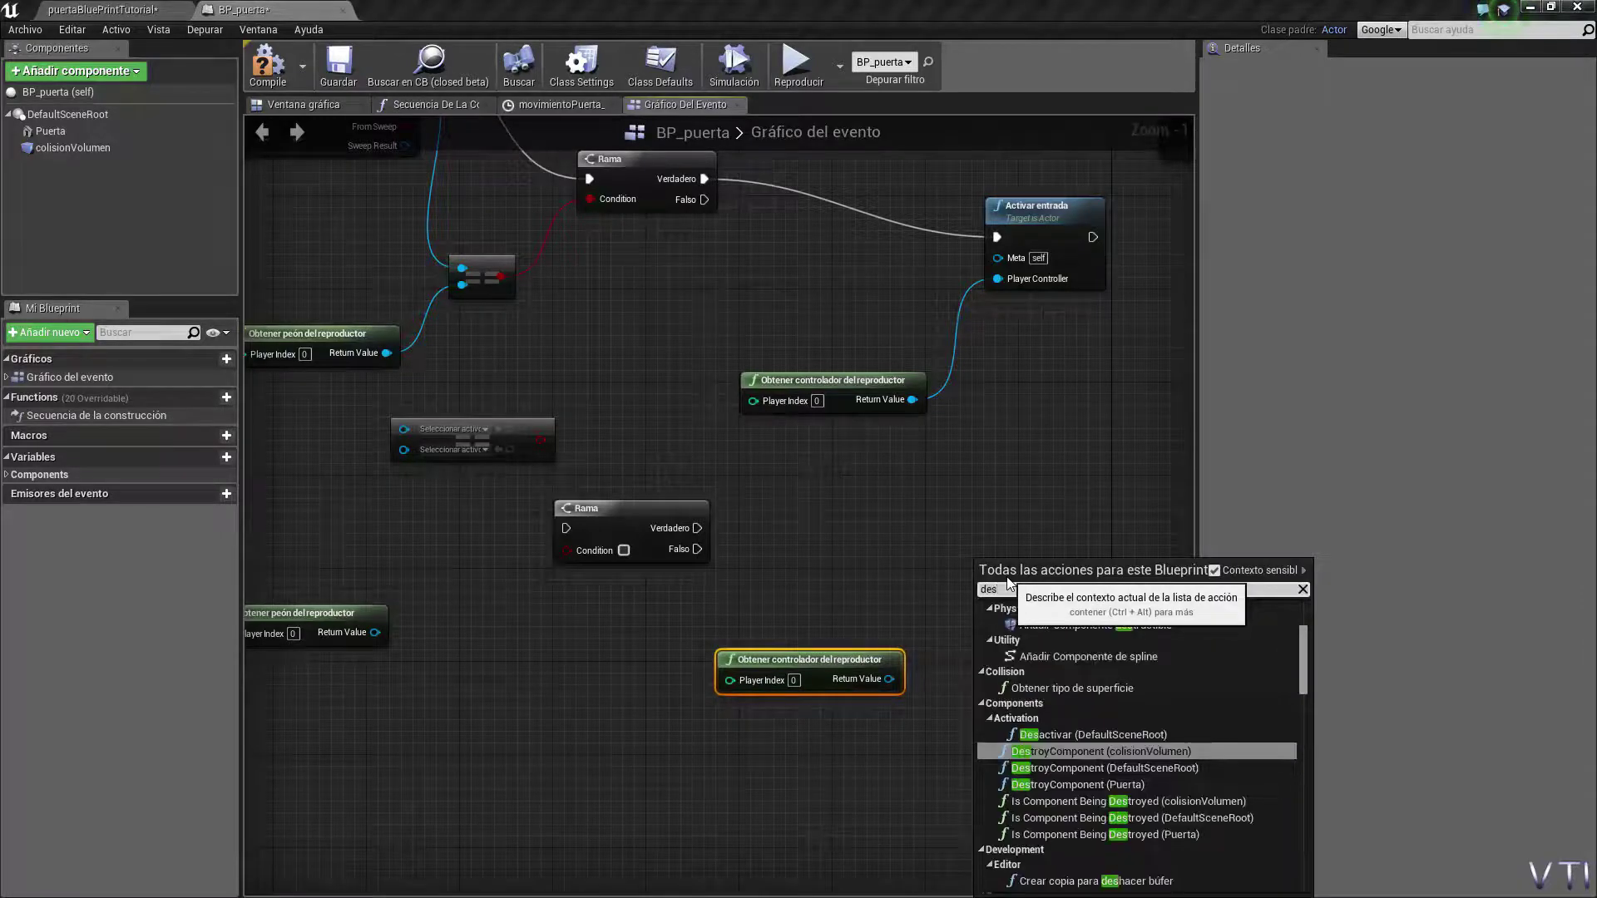
pyautogui.write('activar')
pyautogui.click(1079, 702)
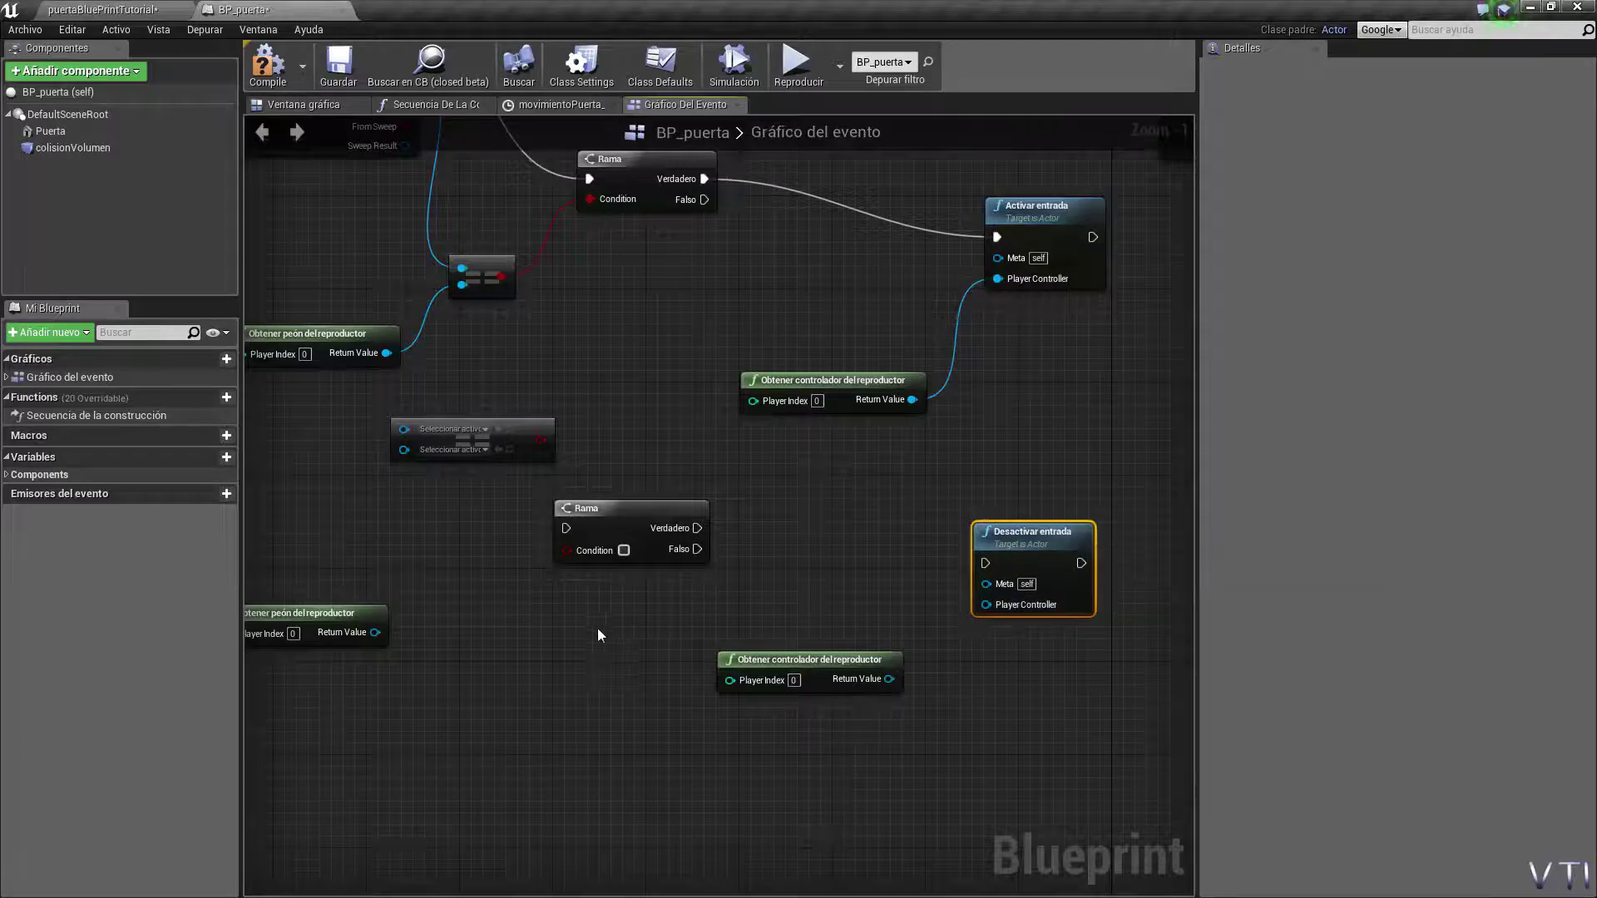
pyautogui.moveTo(596, 627); pyautogui.dragTo(757, 626, button='right')
pyautogui.moveTo(517, 468); pyautogui.dragTo(722, 493, button='right')
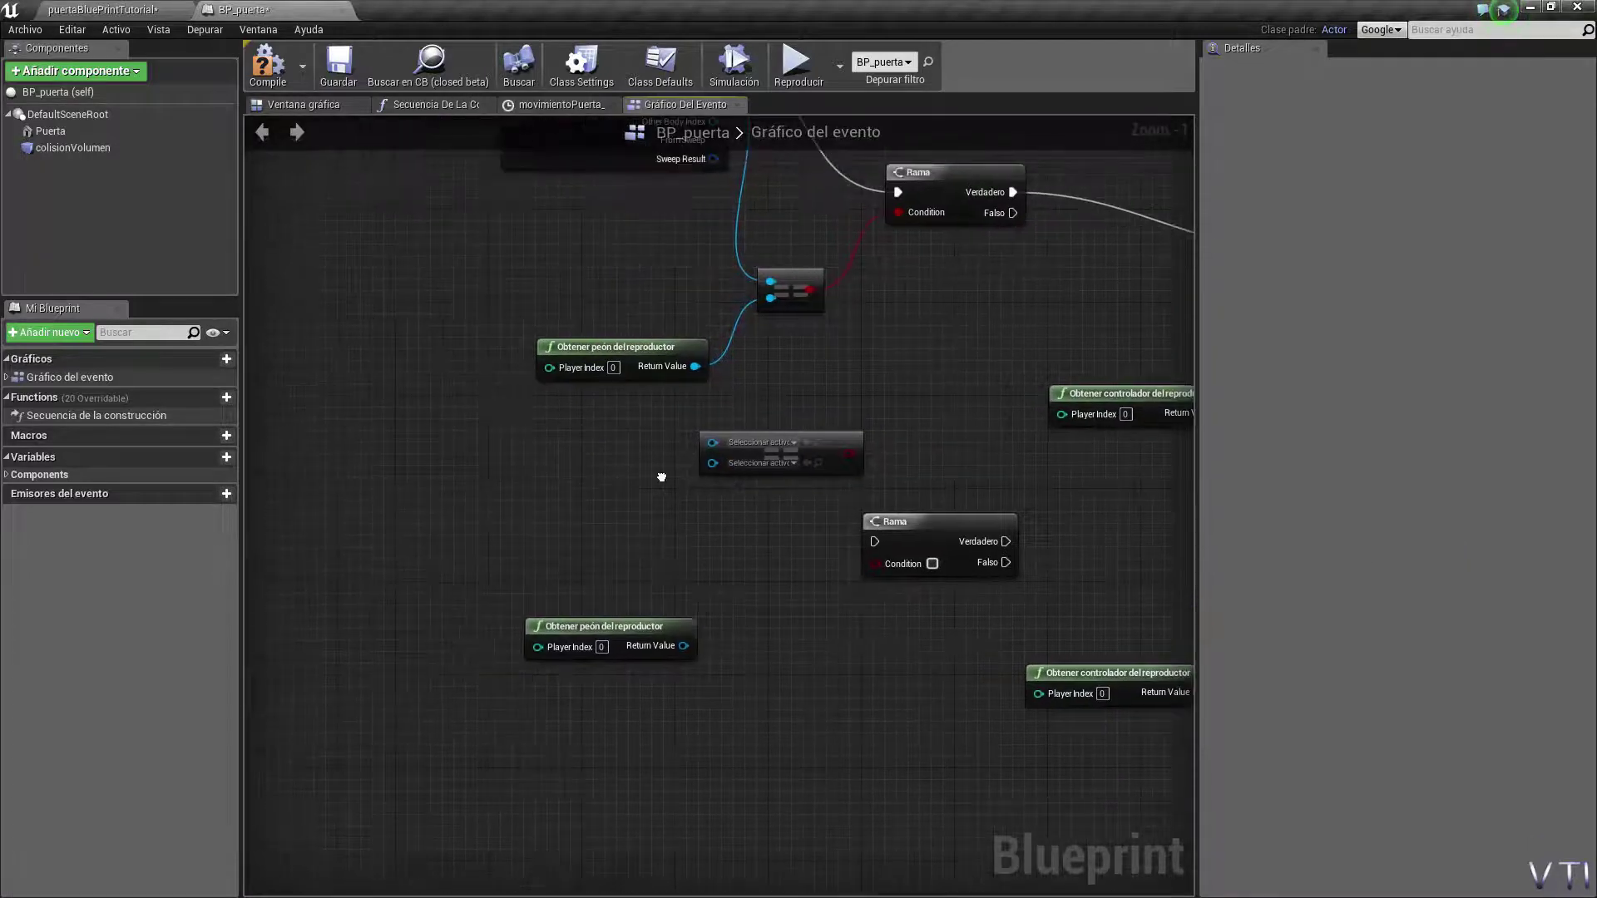
# Step: Add an OnComponentEndOverlap event for colisionVolumen via the 'over' search and place it below the begin-overlap nodes
pyautogui.rightClick(434, 554)
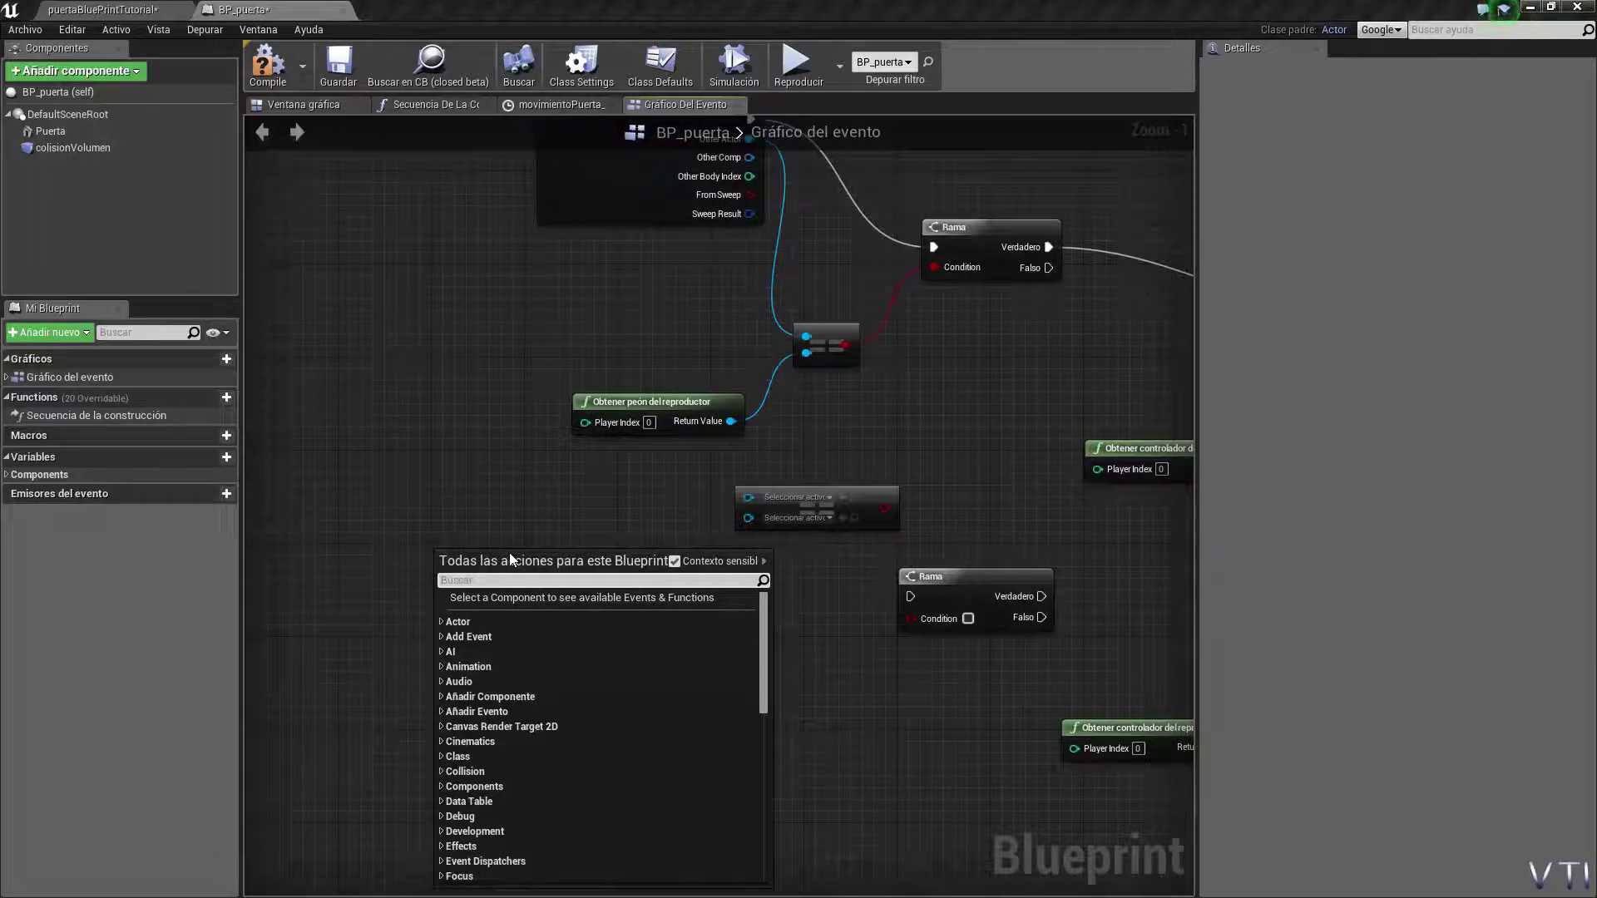
pyautogui.click(87, 146)
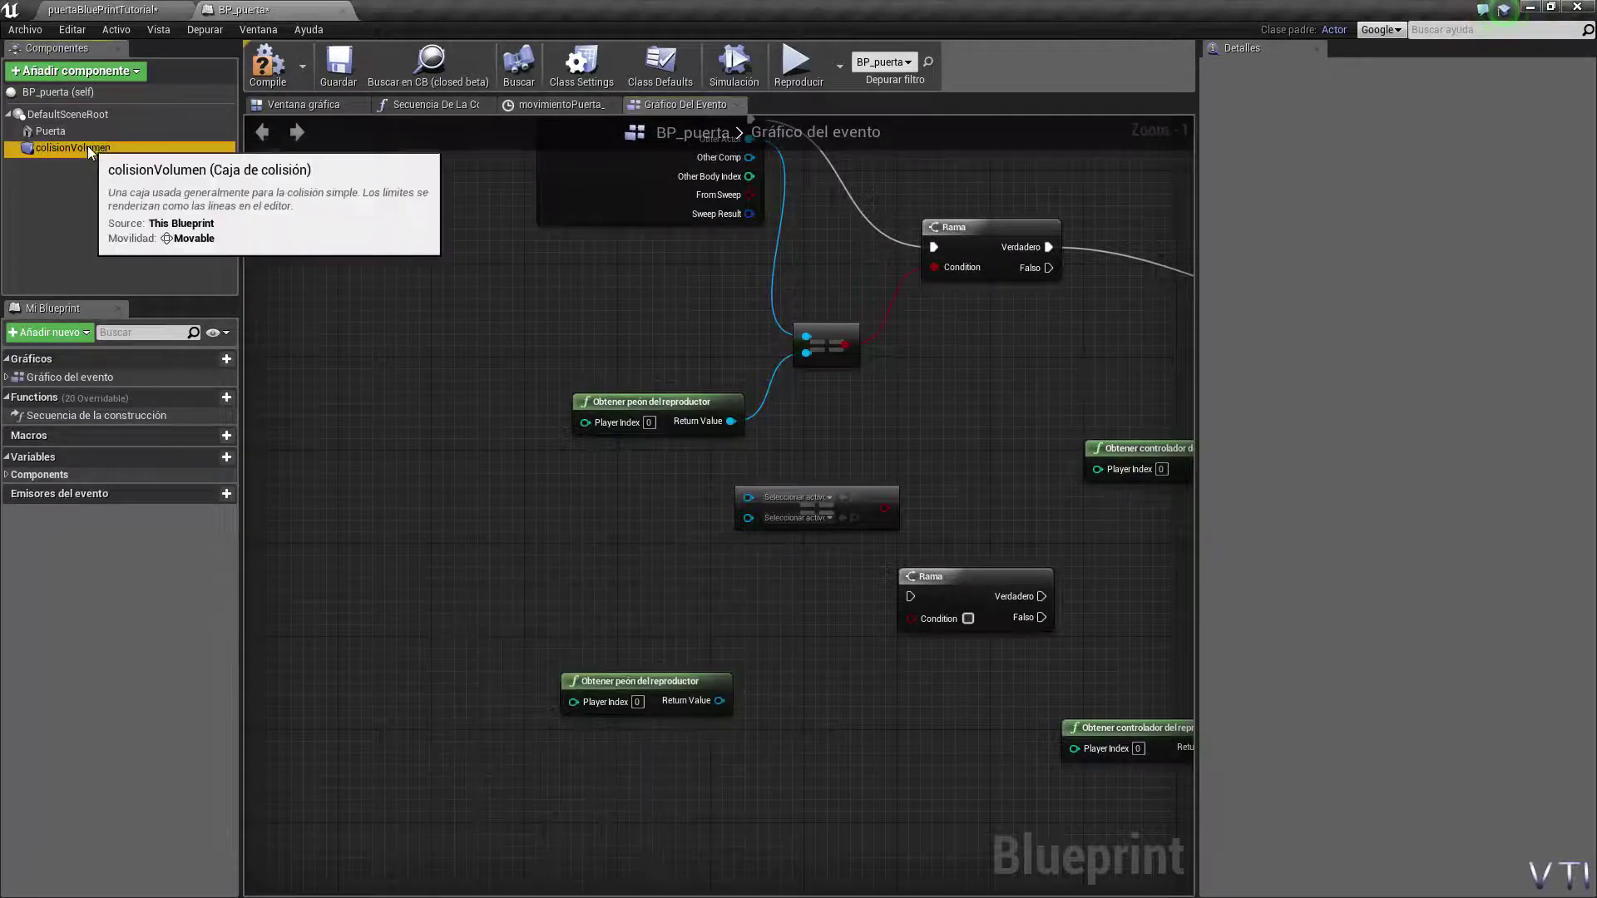
pyautogui.rightClick(463, 577)
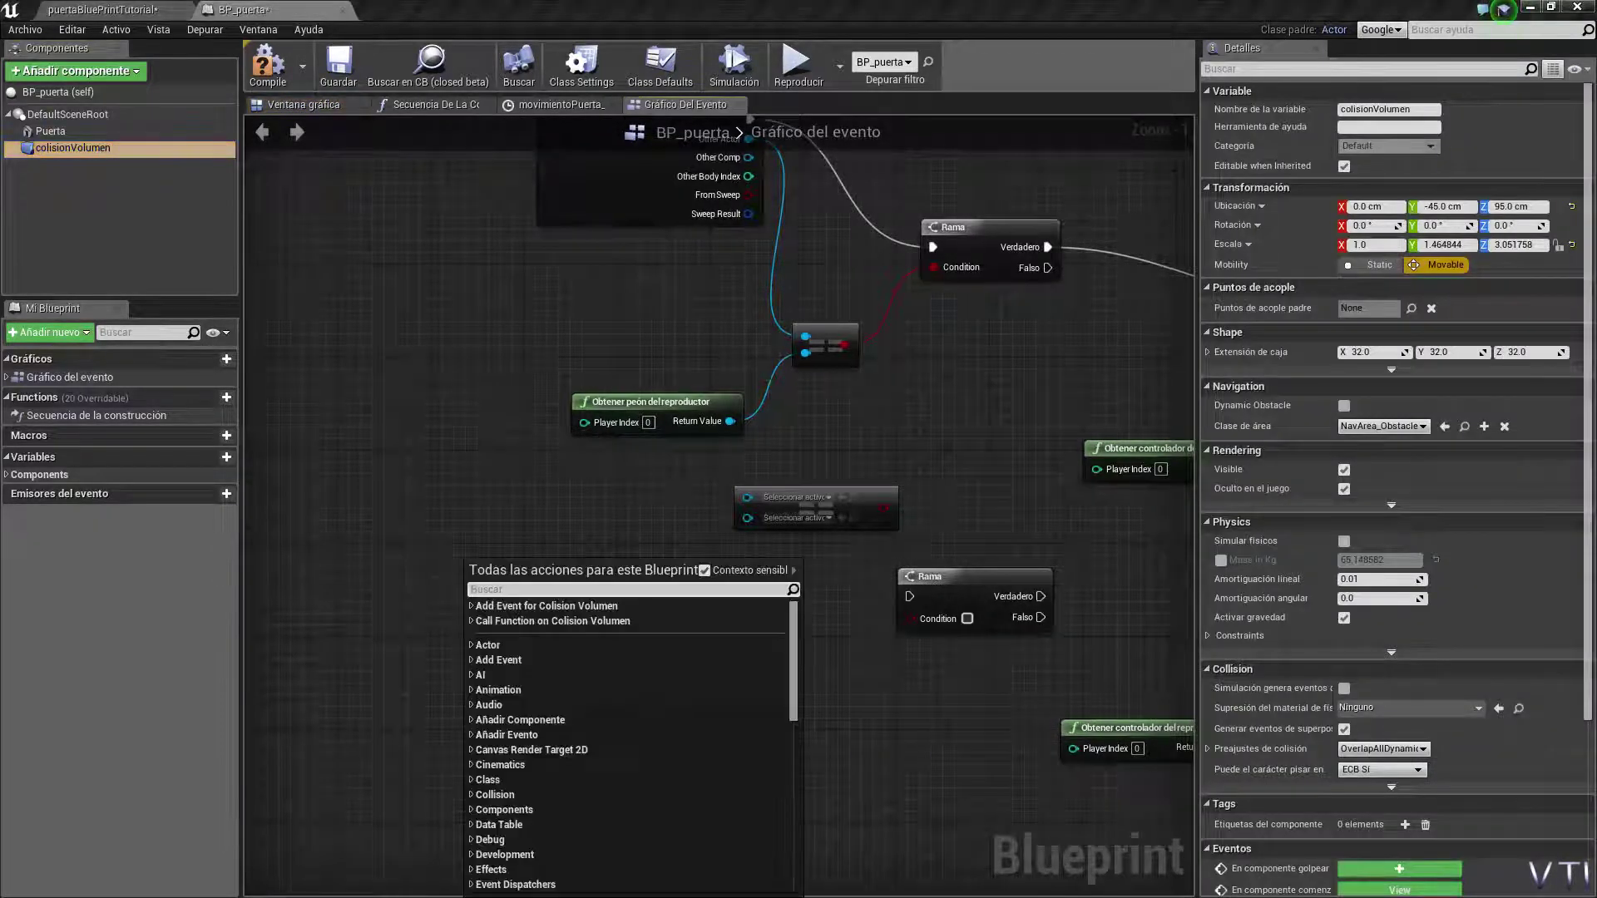
pyautogui.write('on')
pyautogui.press('BackSpace')
pyautogui.press('BackSpace')
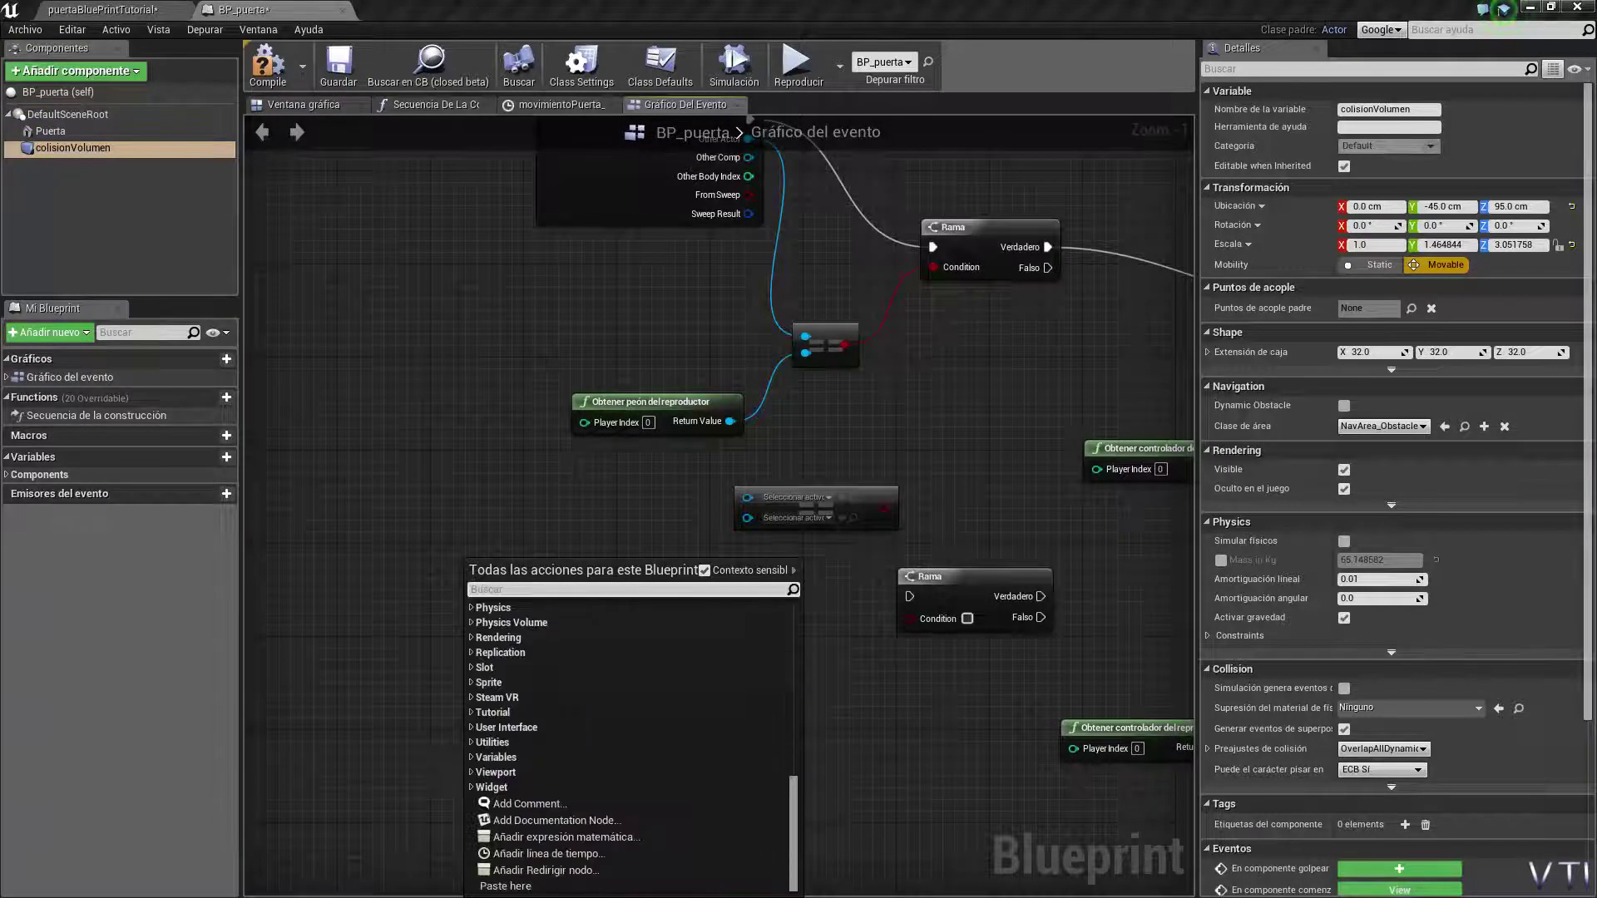
pyautogui.write('over')
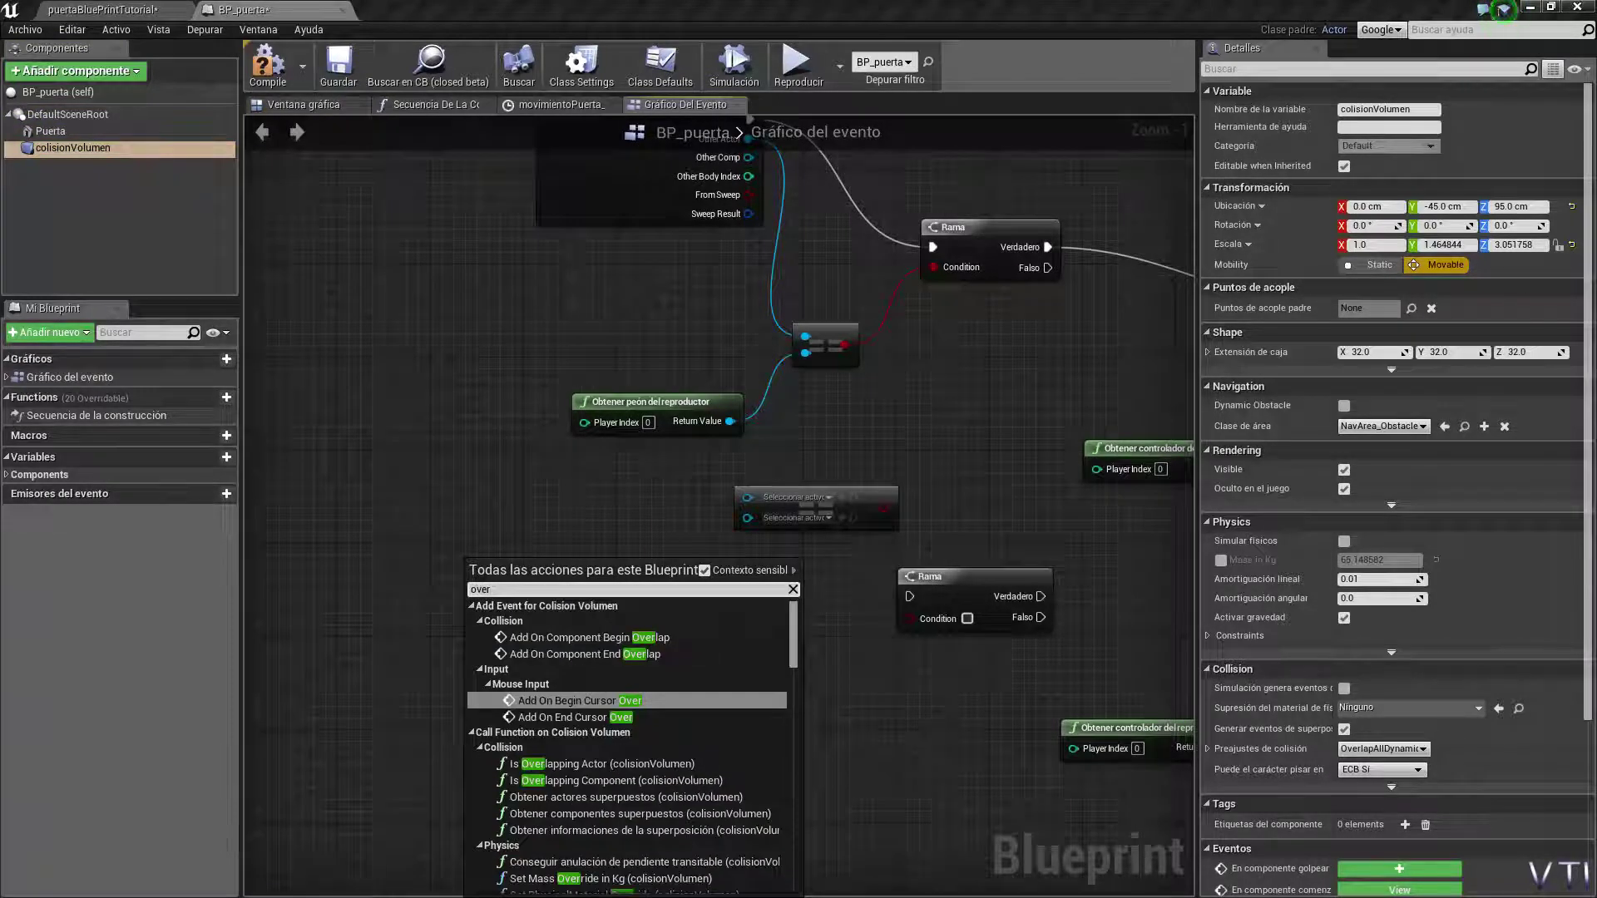
pyautogui.click(597, 656)
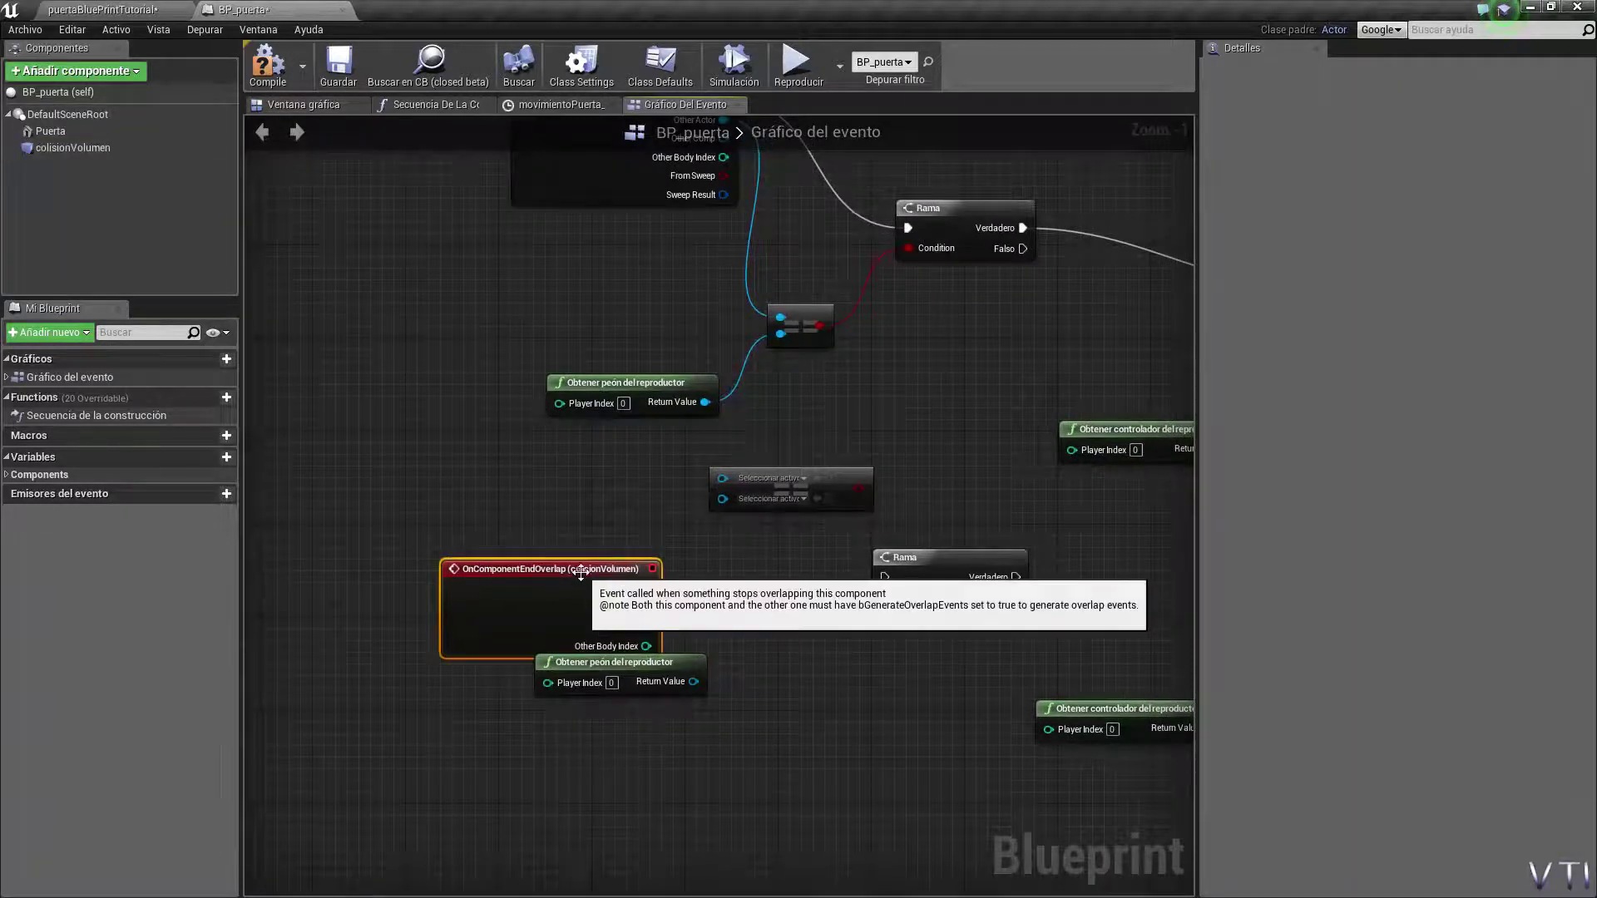
pyautogui.moveTo(580, 572); pyautogui.dragTo(452, 537)
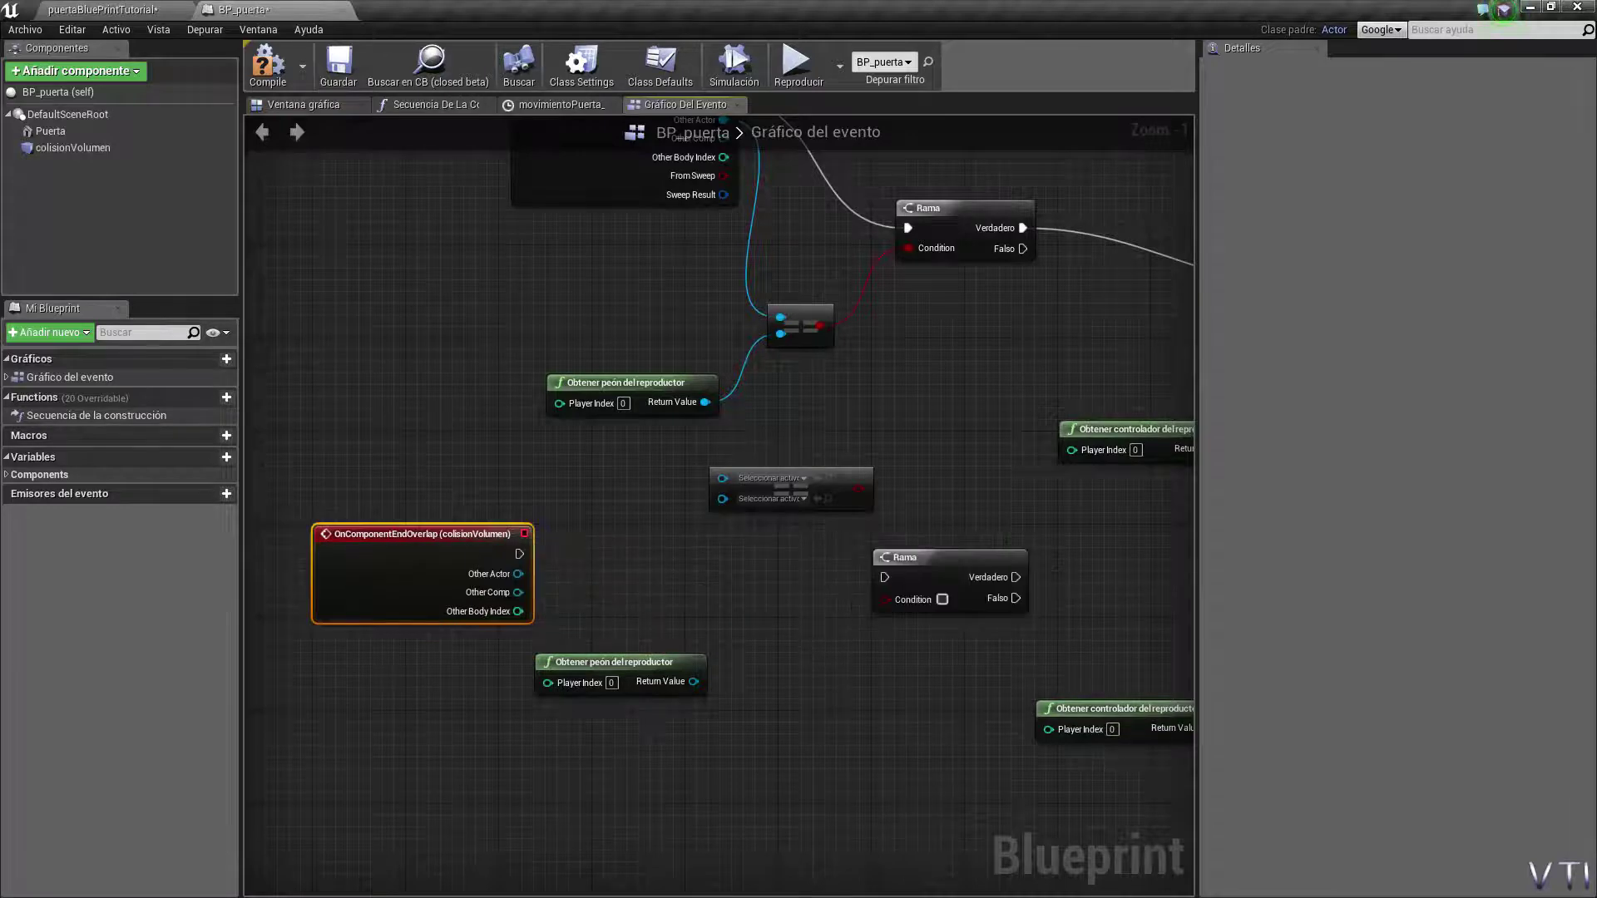
# Step: Compare the end-overlap Other Actor with Get Player Pawn using an == node
pyautogui.moveTo(779, 622)
pyautogui.mouseDown(button='right')
pyautogui.moveTo(840, 742)
pyautogui.moveTo(861, 730)
pyautogui.mouseUp(button='right')
pyautogui.moveTo(763, 774); pyautogui.dragTo(680, 844)
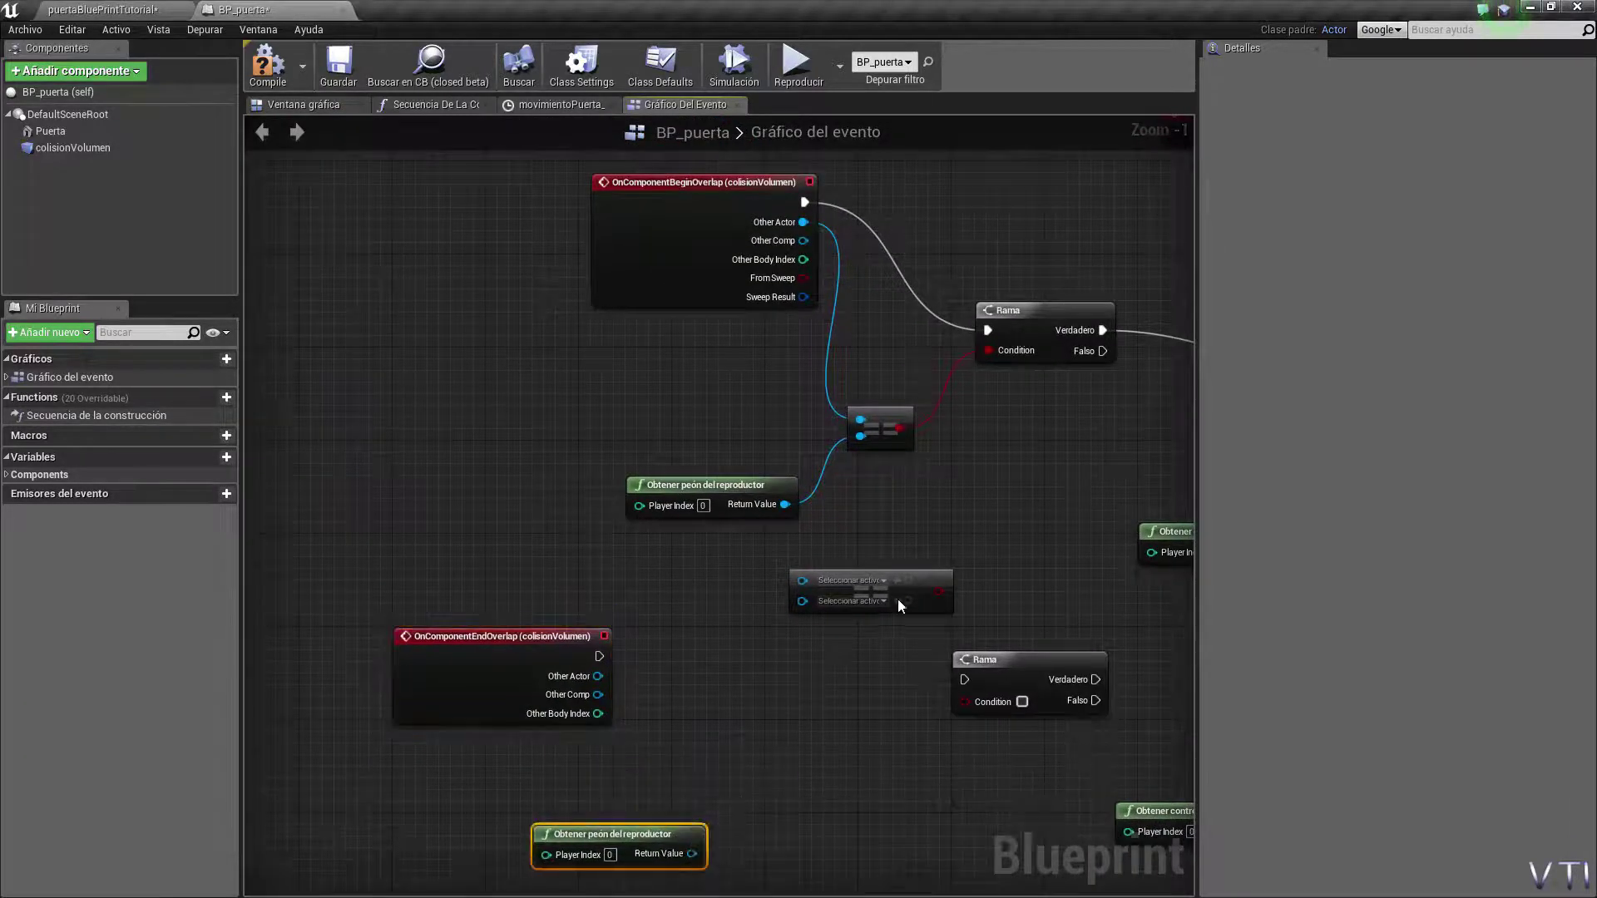
pyautogui.moveTo(932, 574); pyautogui.dragTo(814, 710)
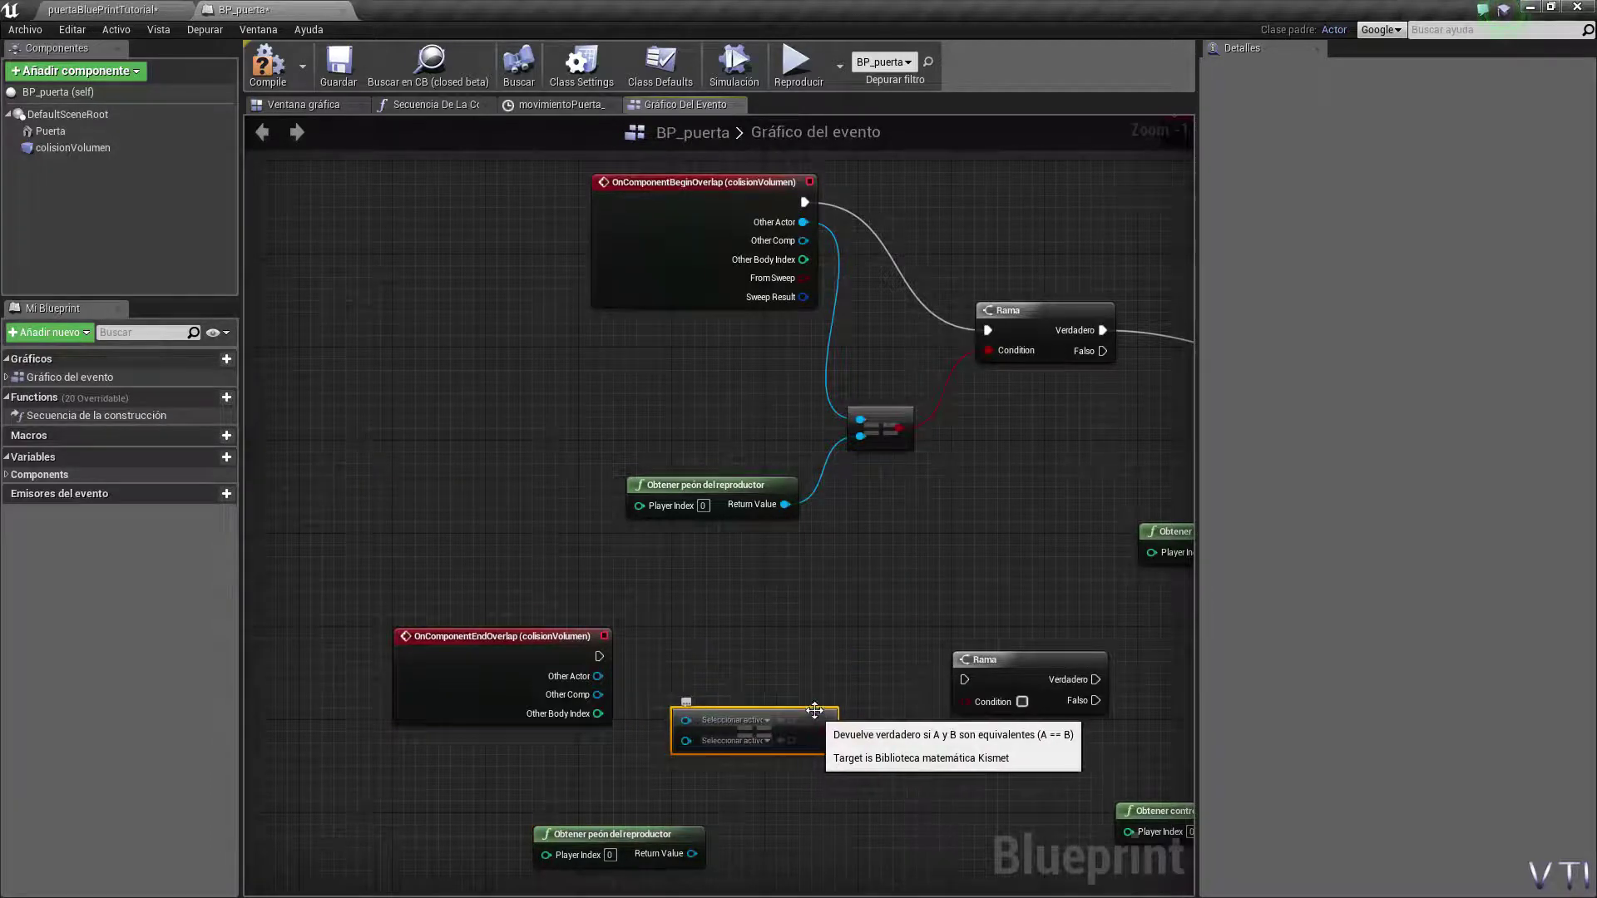
pyautogui.moveTo(597, 677); pyautogui.dragTo(685, 720)
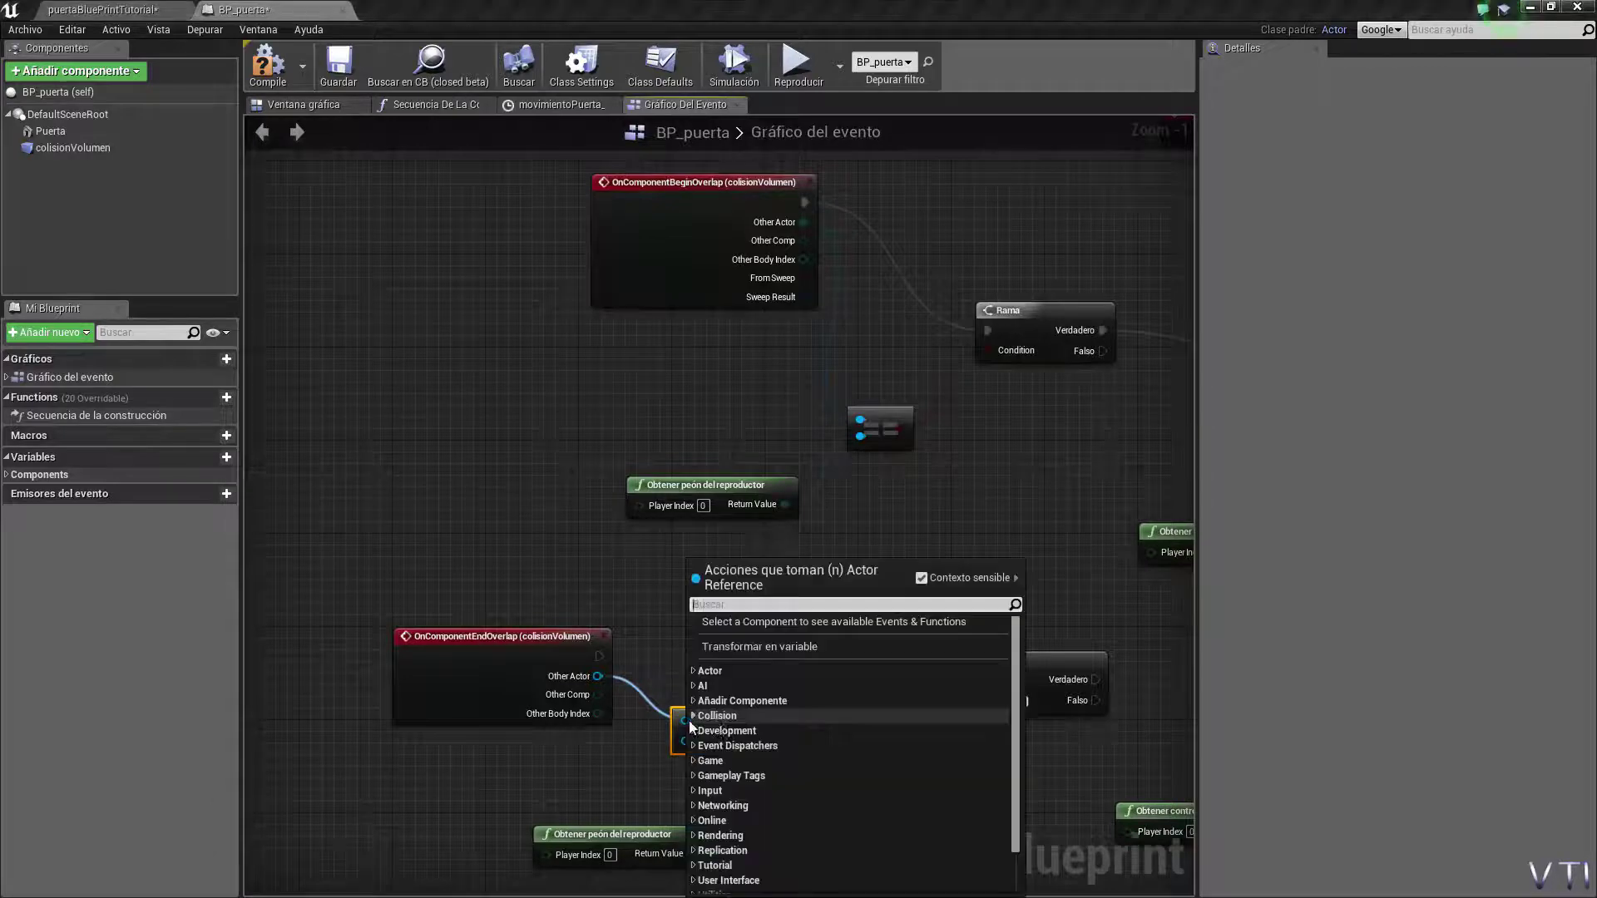
pyautogui.click(996, 560)
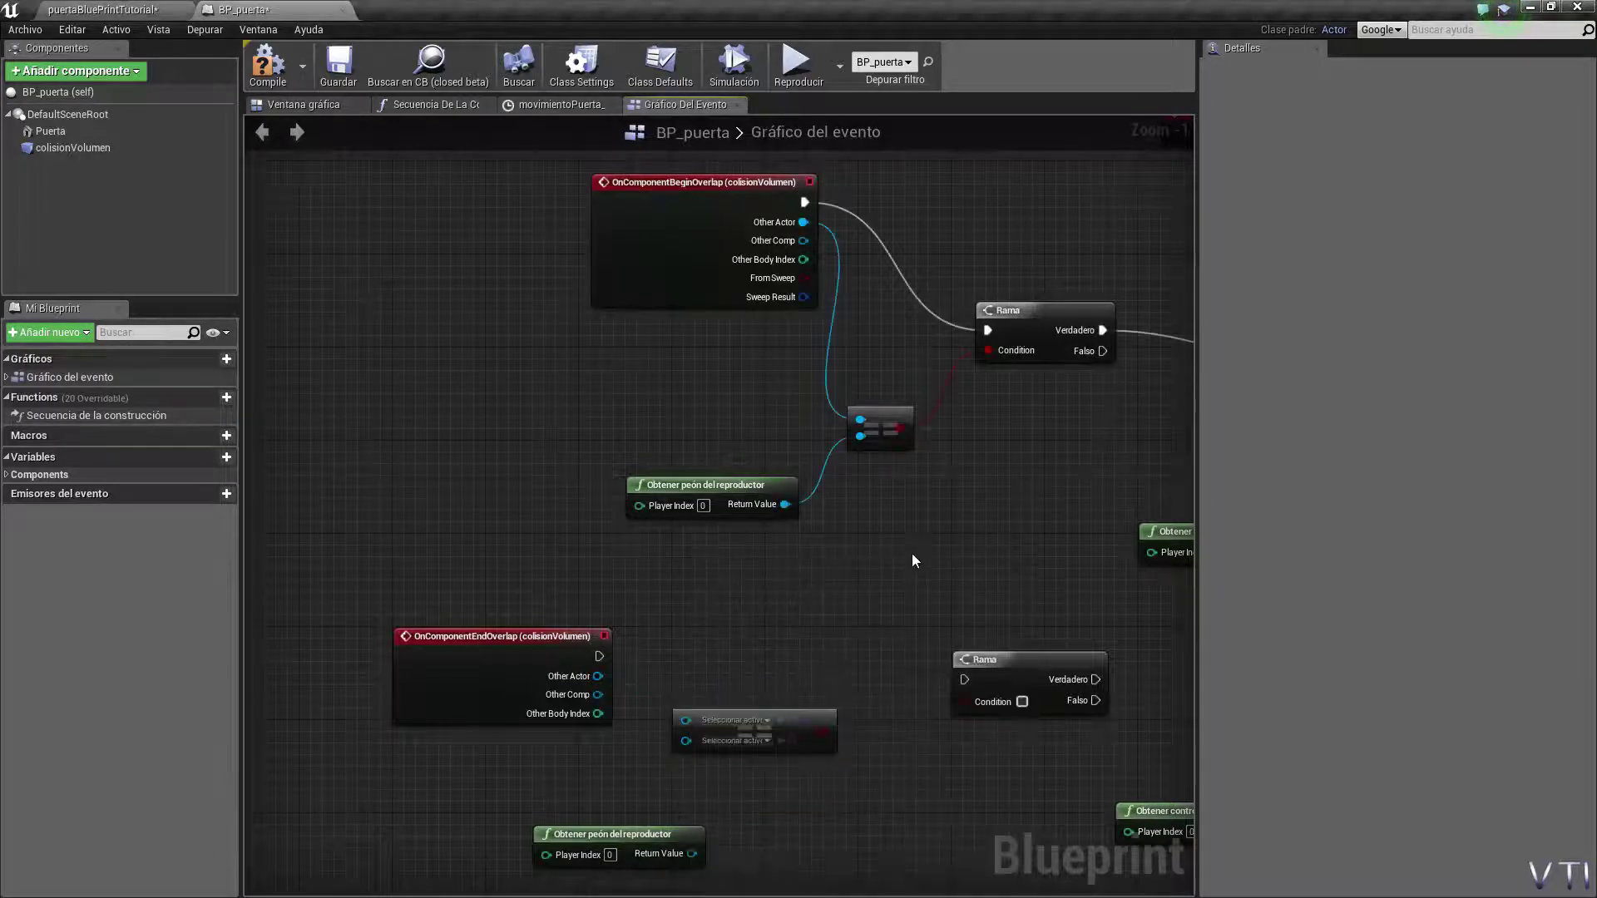
pyautogui.moveTo(597, 676); pyautogui.dragTo(687, 722)
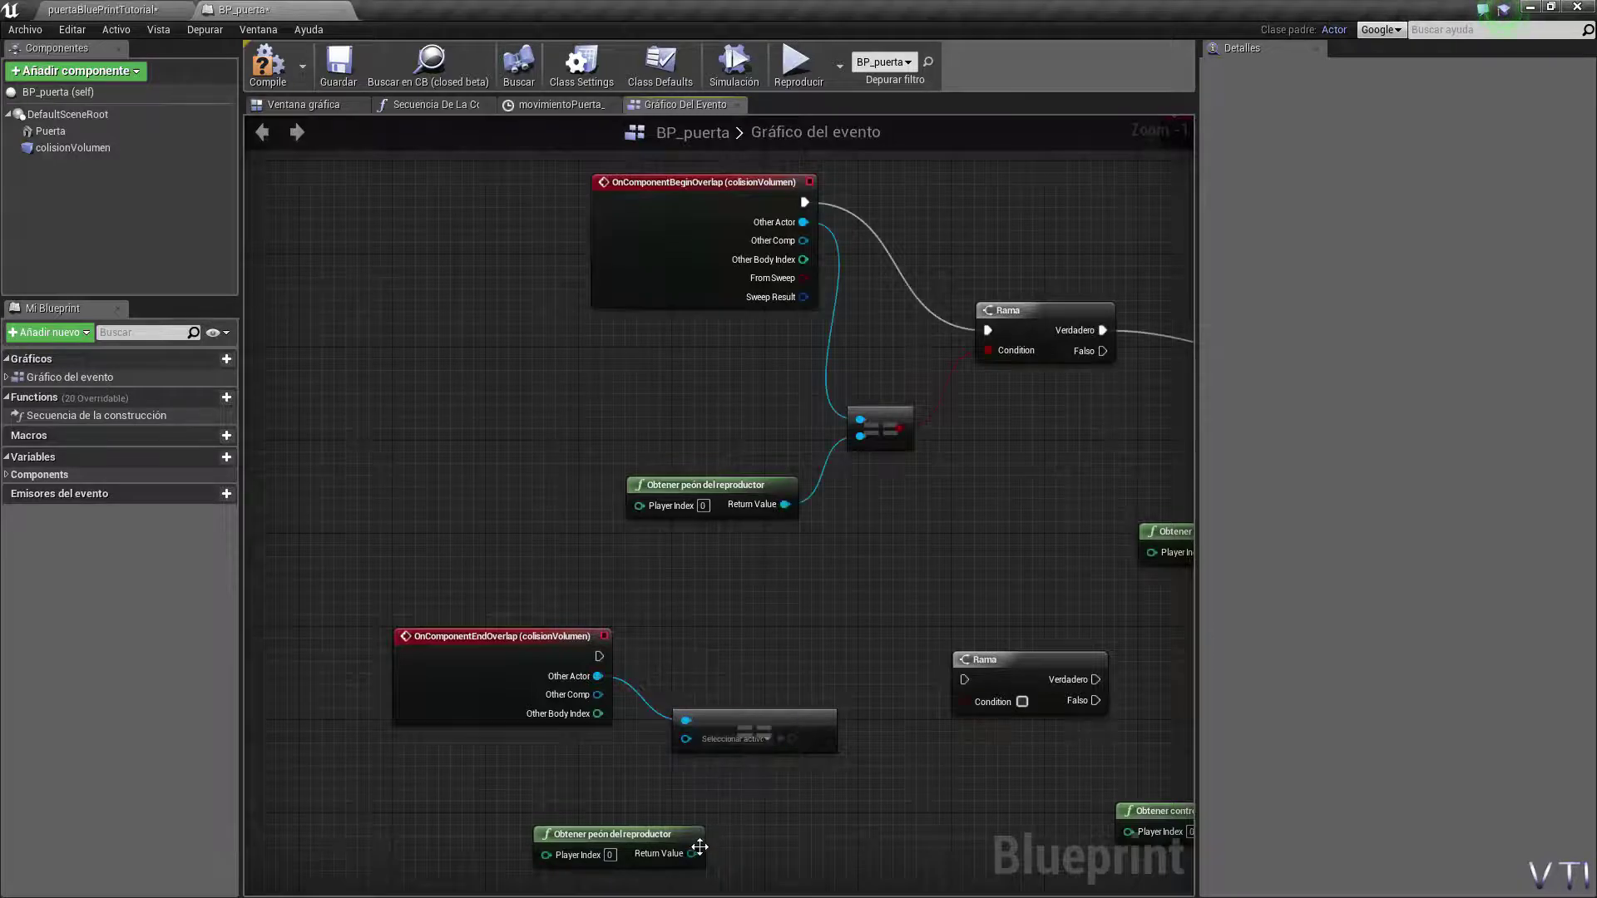
pyautogui.moveTo(702, 855)
pyautogui.mouseDown()
pyautogui.moveTo(682, 744)
pyautogui.moveTo(752, 732)
pyautogui.mouseUp()
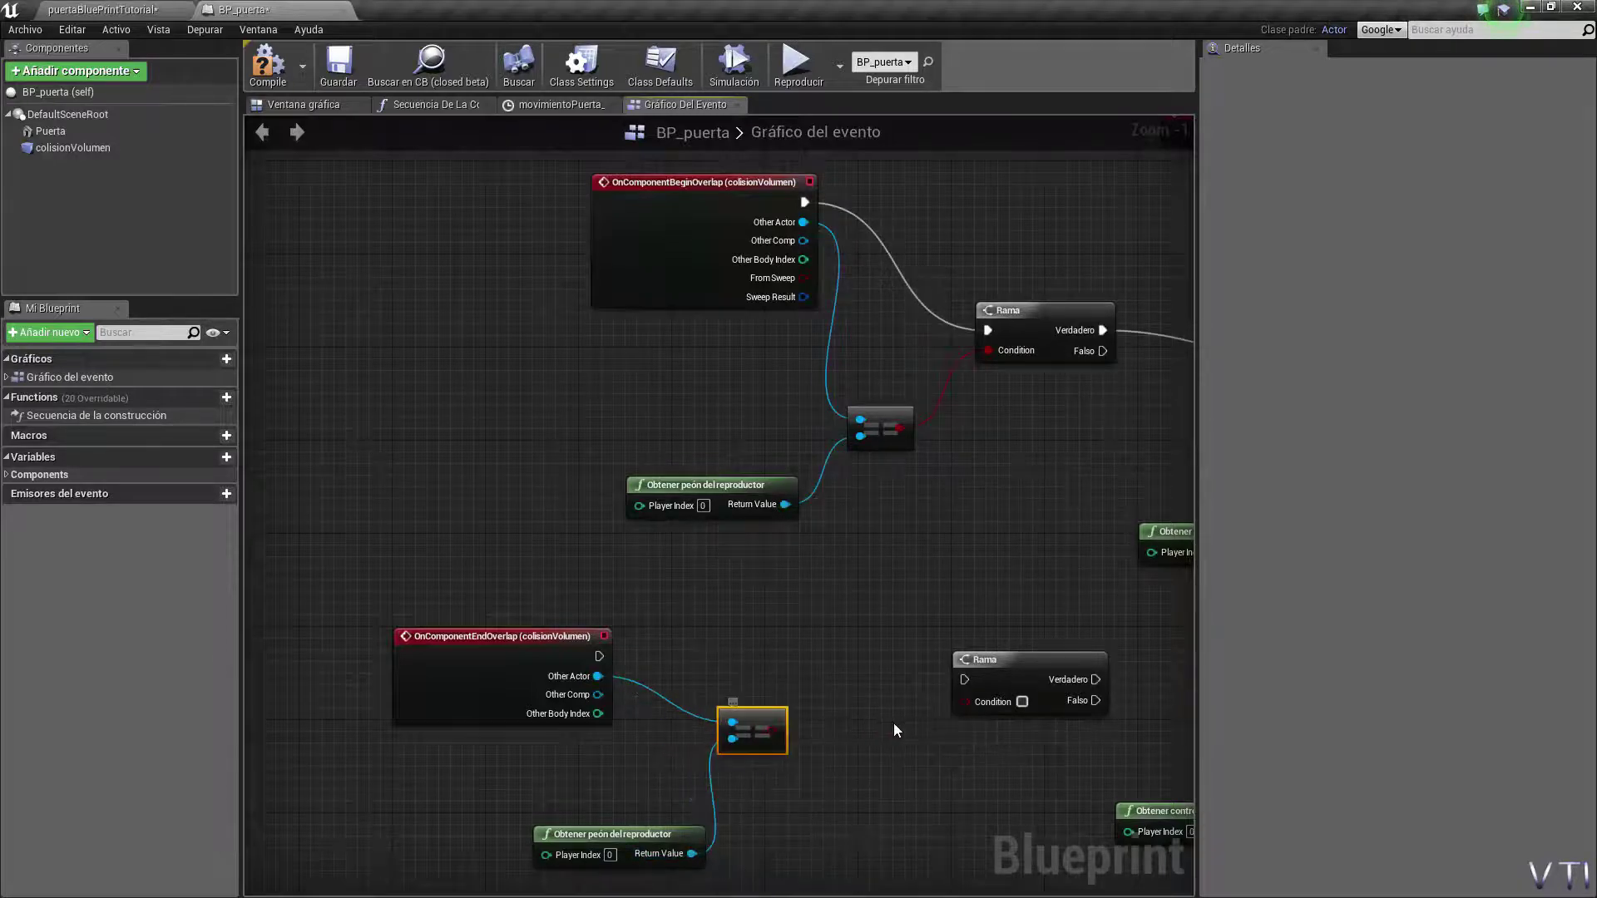
# Step: Run the second Branch from the end-overlap event, using the comparison result as its Condition
pyautogui.moveTo(1023, 661); pyautogui.dragTo(963, 624)
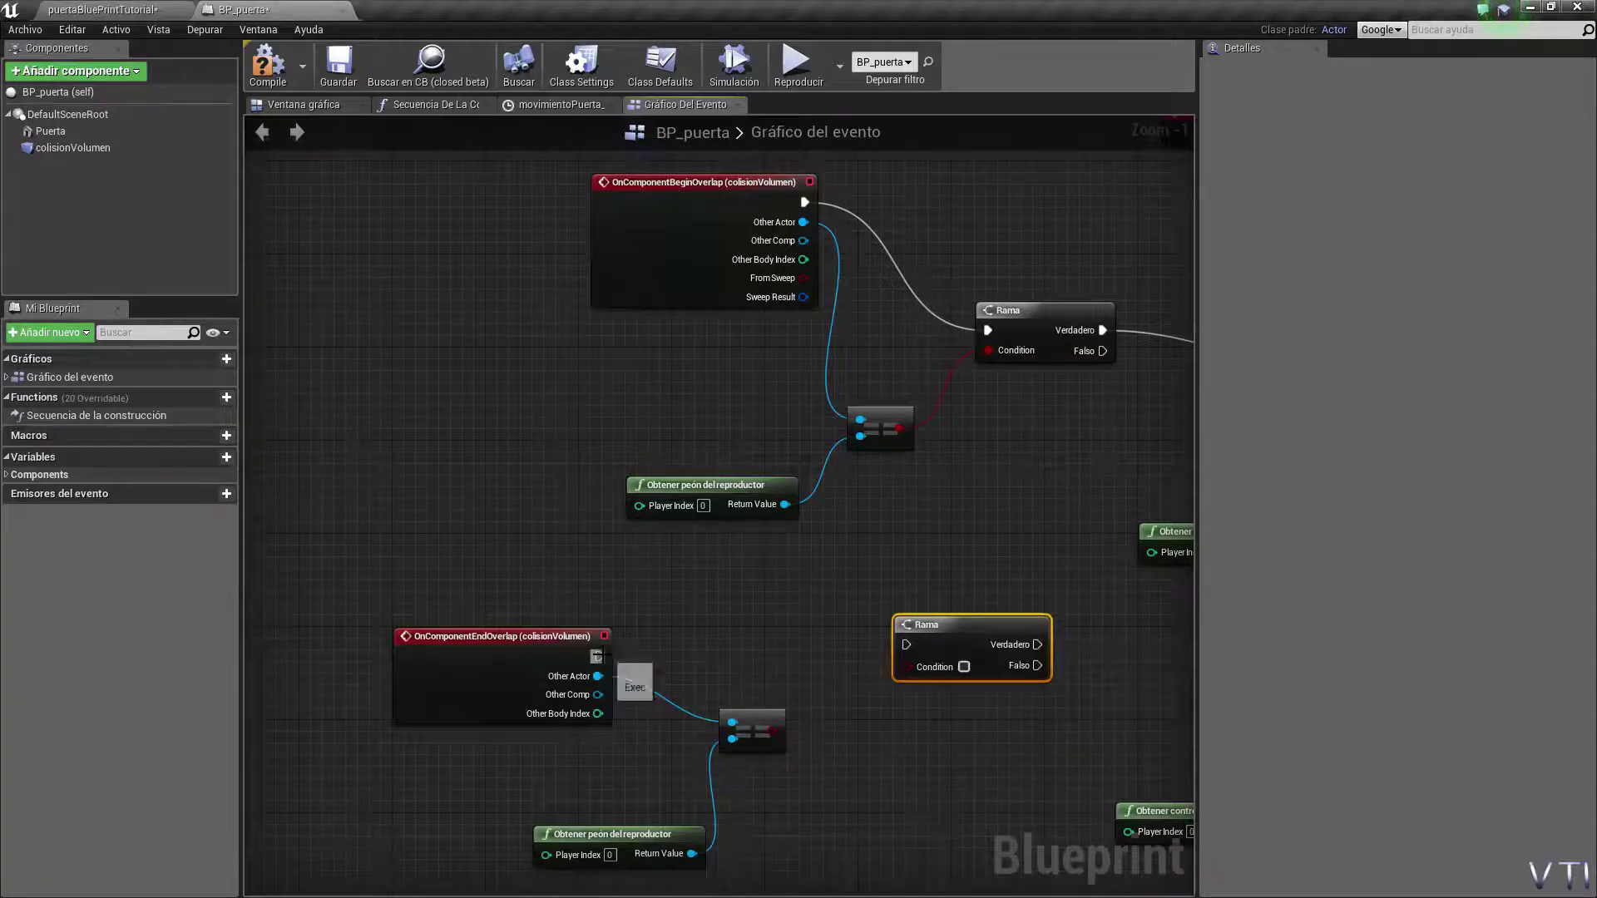
pyautogui.moveTo(599, 657); pyautogui.dragTo(905, 637)
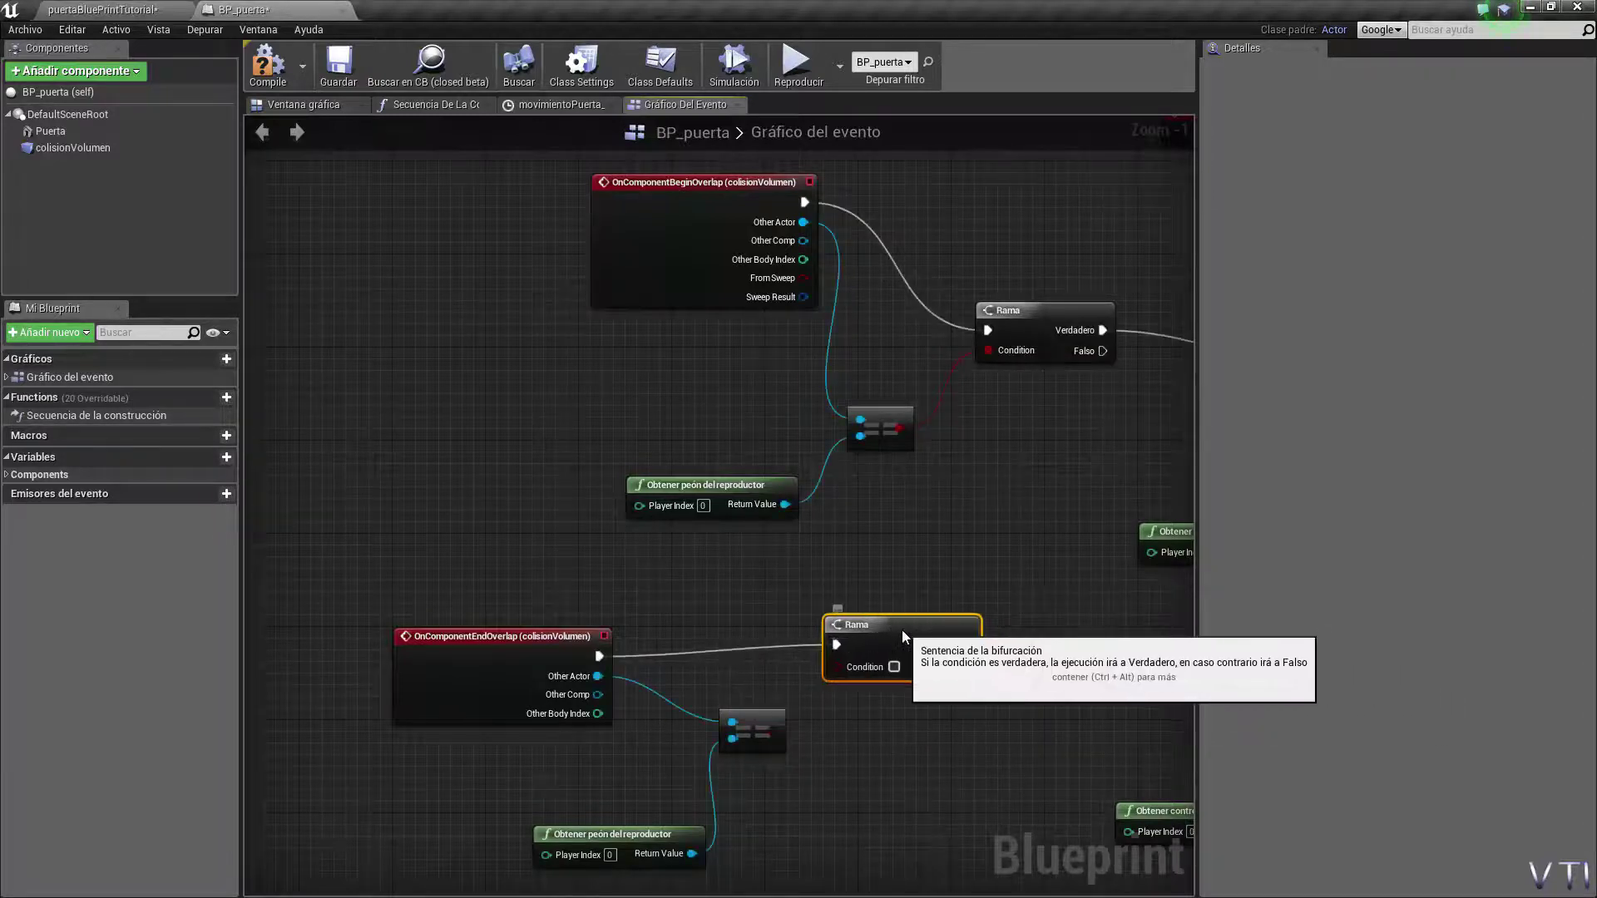
pyautogui.moveTo(904, 637); pyautogui.dragTo(633, 700, button='right')
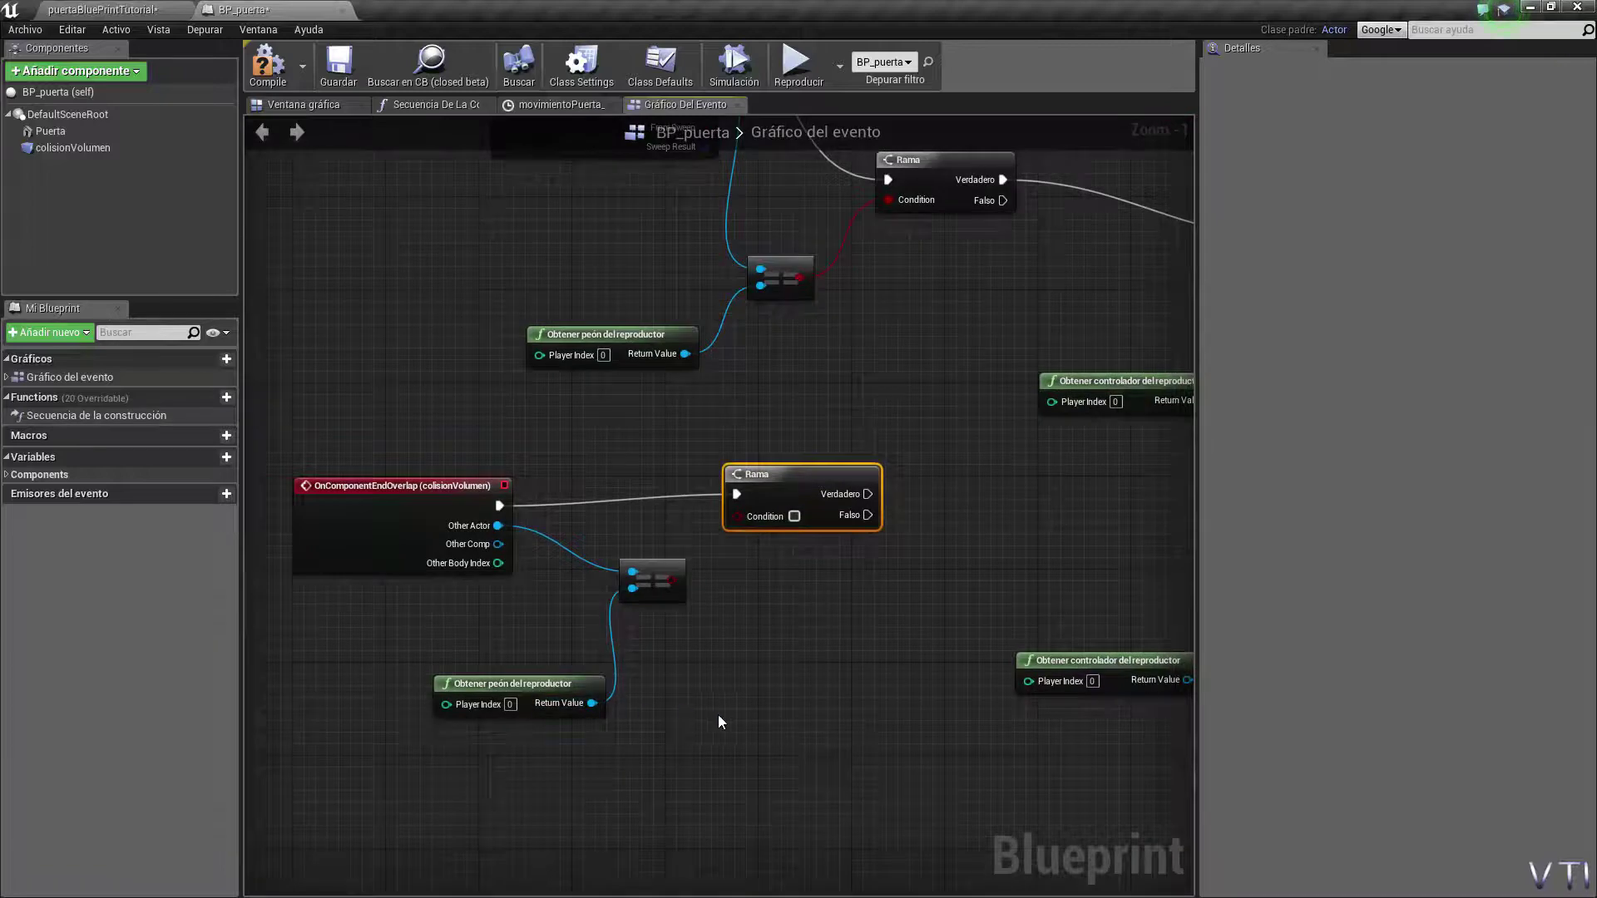
pyautogui.moveTo(721, 721)
pyautogui.mouseDown(button='right')
pyautogui.moveTo(807, 738)
pyautogui.moveTo(761, 777)
pyautogui.mouseUp(button='right')
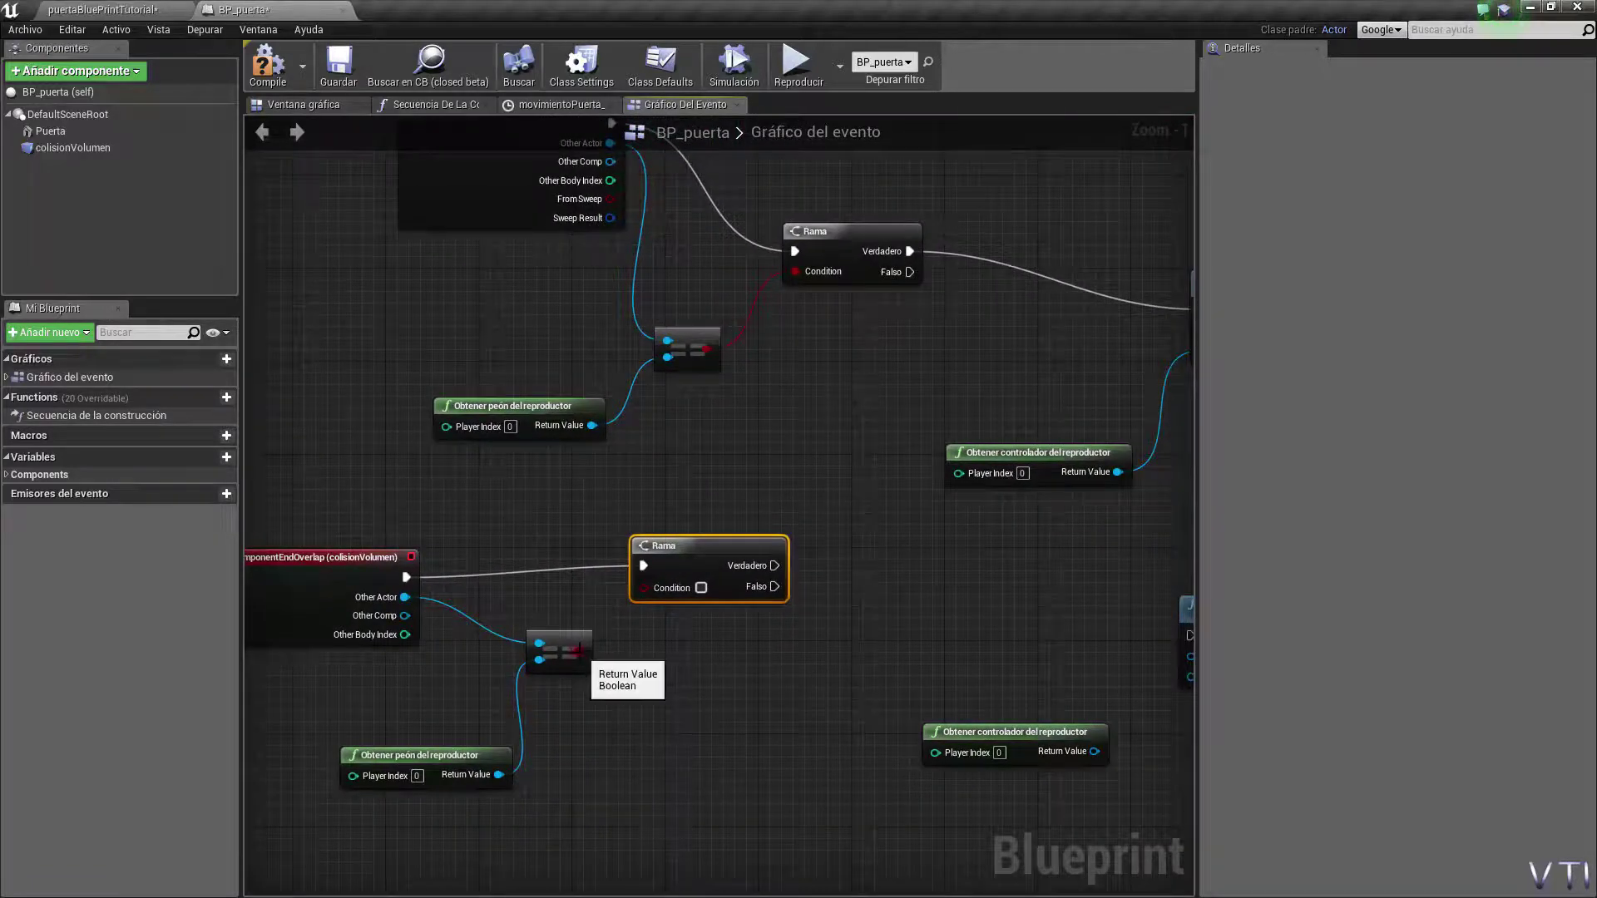
pyautogui.moveTo(582, 655); pyautogui.dragTo(640, 597)
pyautogui.moveTo(816, 652); pyautogui.dragTo(597, 604, button='right')
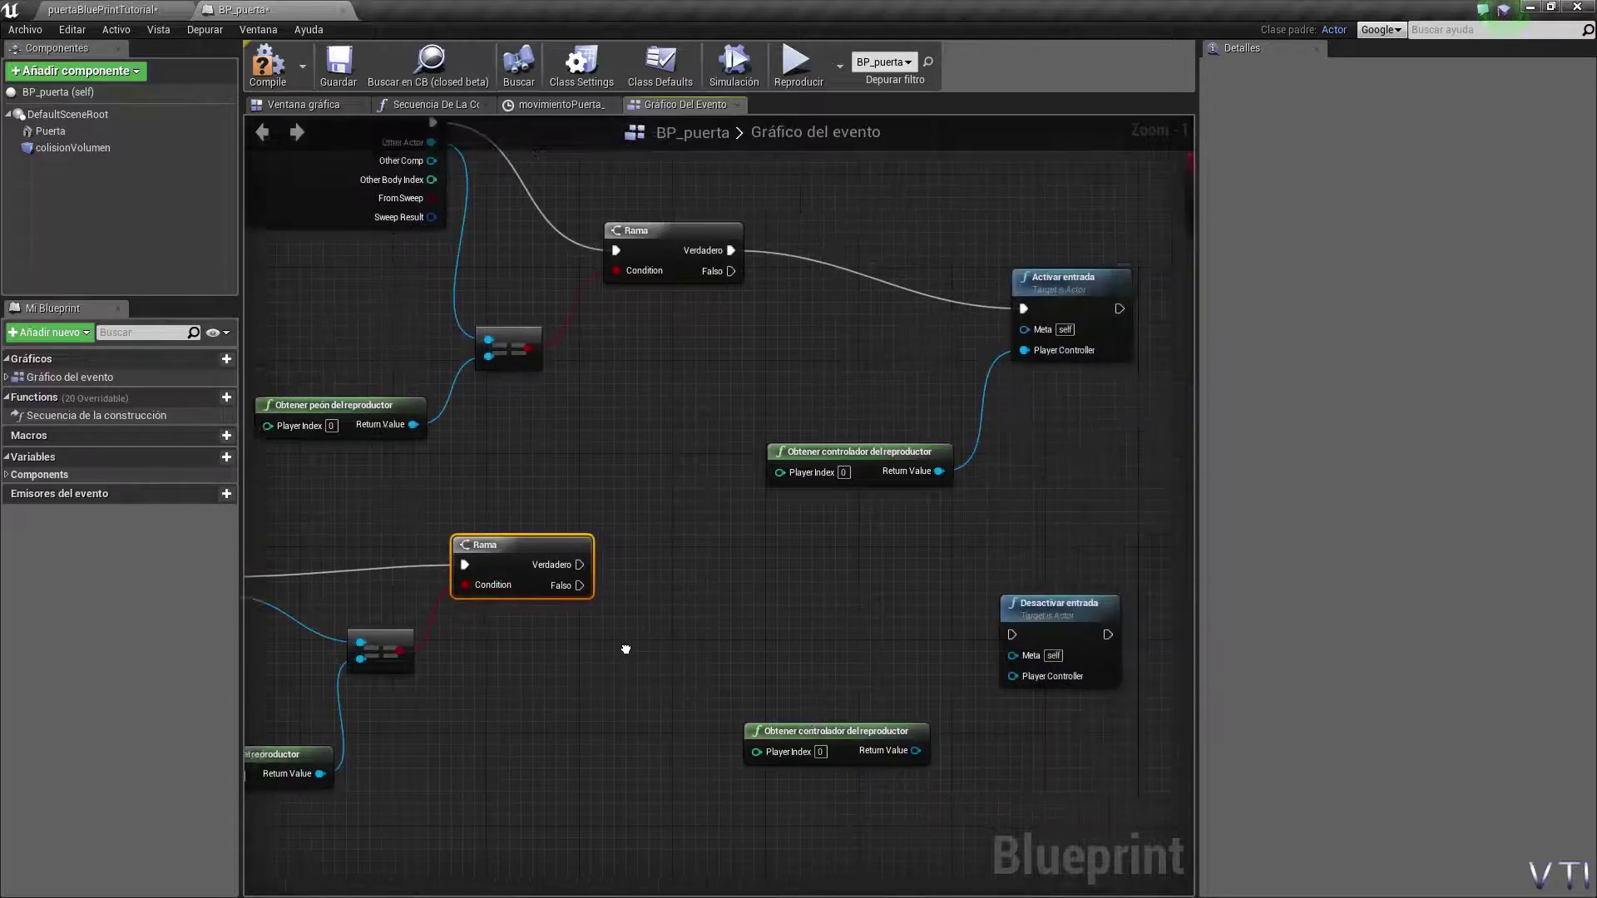
# Step: Fire Disable Input from the Branch's True output, fed by Get Player Controller
pyautogui.moveTo(548, 559); pyautogui.dragTo(982, 629)
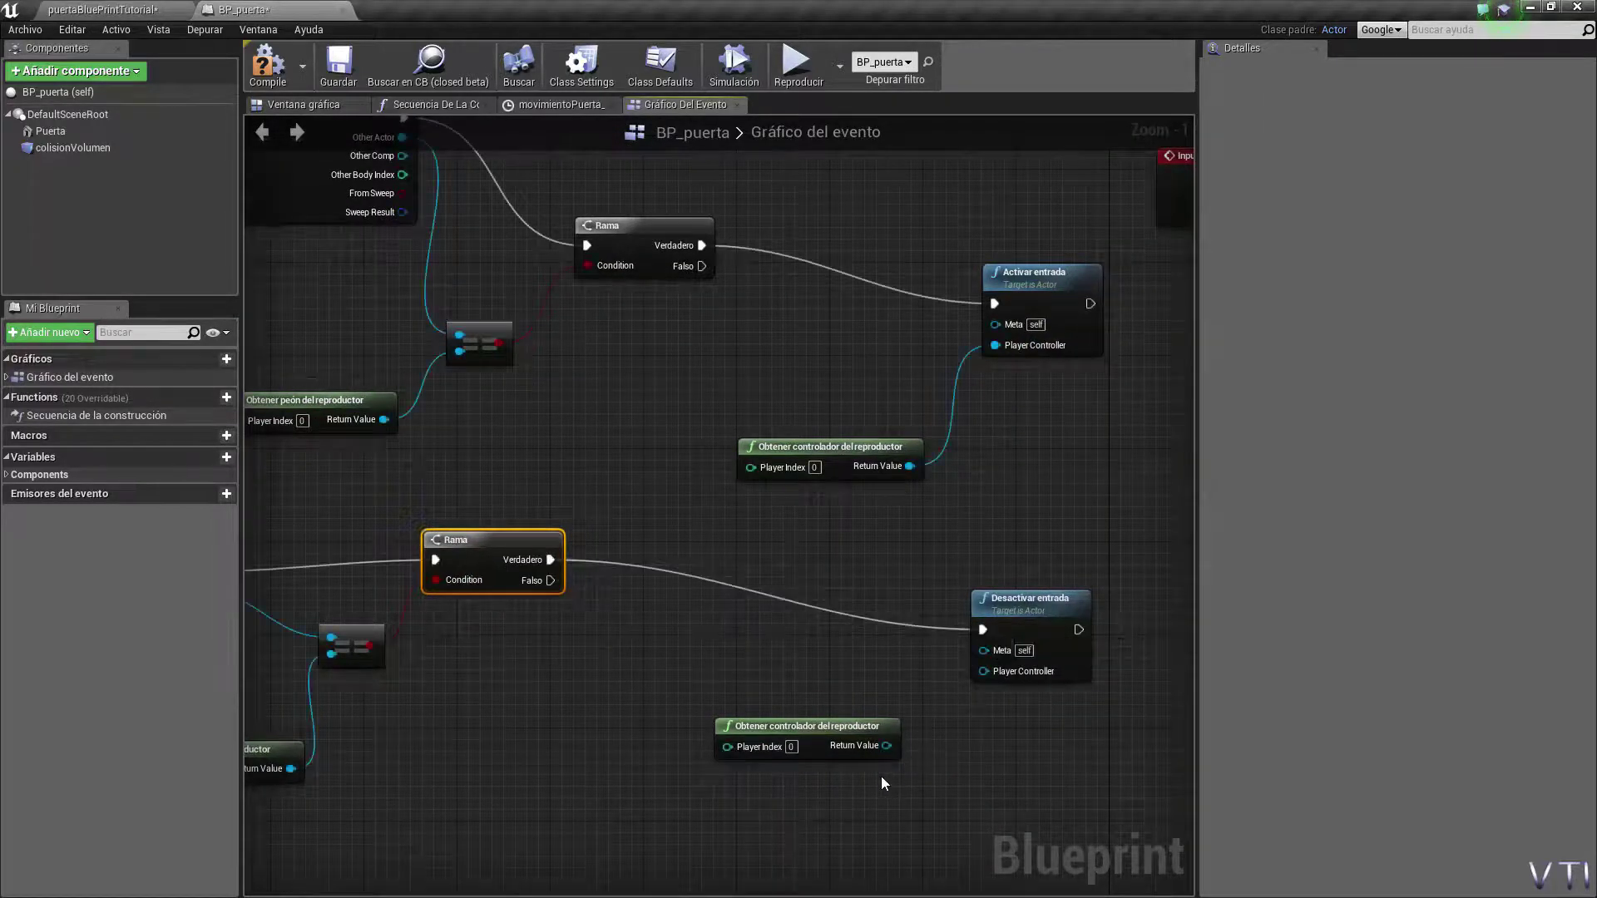
pyautogui.moveTo(886, 745)
pyautogui.mouseDown()
pyautogui.moveTo(996, 701)
pyautogui.moveTo(991, 674)
pyautogui.mouseUp()
pyautogui.scroll(-2, 867, 640)
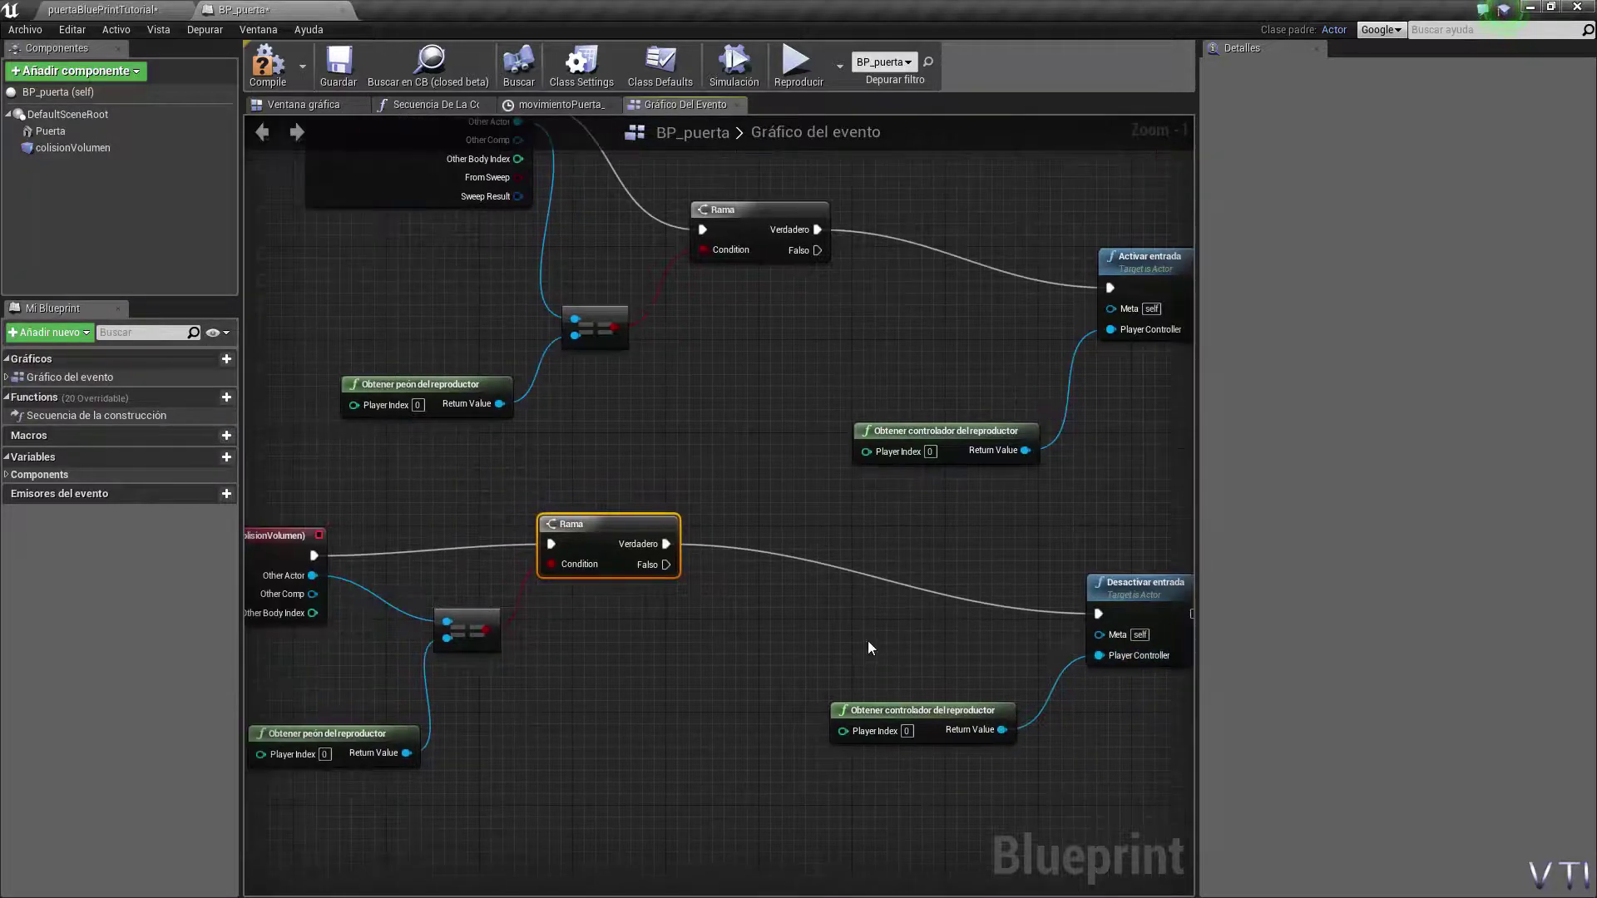
pyautogui.scroll(-3, 911, 690)
pyautogui.rightClick(934, 703)
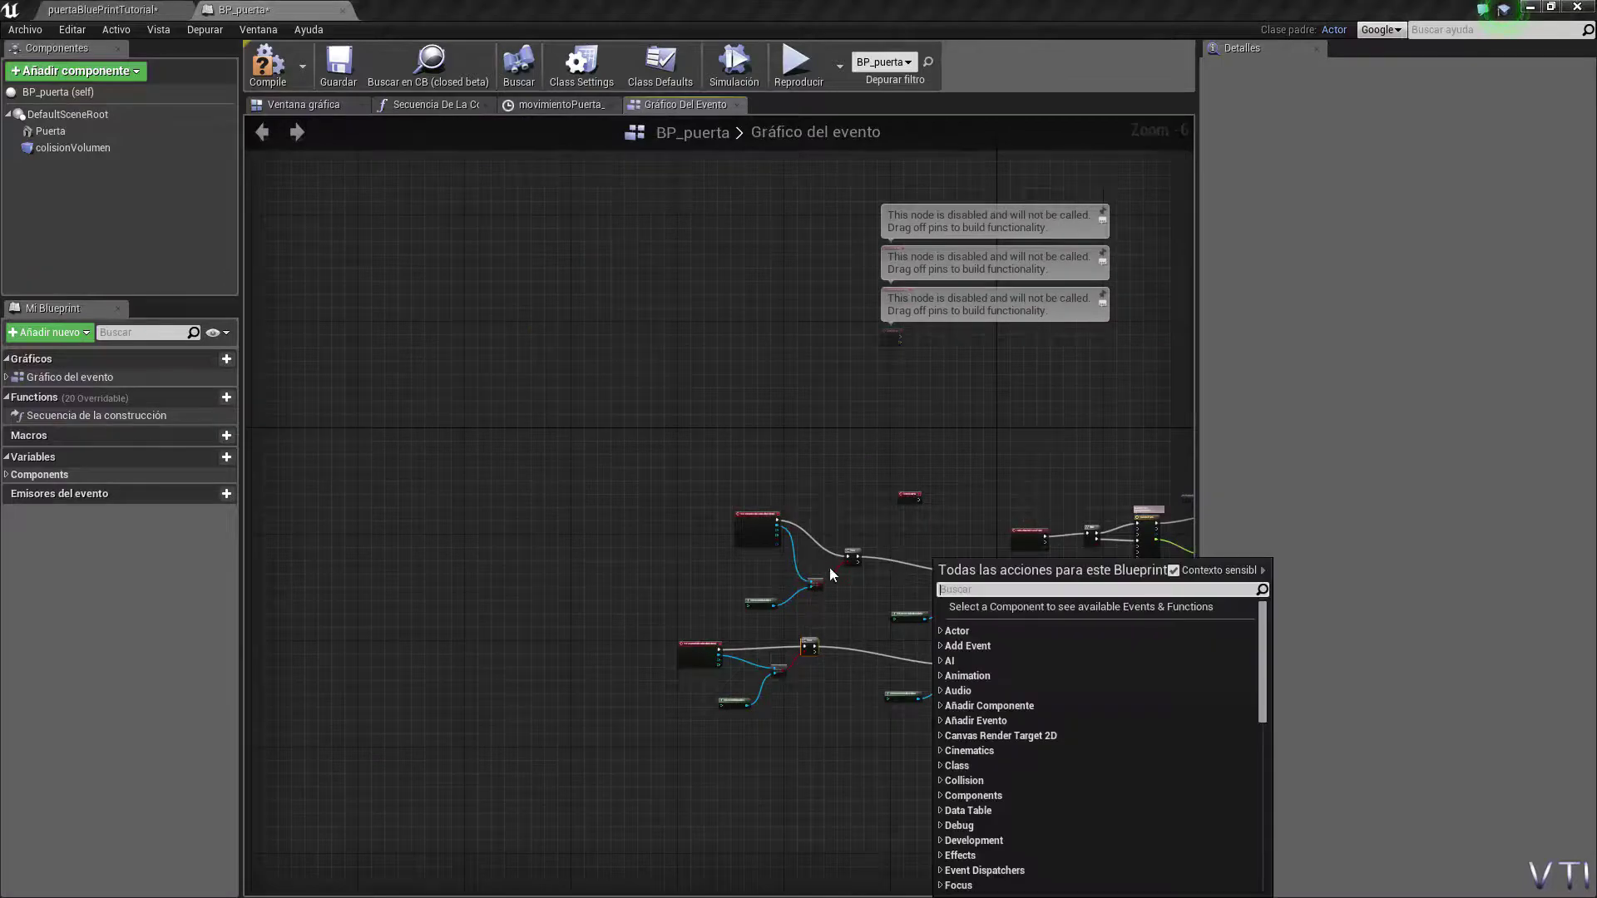
# Step: Play-test the level from the level editor, walking the player through the door into the room
pyautogui.click(142, 10)
pyautogui.moveTo(374, 192); pyautogui.dragTo(650, 402, button='right')
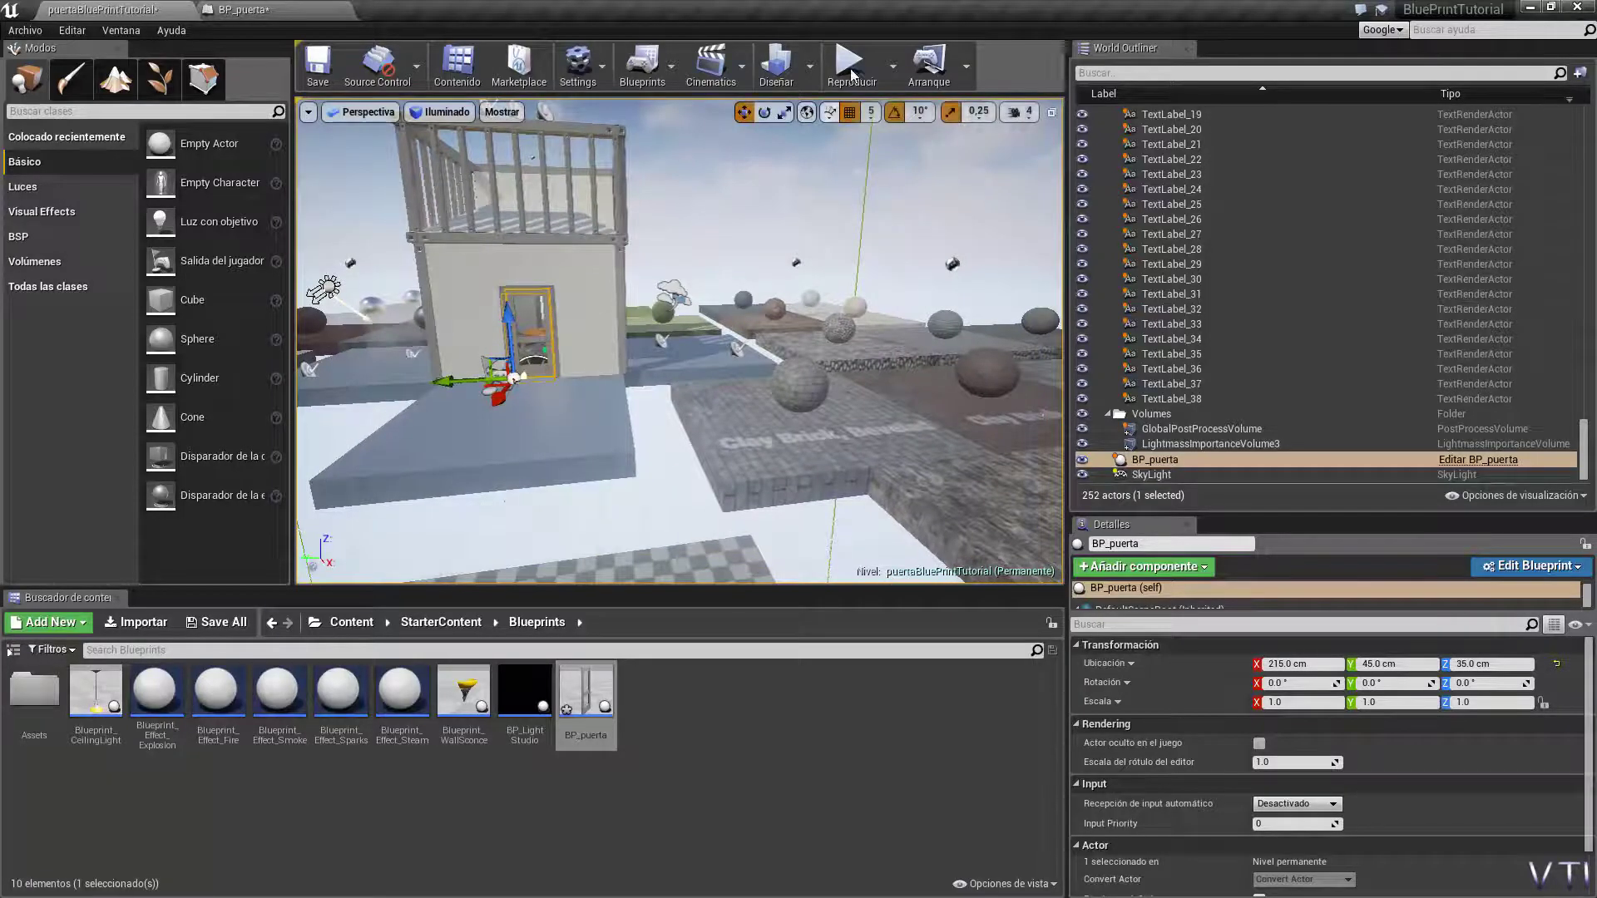
pyautogui.hotkey('alt', 'p')
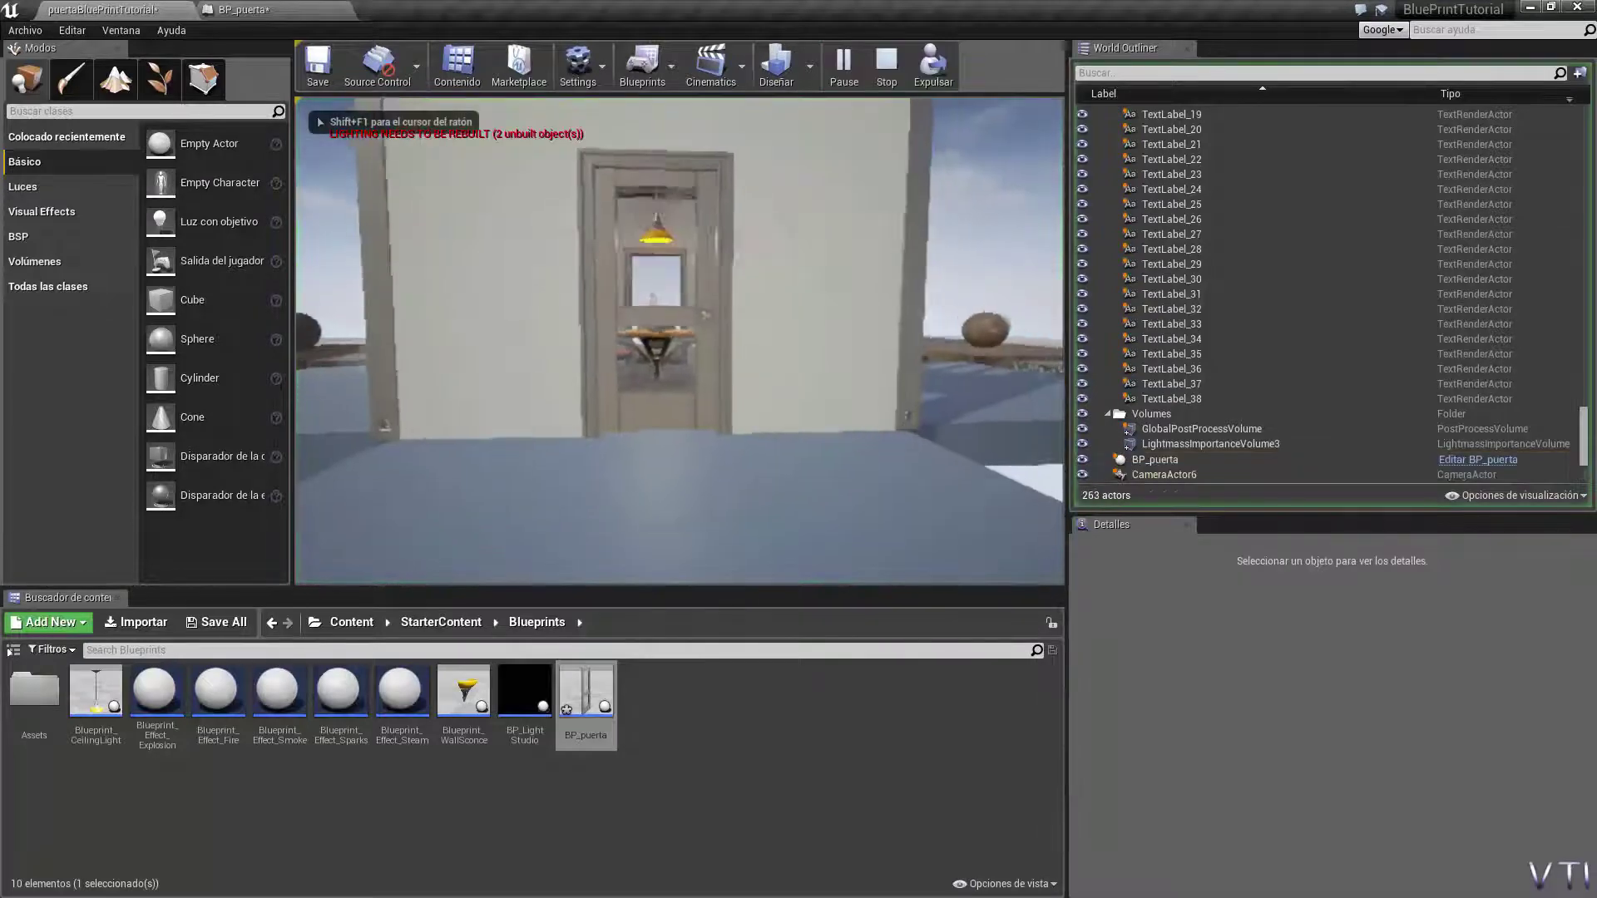
pyautogui.press('w')
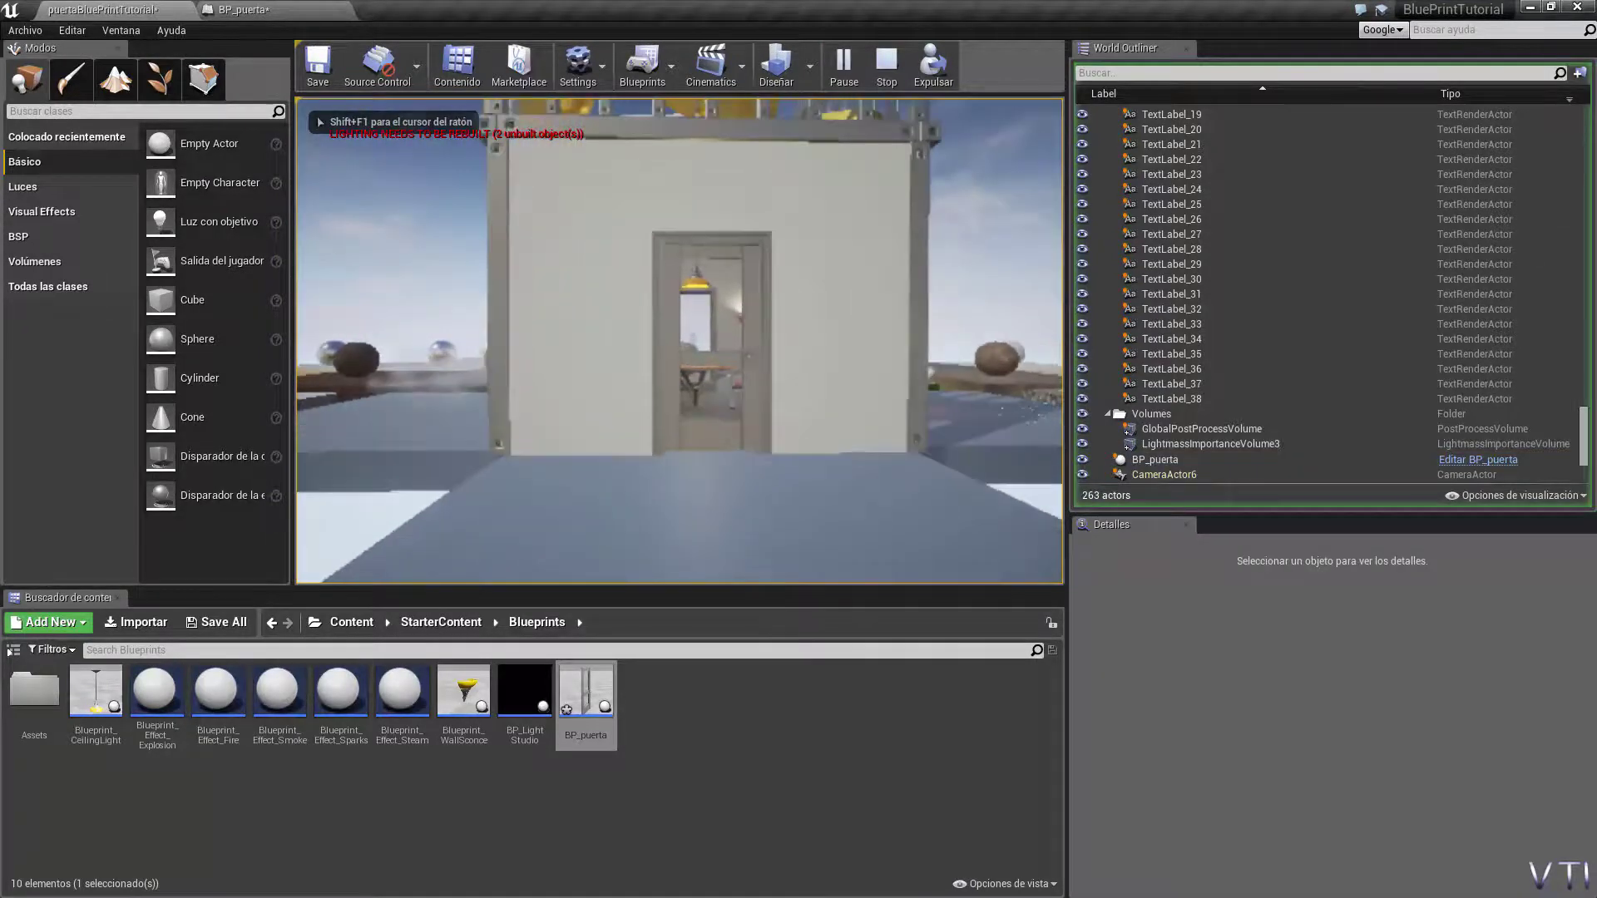
pyautogui.press('w')
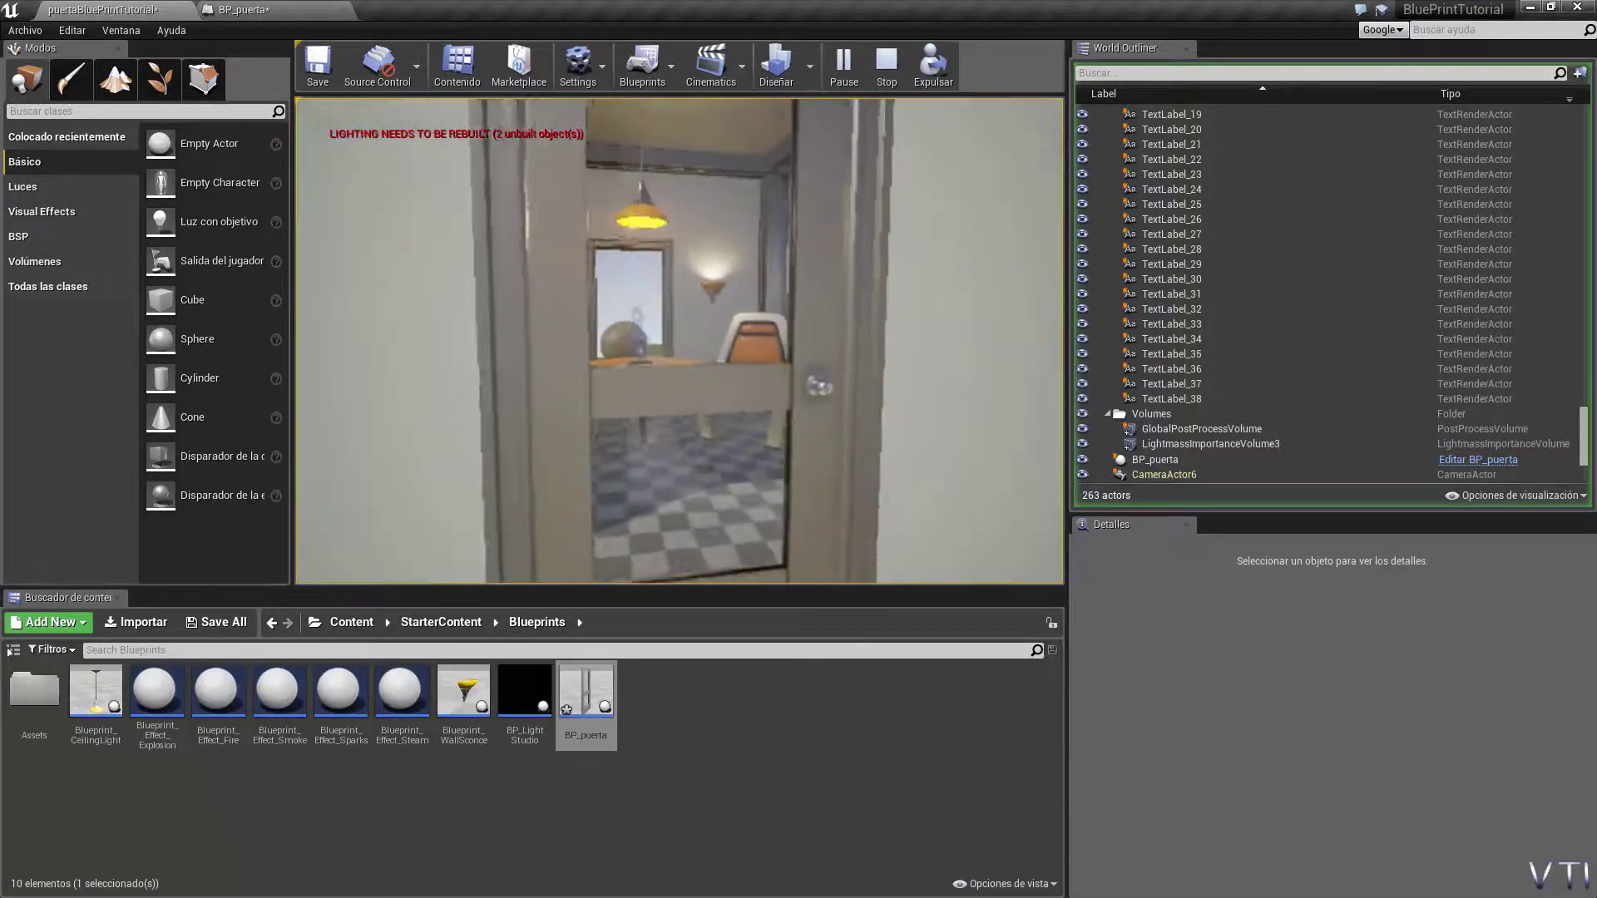
pyautogui.press('w')
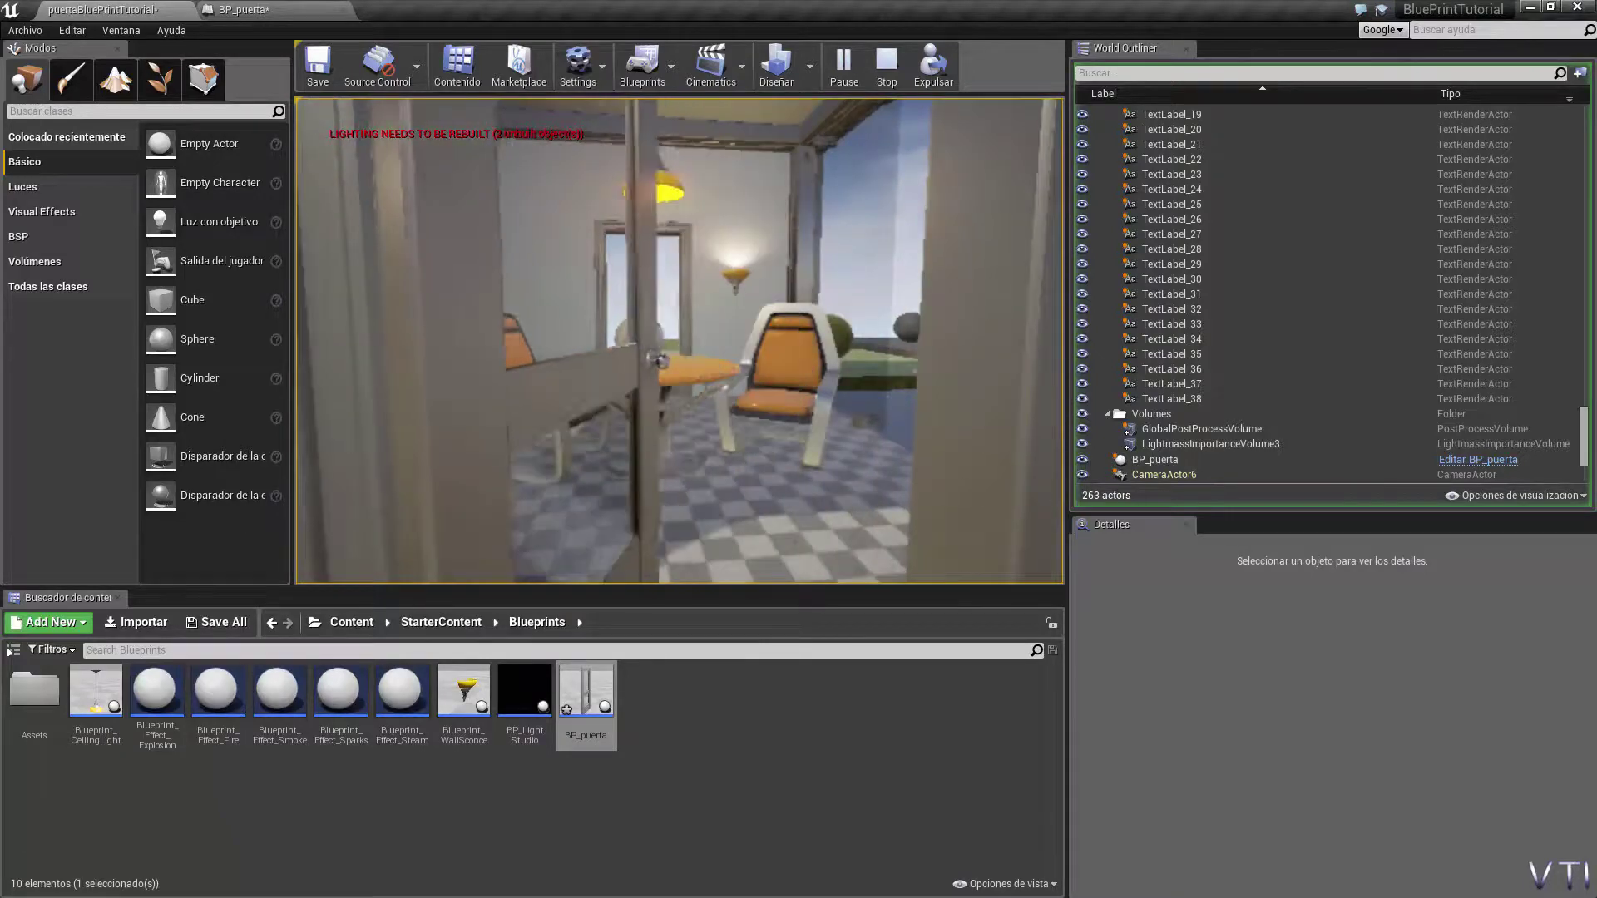
pyautogui.press('w')
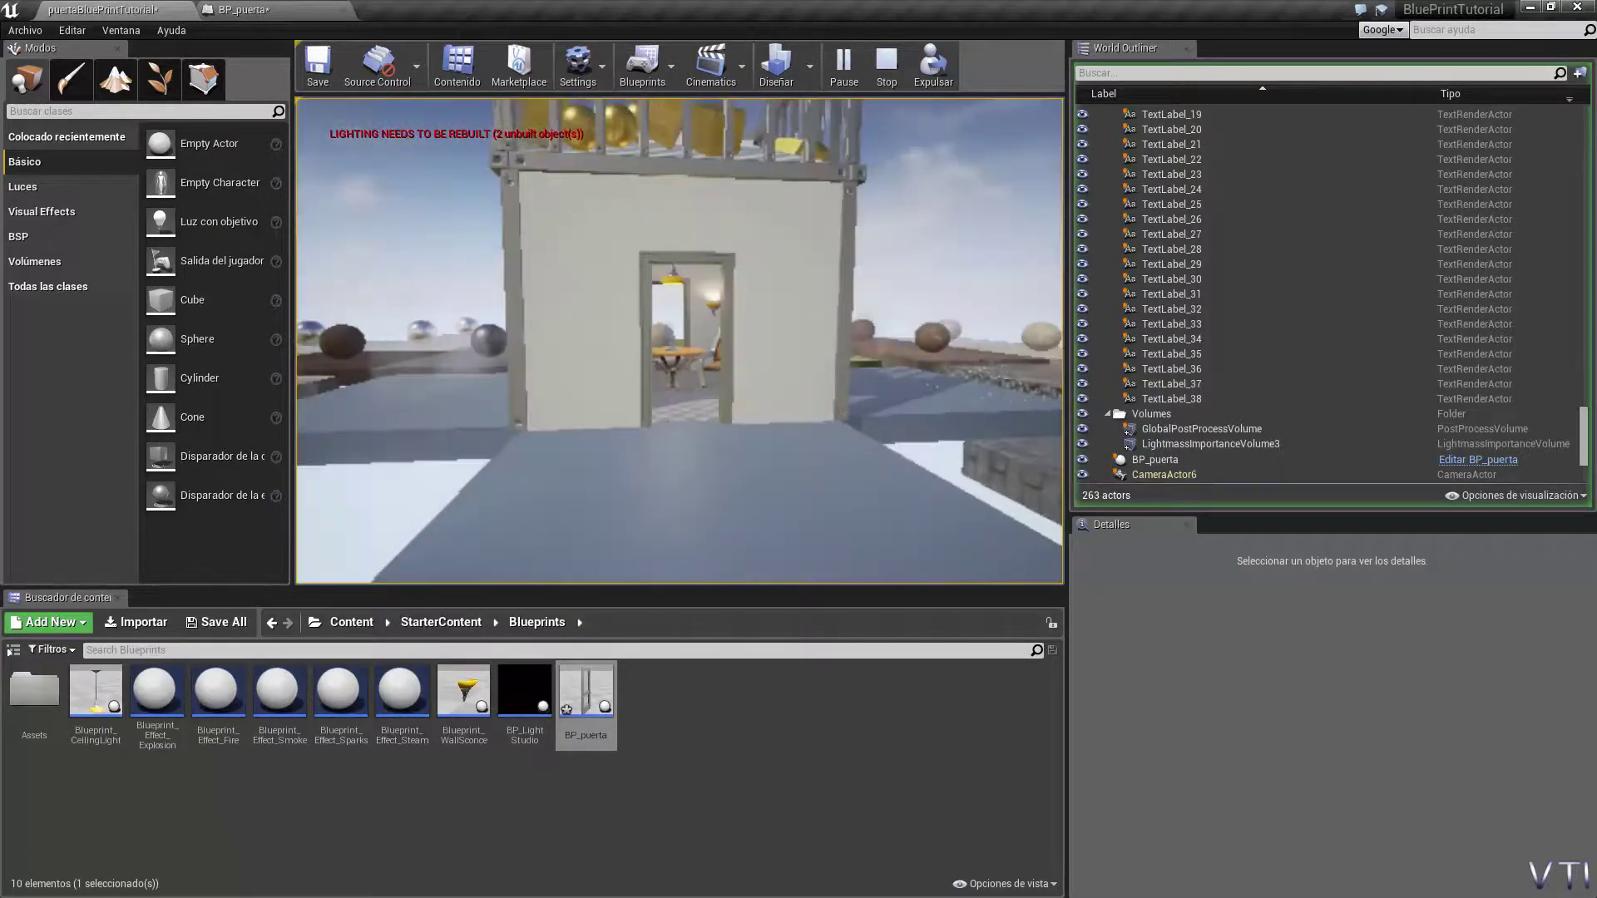
# Step: Walk further in, back away and return to test the door closing, then stop the play test
pyautogui.press('w')
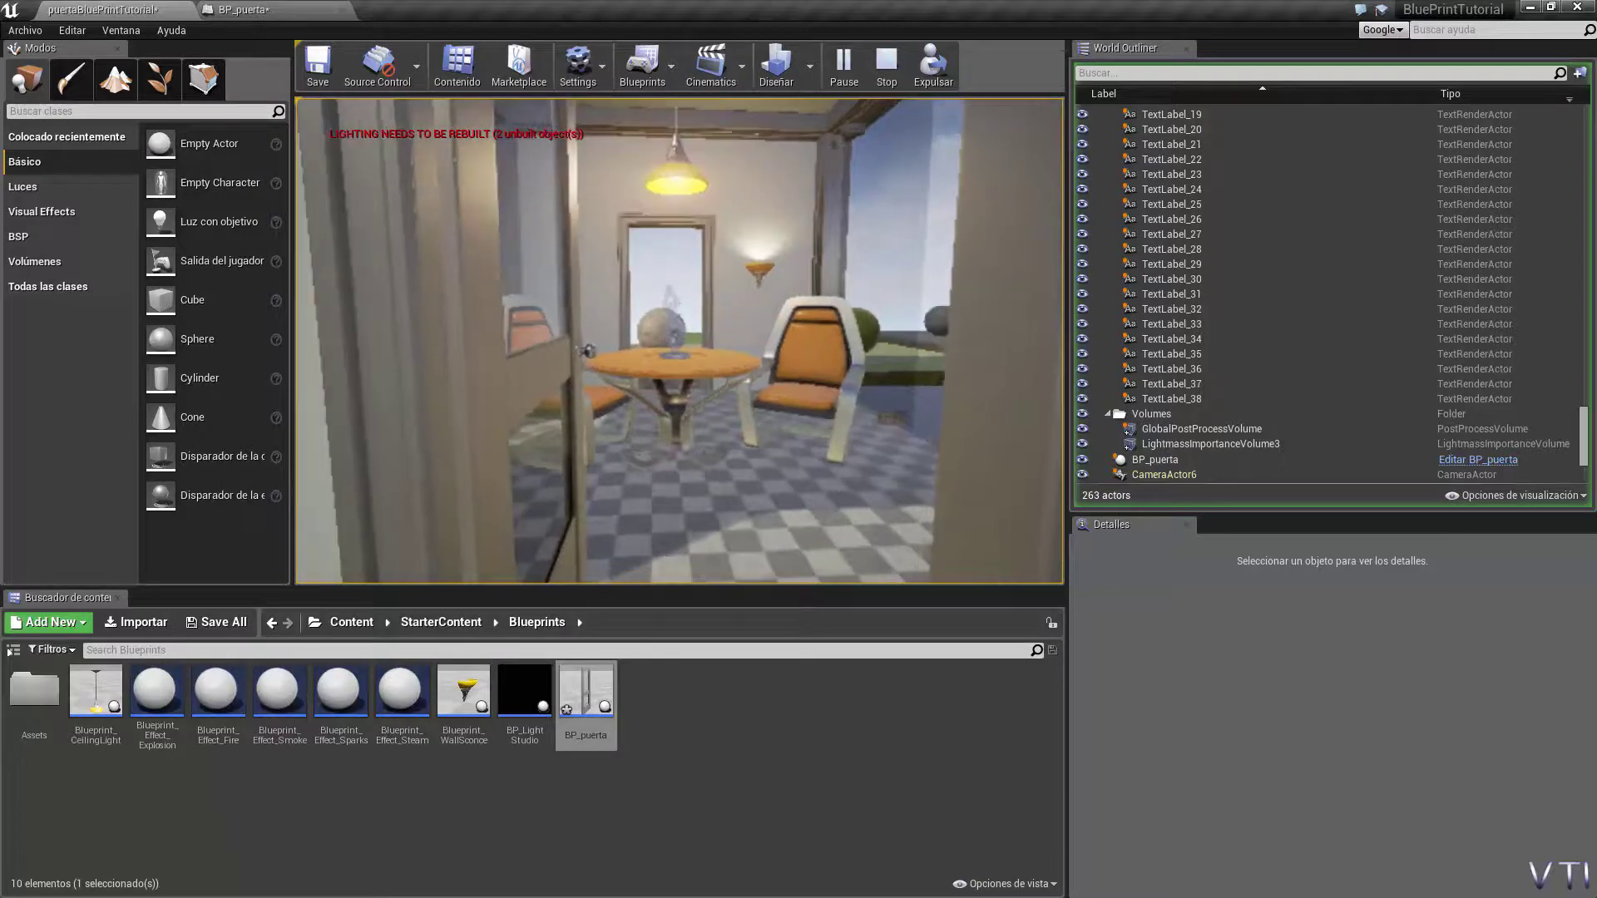
pyautogui.press('w')
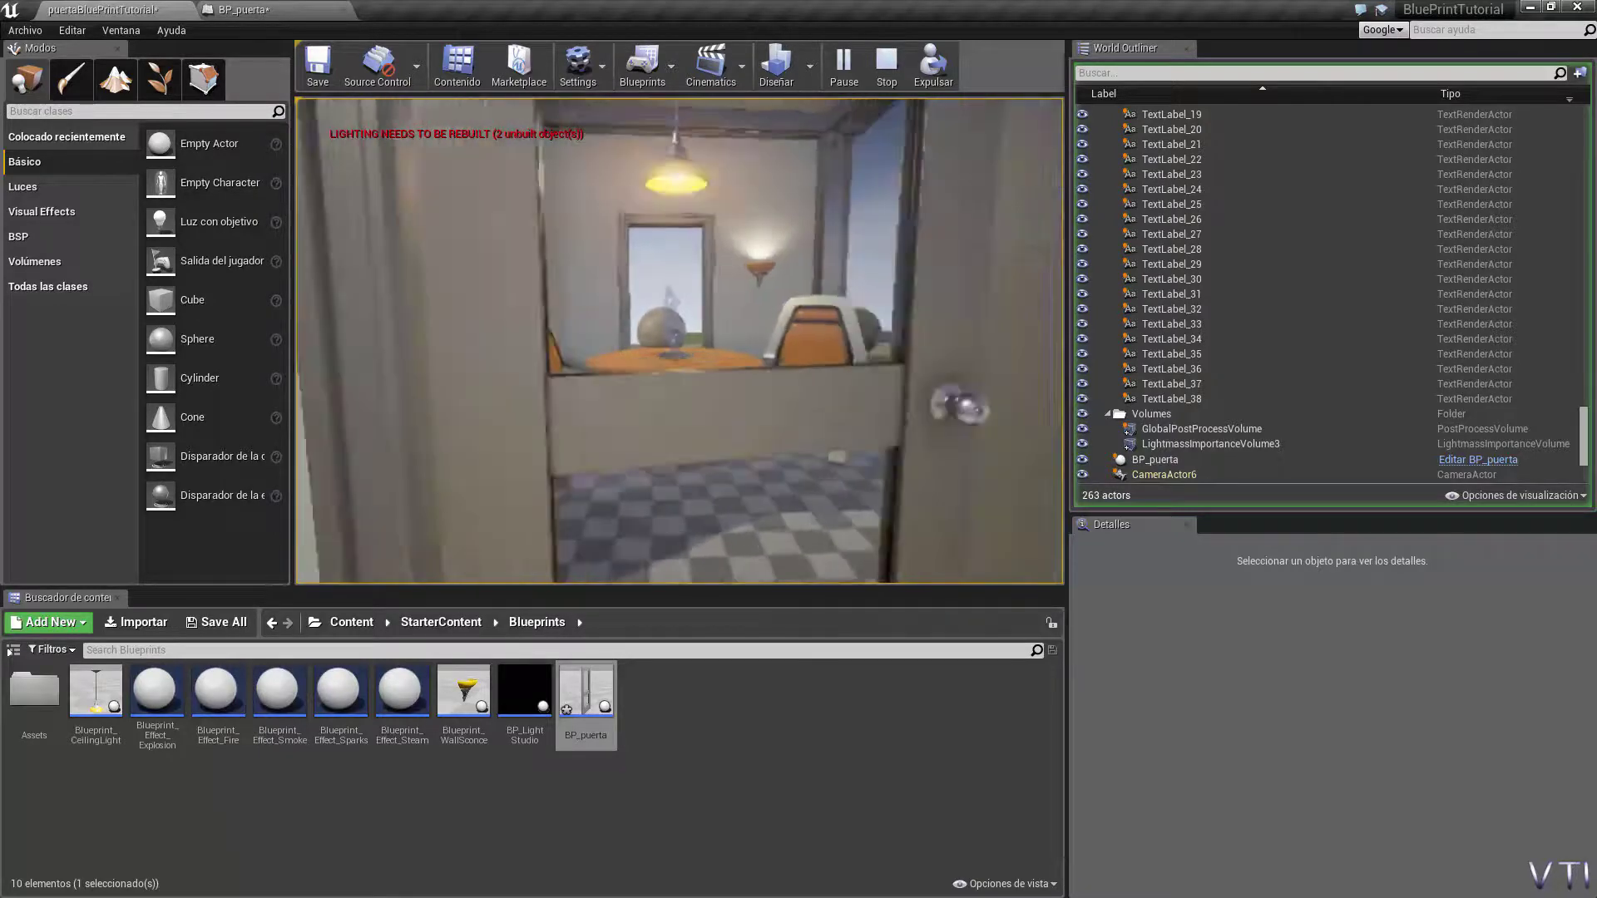
pyautogui.press('s')
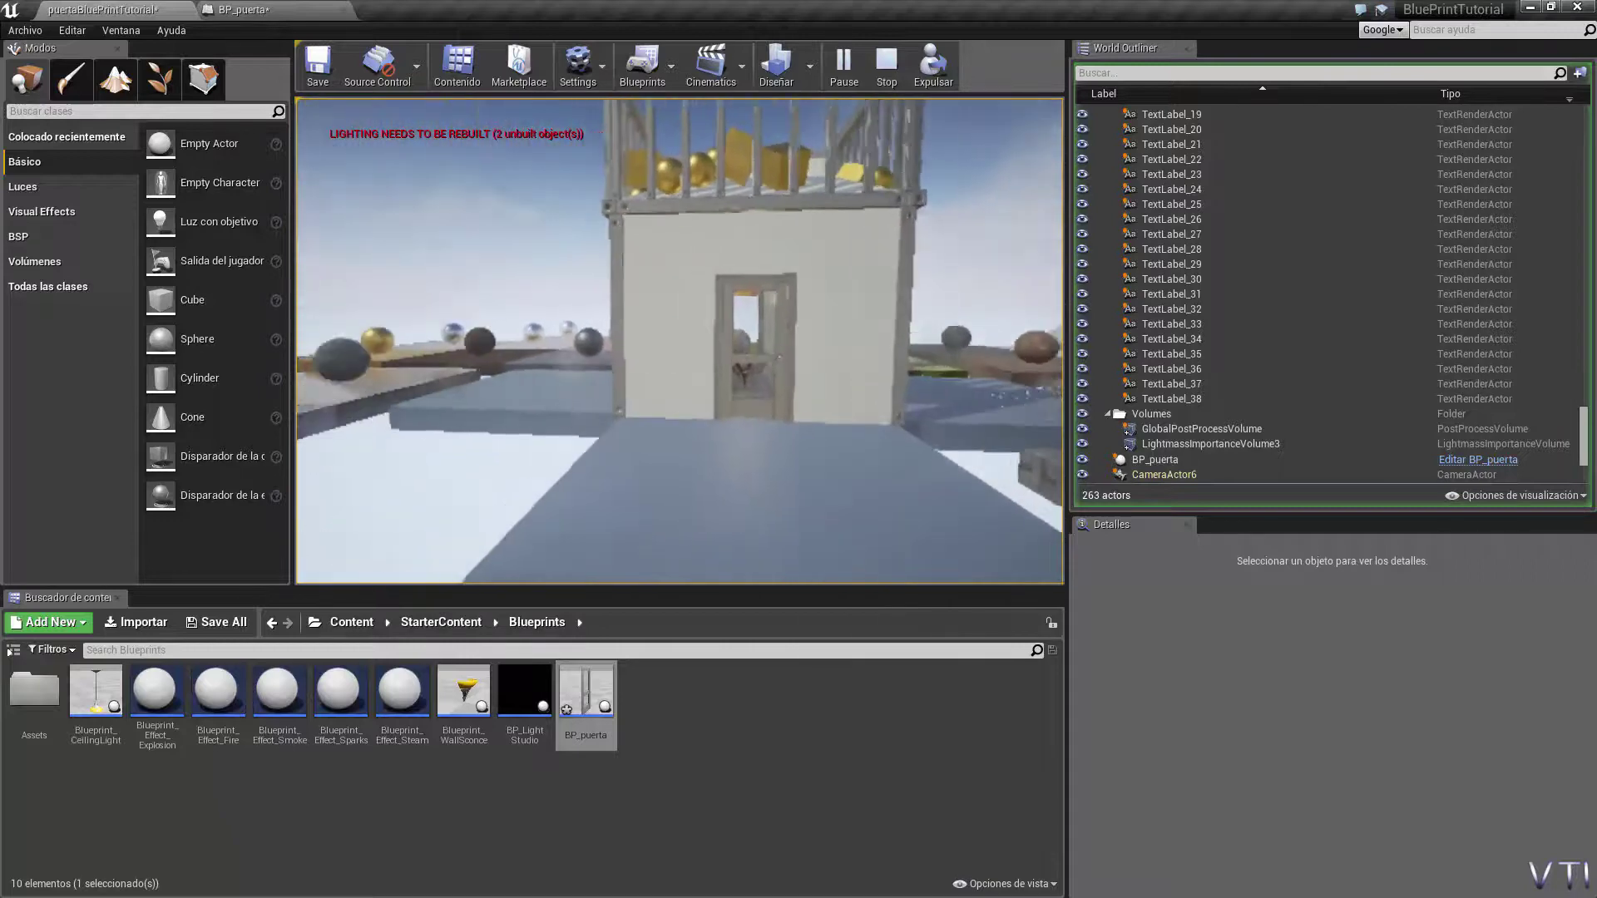
pyautogui.press('w')
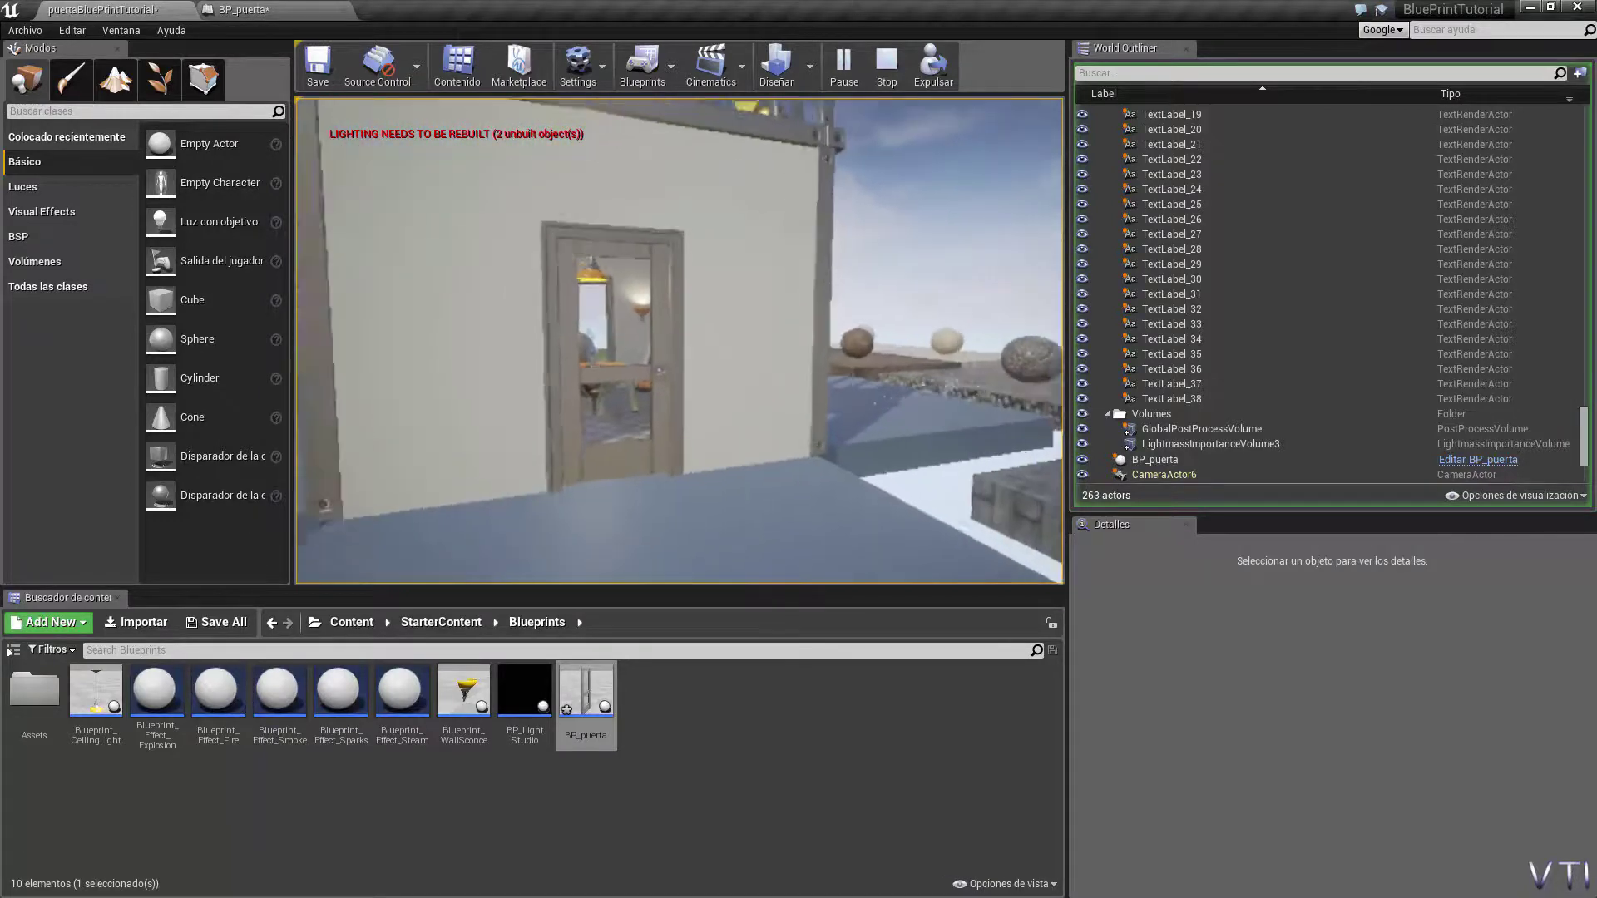
pyautogui.press('Escape')
pyautogui.moveTo(652, 424); pyautogui.dragTo(632, 532)
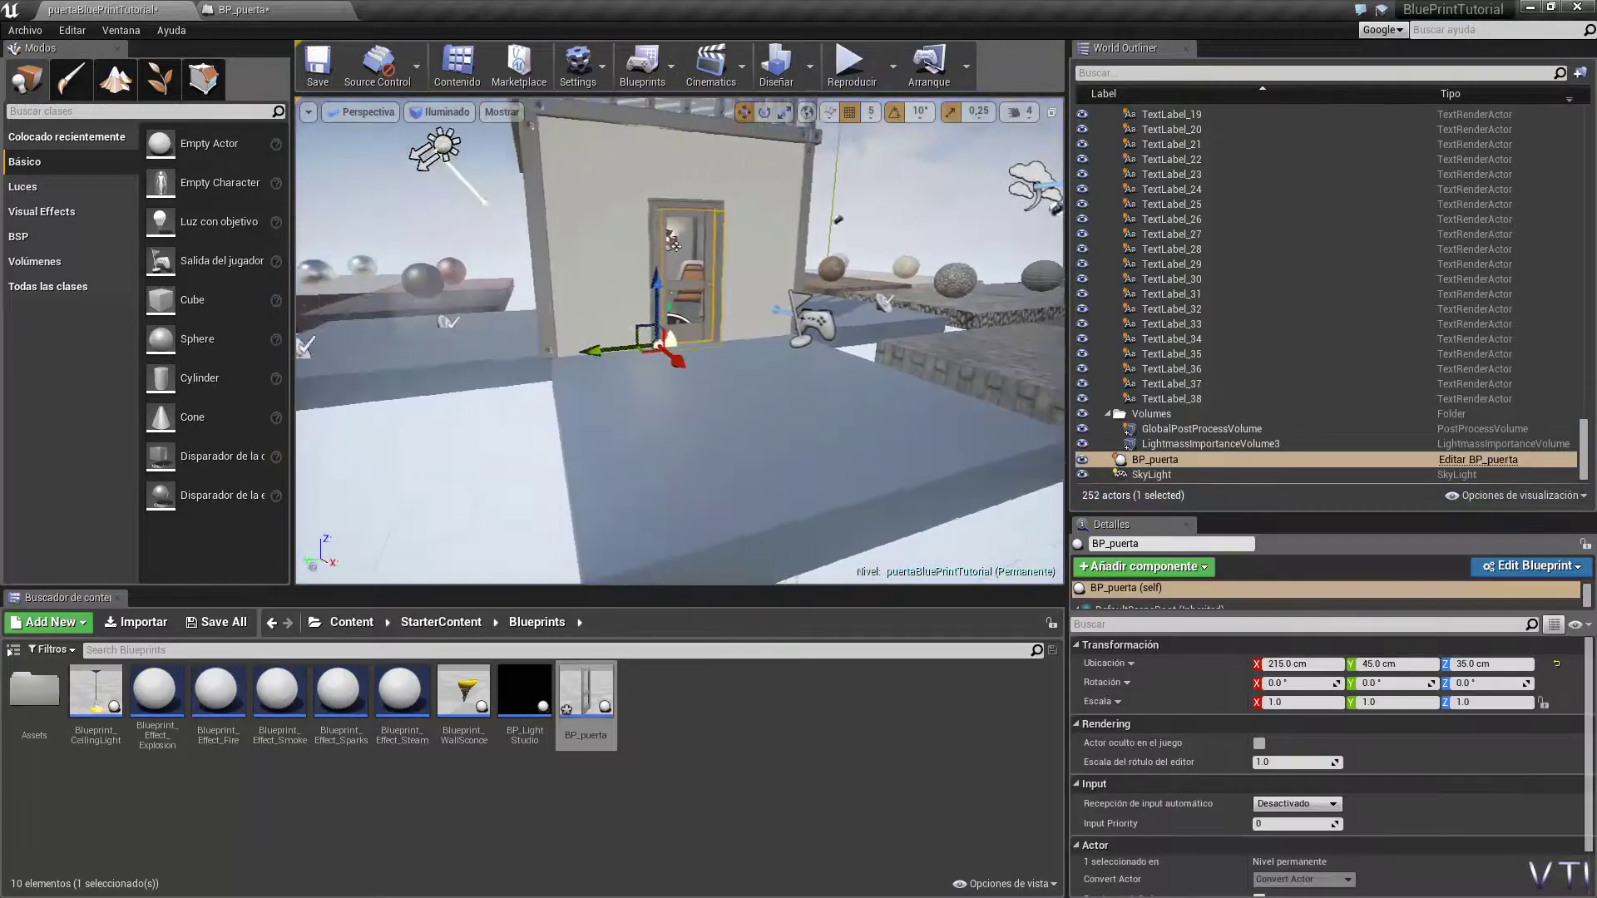